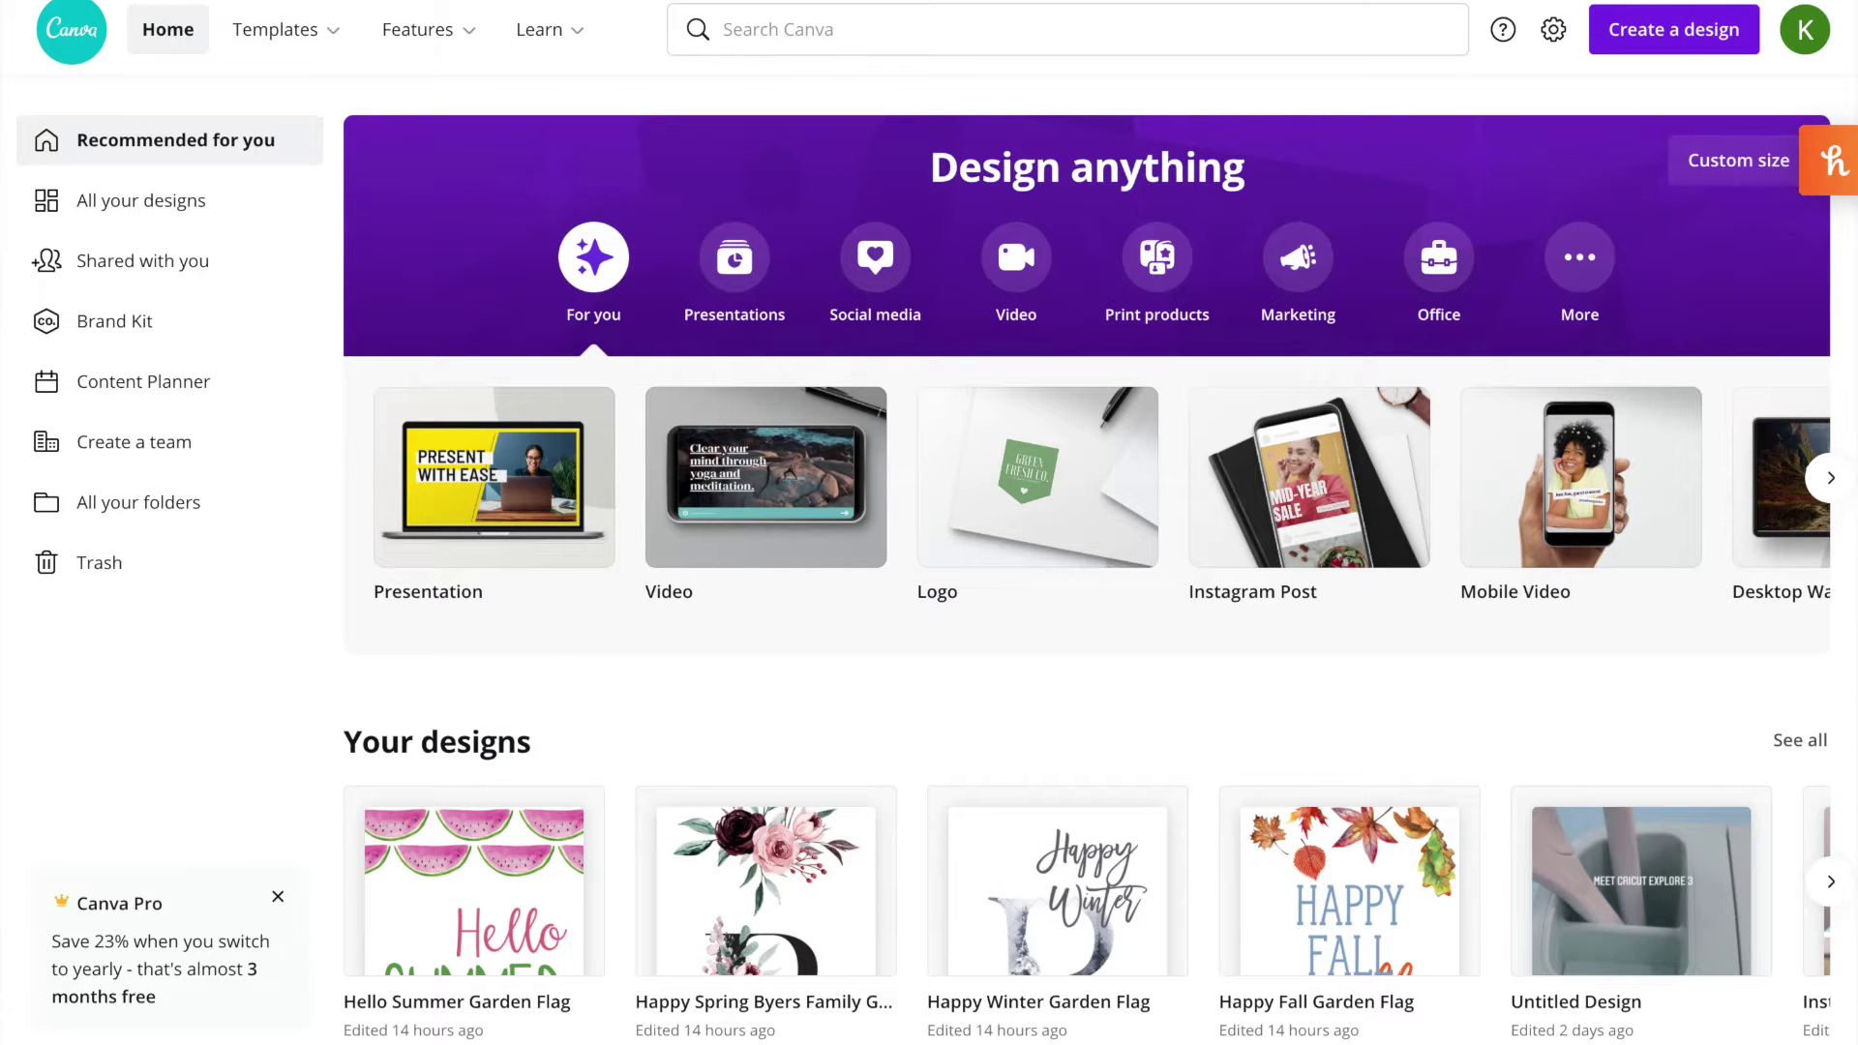
- Create a new blank custom-size design measuring 12 x 18 in
click(1728, 162)
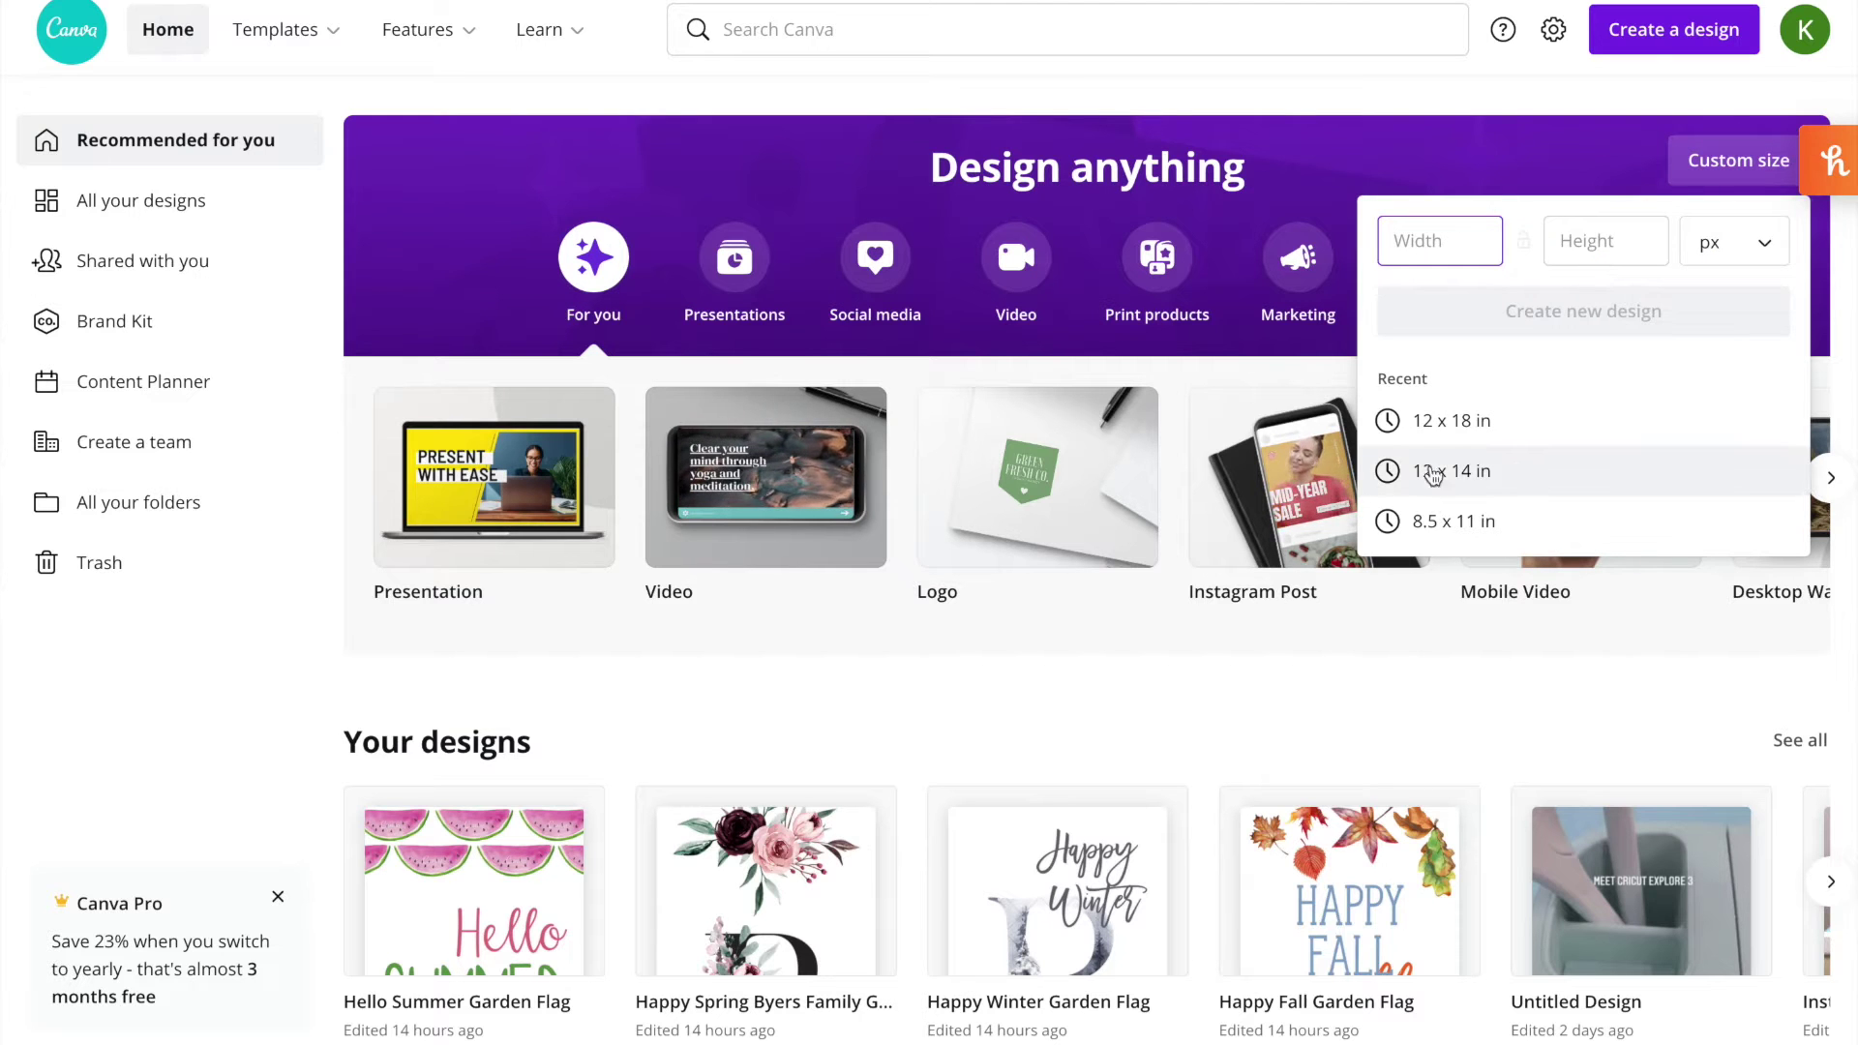
click(1444, 423)
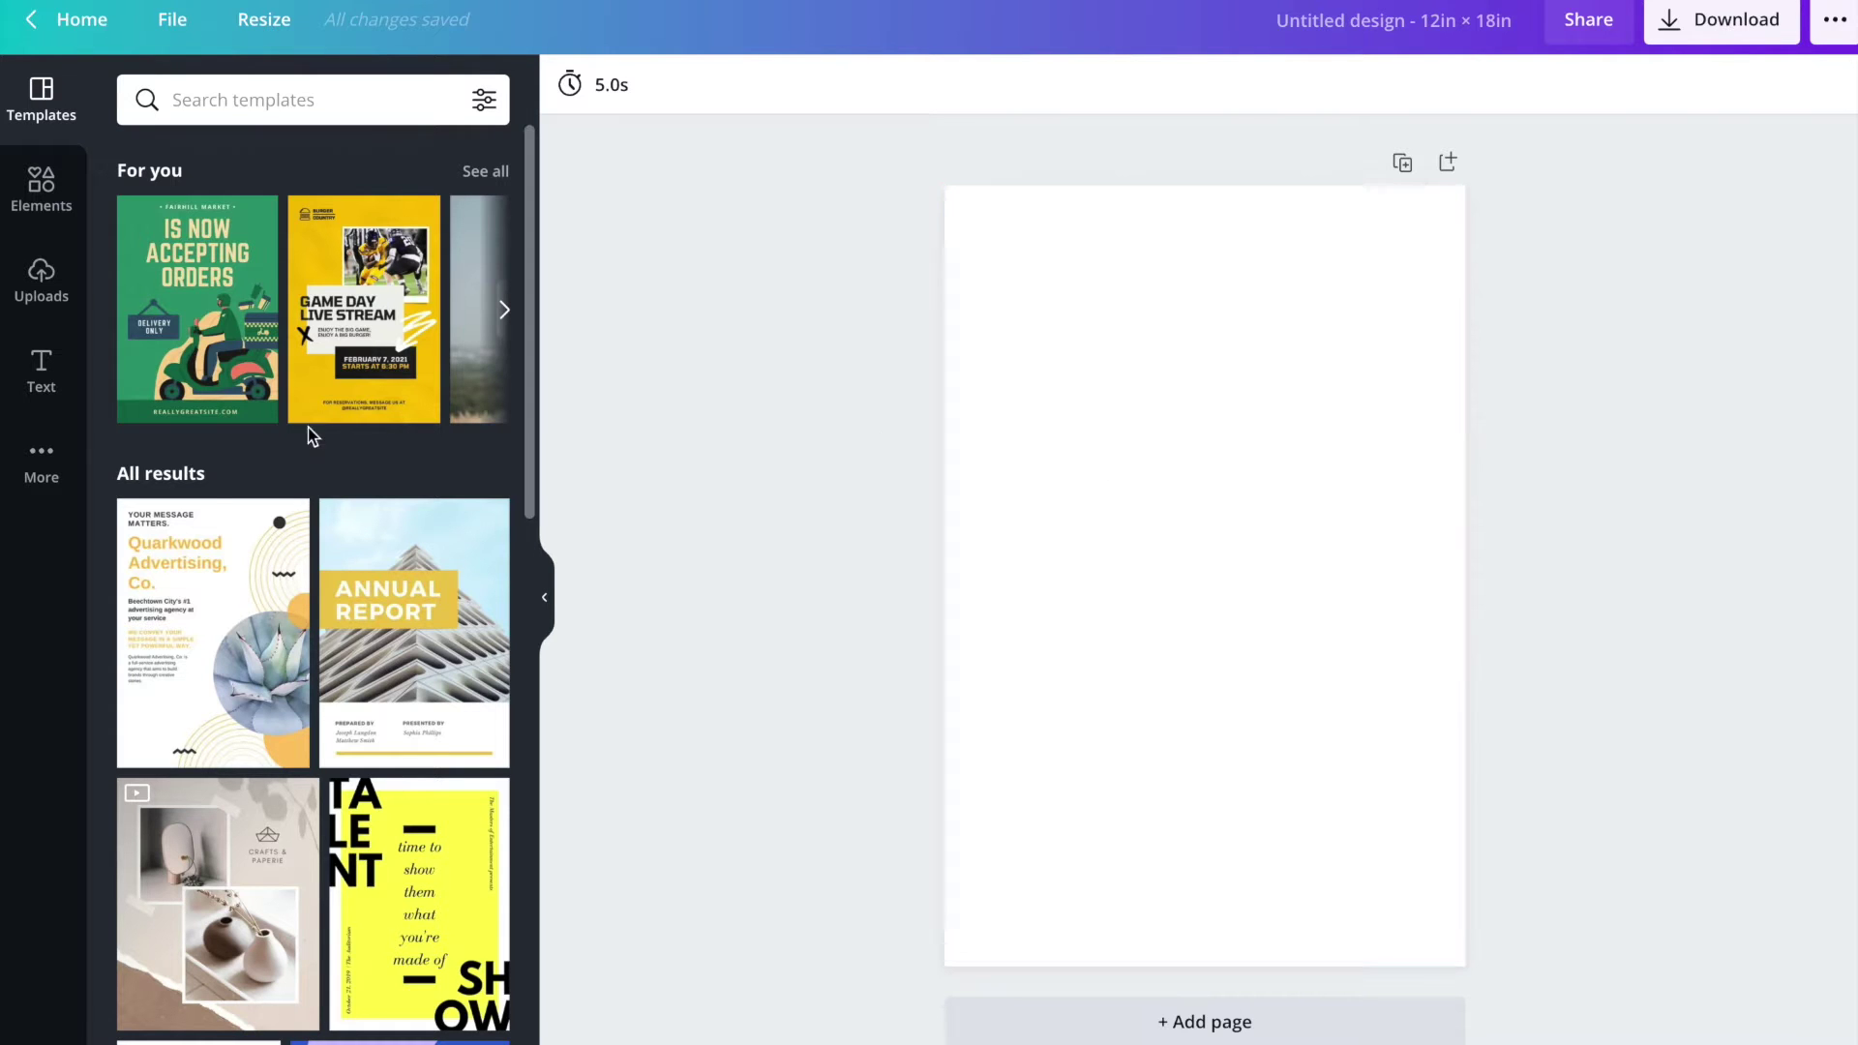
- Look through the sources available for uploading media, and return to the uploaded images
click(31, 290)
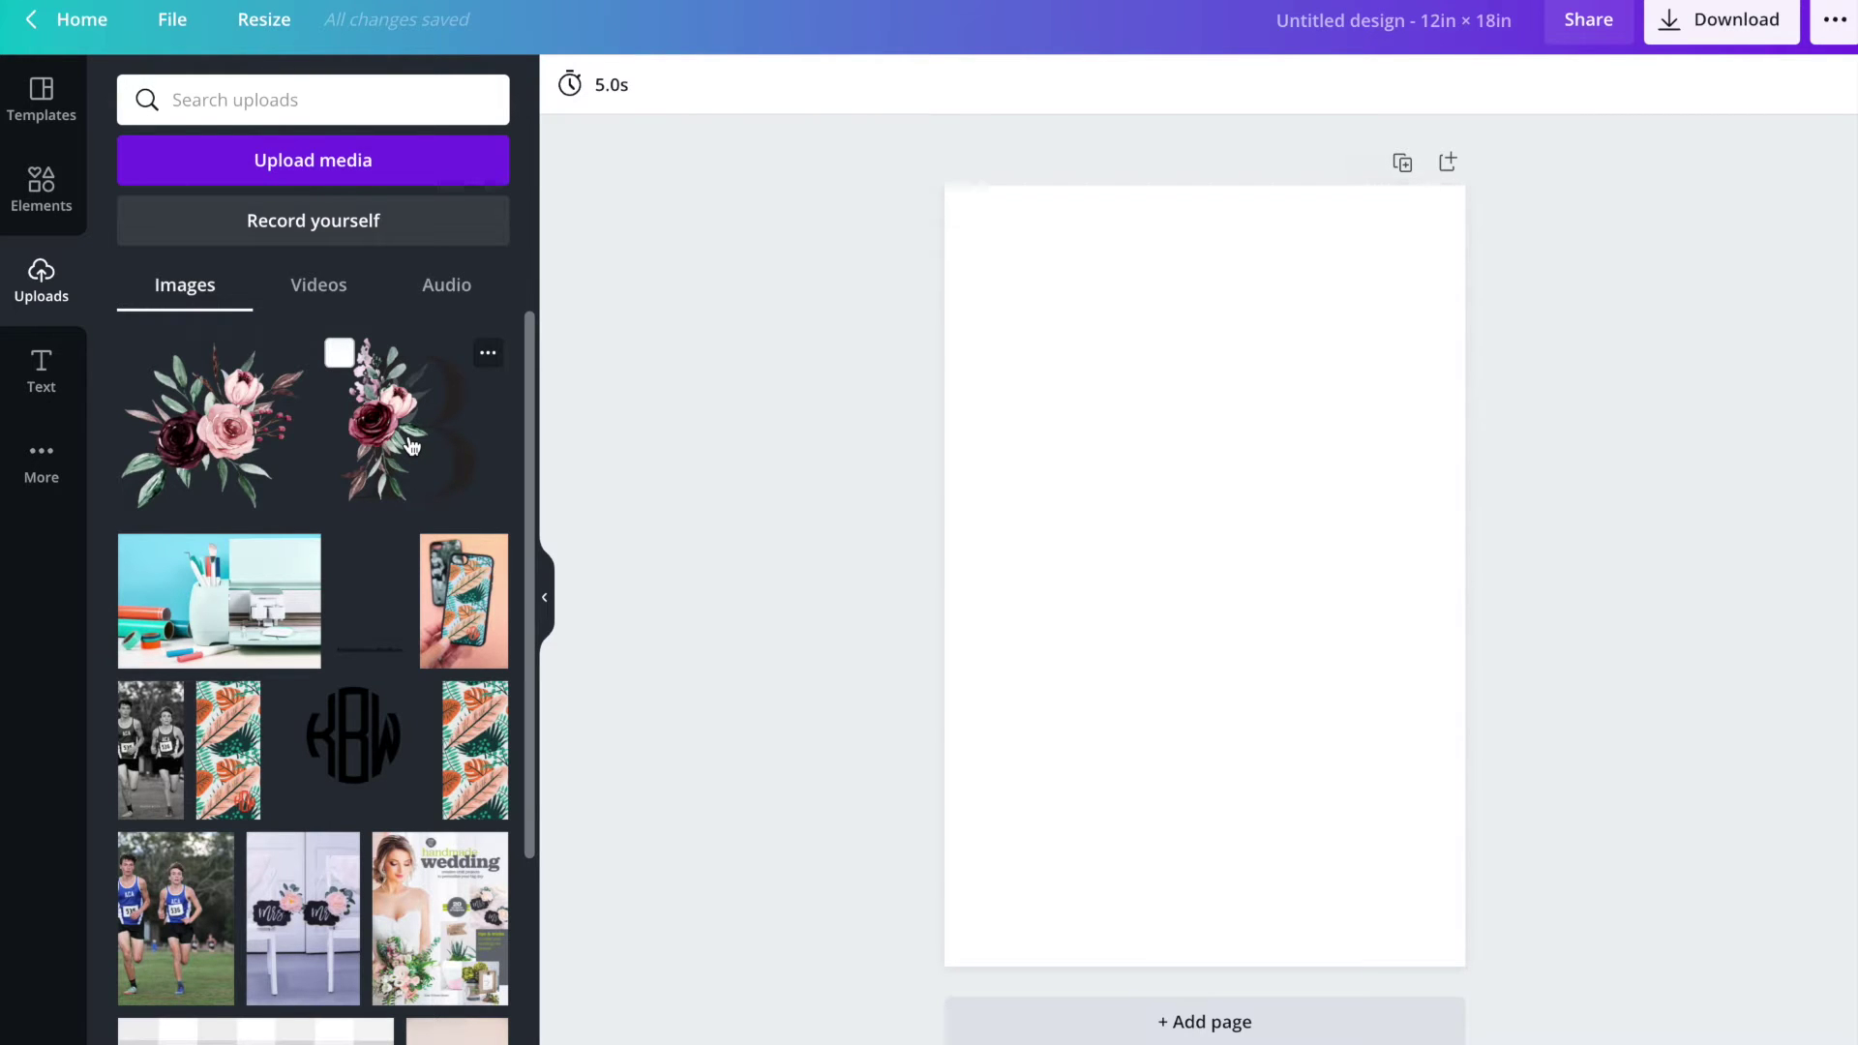
click(327, 163)
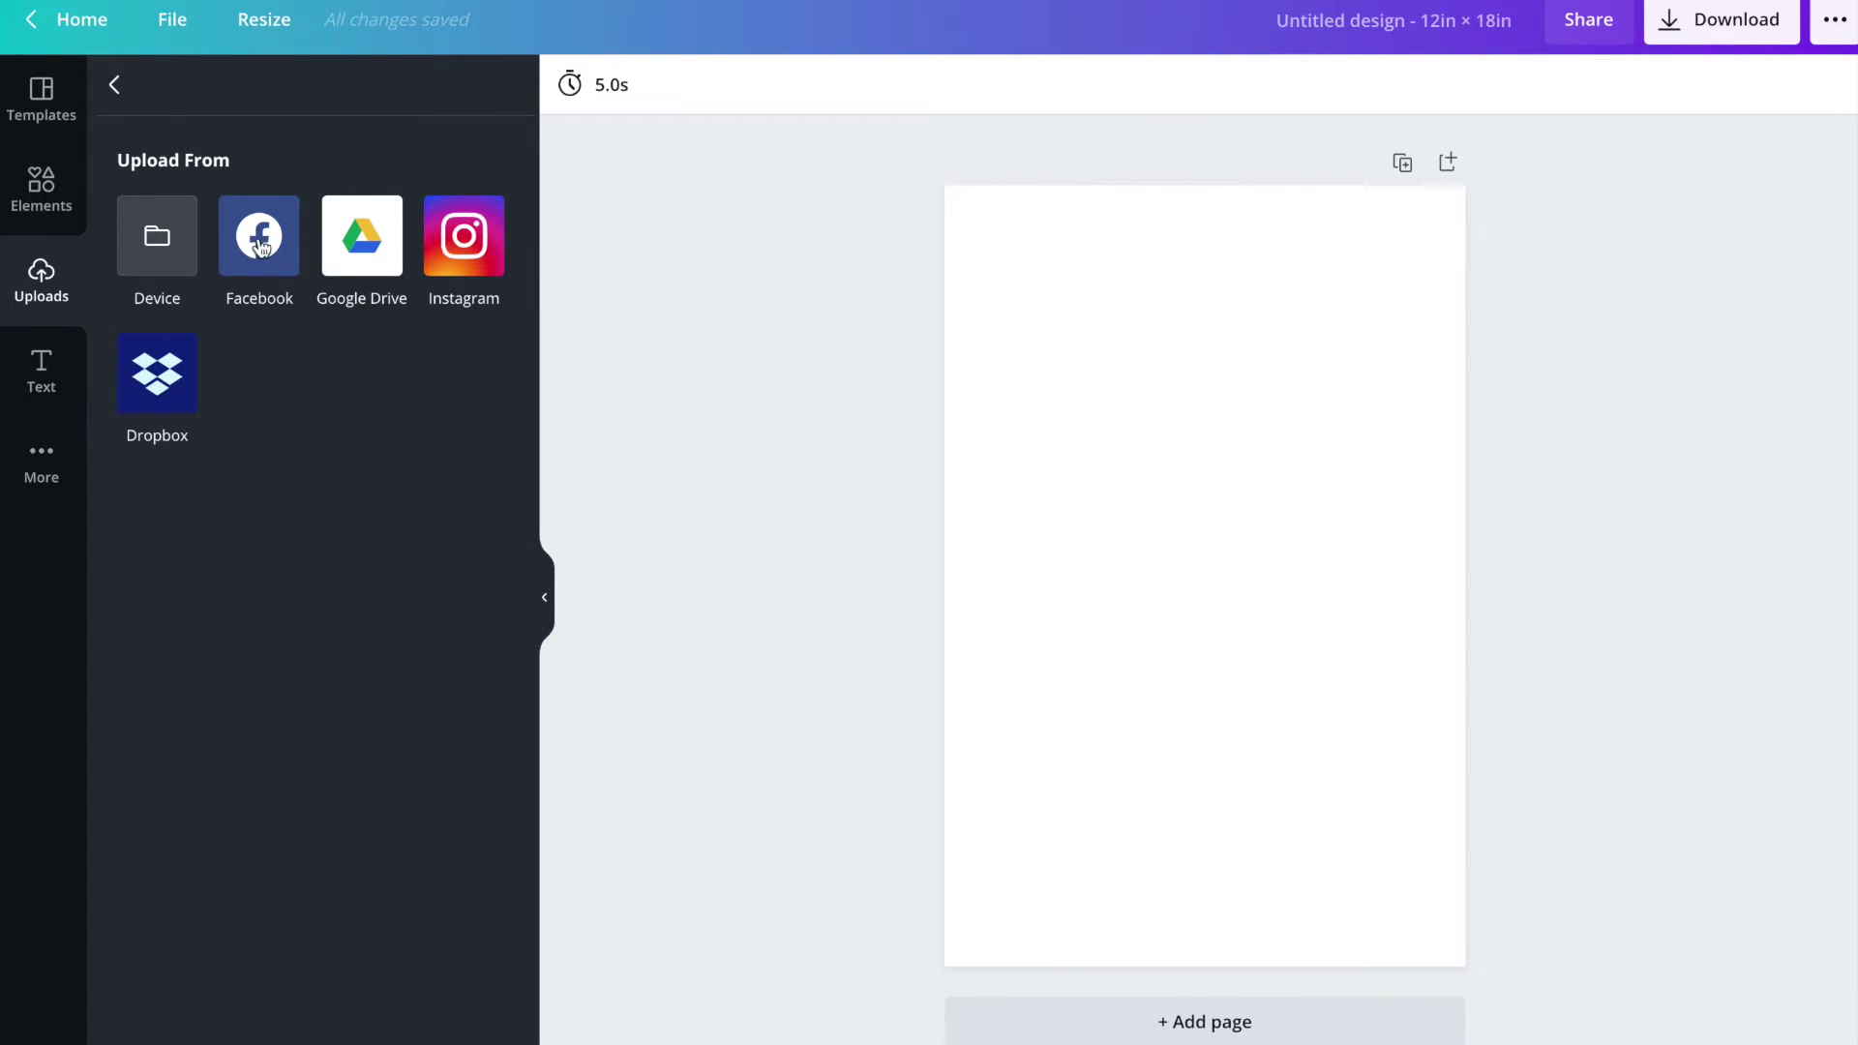
click(114, 87)
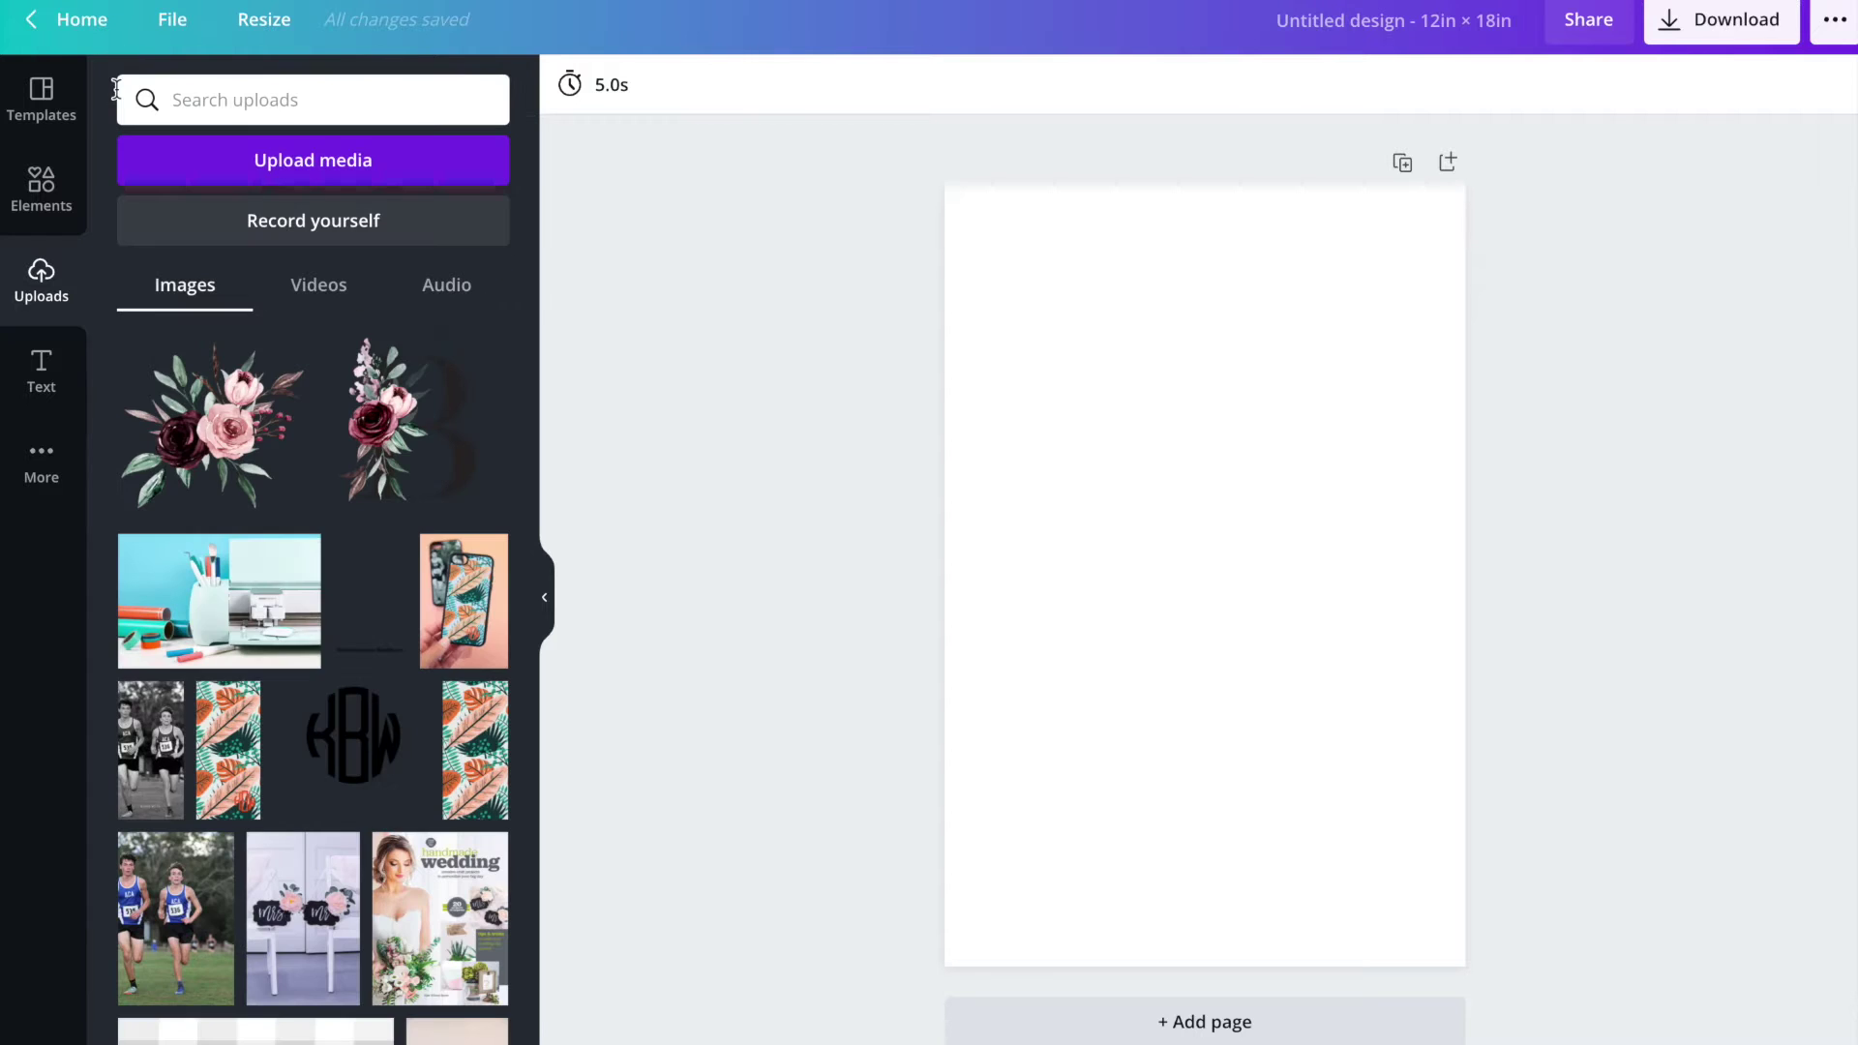
- Add the uploaded floral bouquet to the upper part of the page and the uploaded floral letter B below it
click(228, 447)
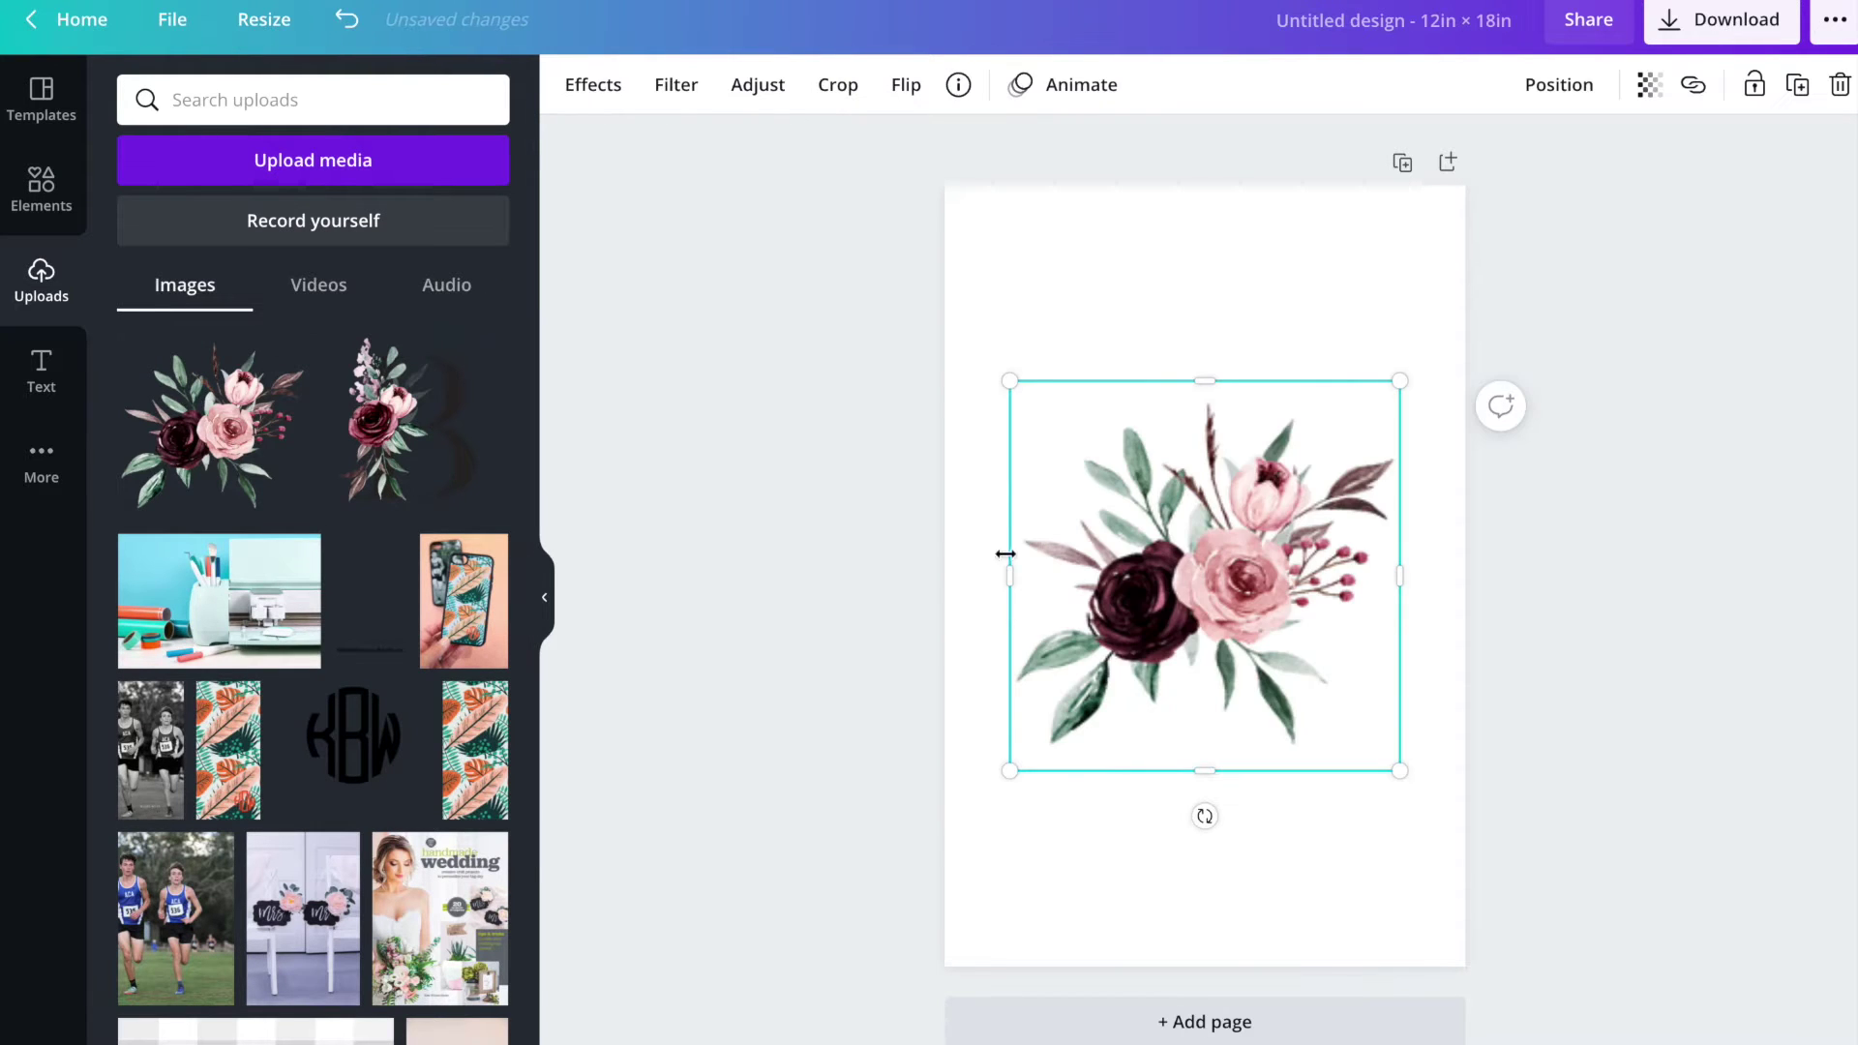
click(1183, 592)
drag(1183, 592, 1196, 367)
click(324, 413)
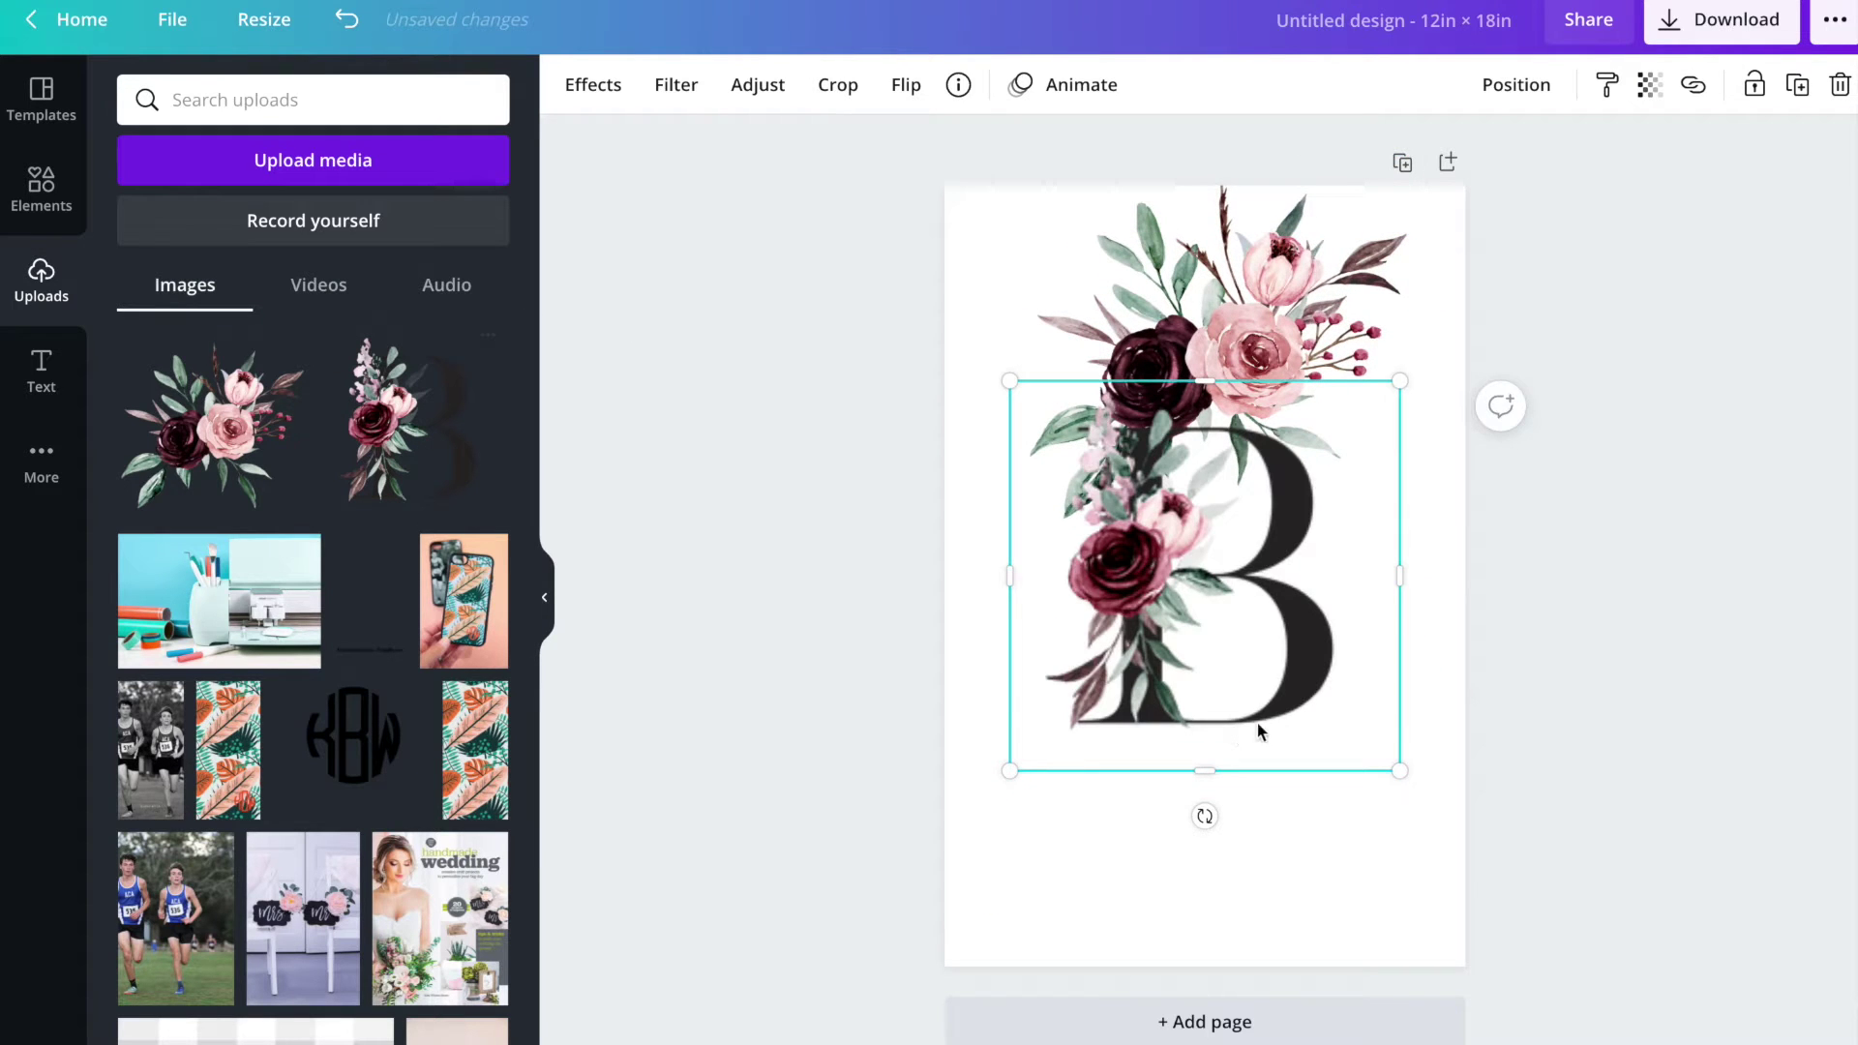
drag(1269, 607, 1269, 738)
- Rotate the bouquet clockwise and position it so its upper part runs off the page's top edge
click(1253, 345)
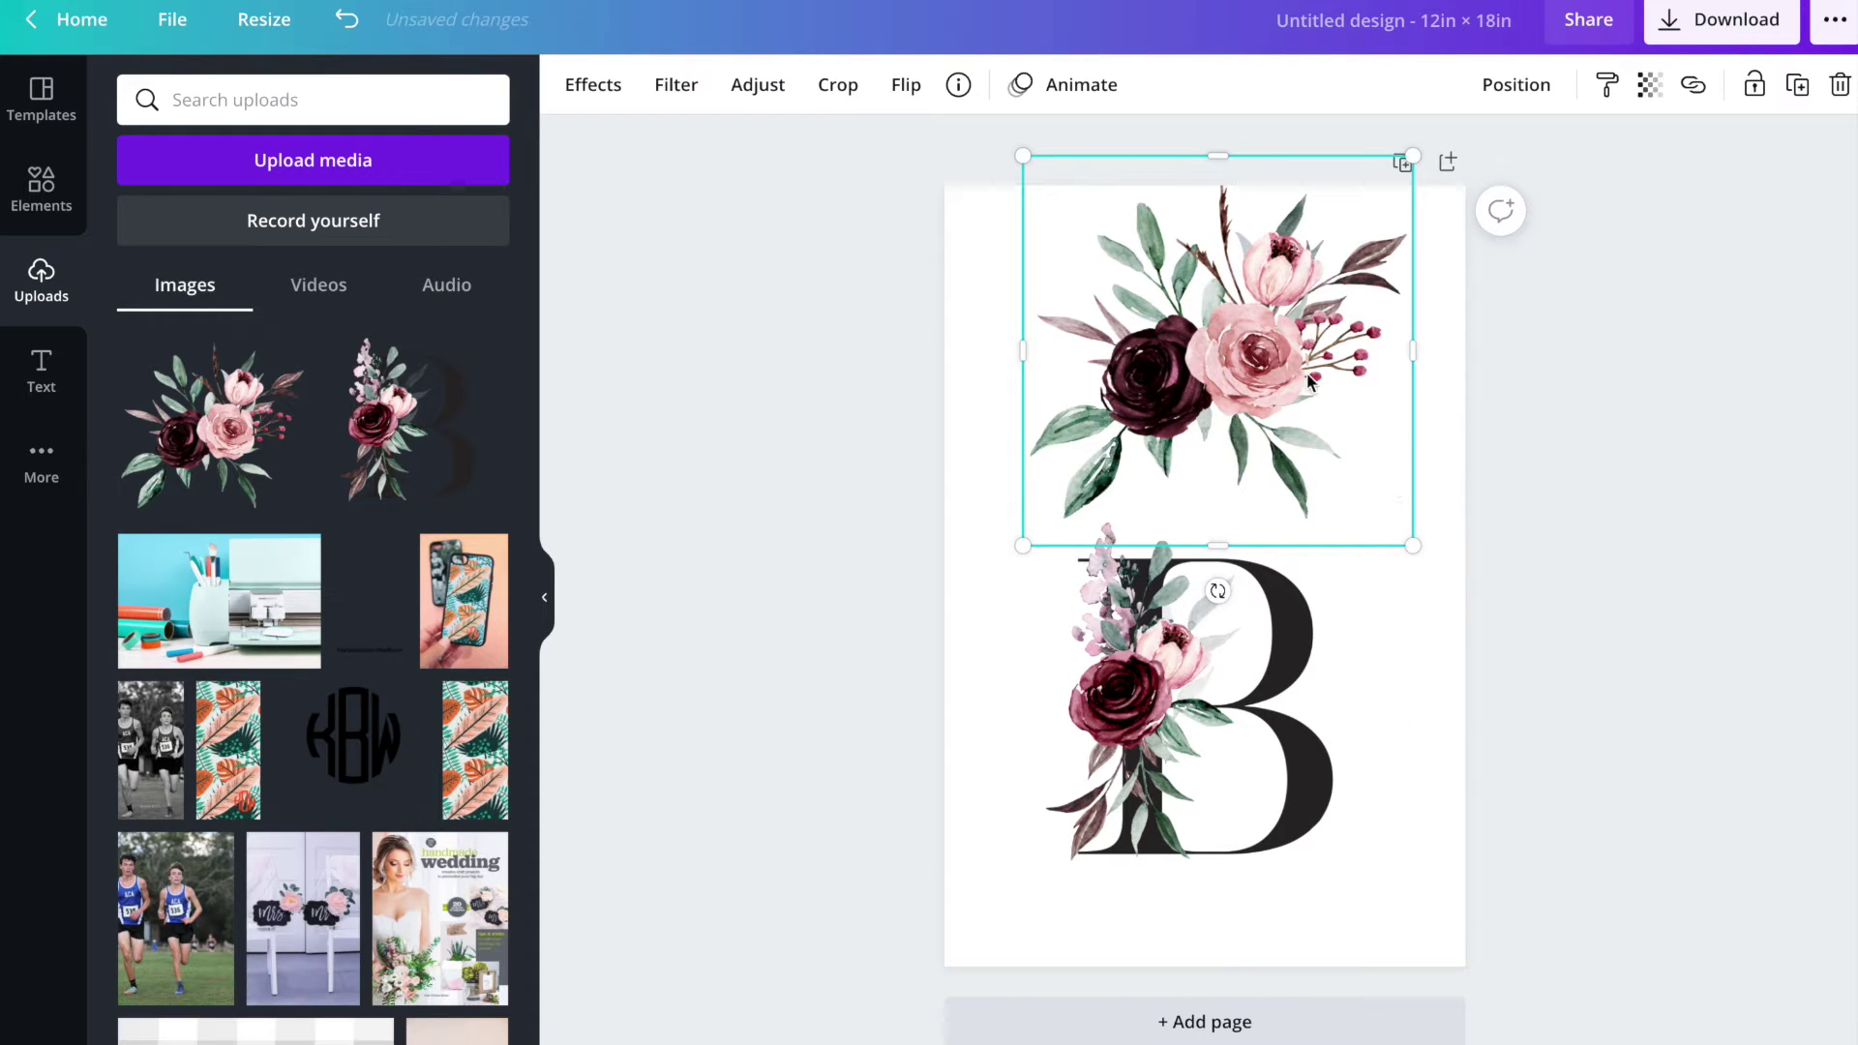
drag(1259, 378, 1230, 307)
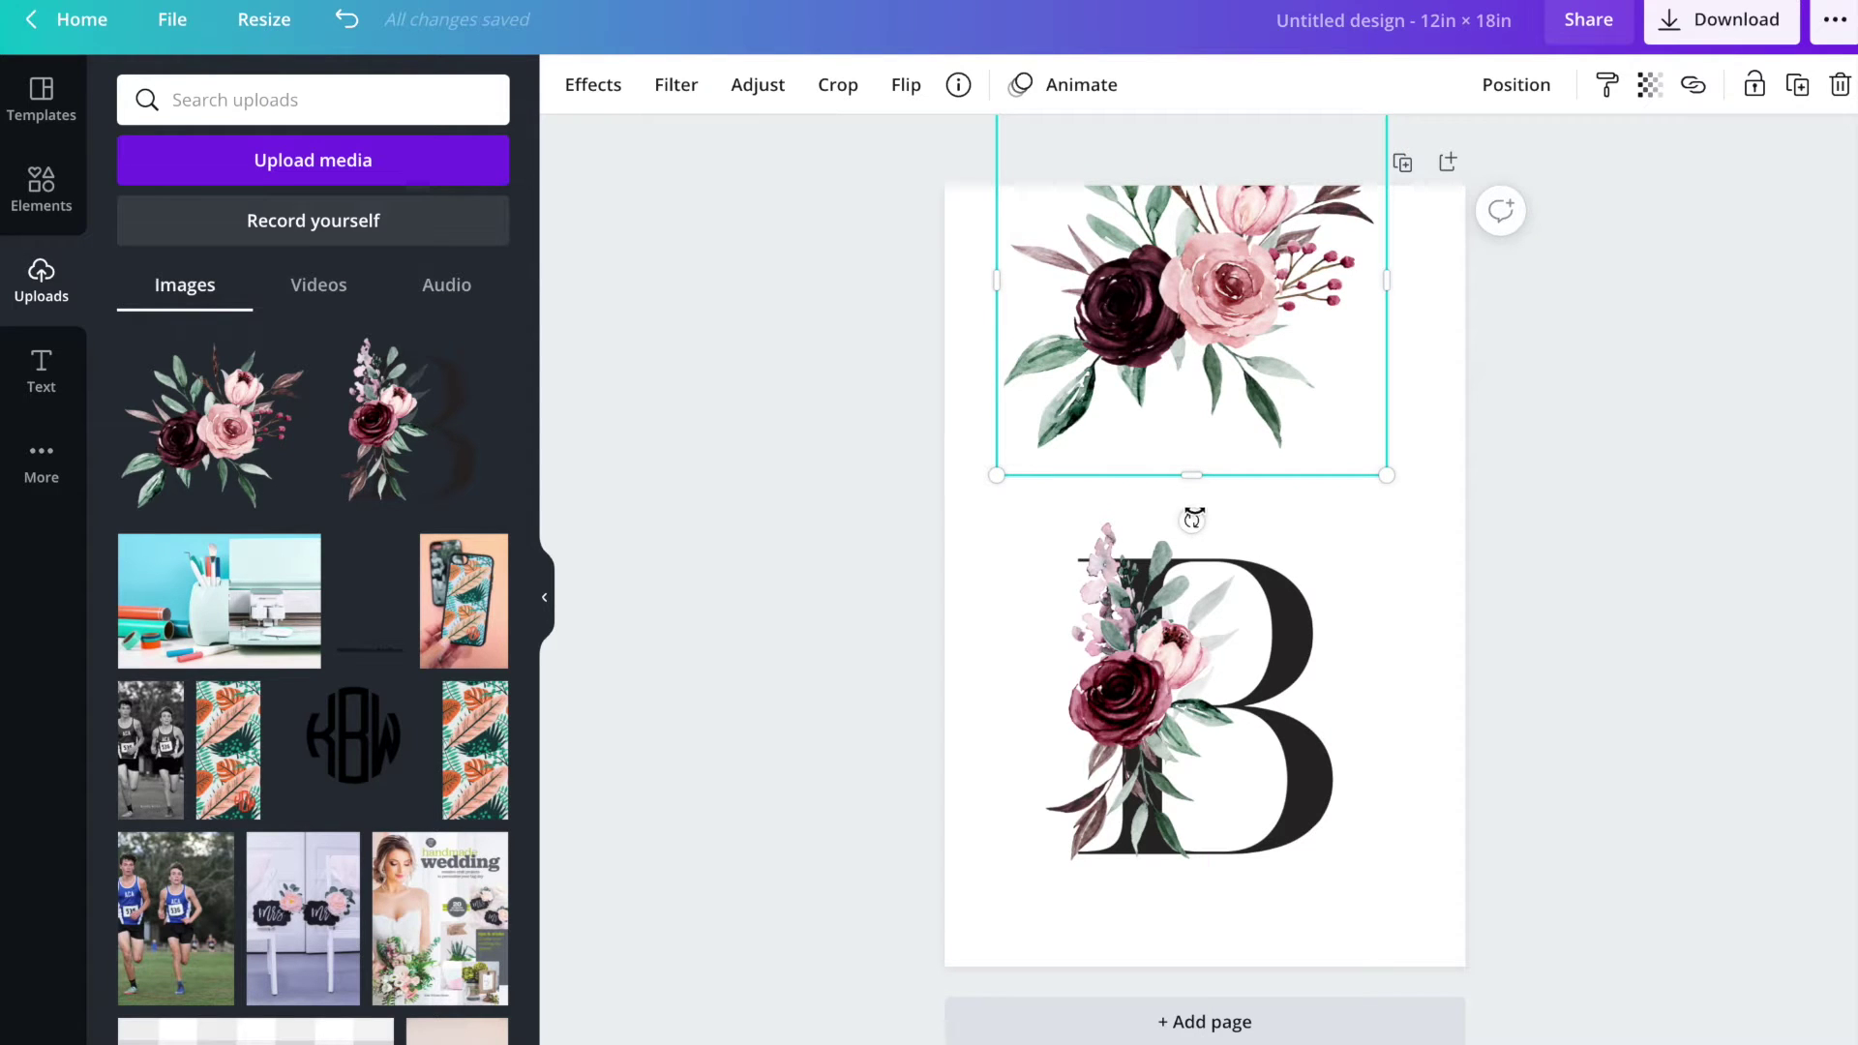
drag(1192, 520, 1082, 459)
drag(1179, 298, 1195, 258)
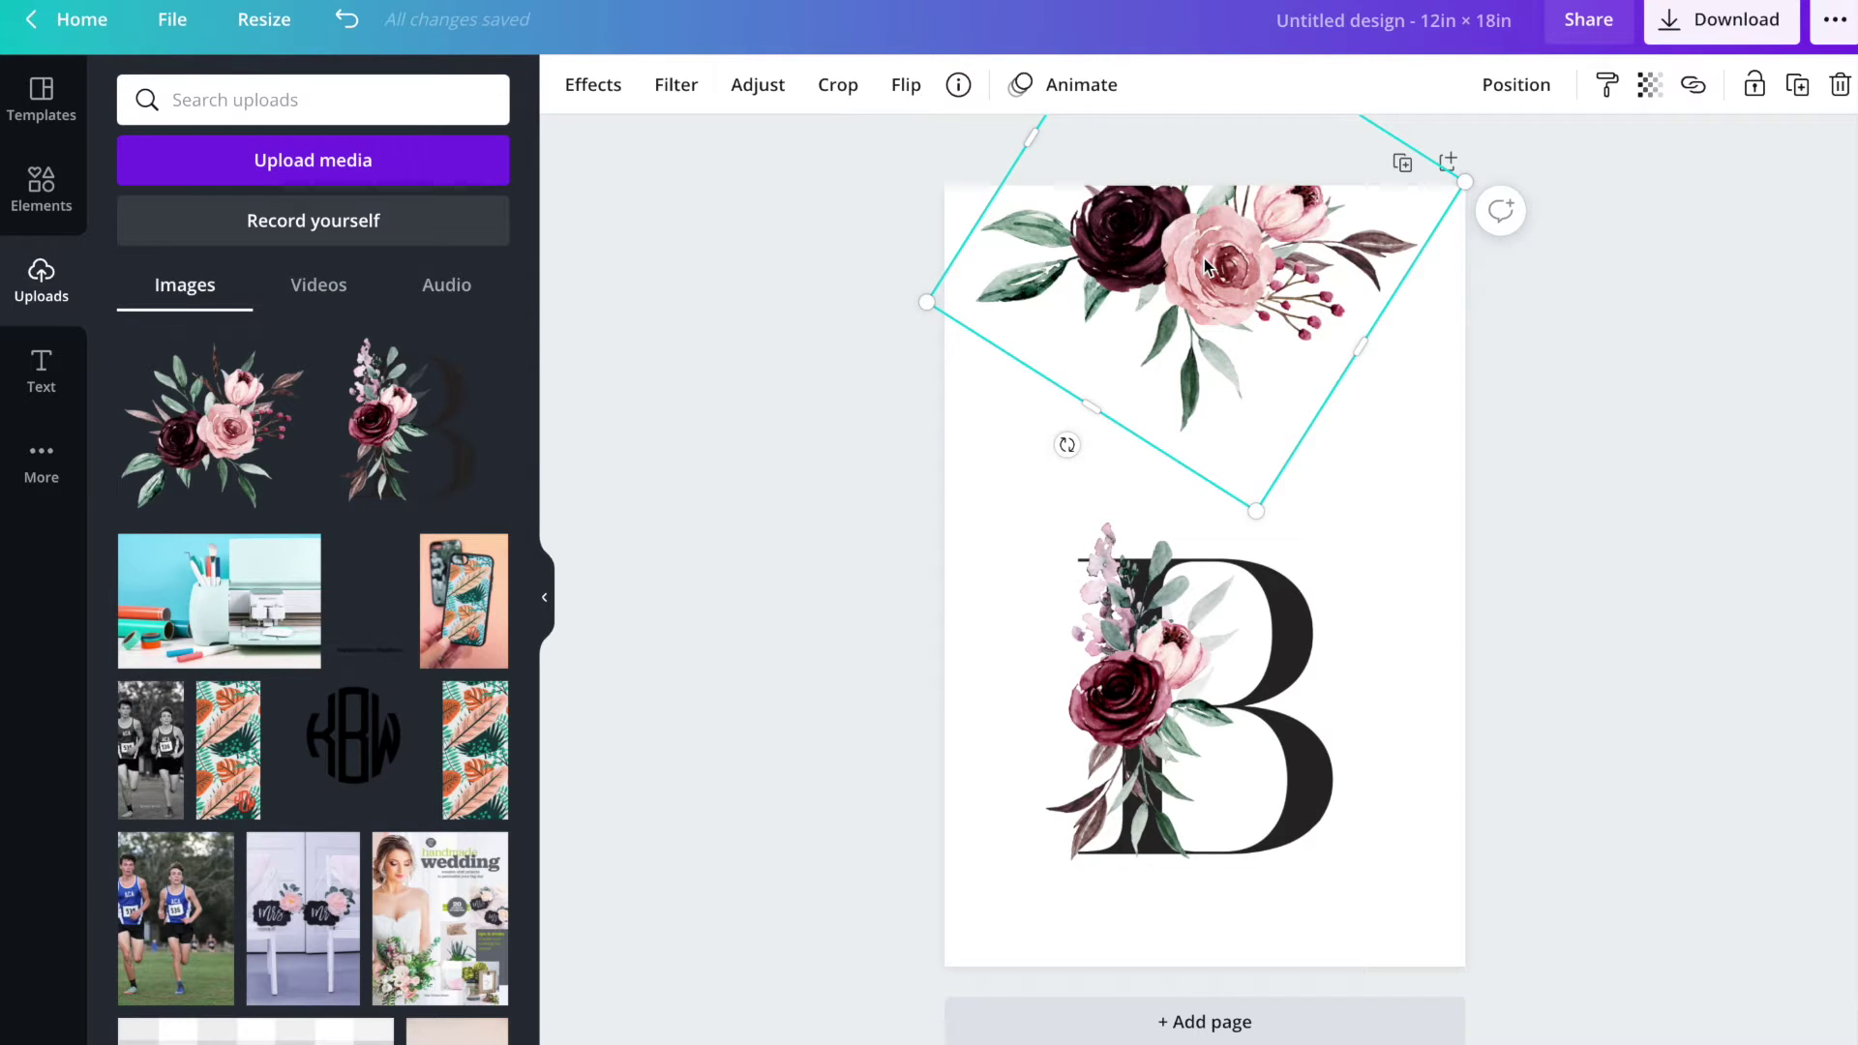
drag(1218, 254, 1218, 264)
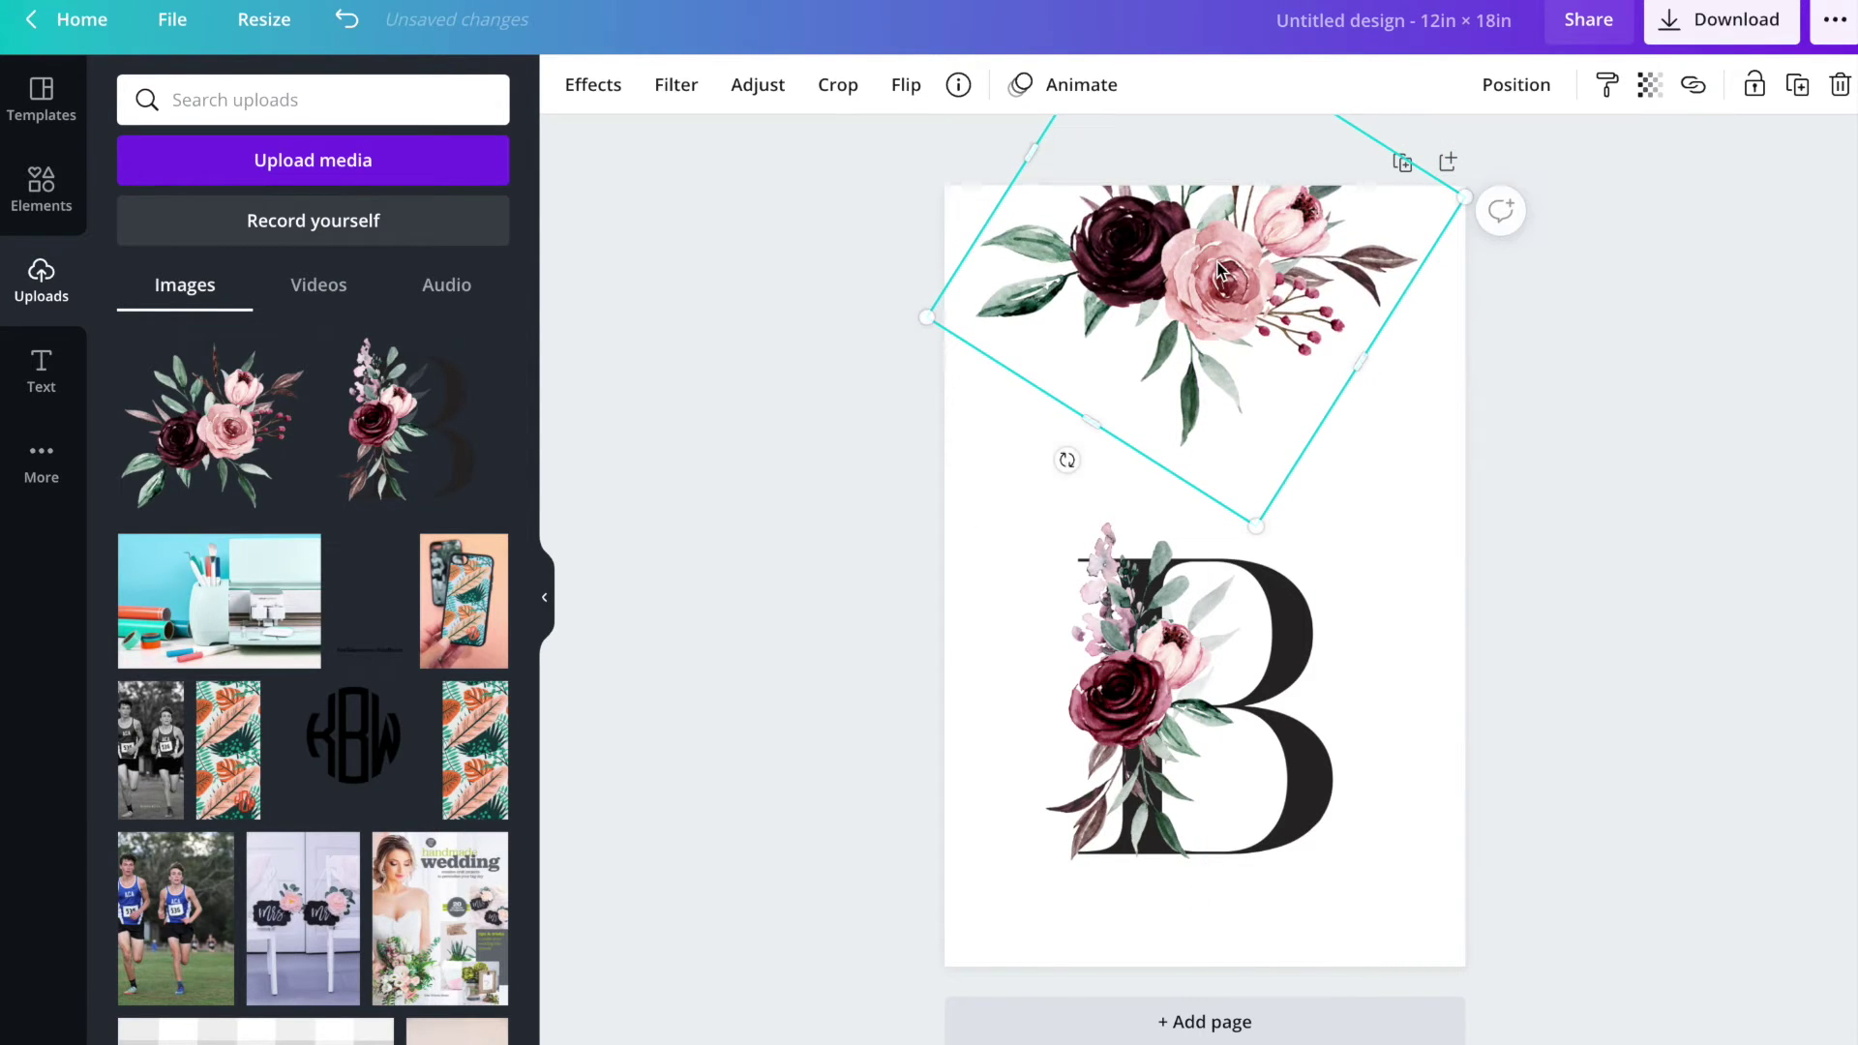
- Move the letter B up beneath the bouquet and enlarge it to about 9.6 x 9.6 in
click(1285, 634)
drag(1284, 634, 1285, 566)
drag(1400, 840, 1428, 866)
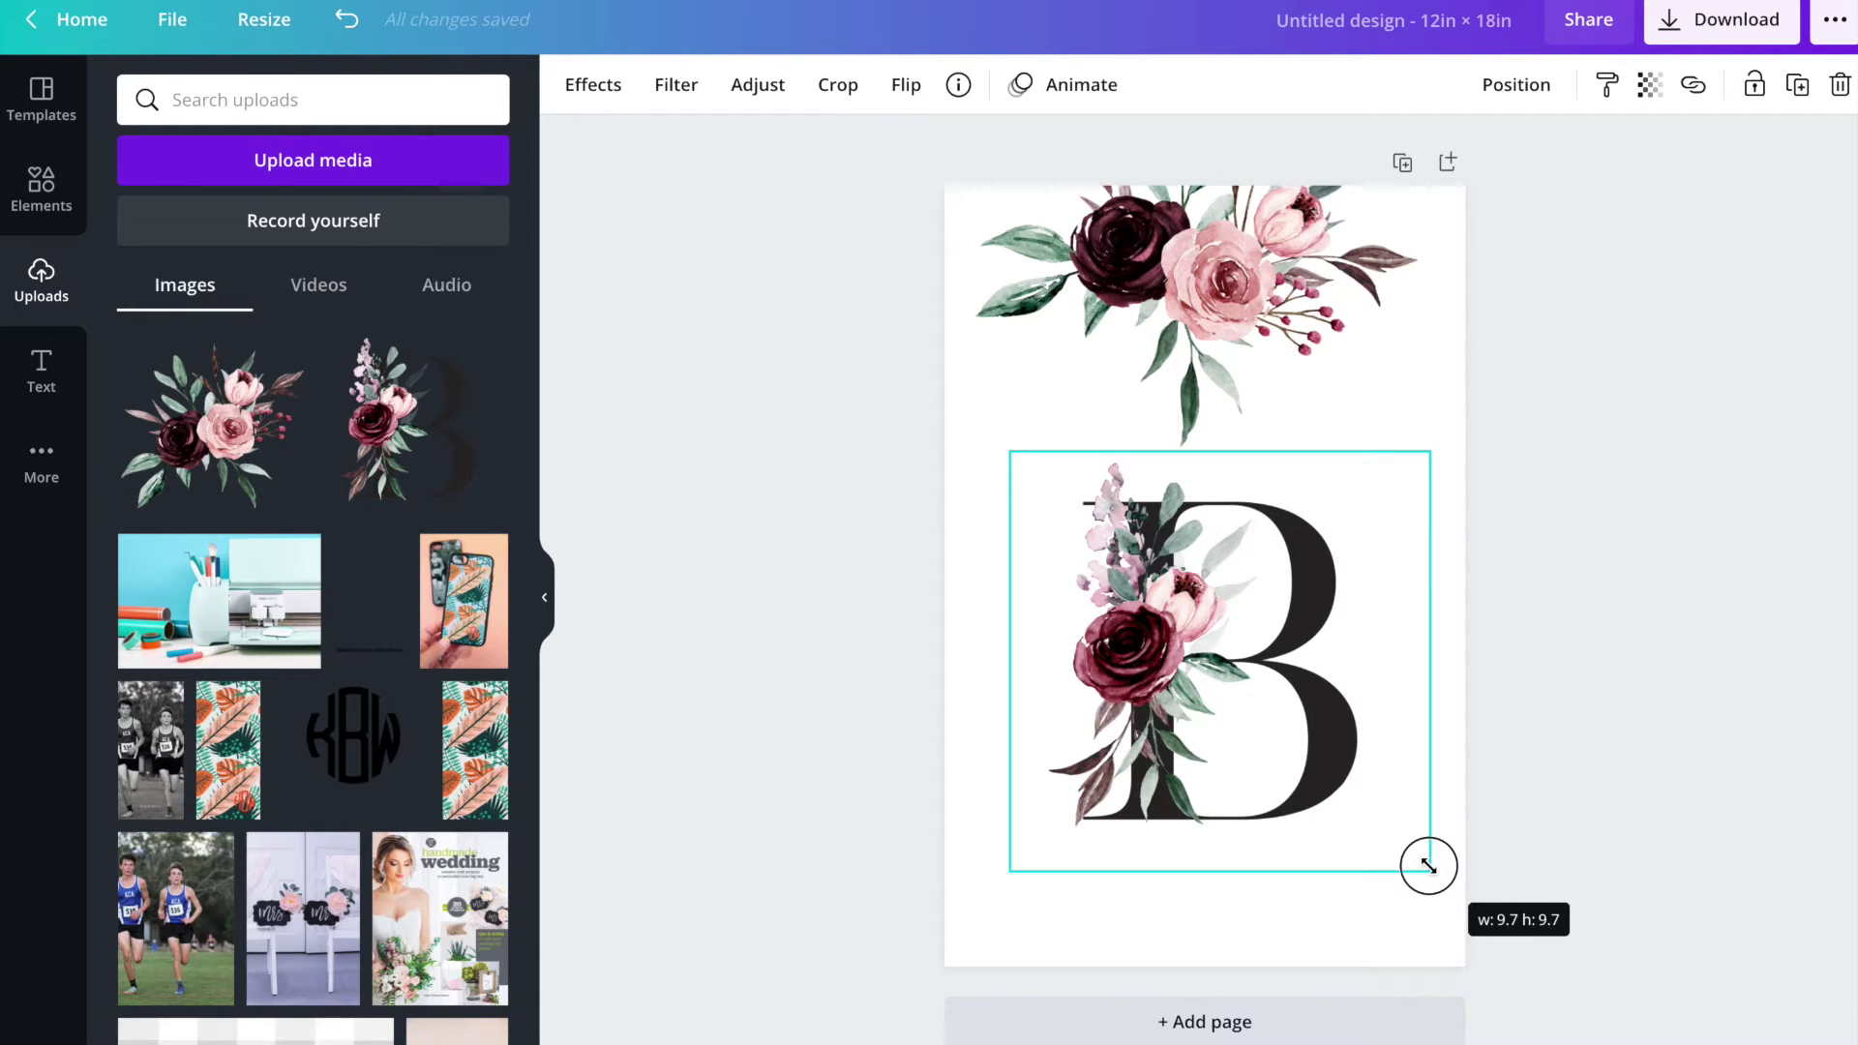
drag(1428, 865, 1426, 859)
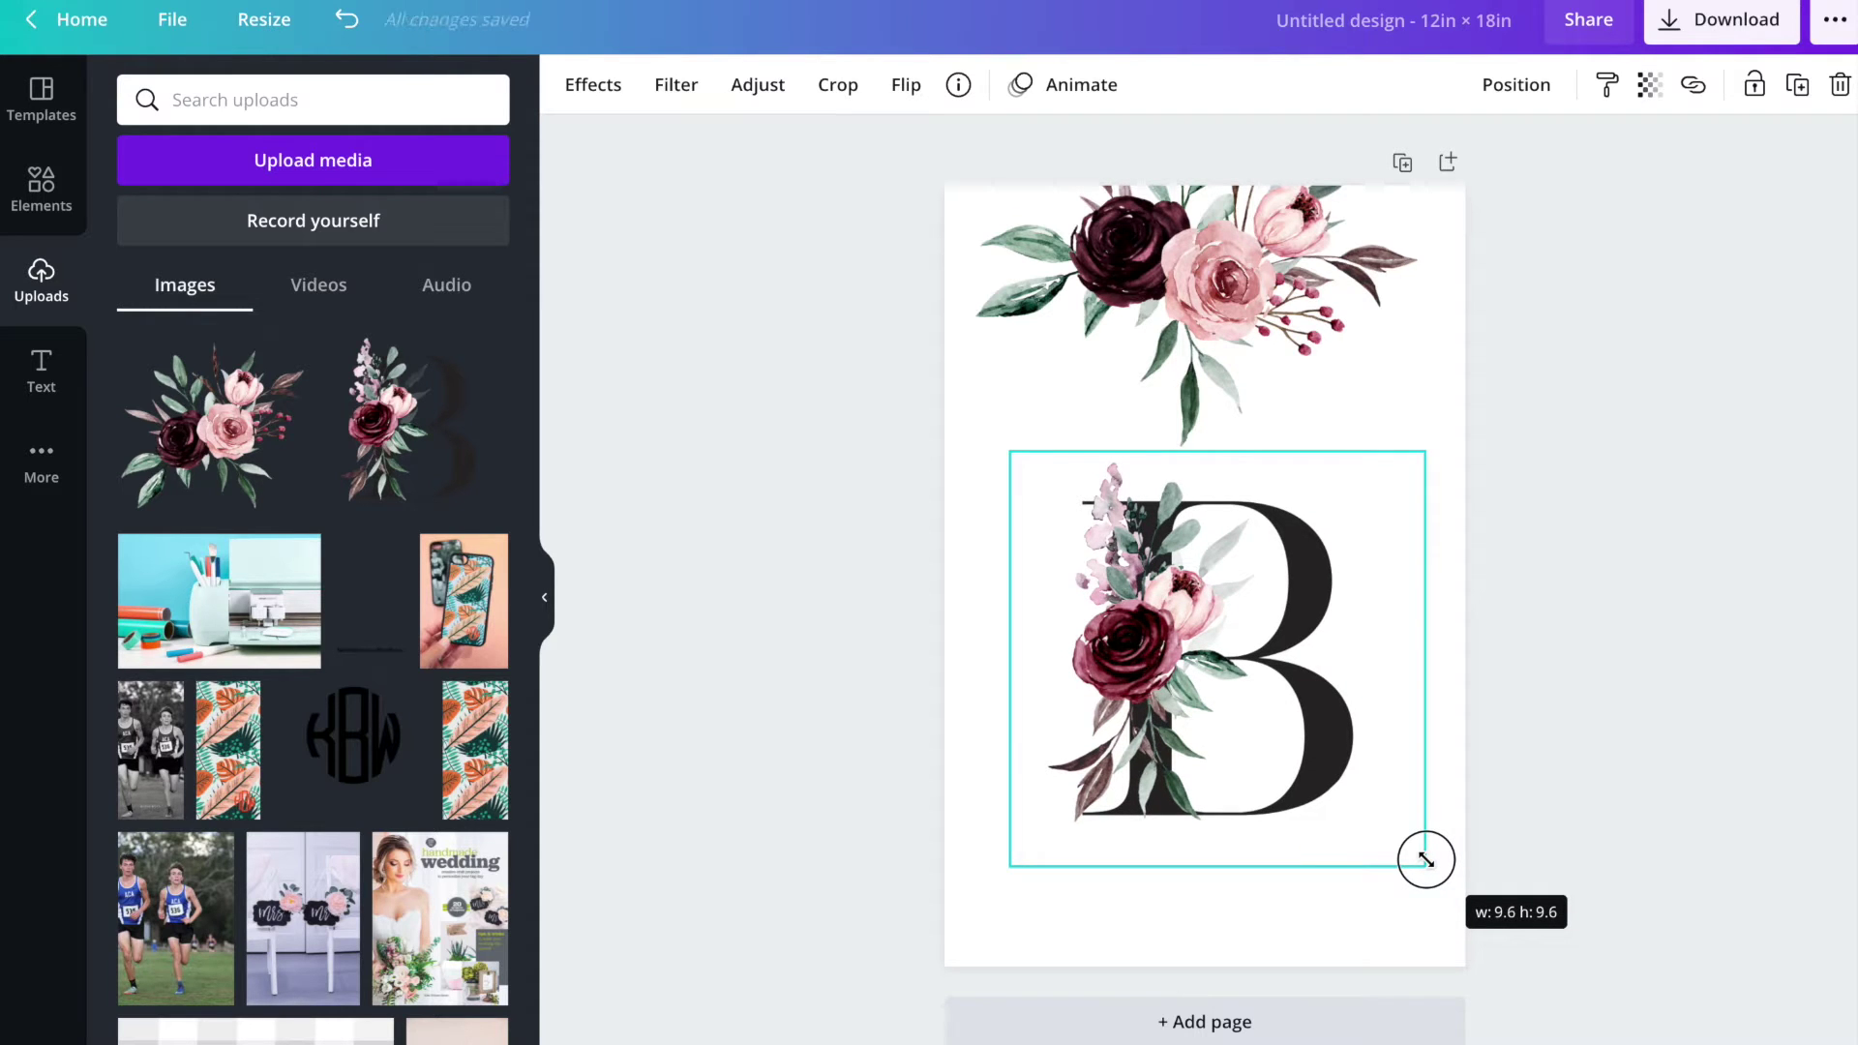
drag(1426, 860, 1426, 860)
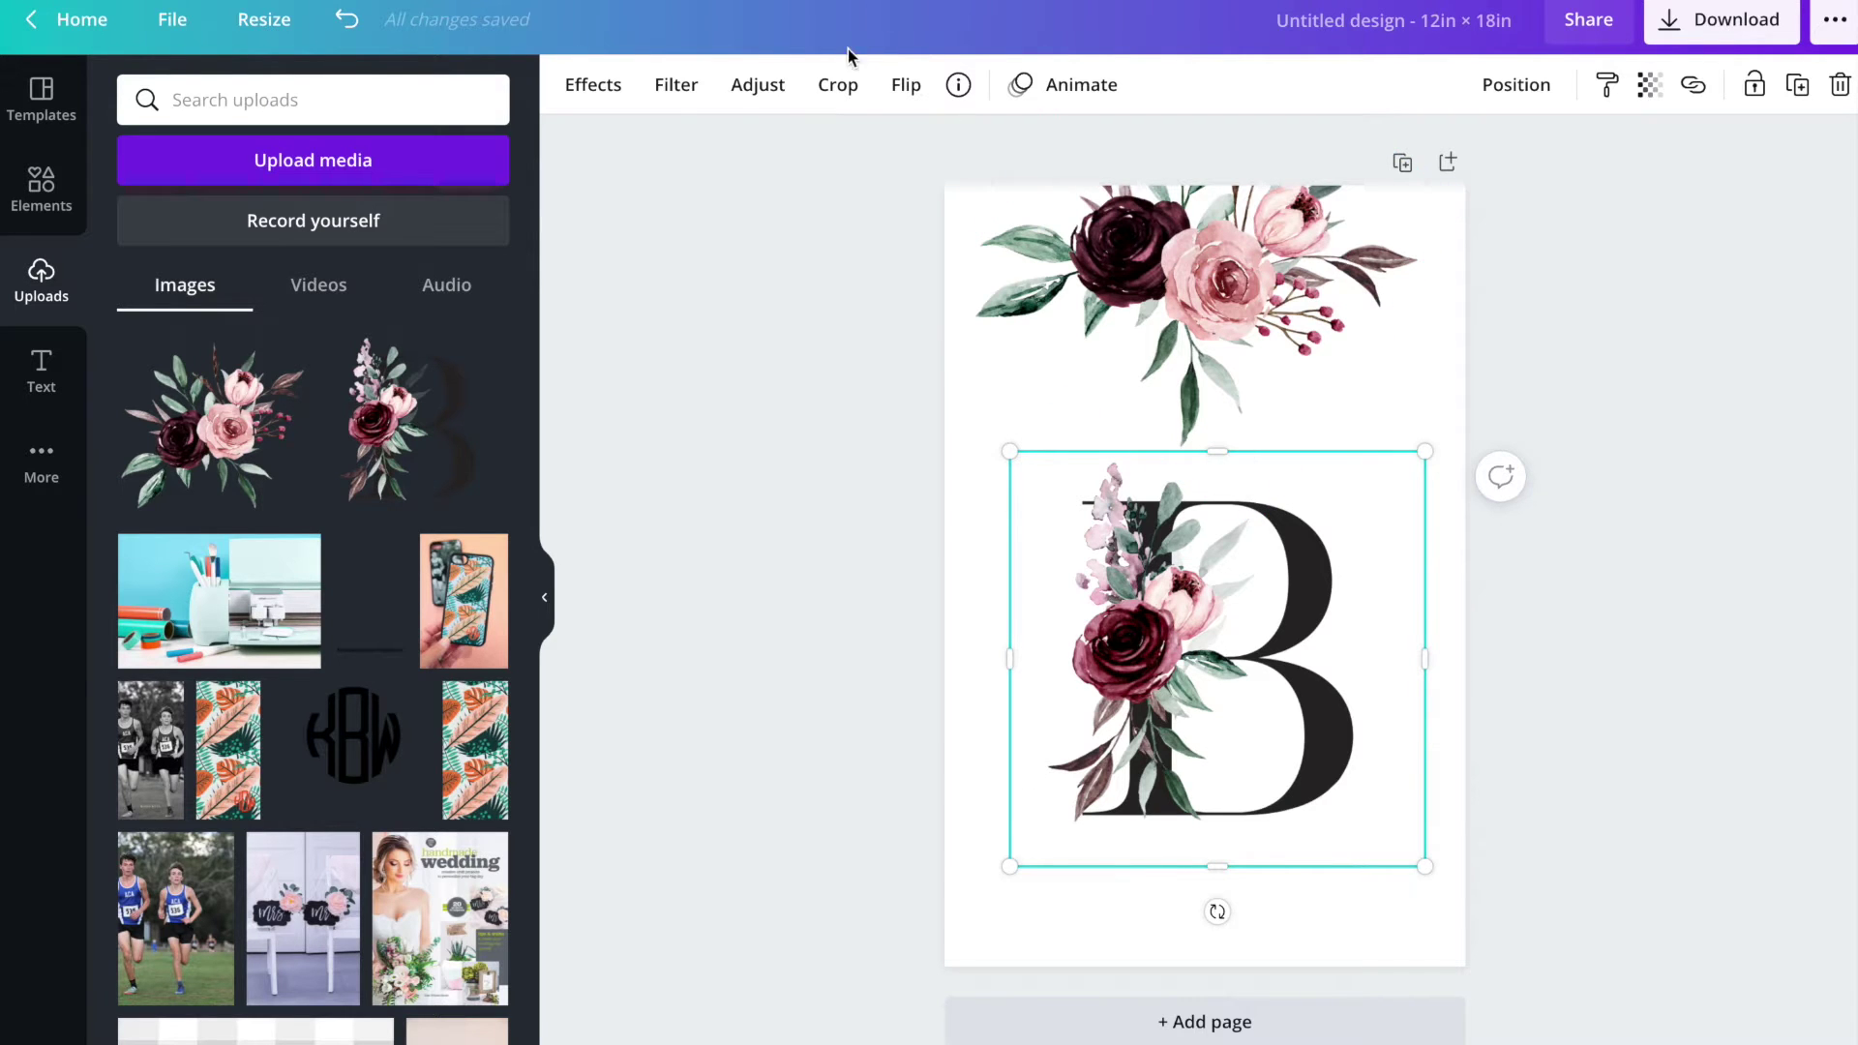
- Crop the empty margins off the letter B image, and enlarge and recenter it below the bouquet
click(836, 87)
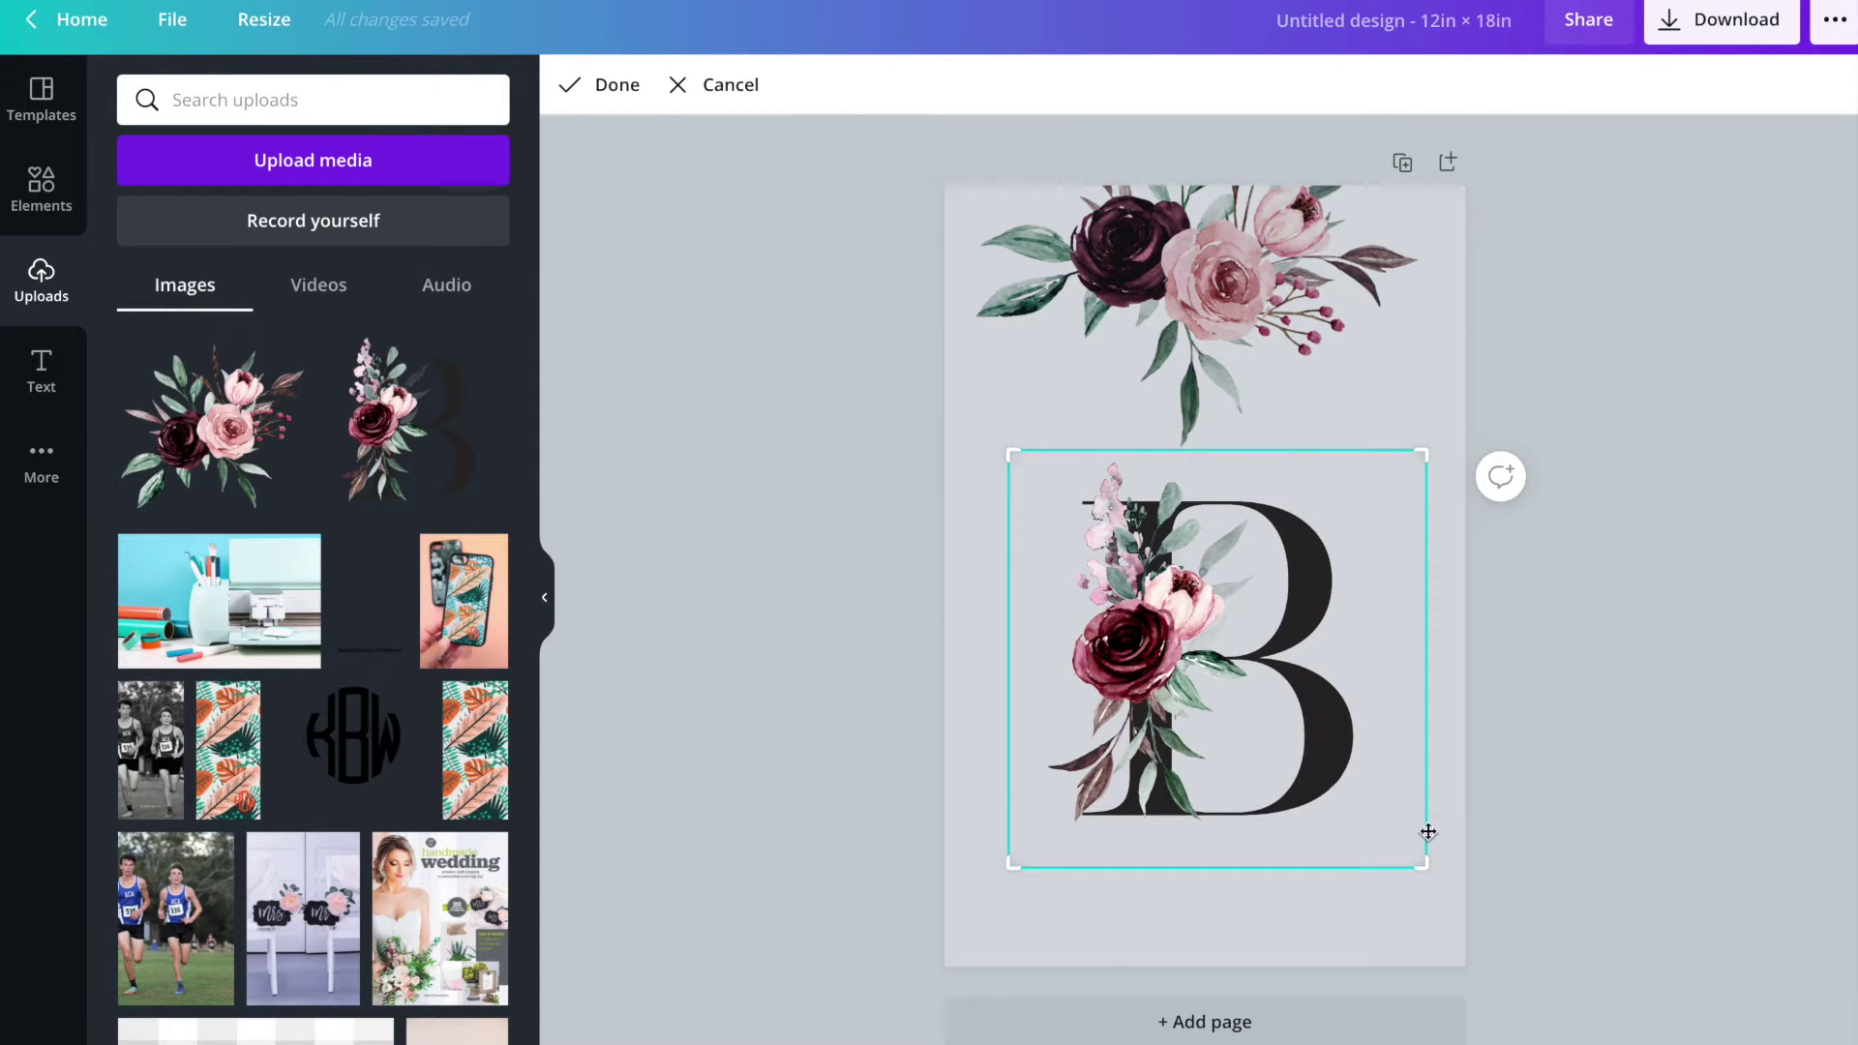
drag(1423, 861, 1362, 856)
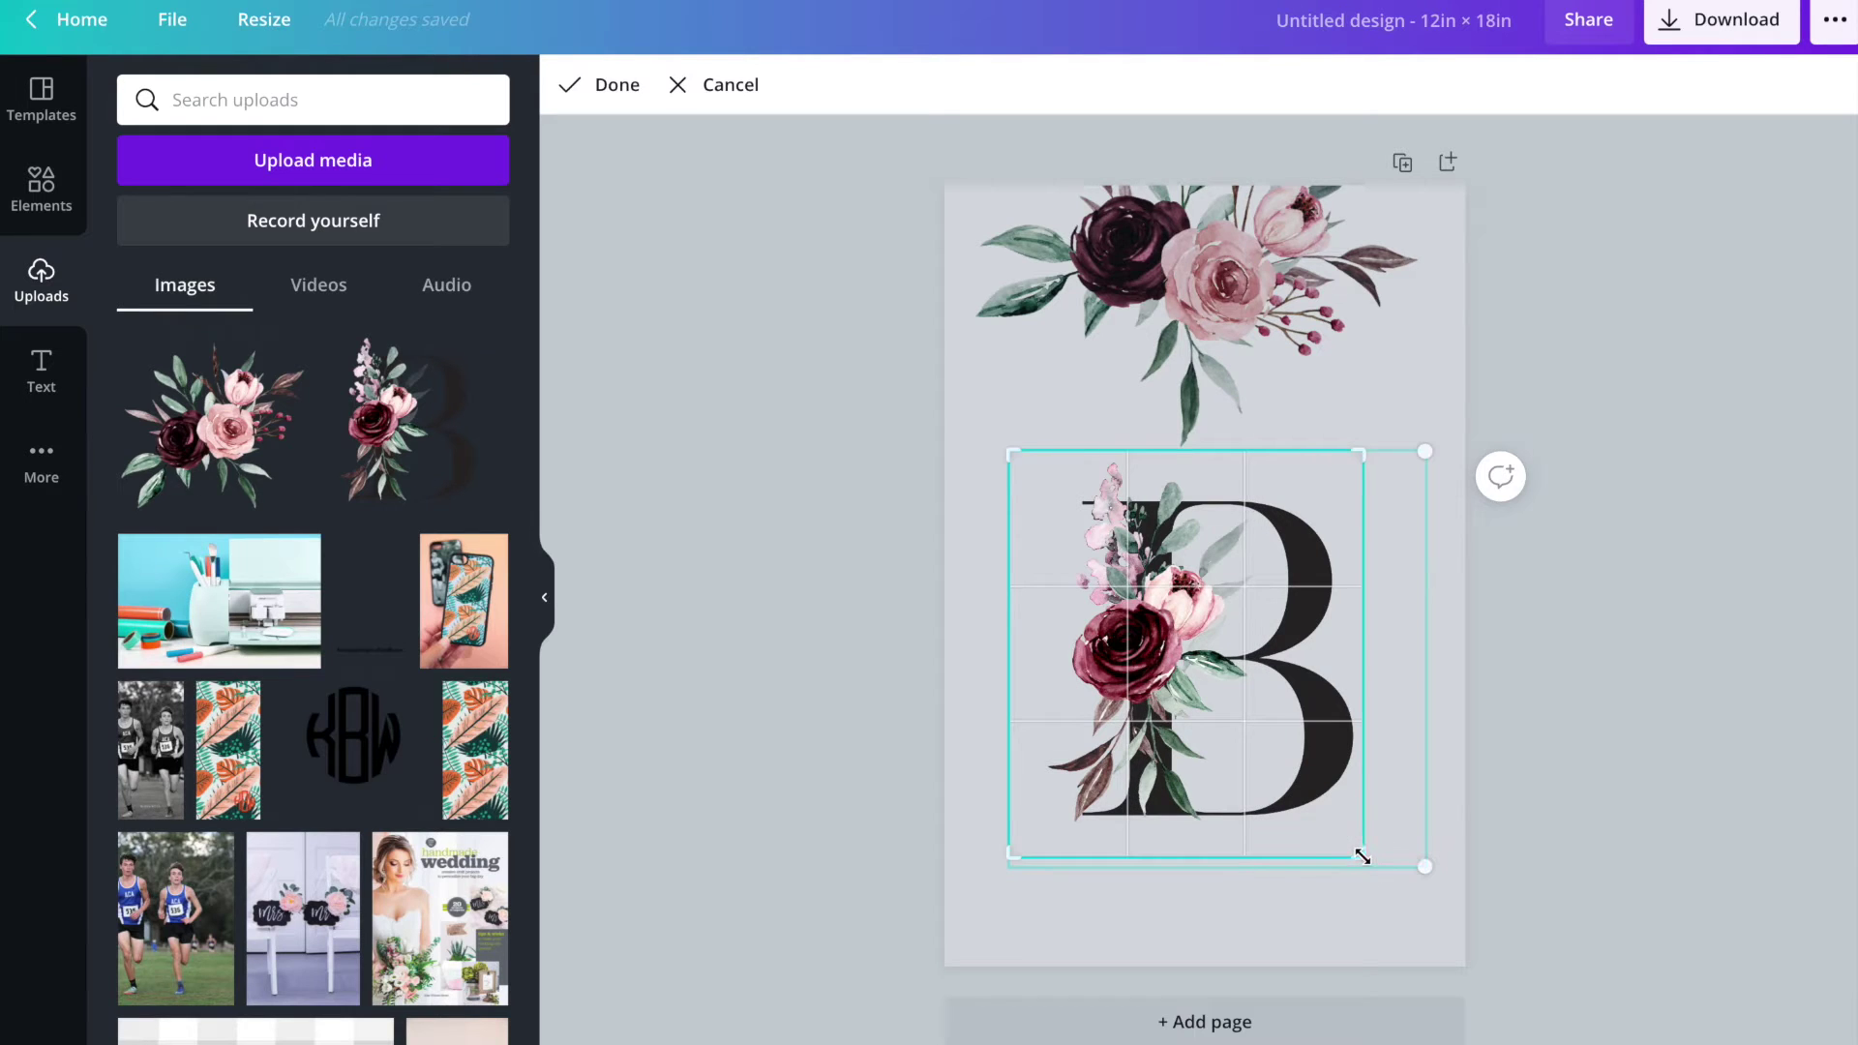
drag(1012, 855, 1054, 857)
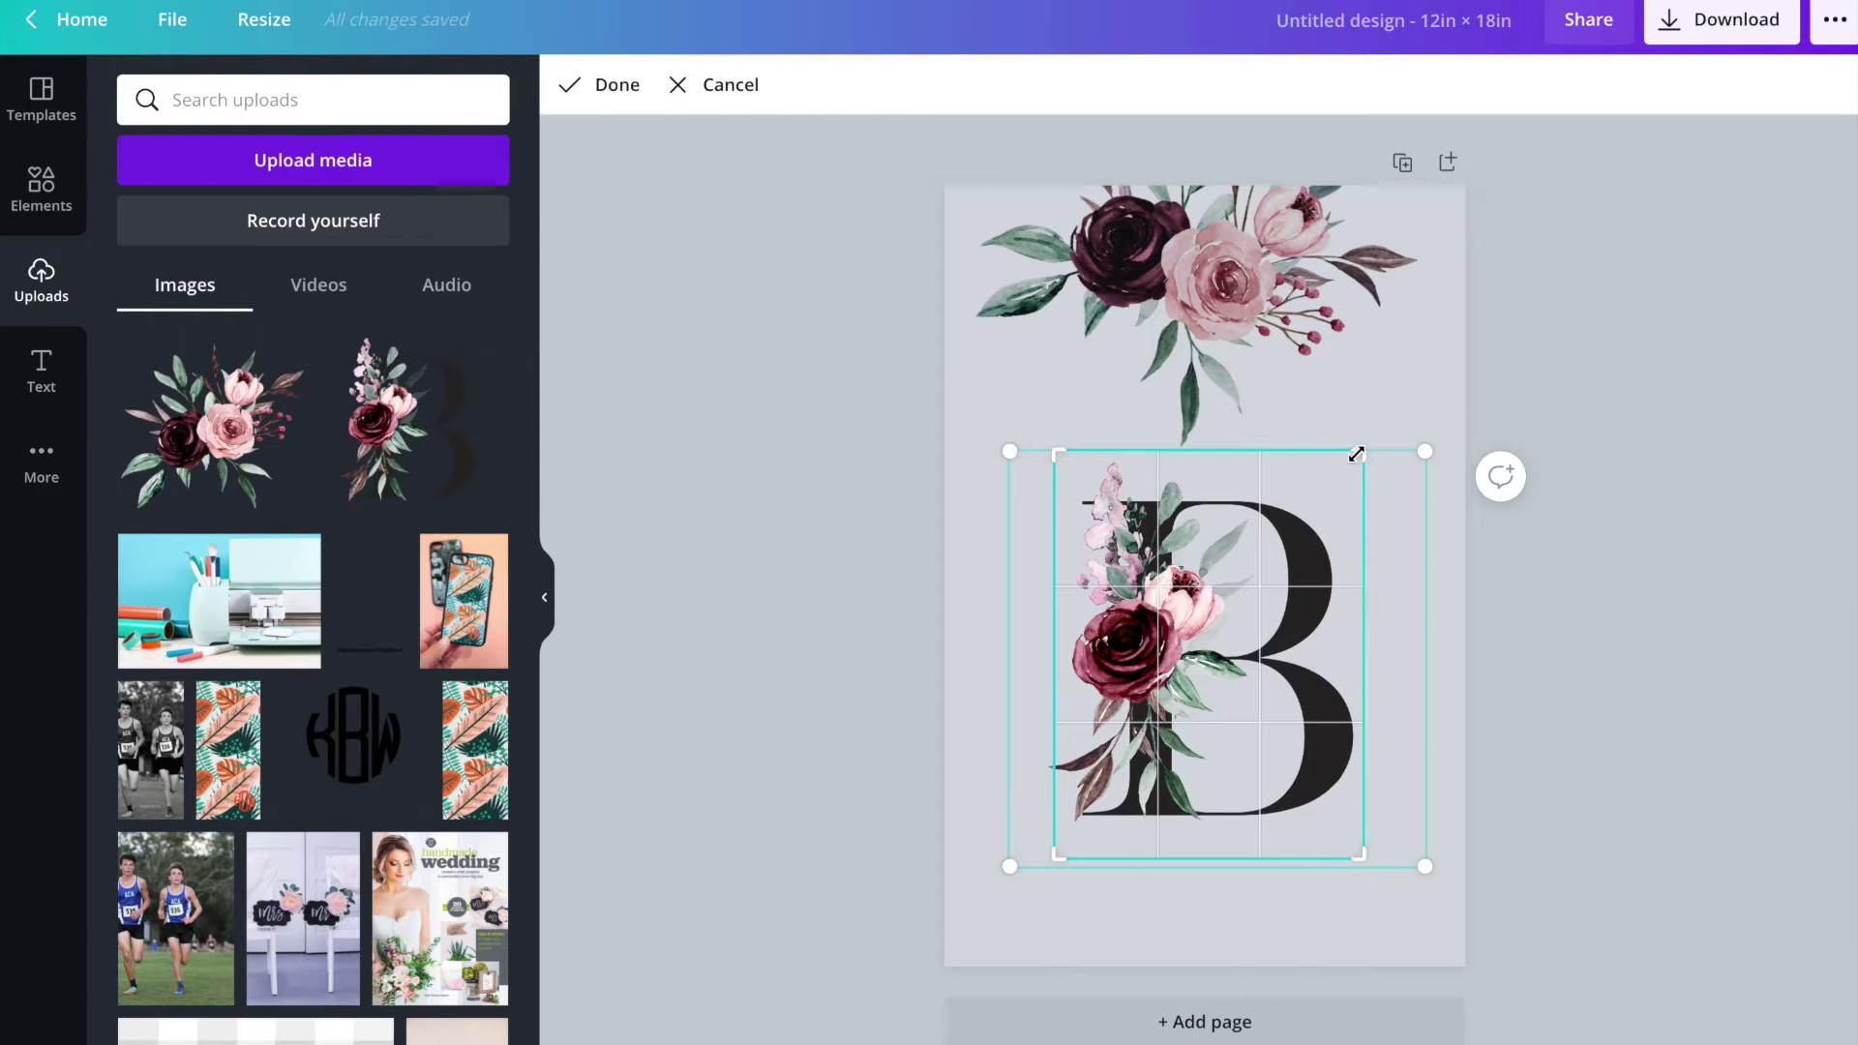
click(1455, 642)
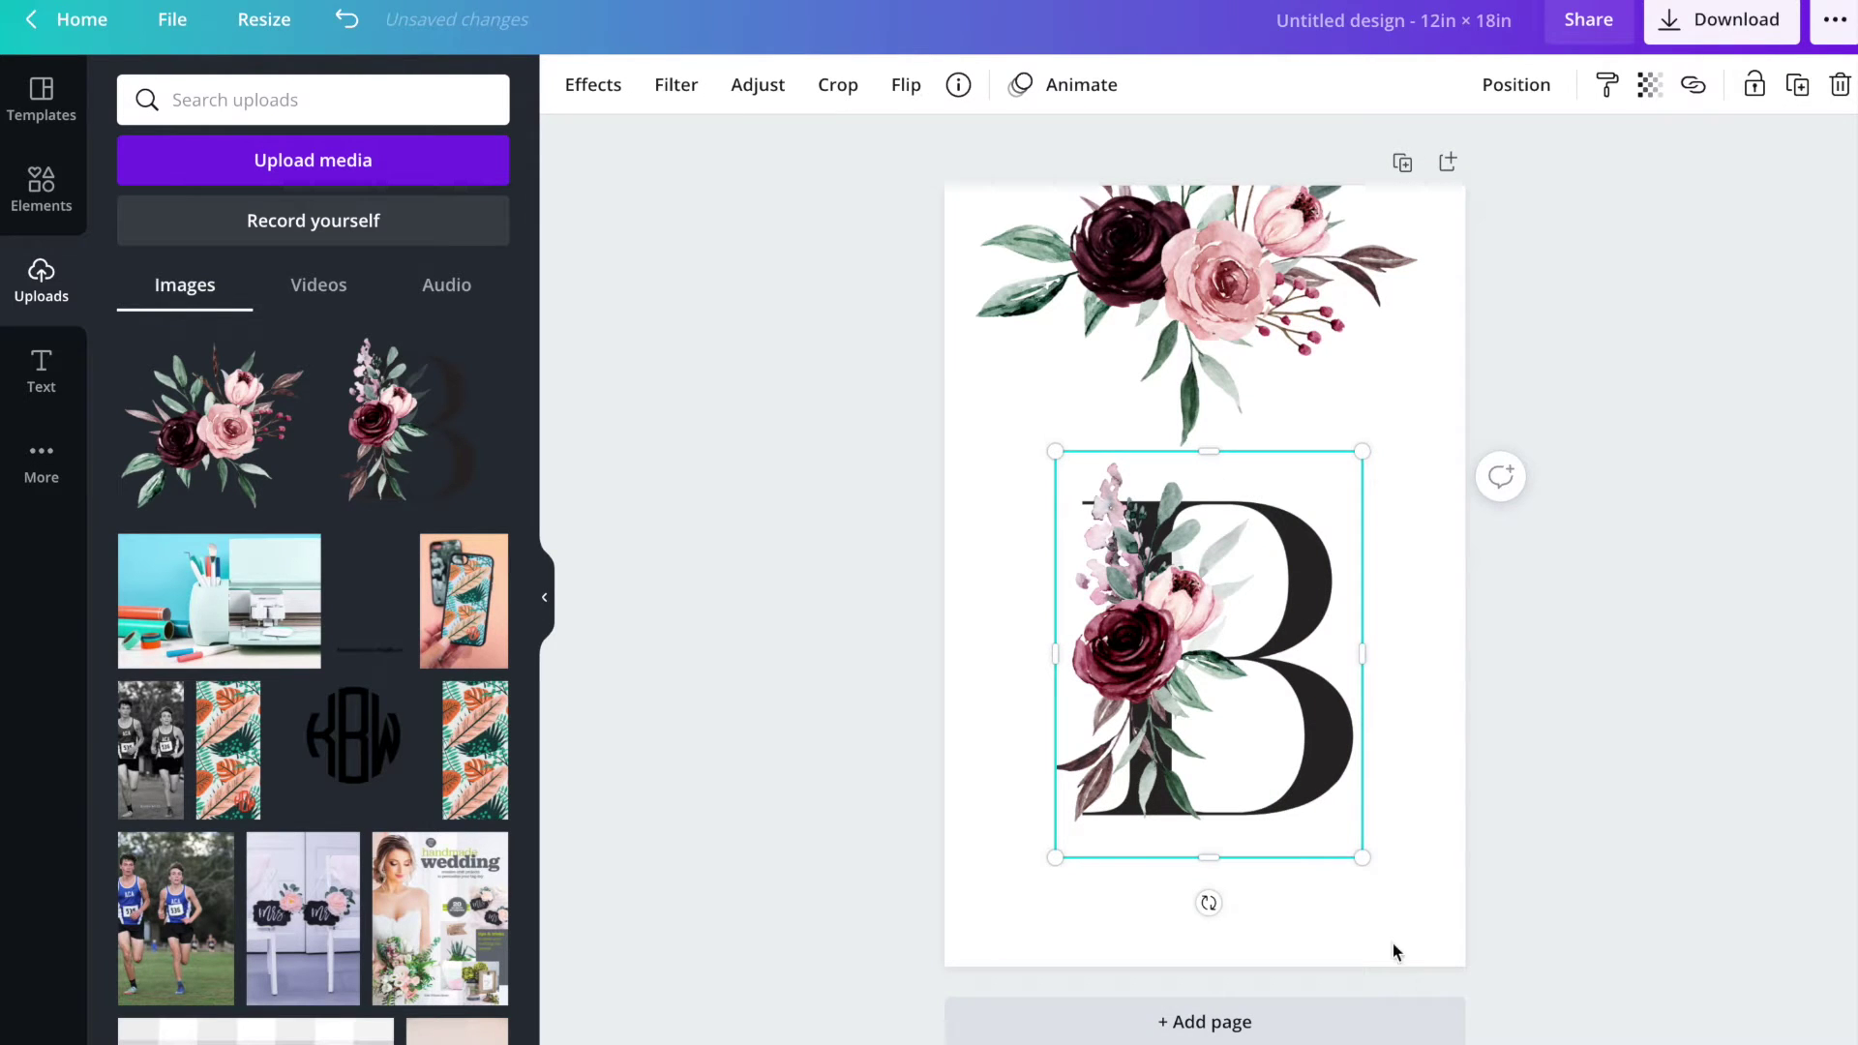
drag(1362, 857, 1392, 923)
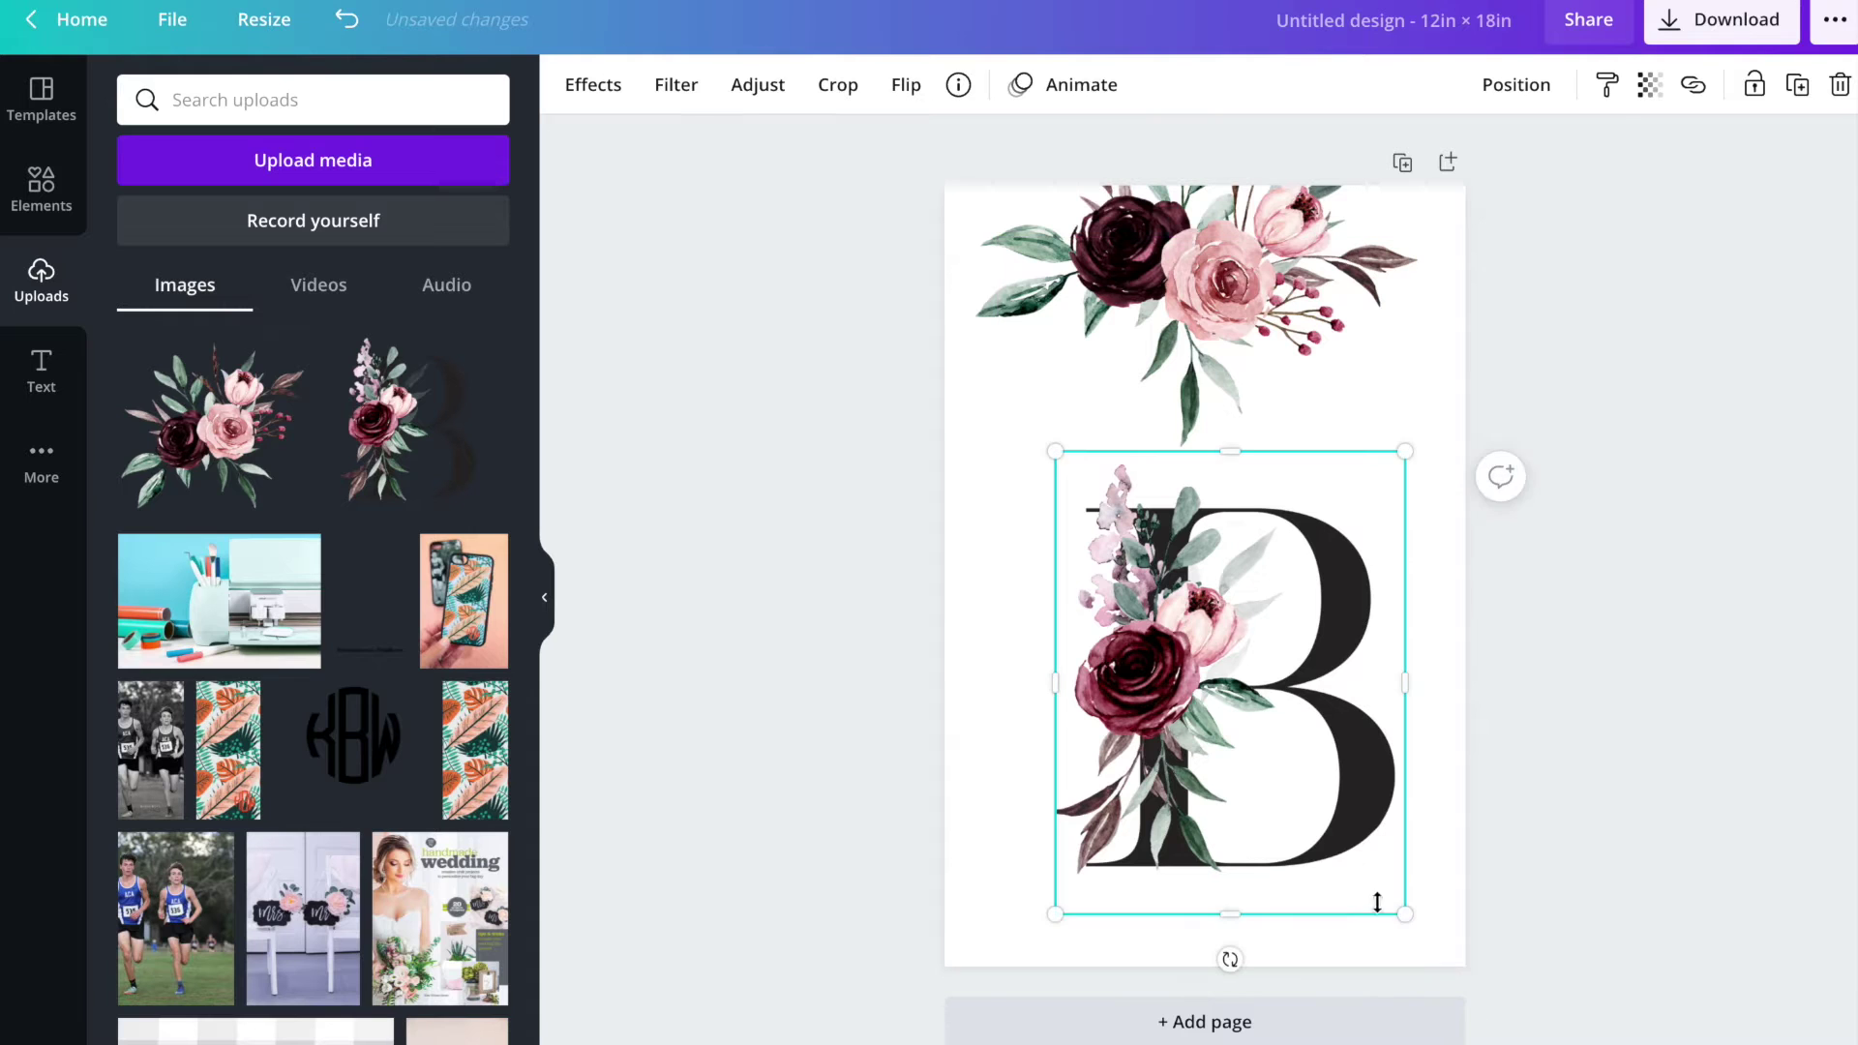
drag(1340, 796, 1321, 780)
- Rotate the bouquet slightly further clockwise, make it a little smaller, and recenter it along the page's top edge
click(1244, 300)
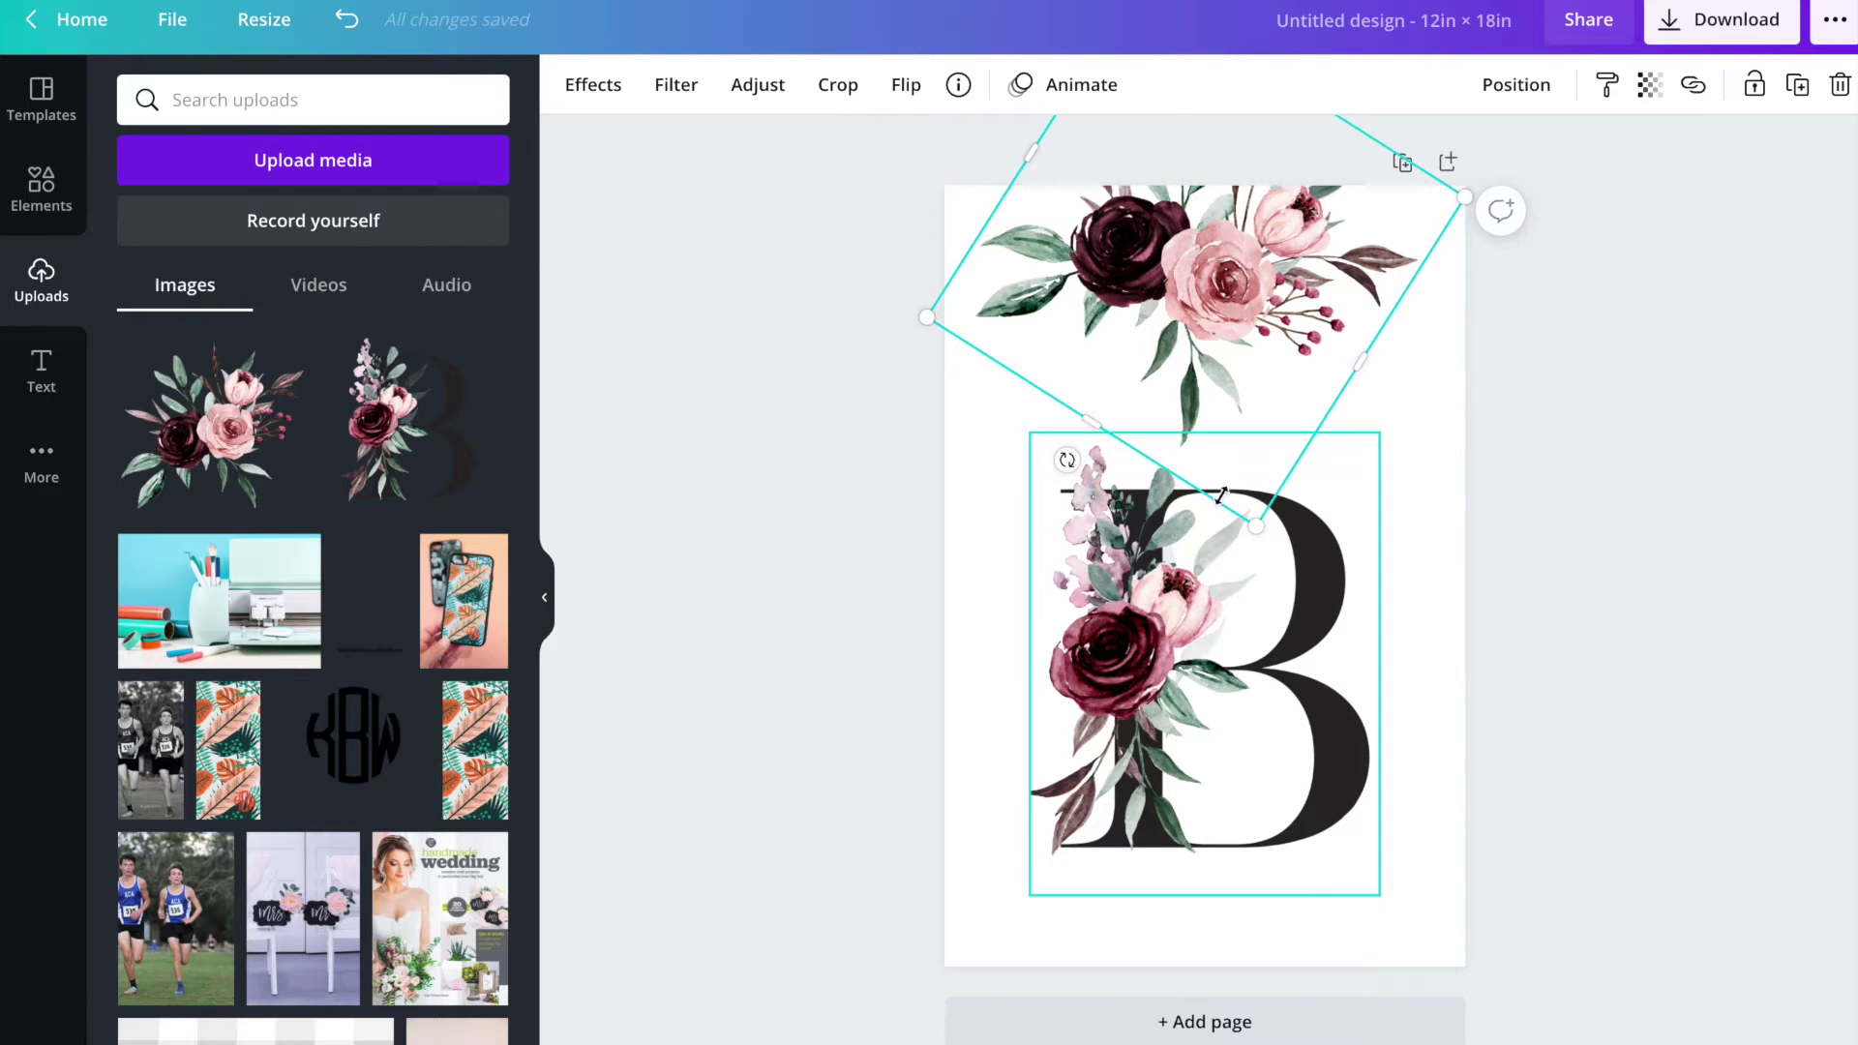
drag(1066, 461, 1044, 444)
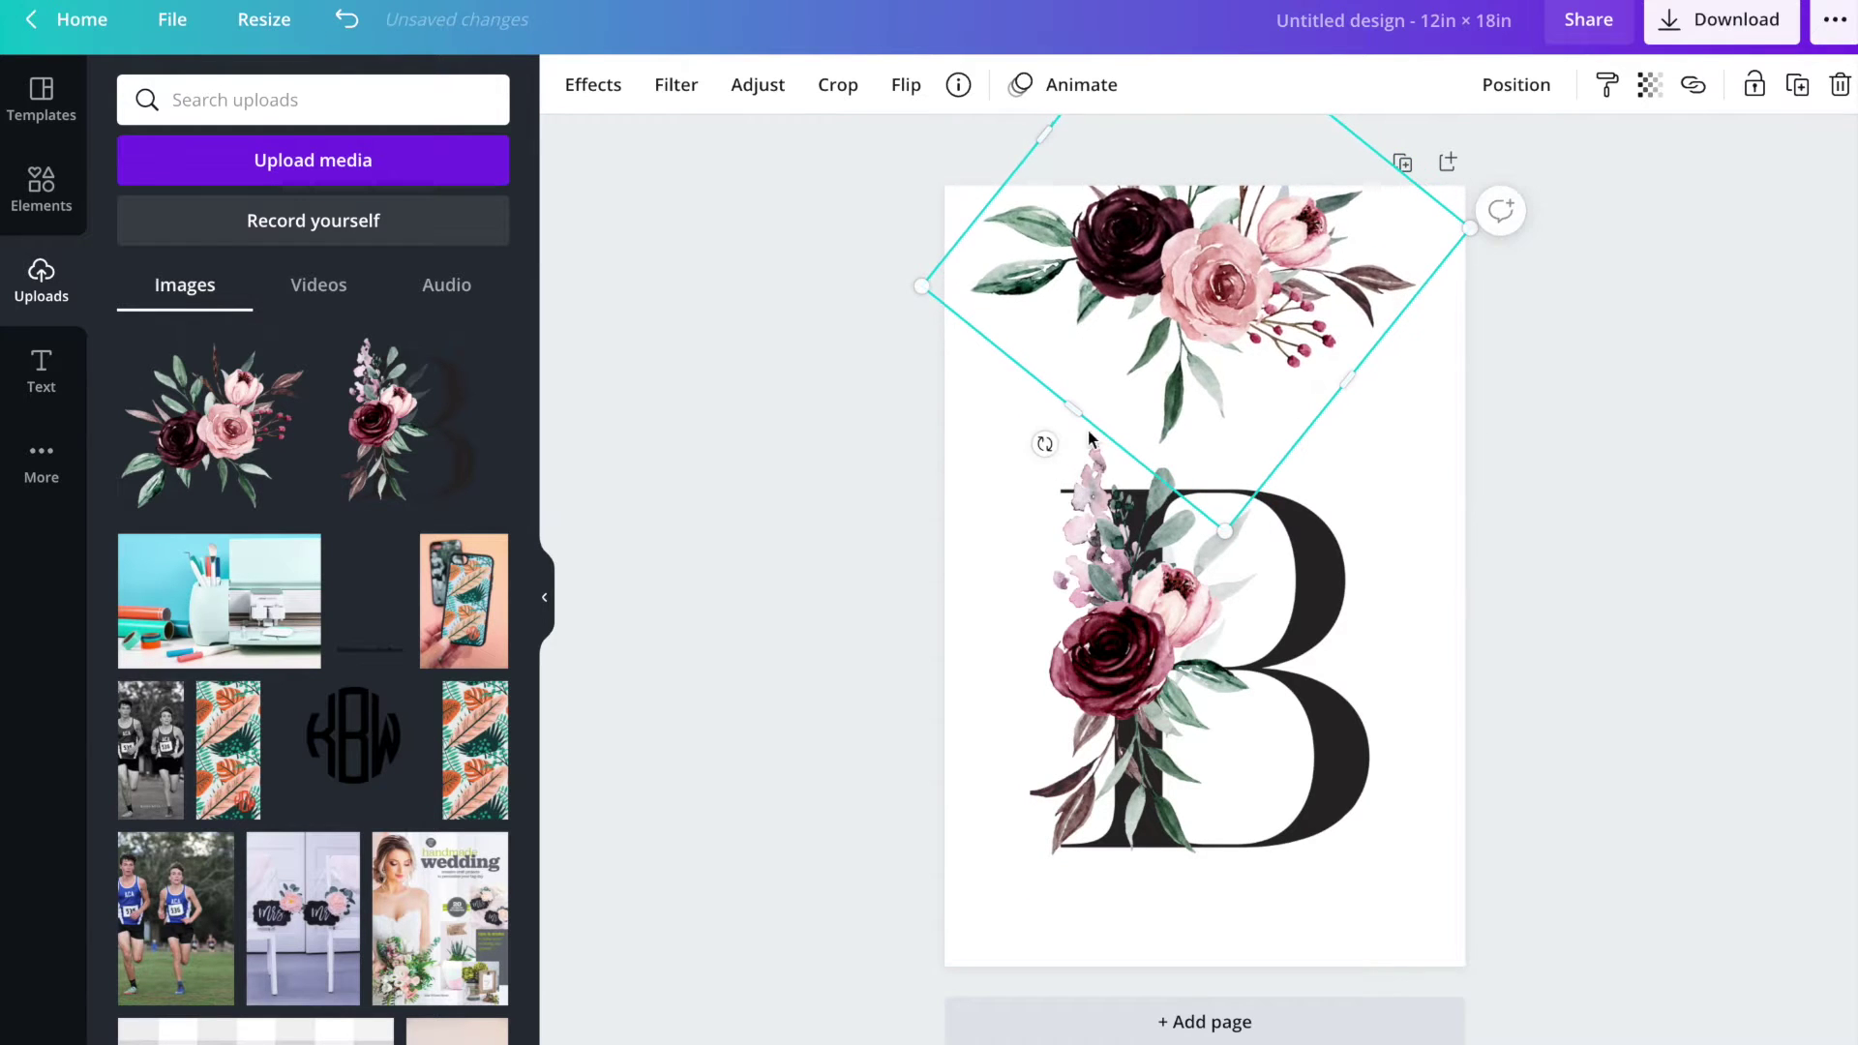
drag(1188, 281, 1174, 263)
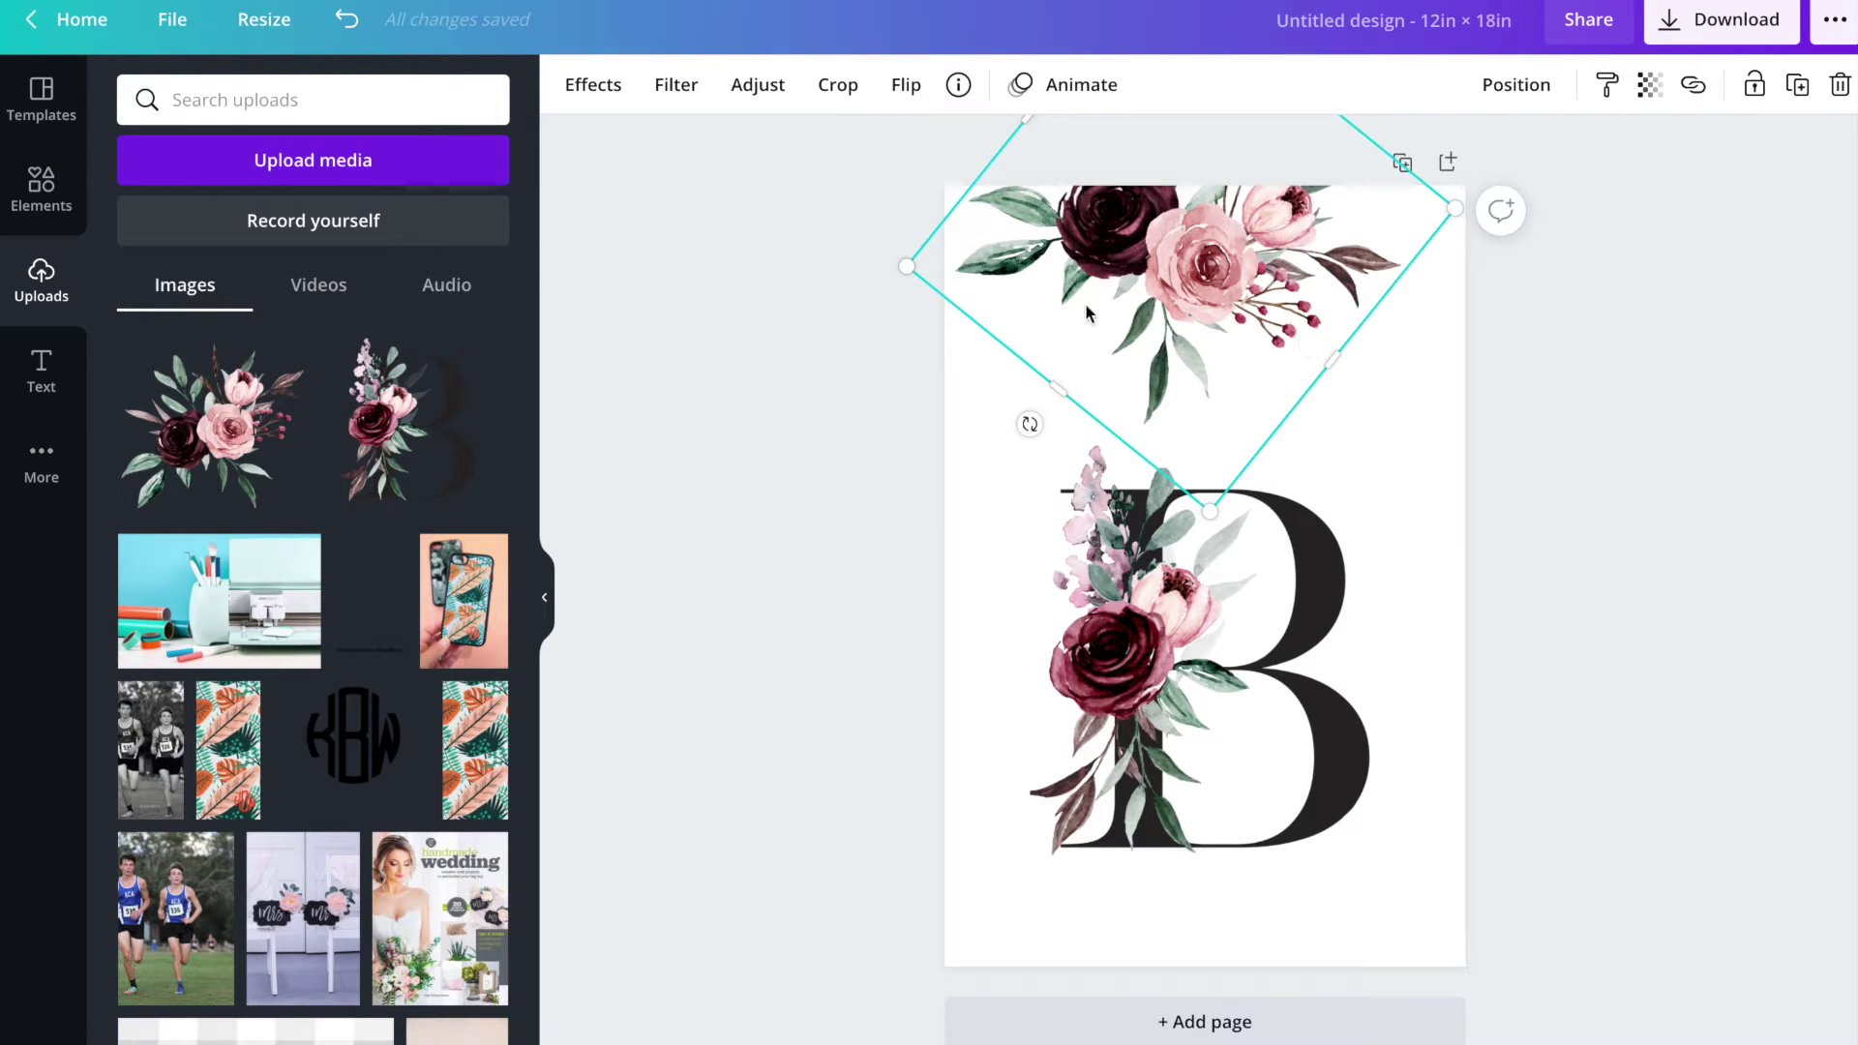
drag(1206, 514, 1206, 526)
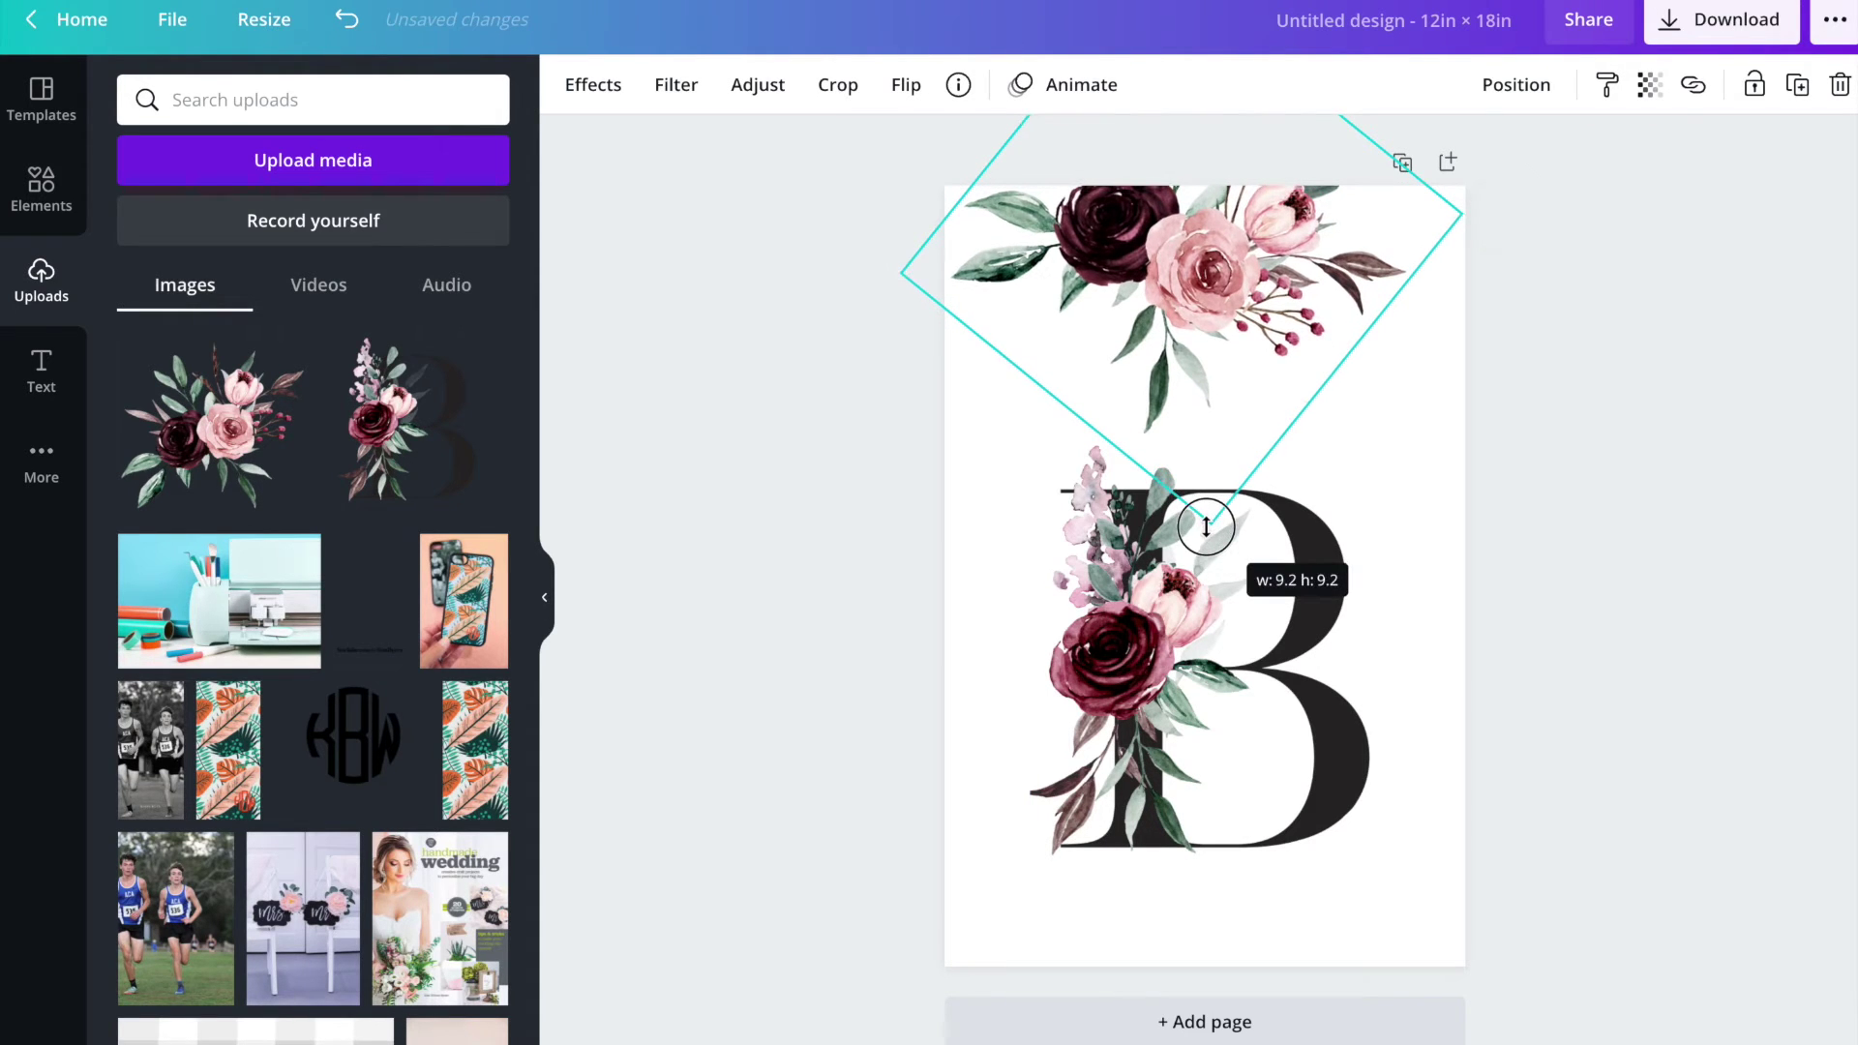
drag(1206, 527, 1204, 464)
drag(1212, 250, 1216, 291)
click(1559, 454)
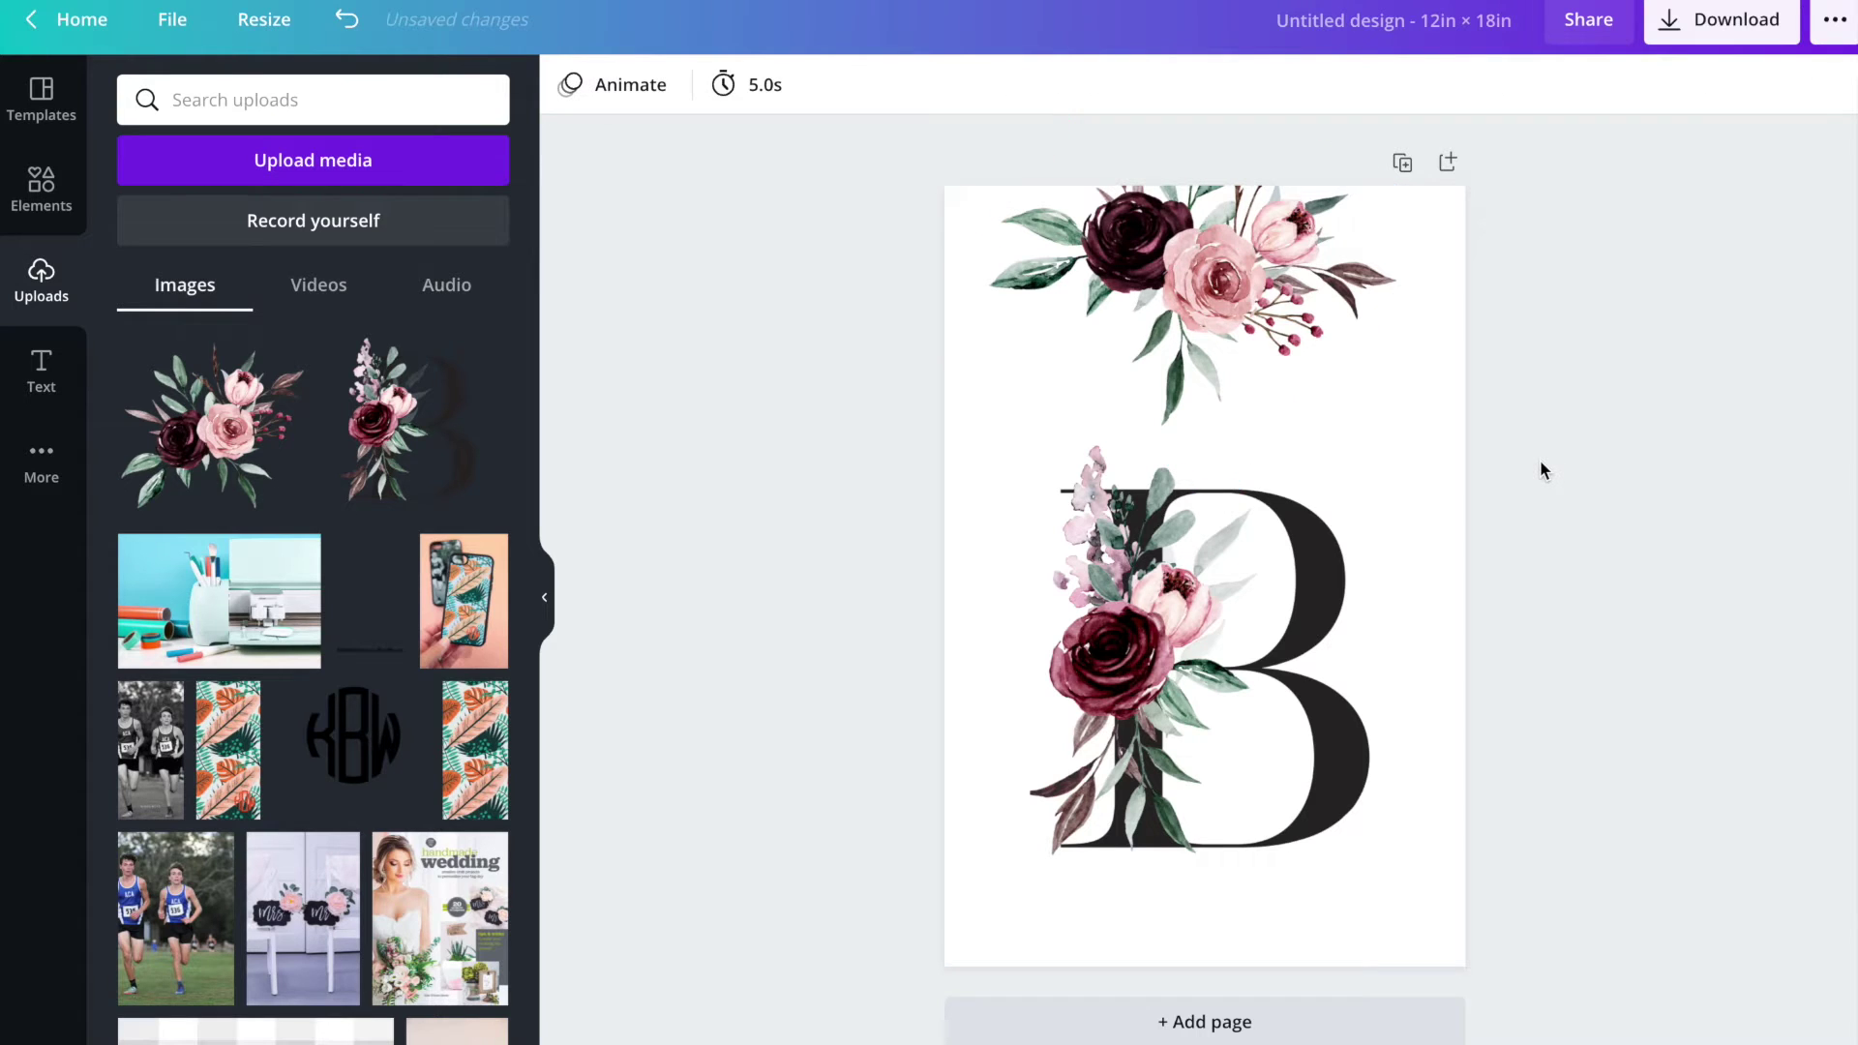
- Add the "STEAK NIGHT" font combination to the page and move it to the right, partly off the page
click(38, 377)
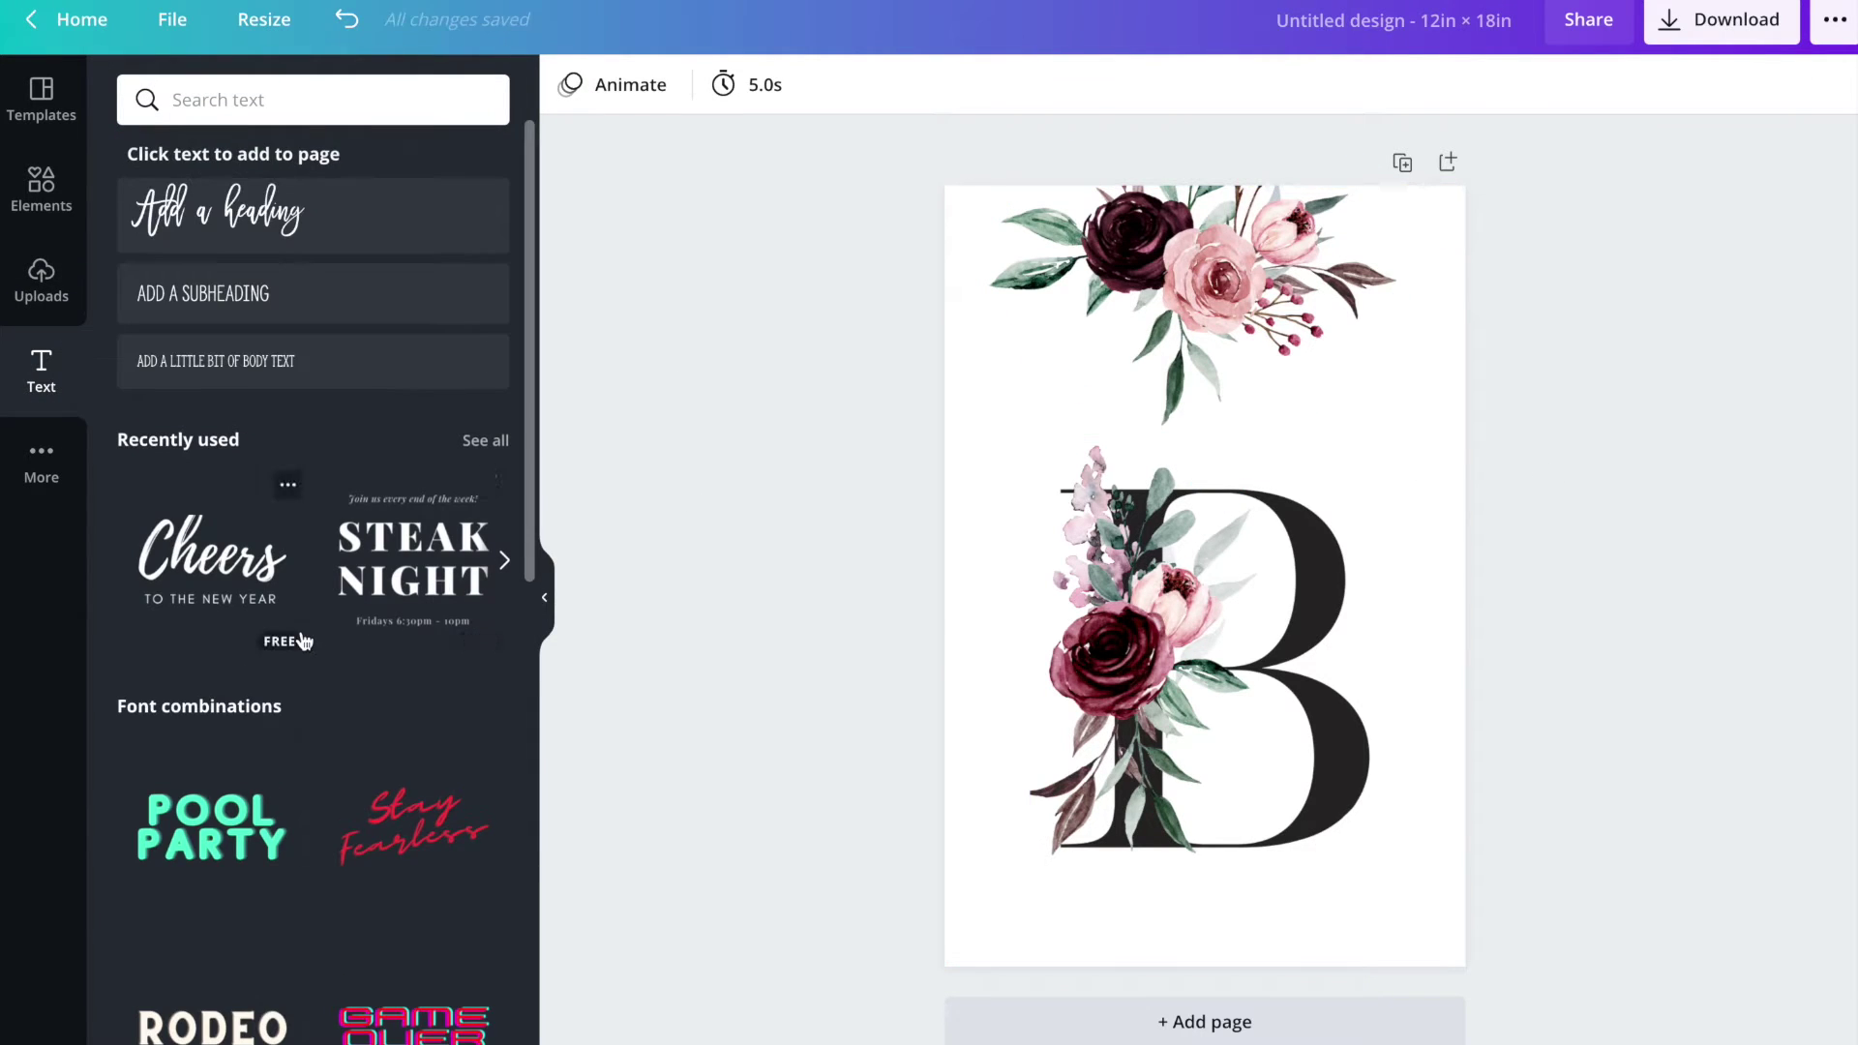
click(429, 571)
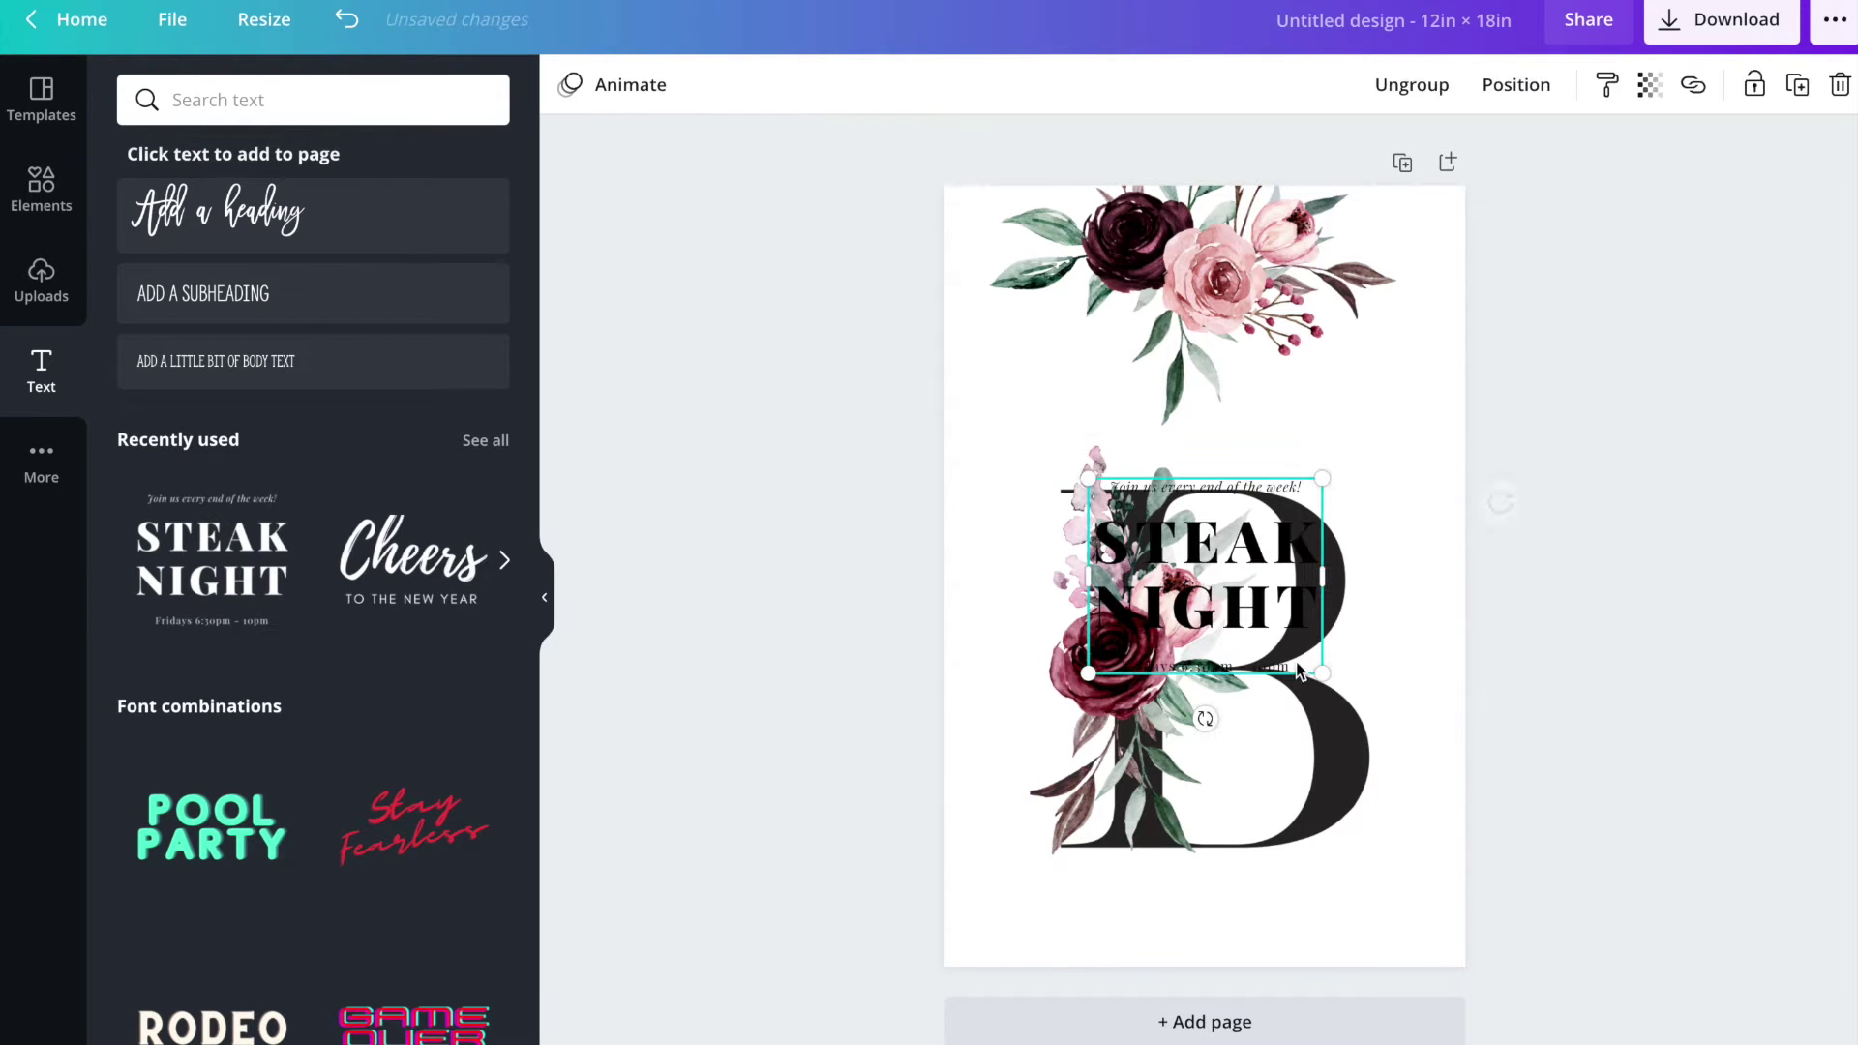
drag(1225, 559, 1430, 462)
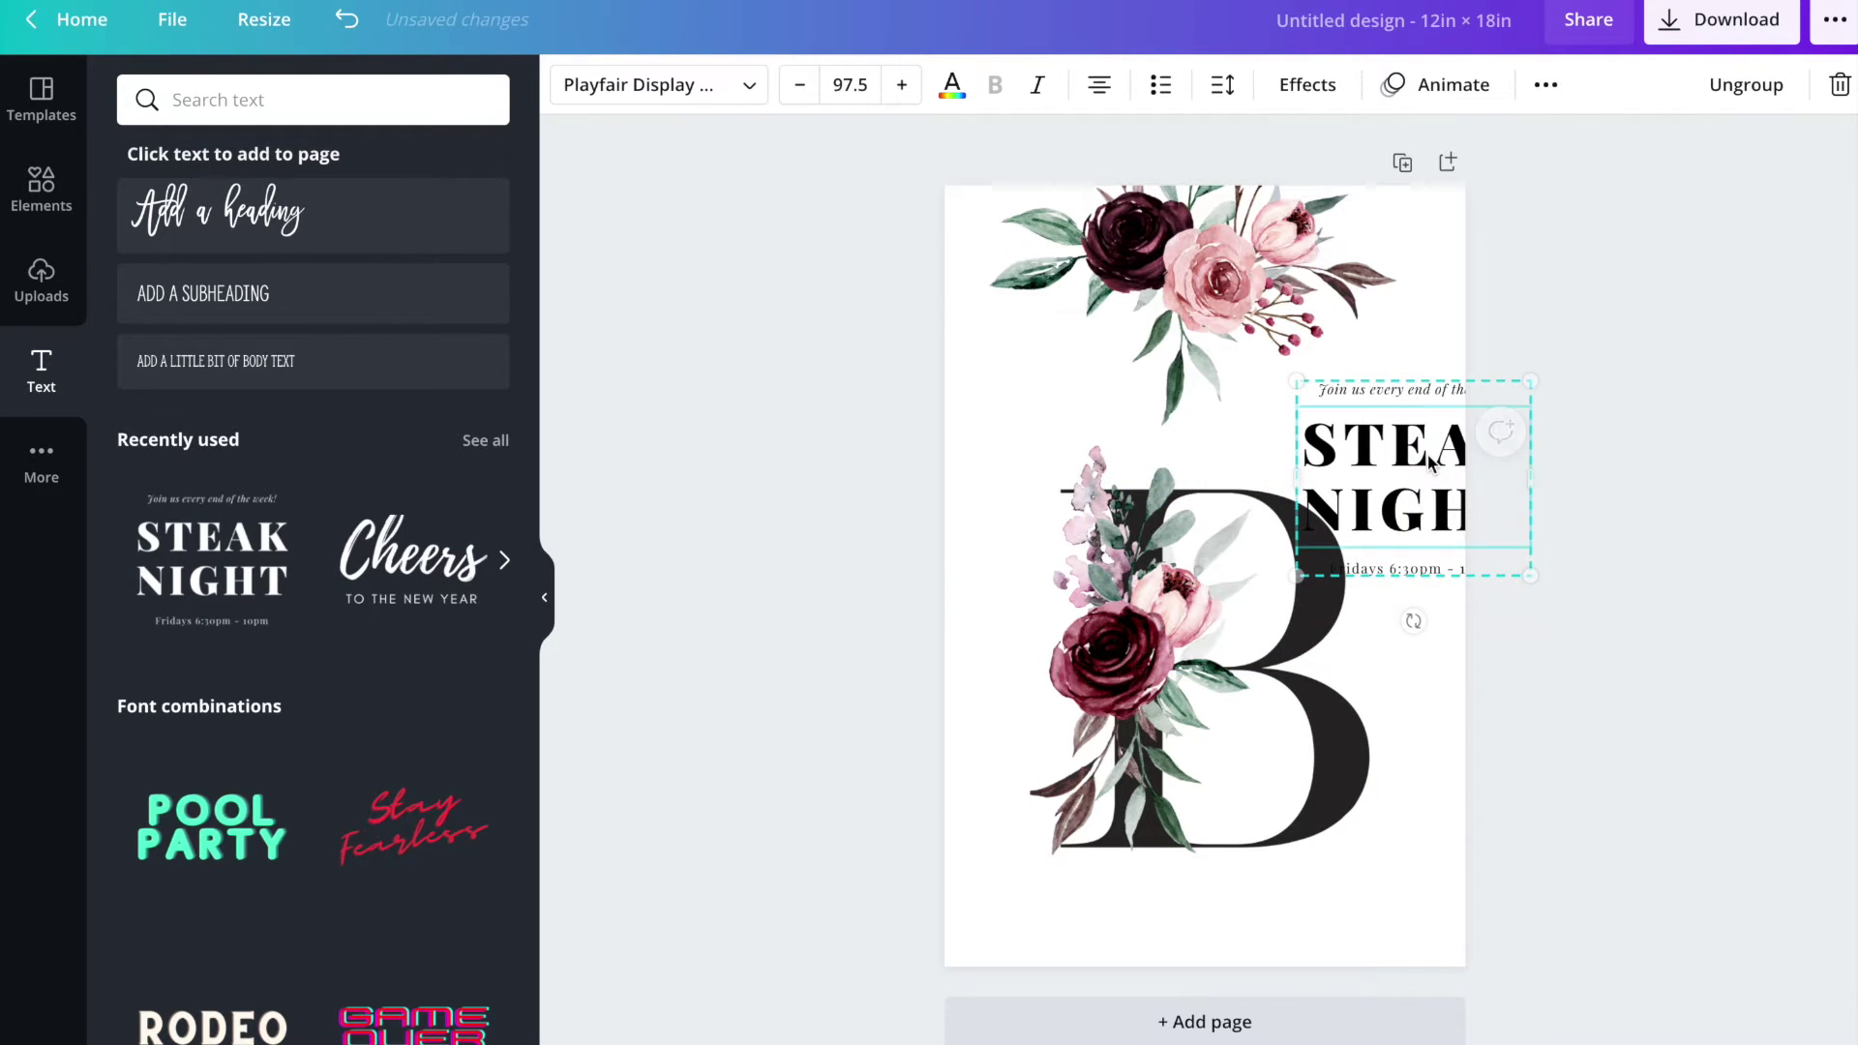
- Delete the small text lines above and below the "STEAK NIGHT" heading
click(1366, 387)
click(1367, 387)
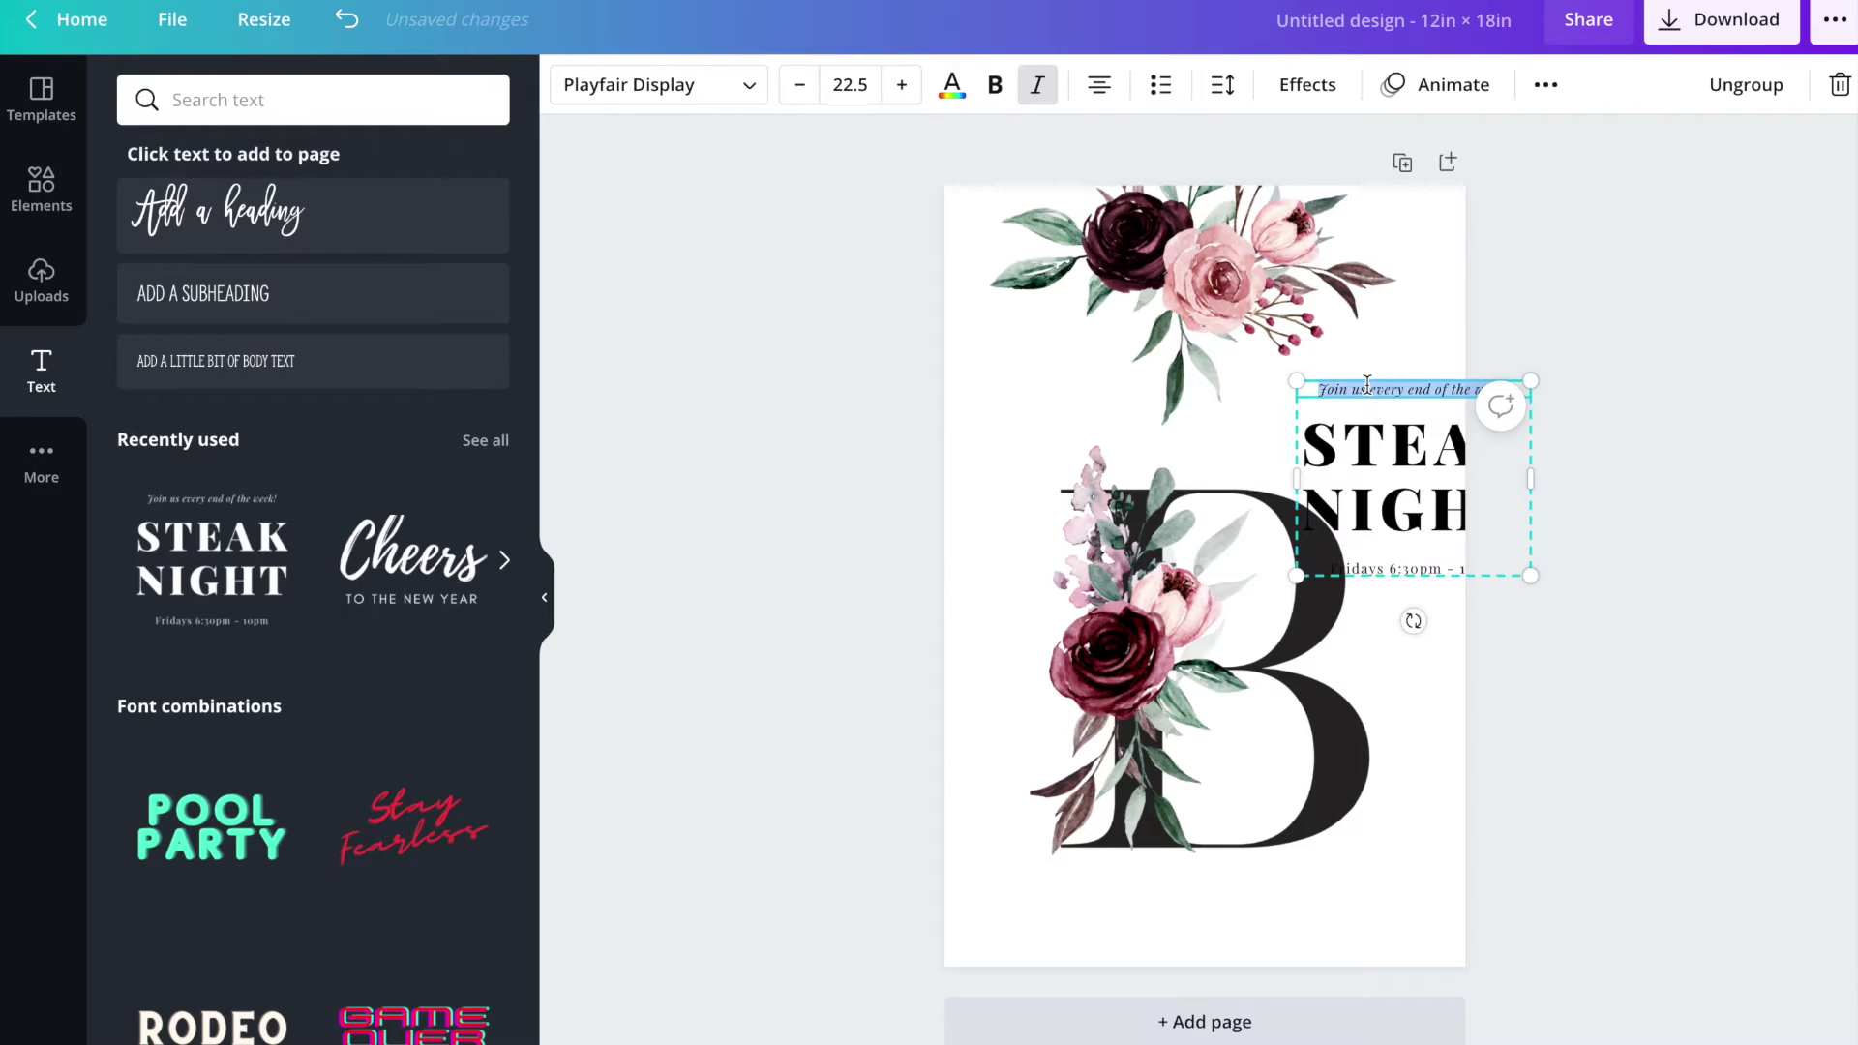
key(BackSpace)
click(1398, 571)
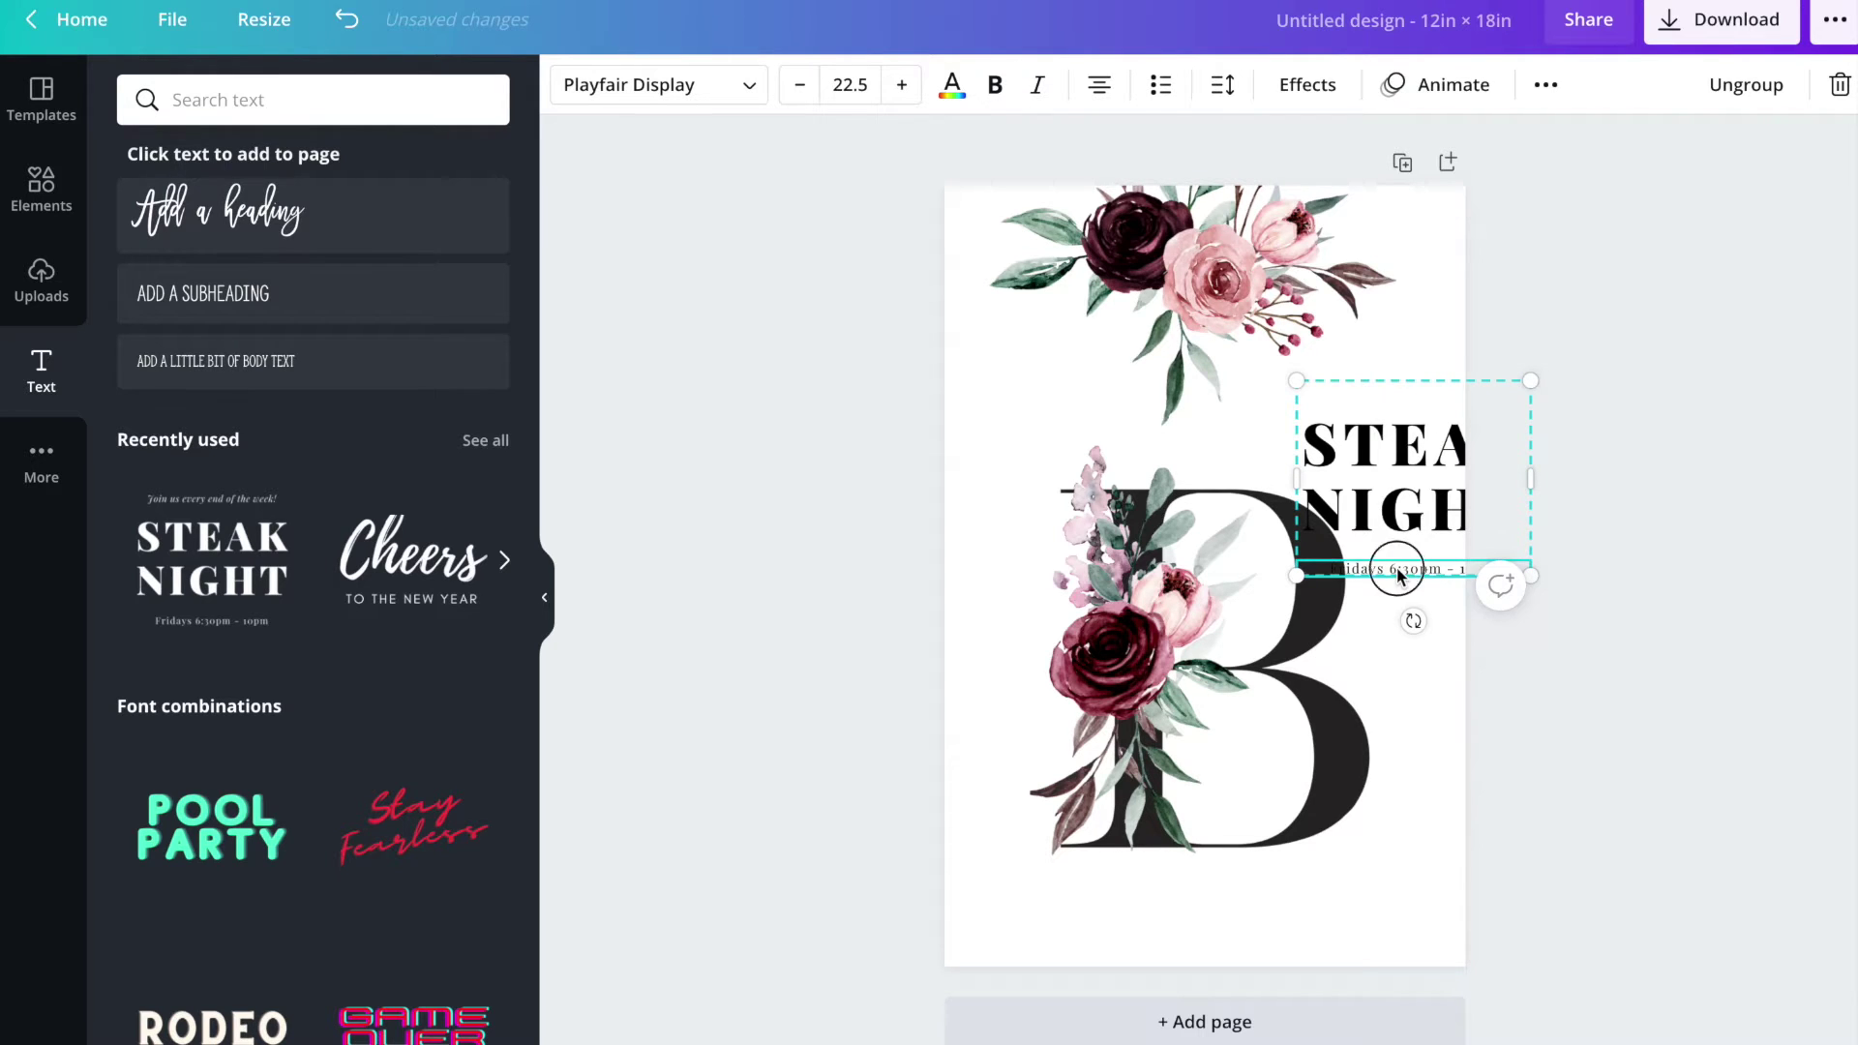
click(1397, 571)
key(BackSpace)
- Replace the "STEAK NIGHT" heading with the family's surname followed by "FAMILY", and widen the text box so it fits on one line
click(1321, 450)
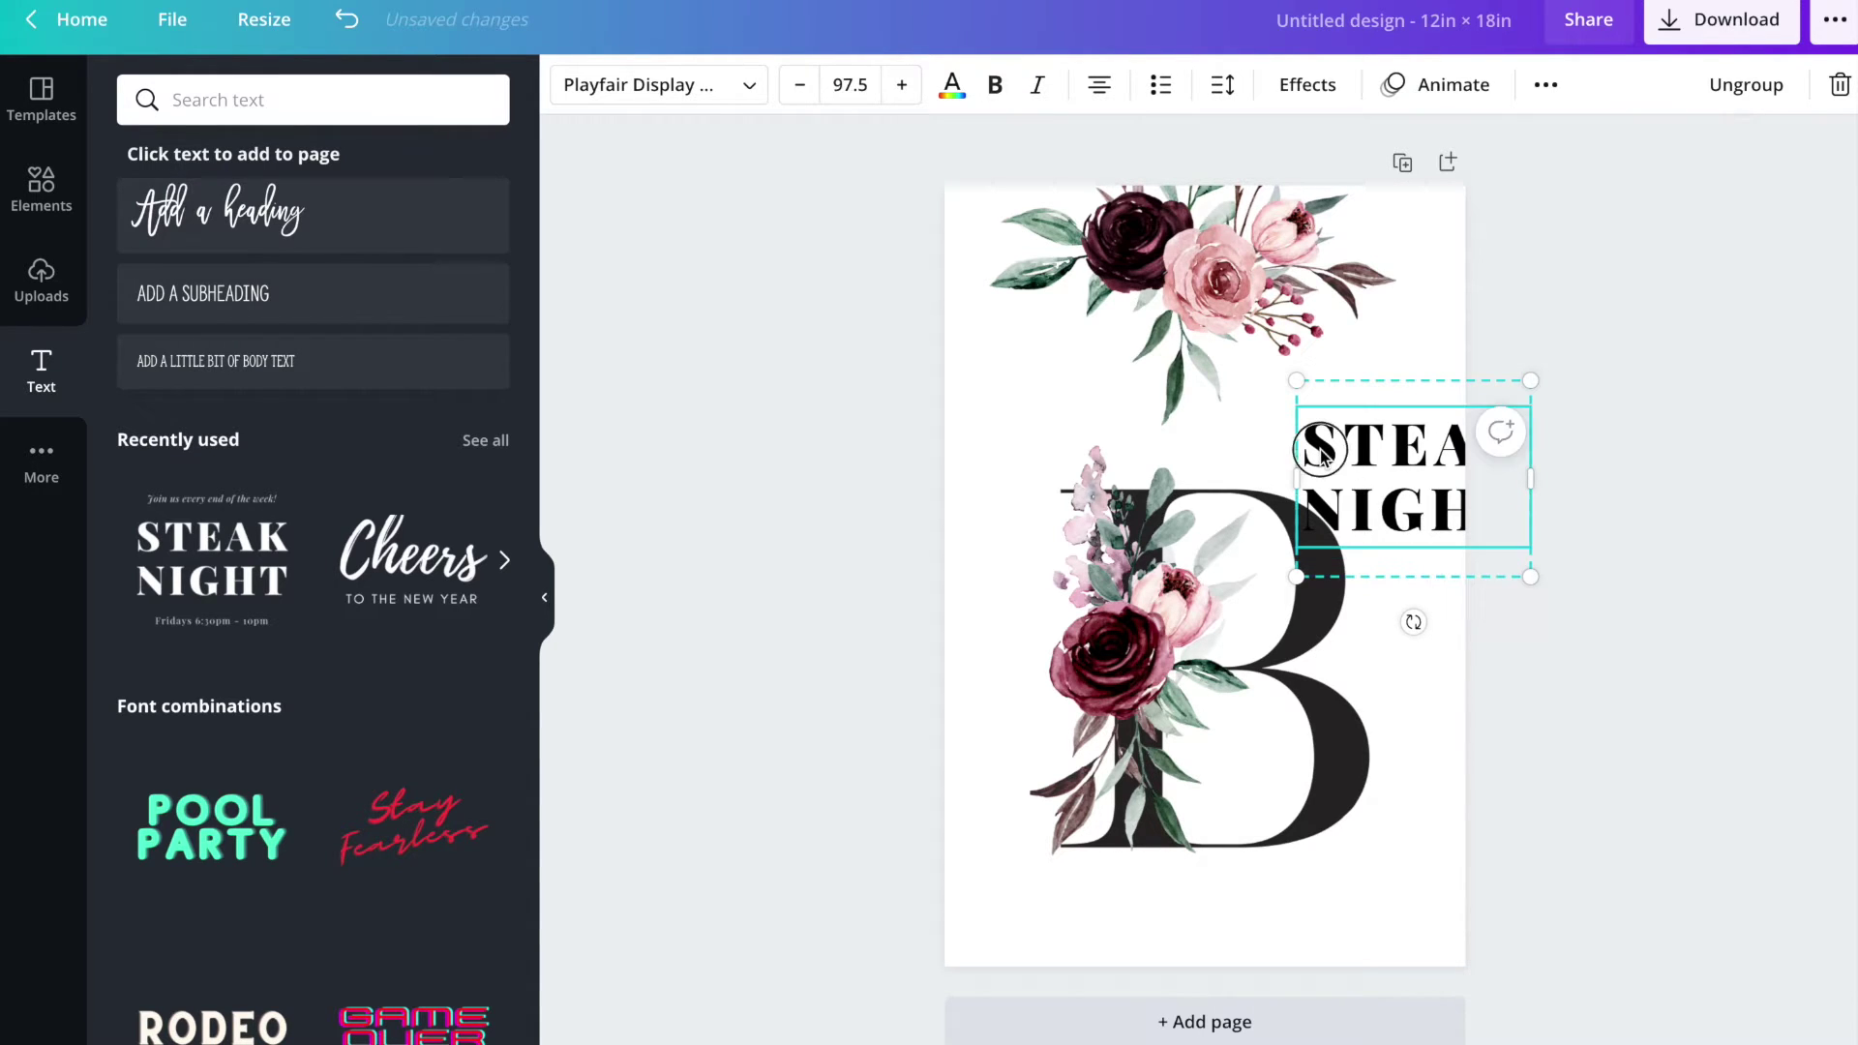
click(1321, 450)
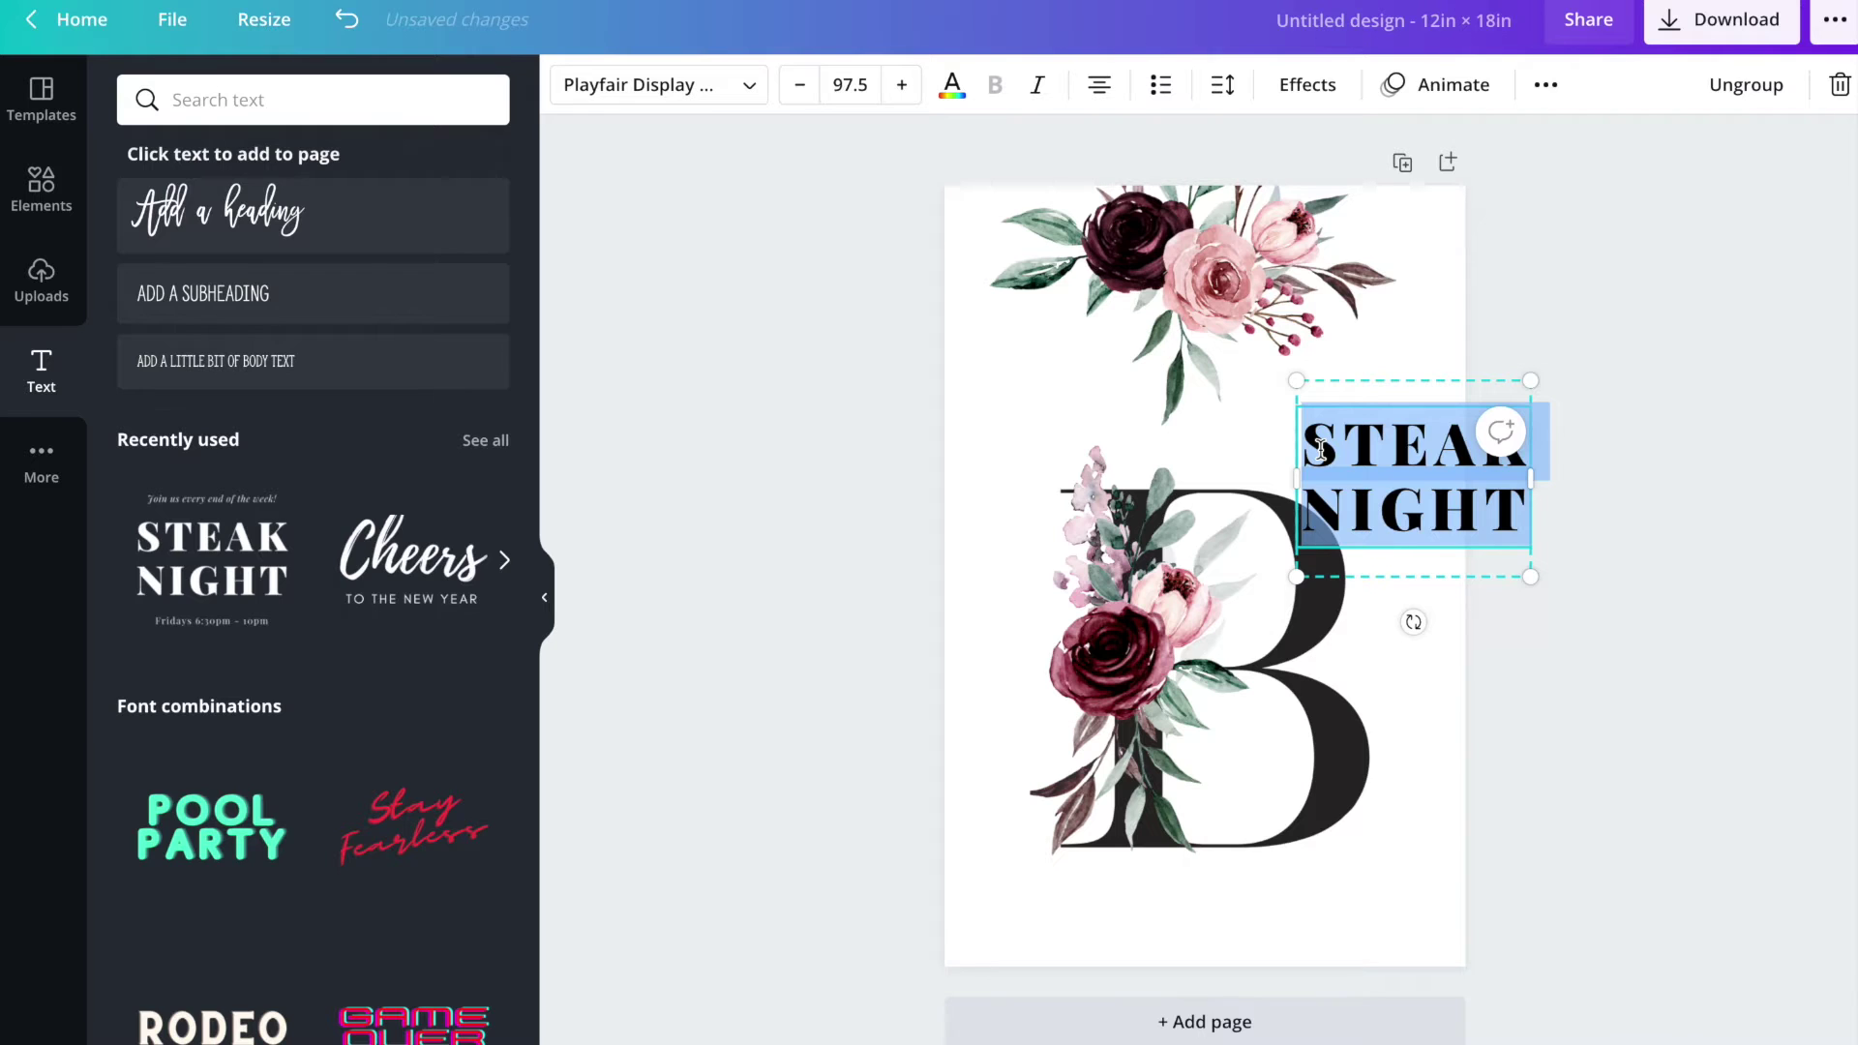
text(BYERS F)
text(A)
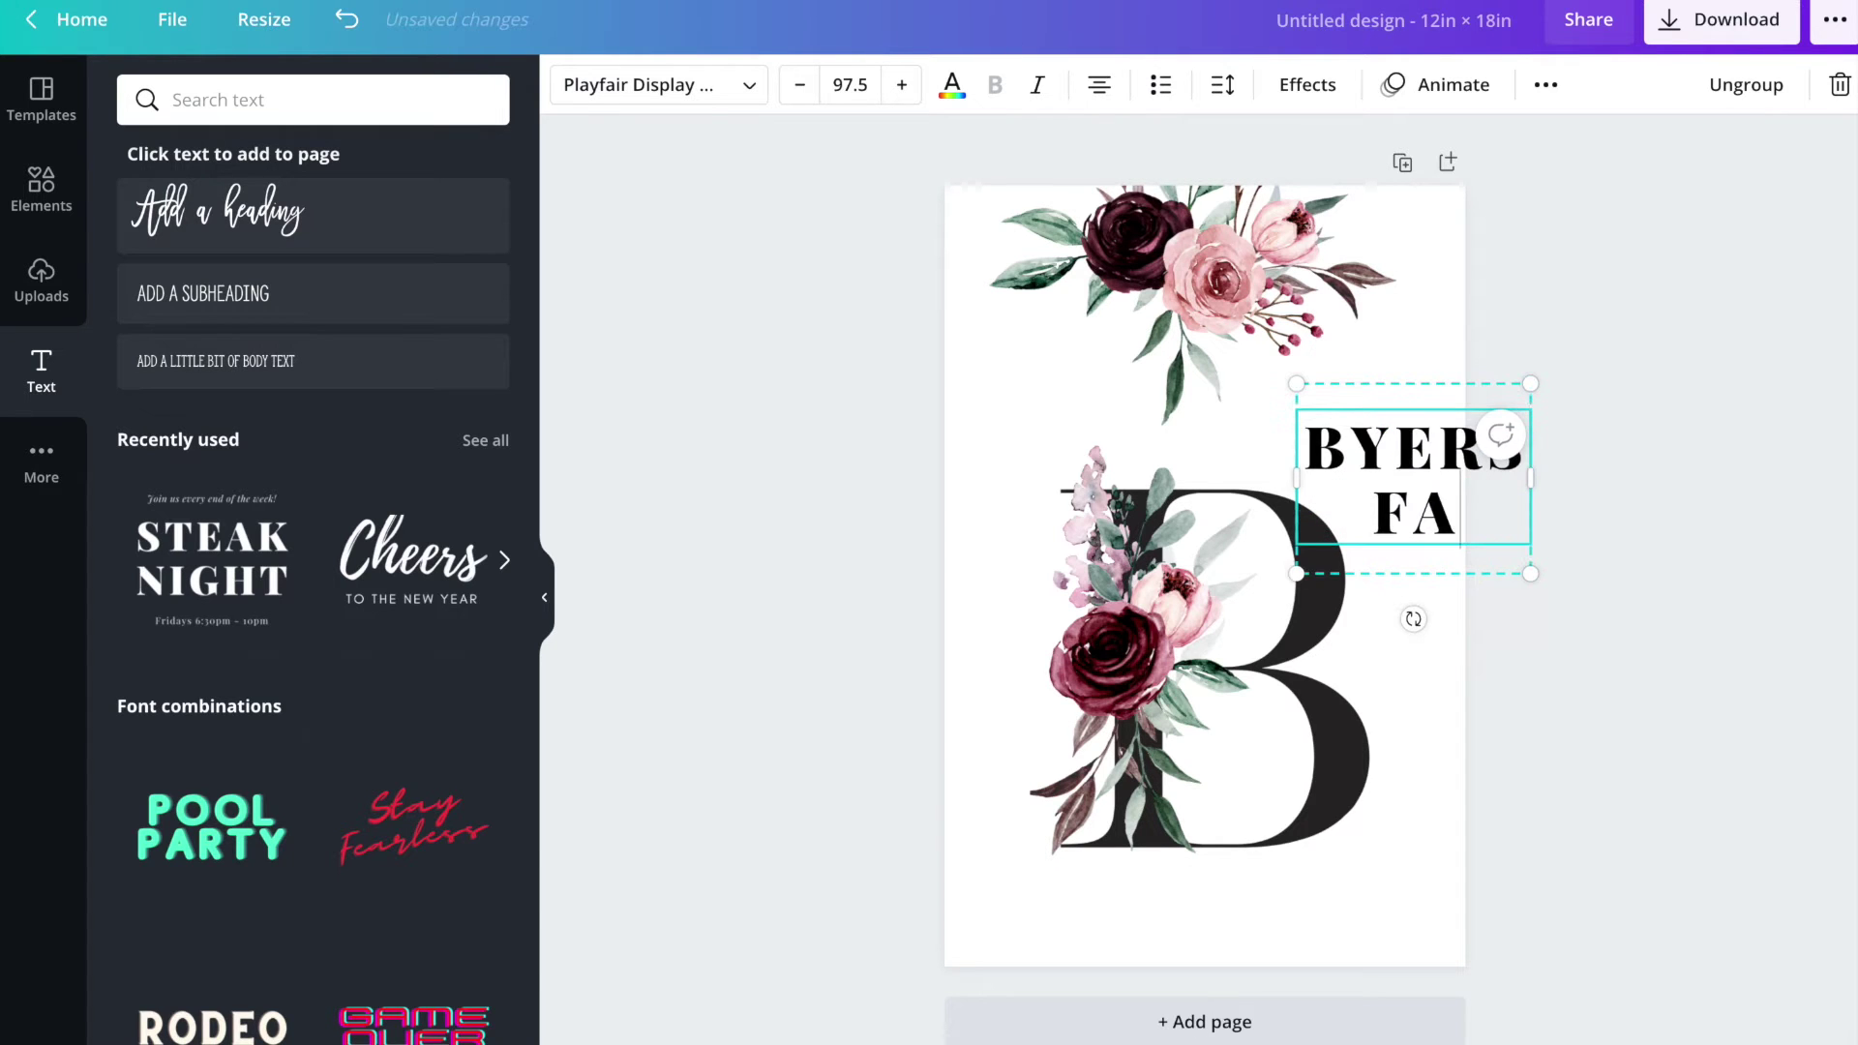
text(MILY)
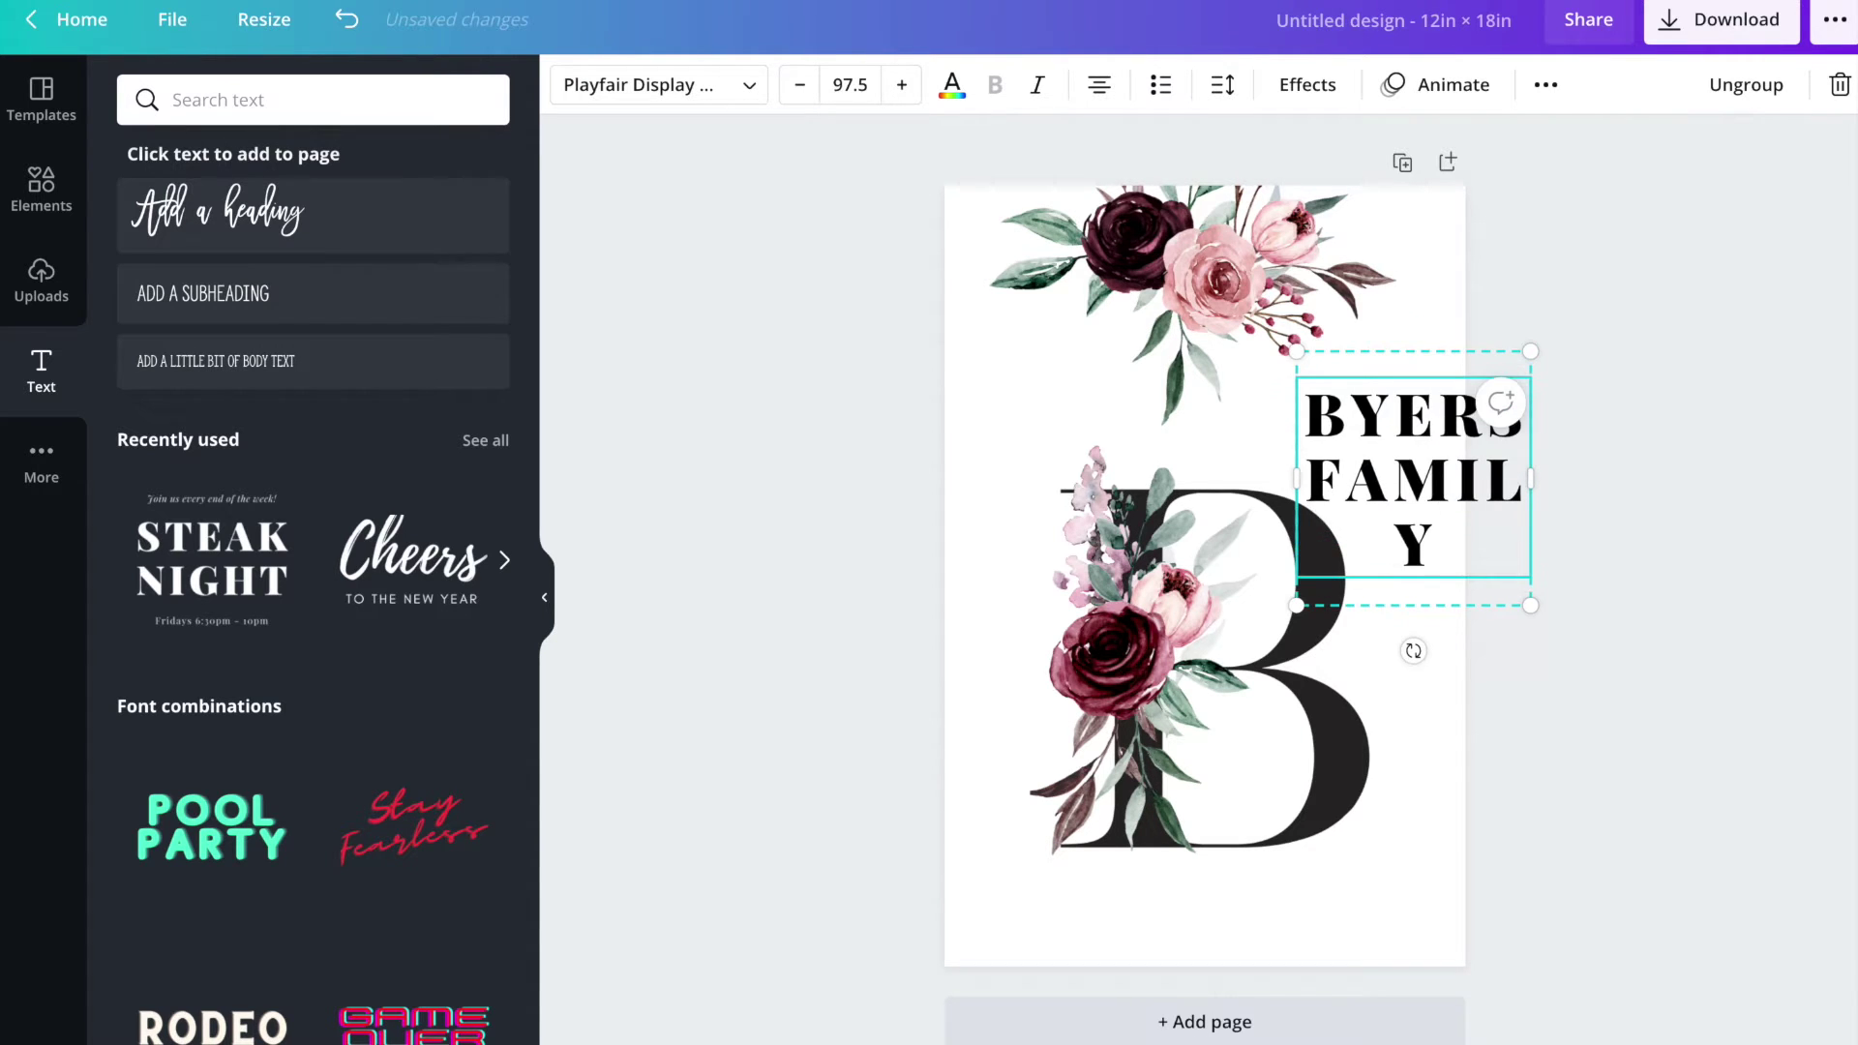
drag(1530, 478, 1848, 463)
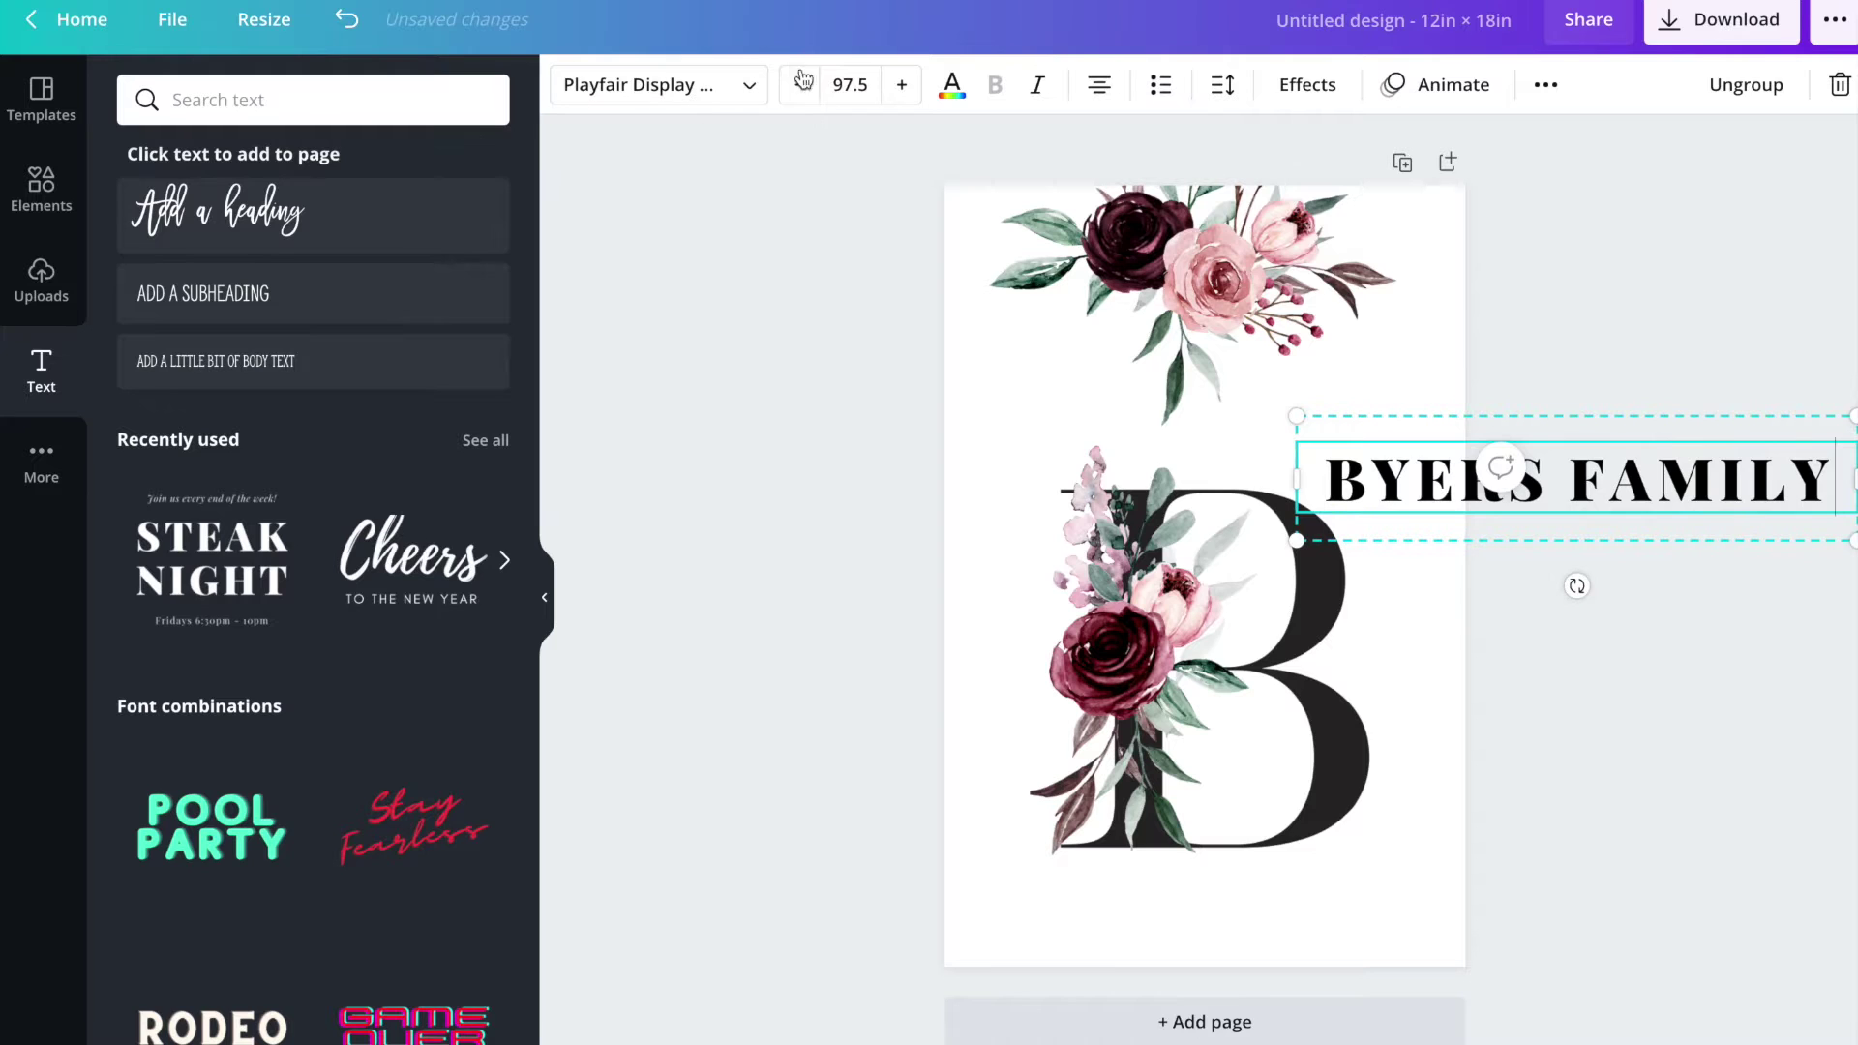
- Set the family name heading's font size to 60
click(873, 85)
text(60)
key(Return)
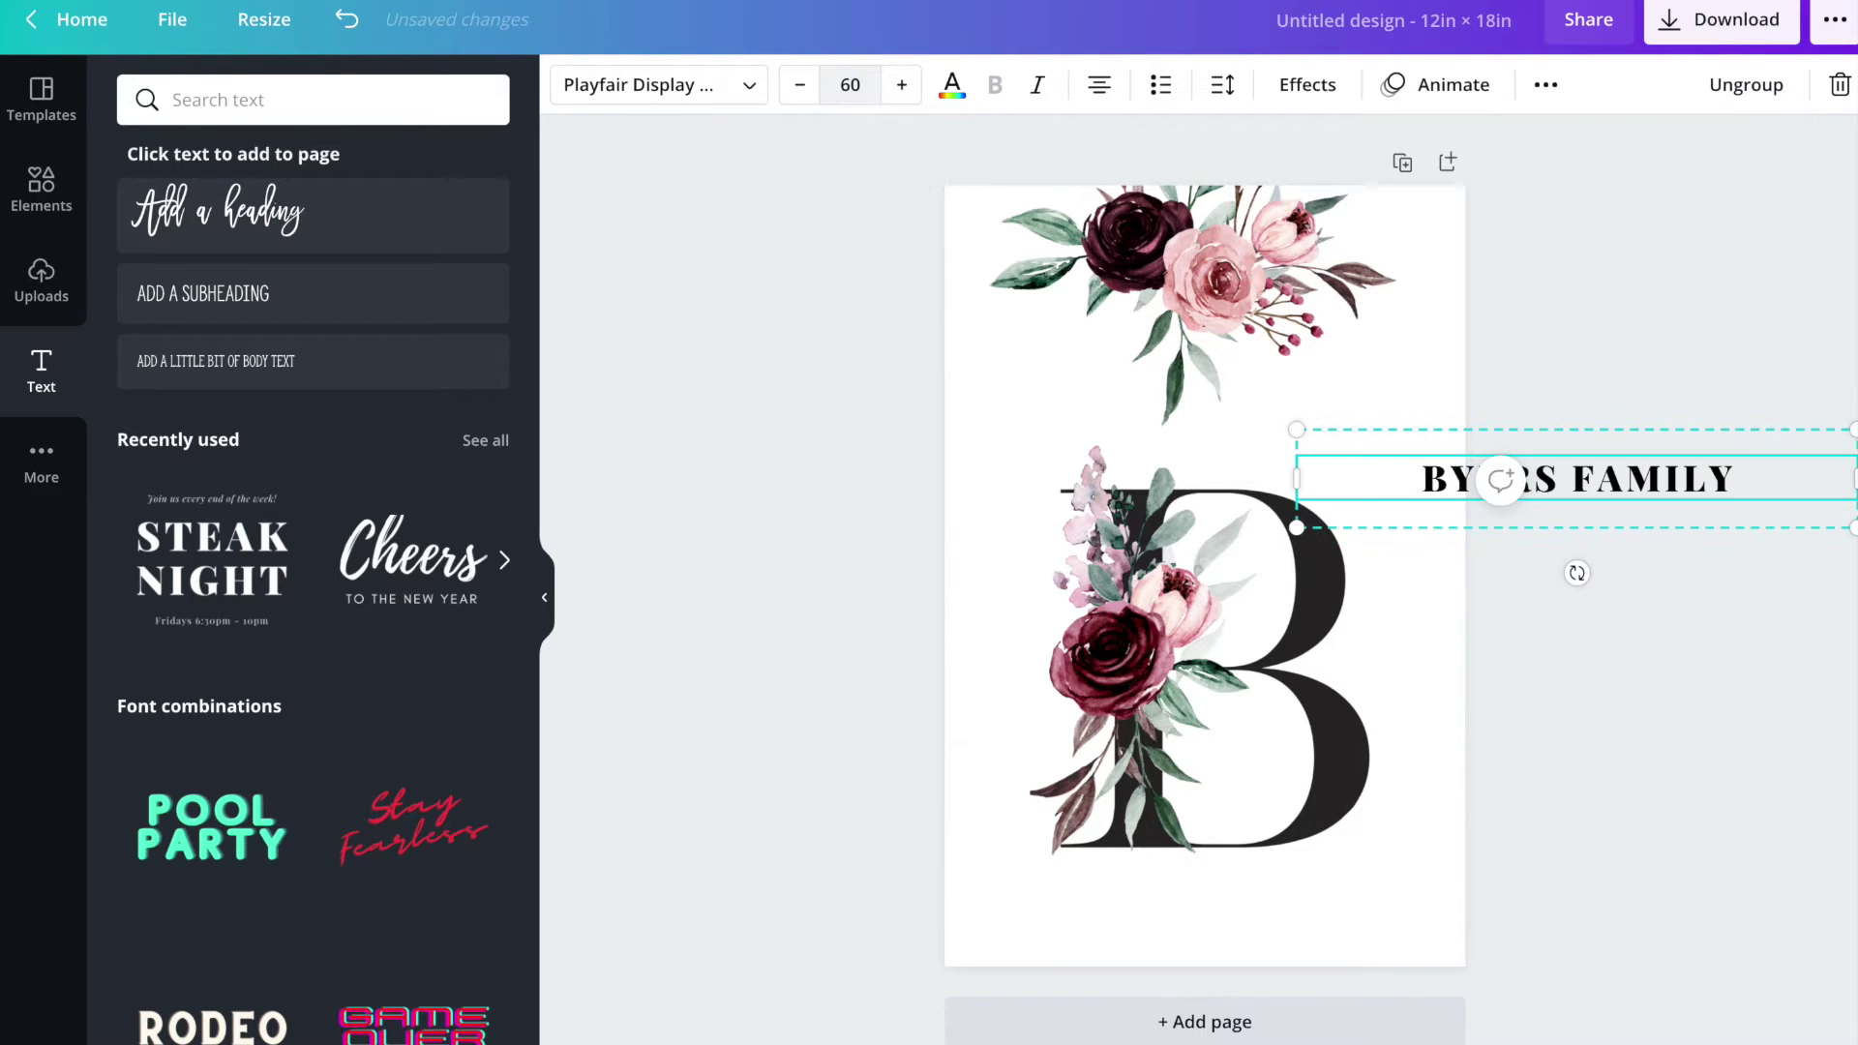
- Move the family name heading below the monogram, narrow its text box to fit the text, and centre it on the page
click(1423, 406)
click(1432, 499)
drag(1432, 499, 1071, 922)
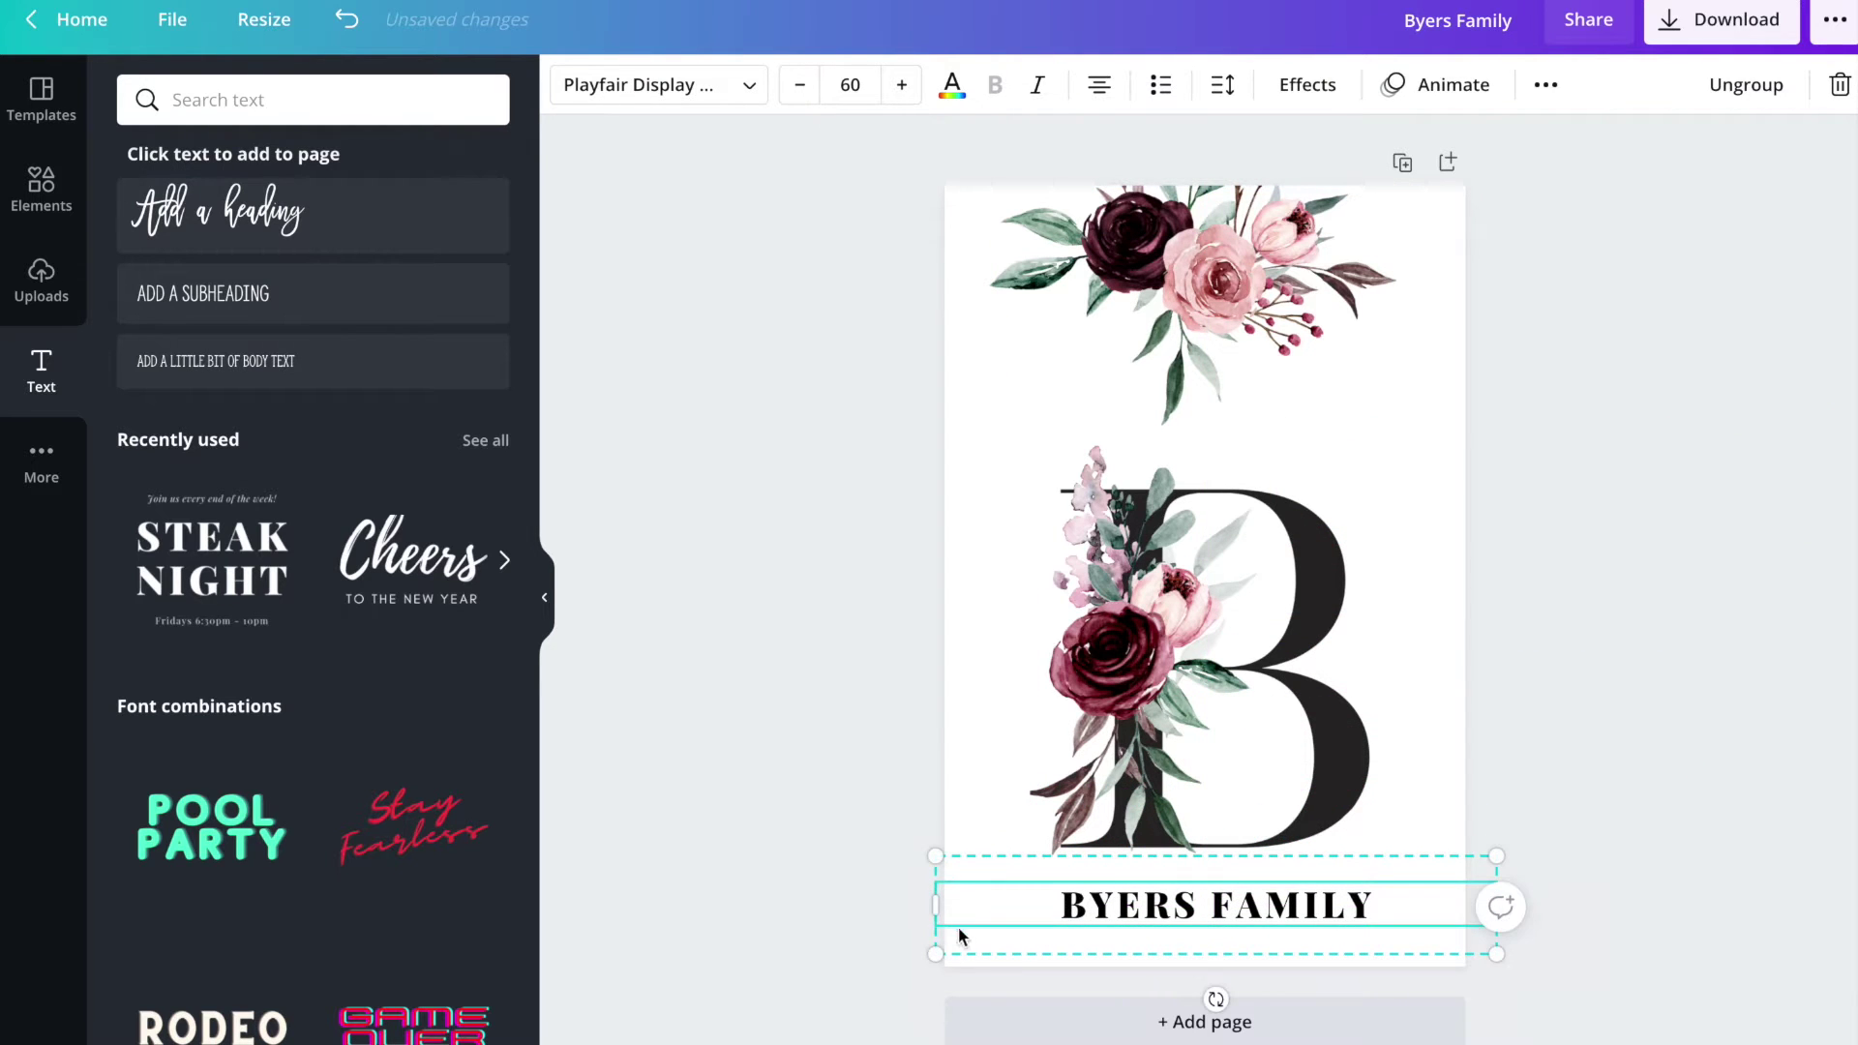
drag(936, 904, 1140, 900)
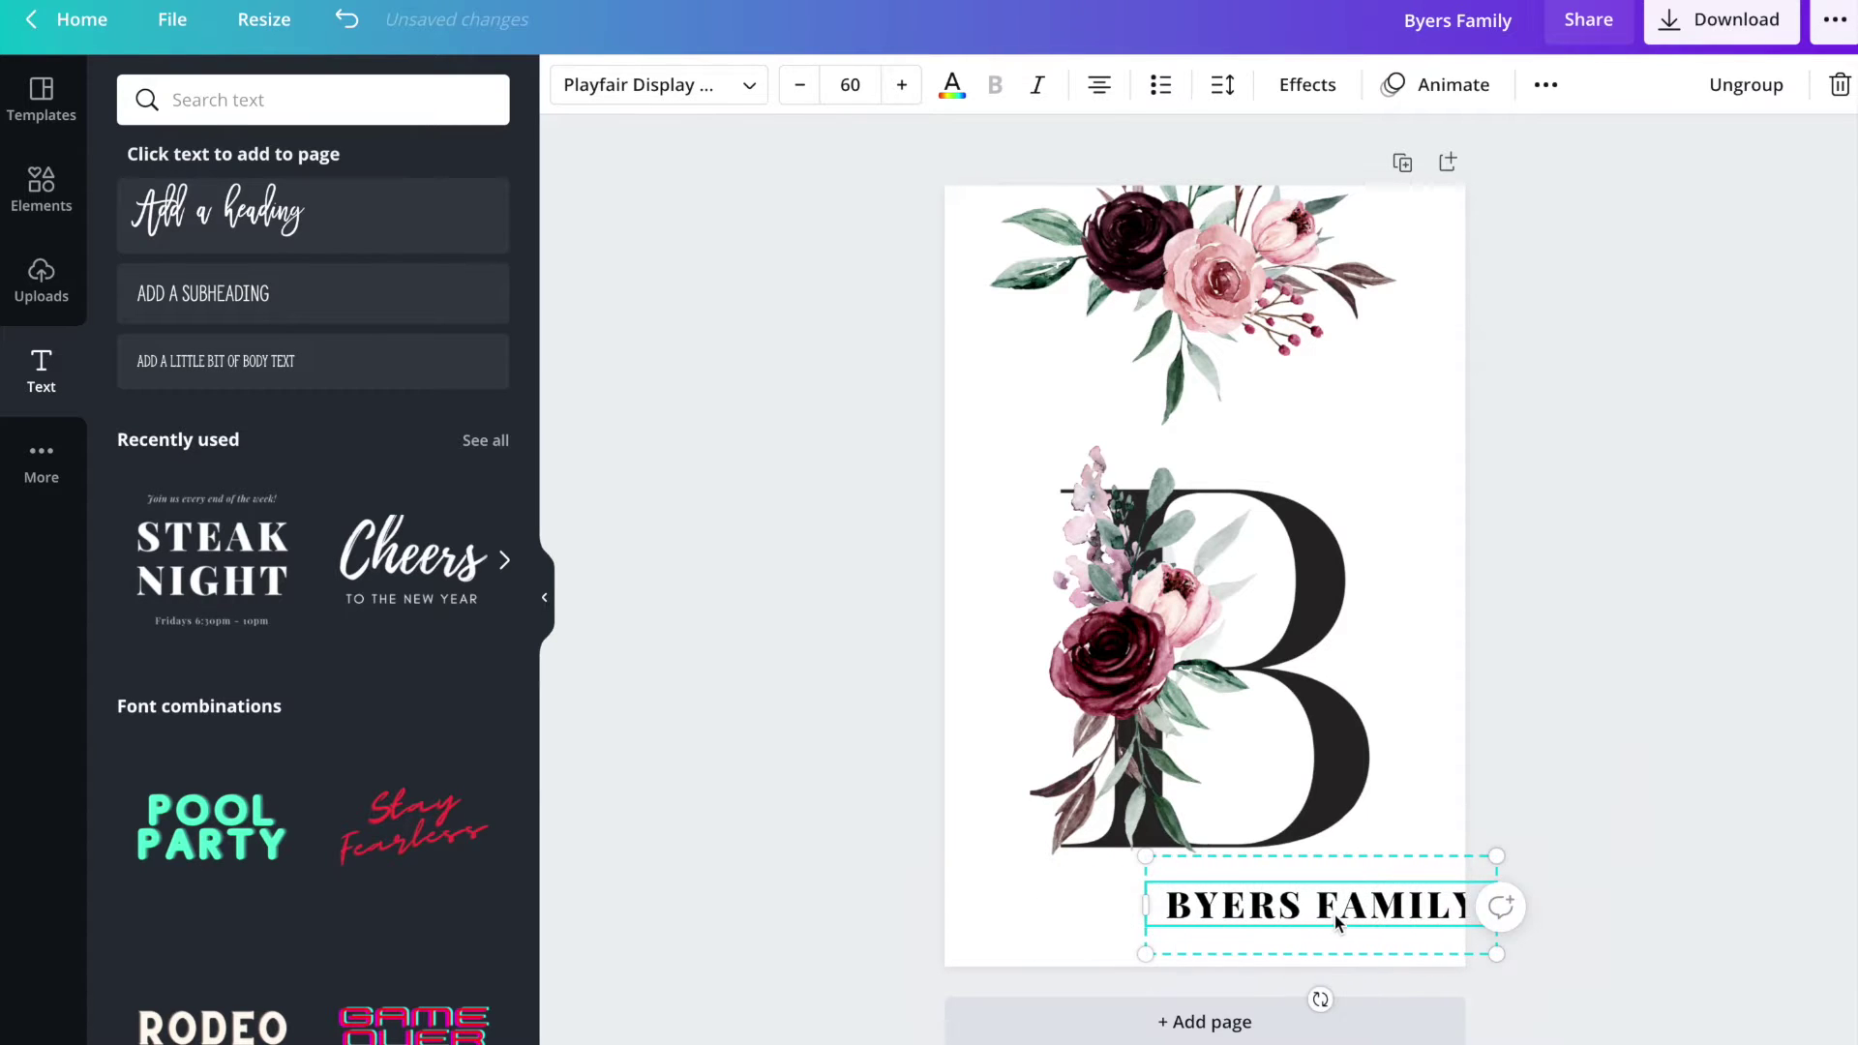
drag(1321, 910, 1226, 909)
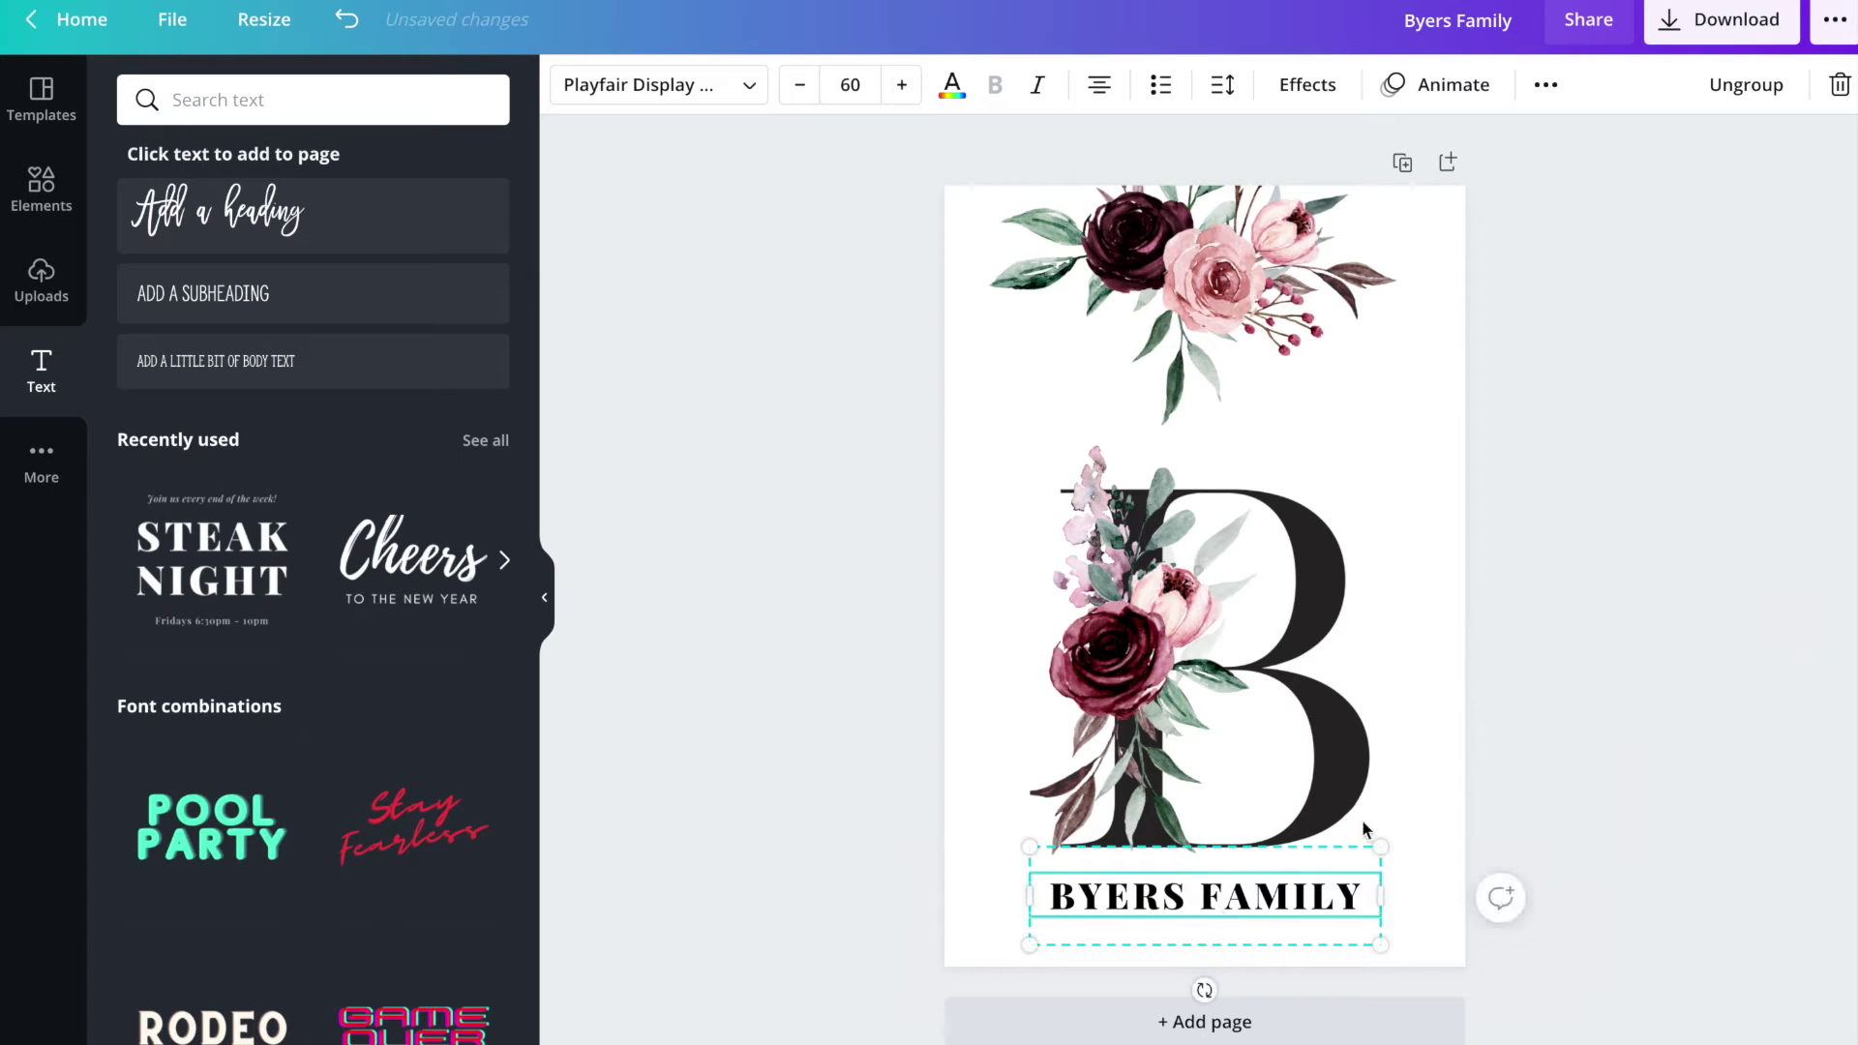
- Shift the floral monogram B and the family name heading slightly upward on the flag, keeping both centred
click(1414, 452)
drag(1248, 550, 1258, 539)
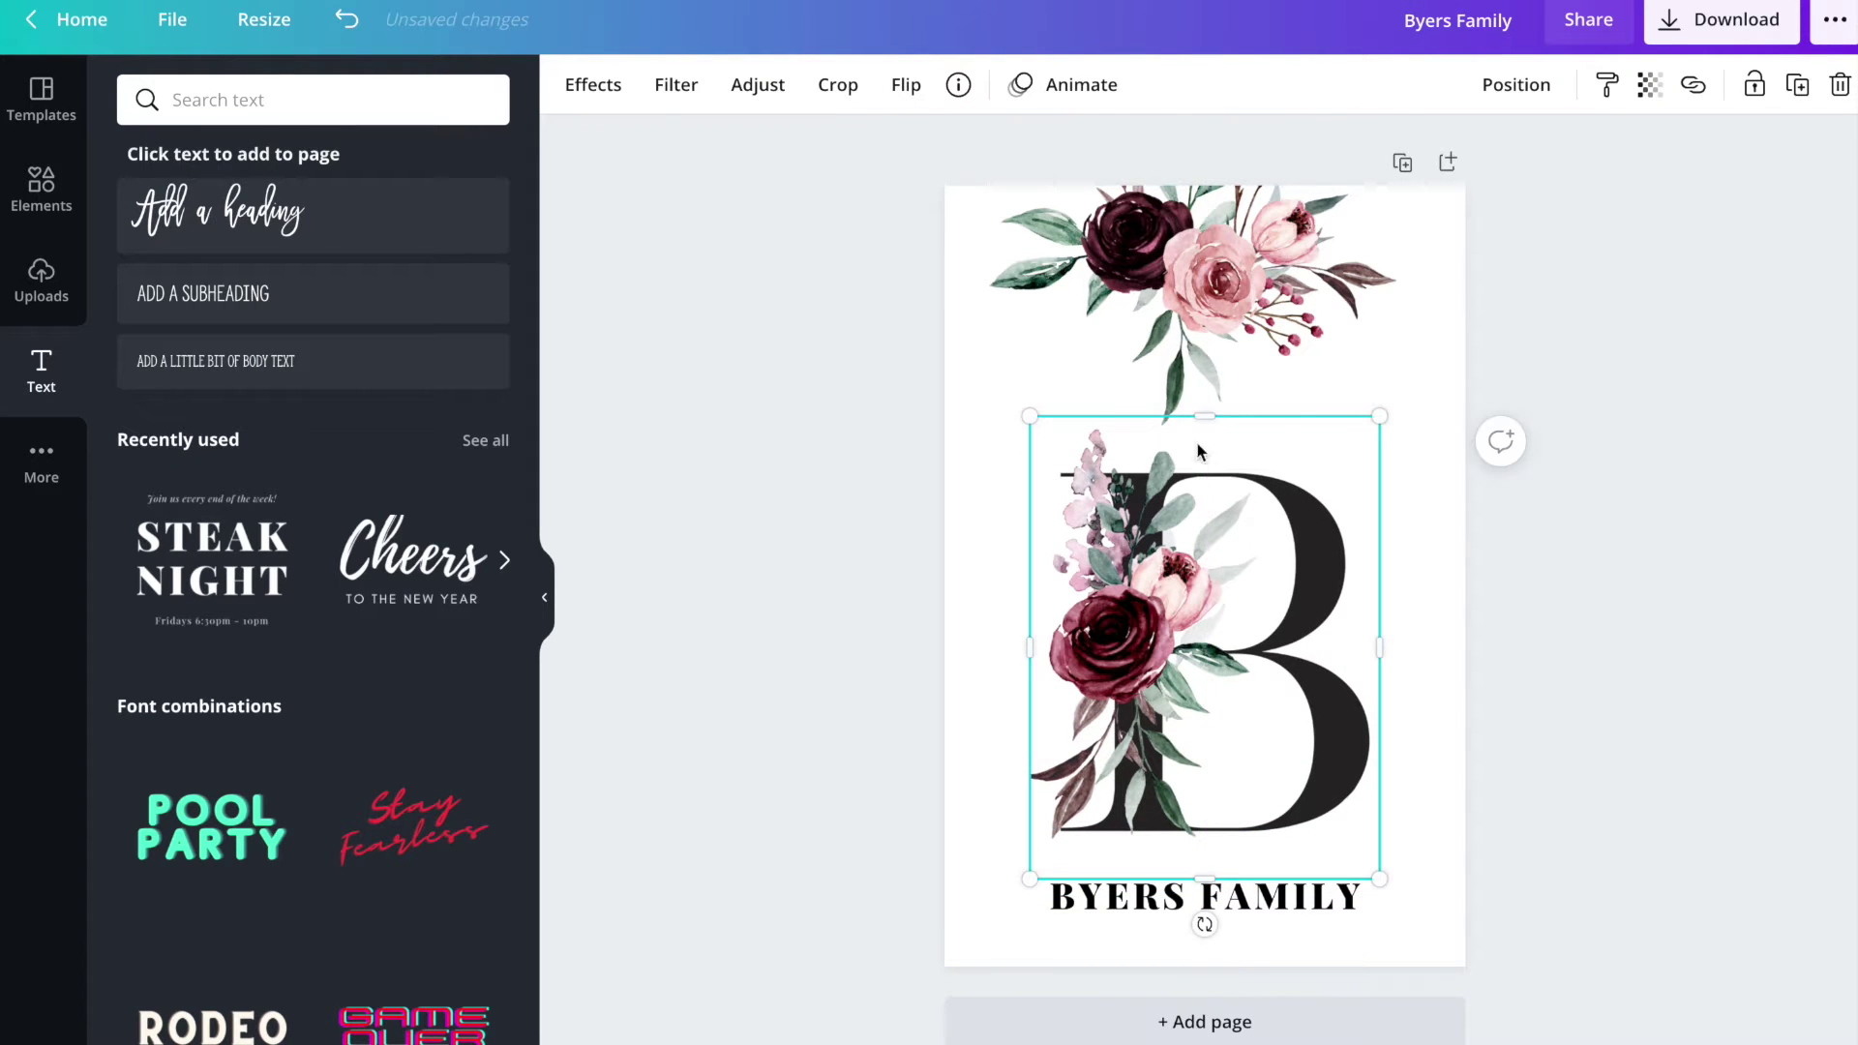
drag(1278, 898, 1272, 886)
click(1431, 875)
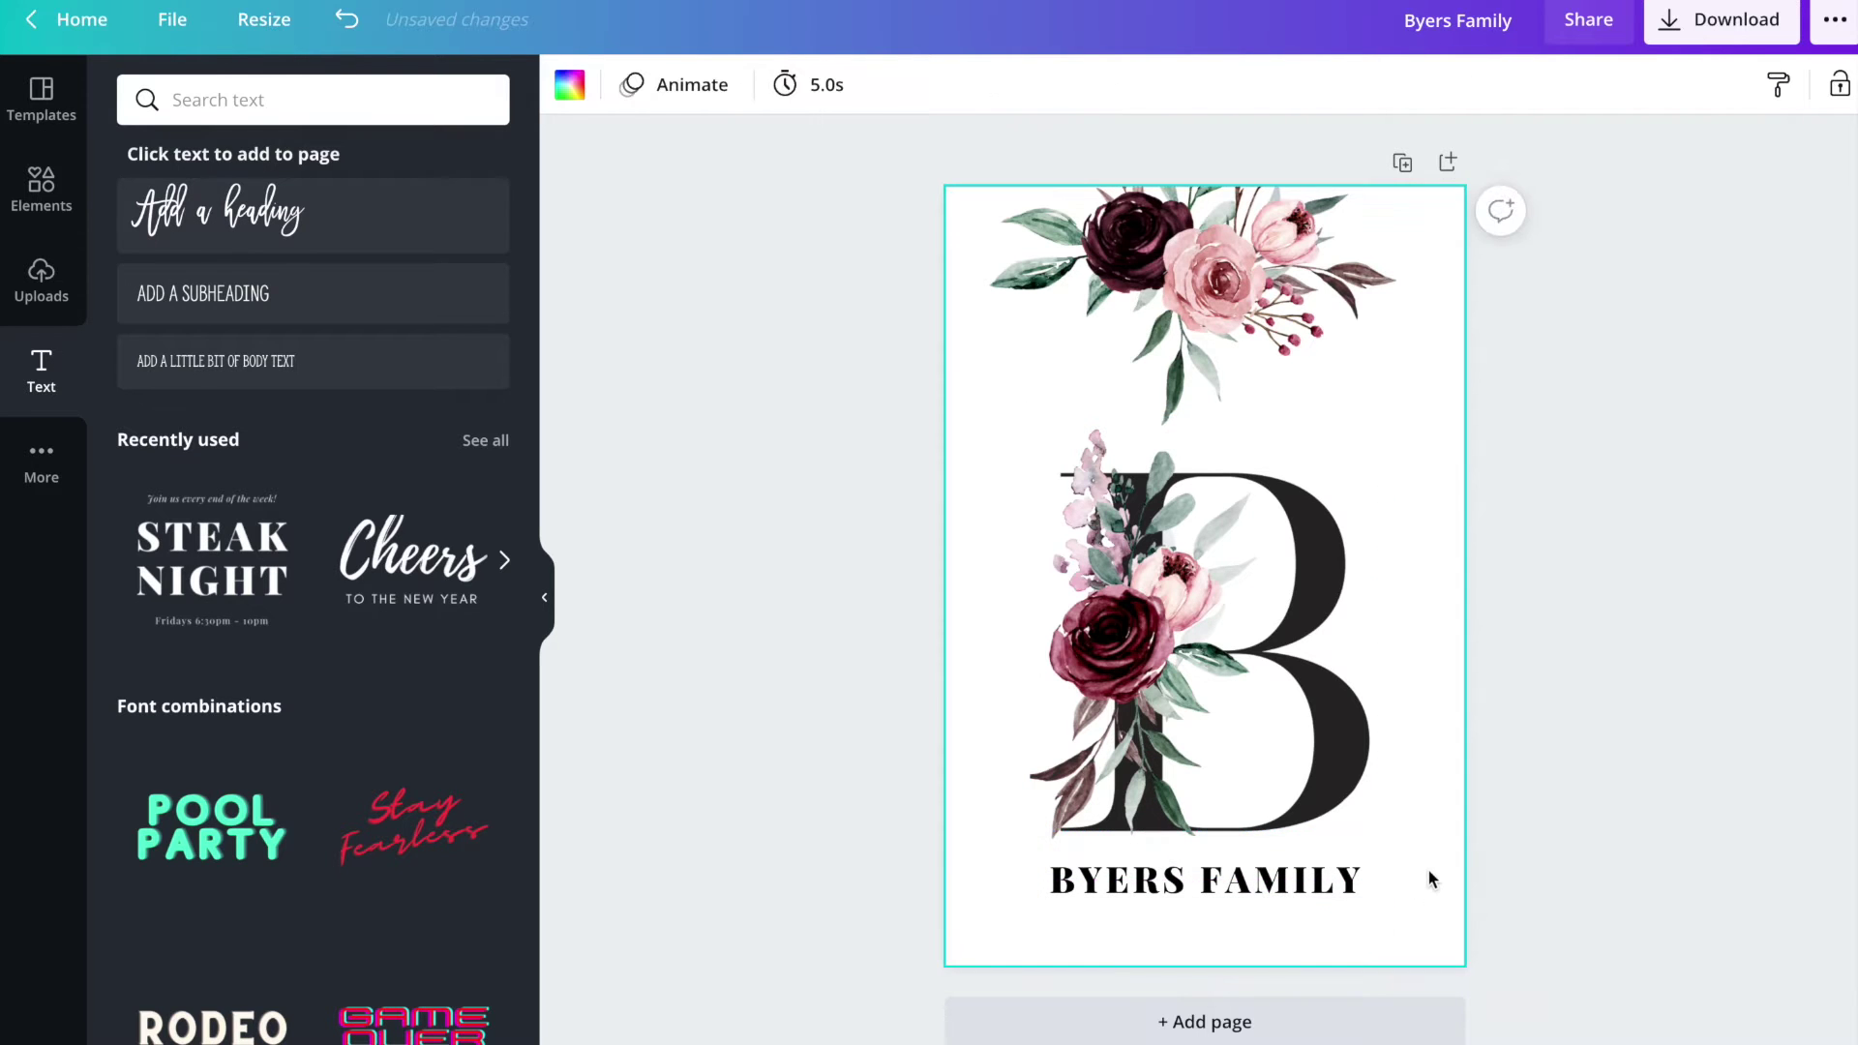
- Duplicate the family name heading and place the copy centred directly below the original
click(1200, 880)
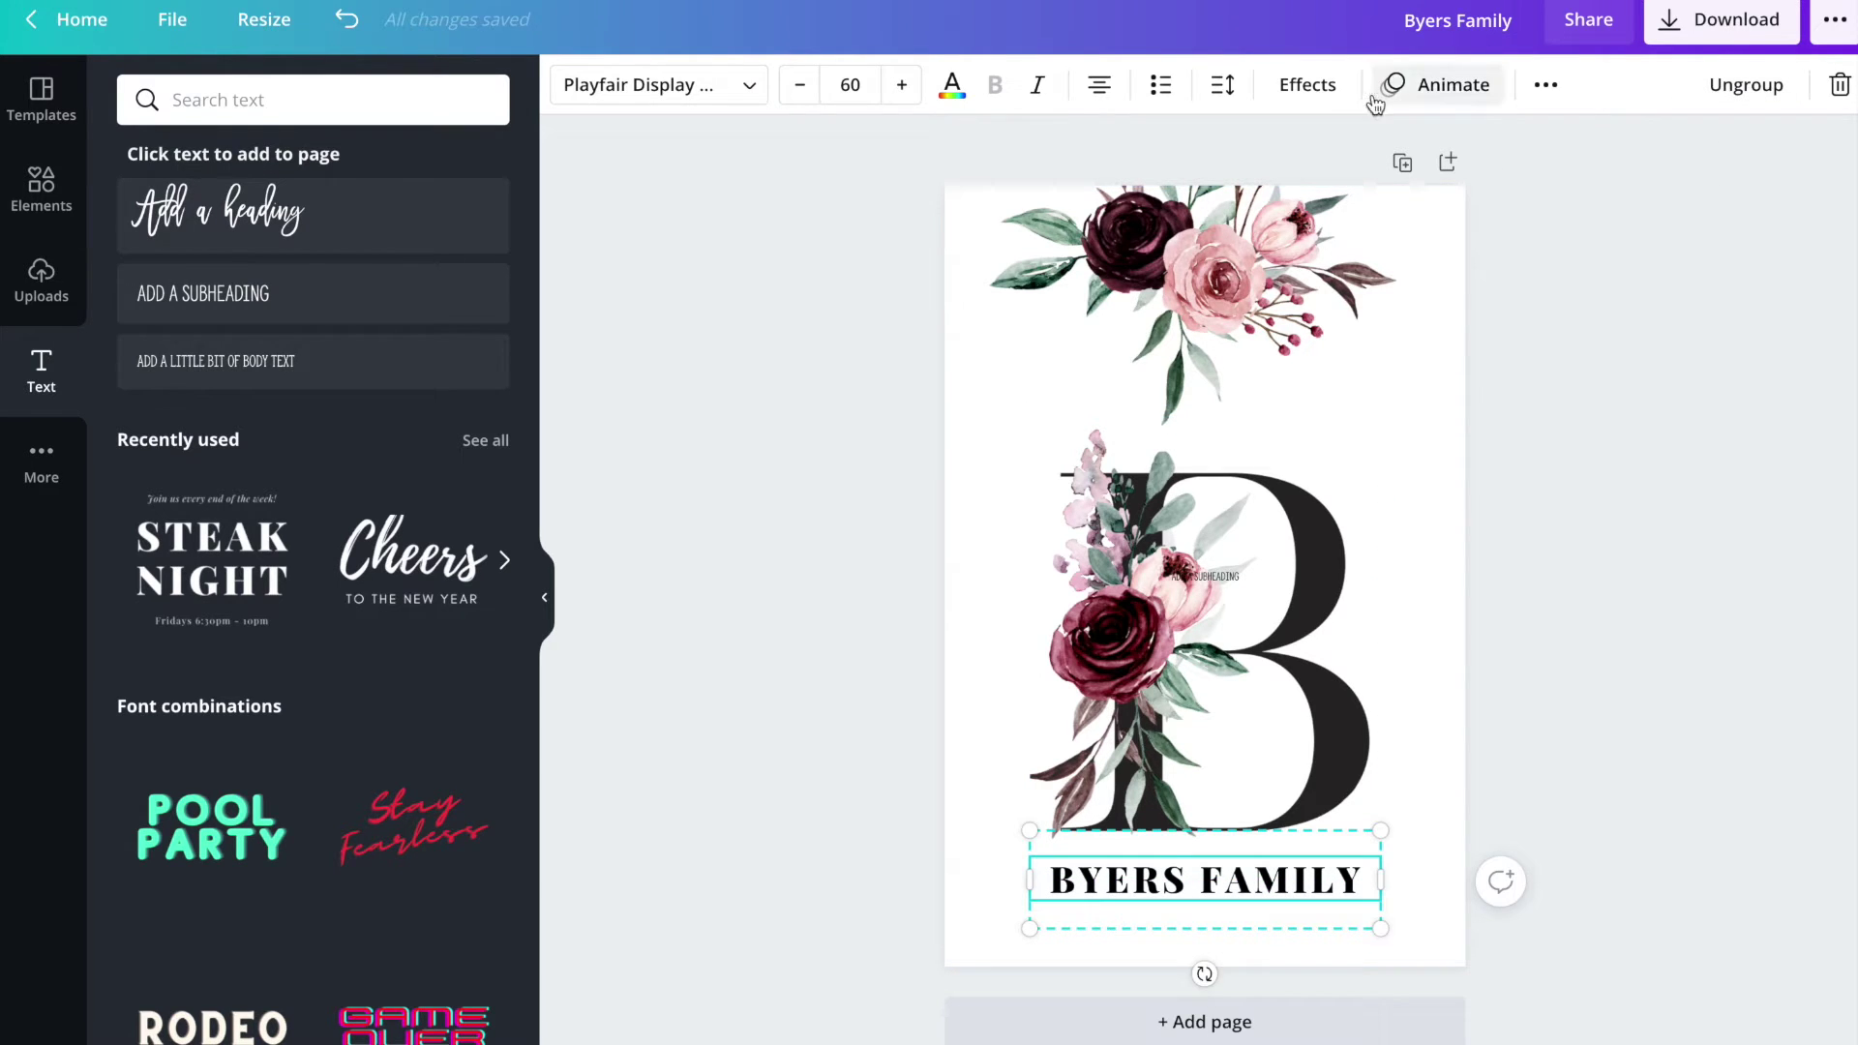
click(1532, 92)
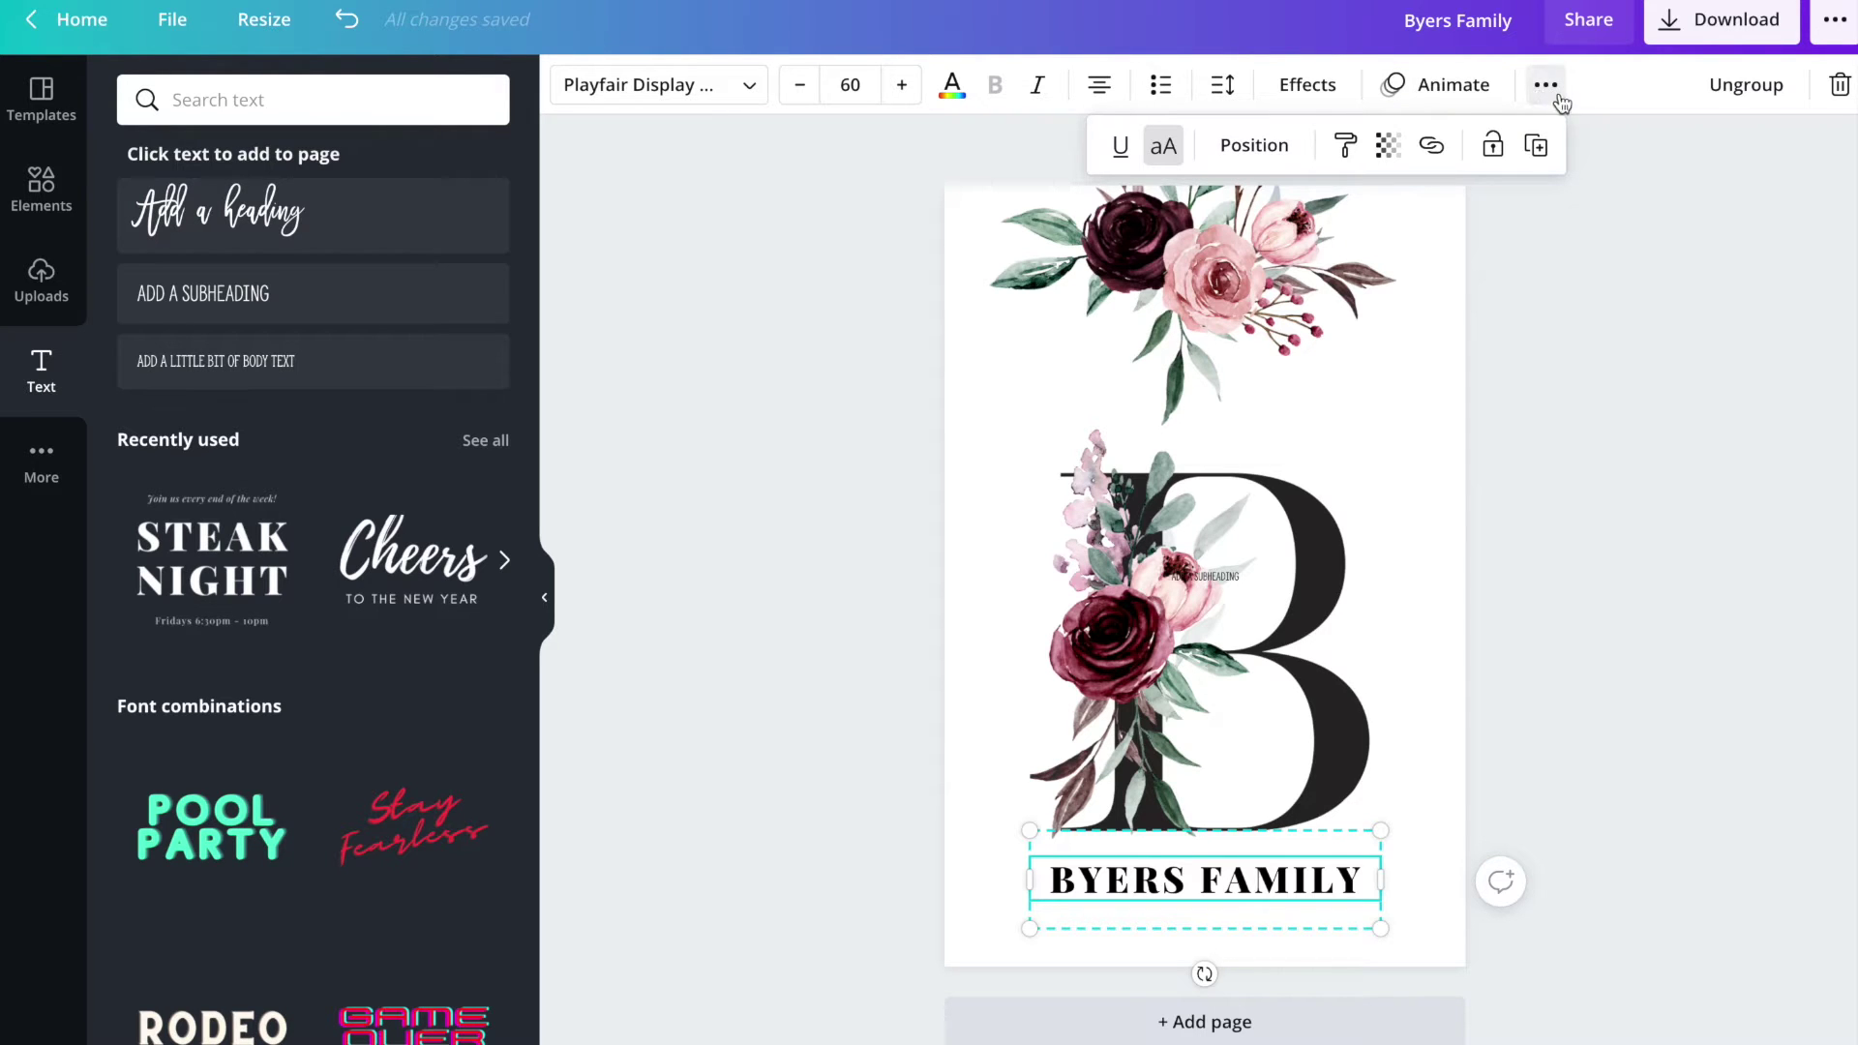
click(1538, 147)
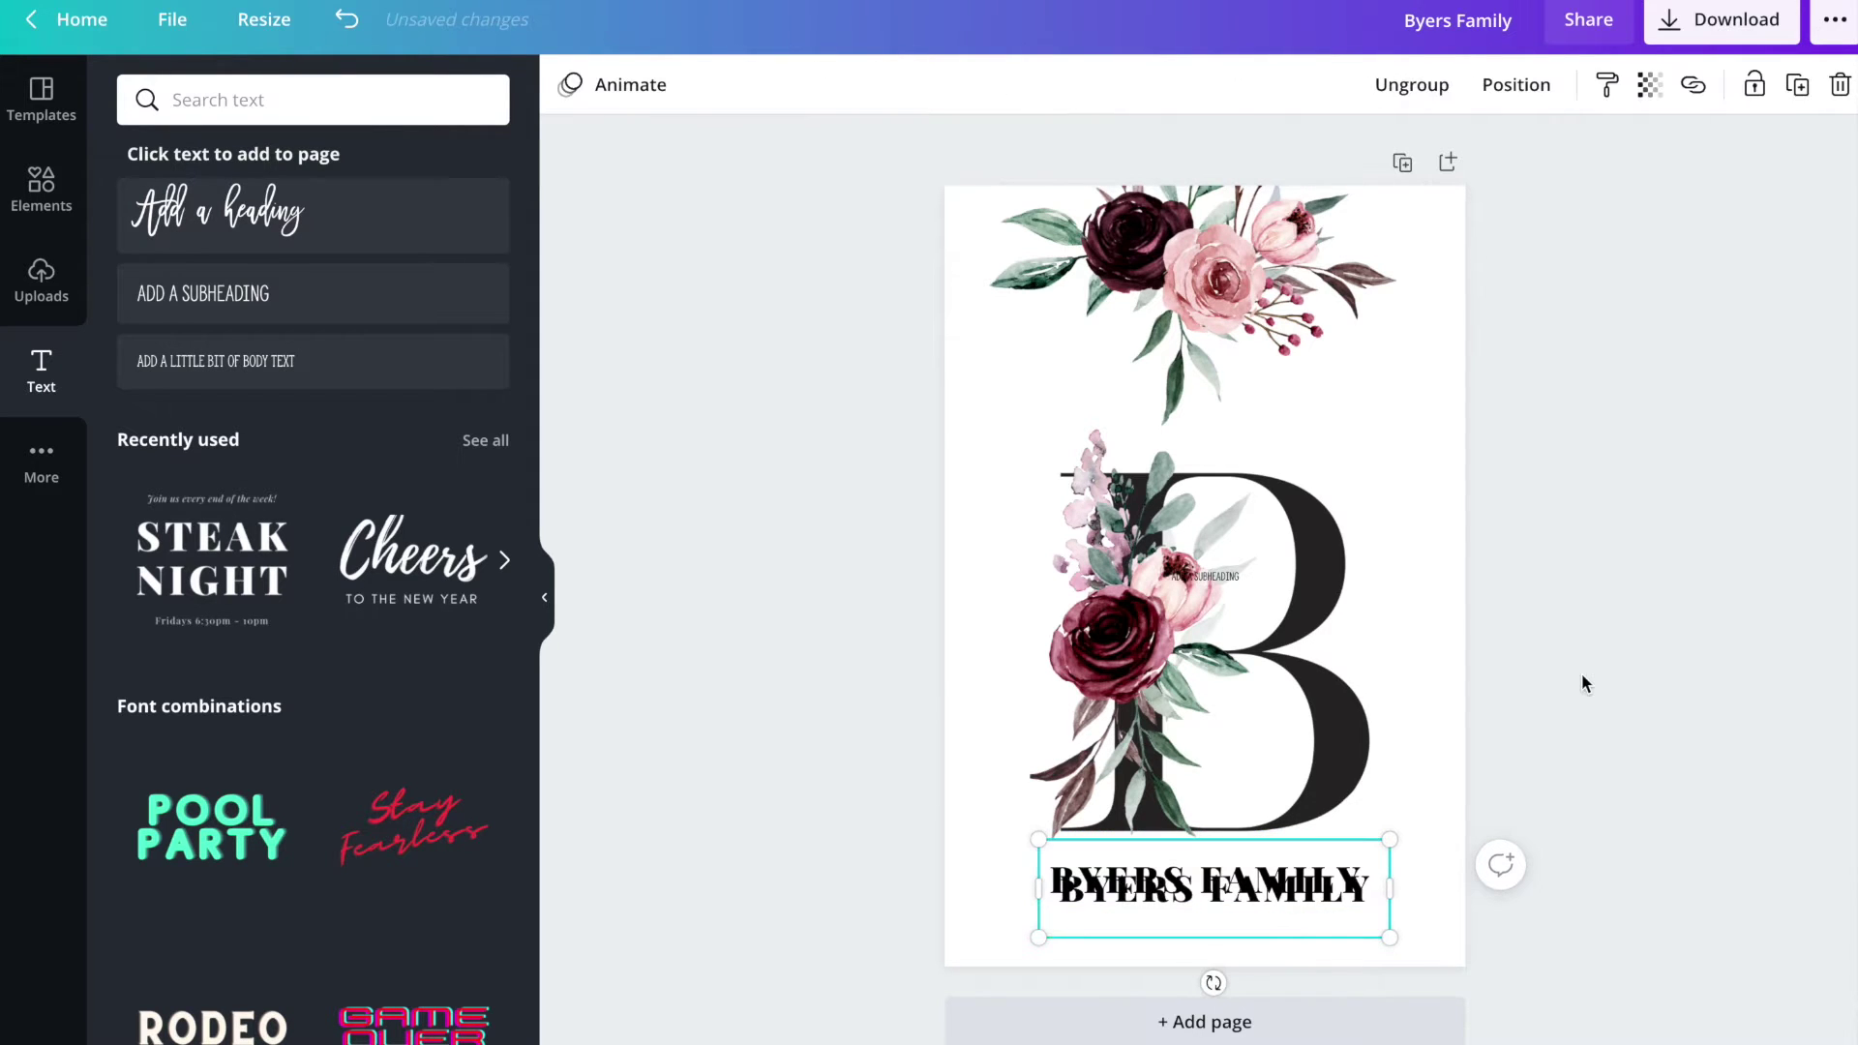
drag(1291, 905, 1280, 919)
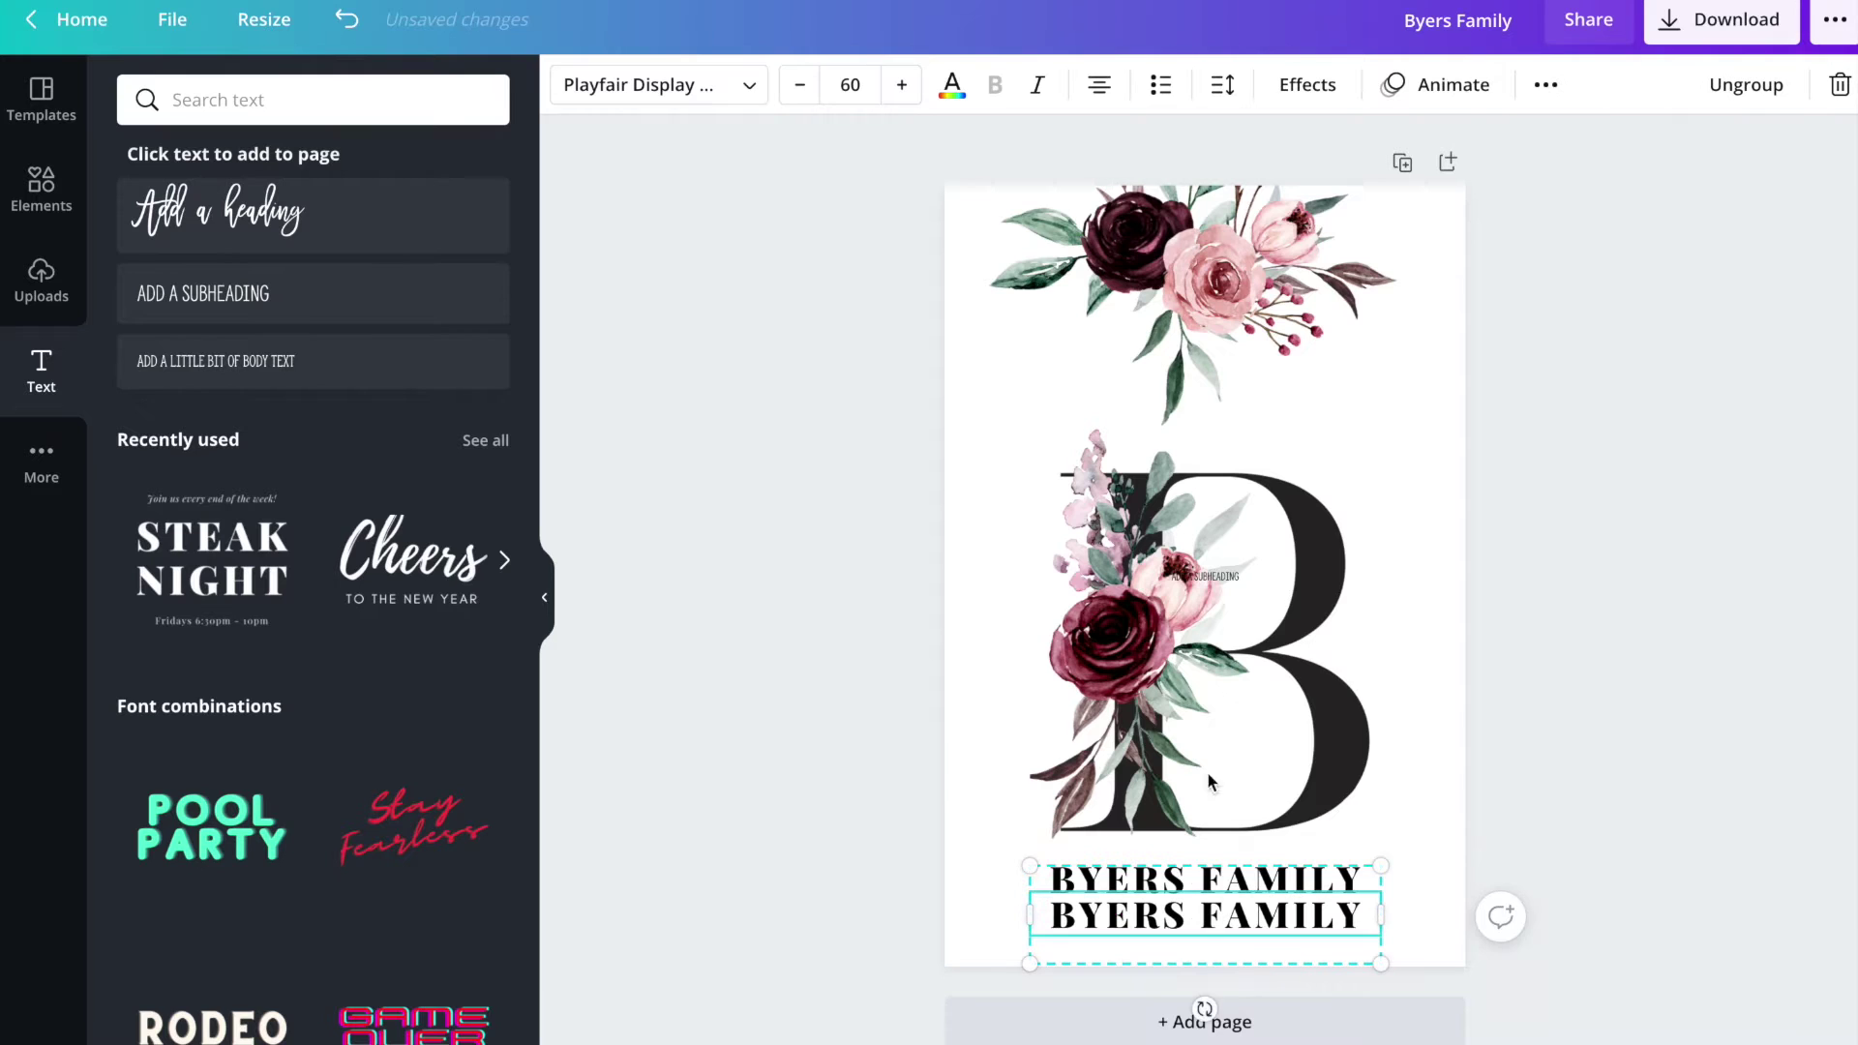
- Set the font size of the lower heading copy to 40
click(851, 86)
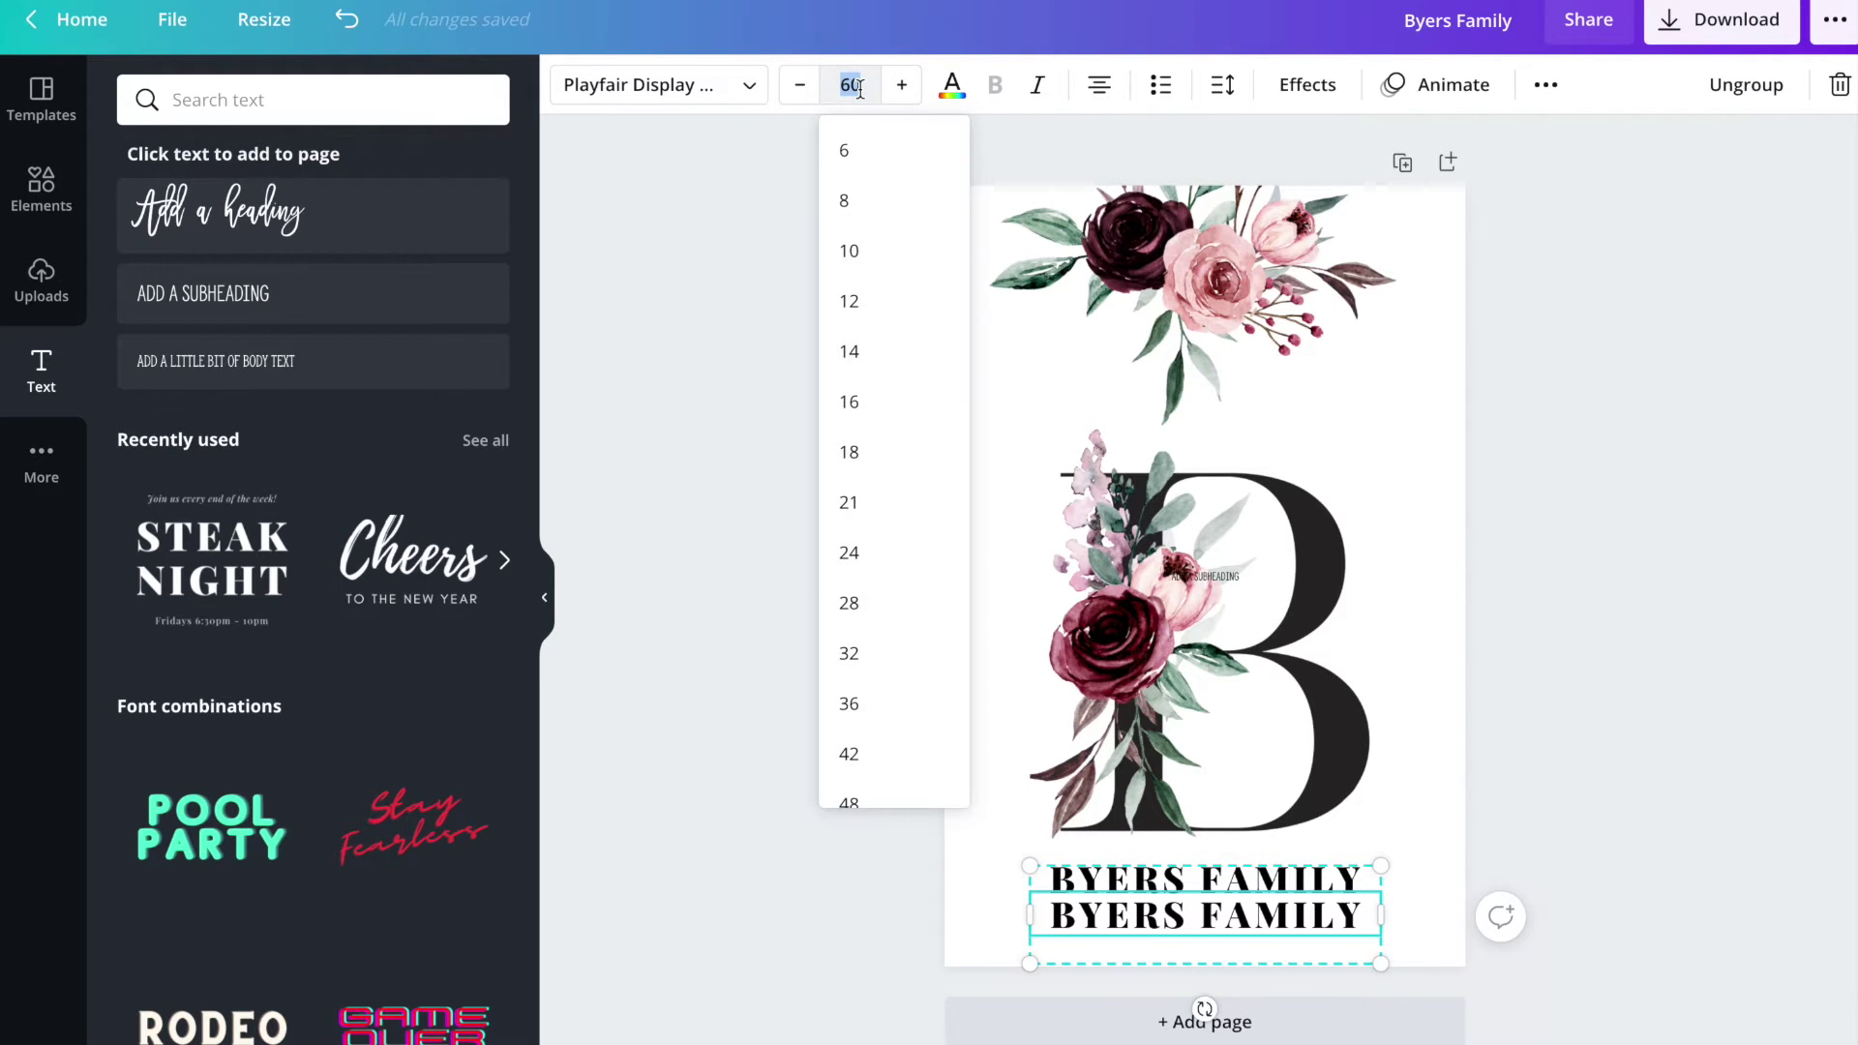
text(40)
key(Return)
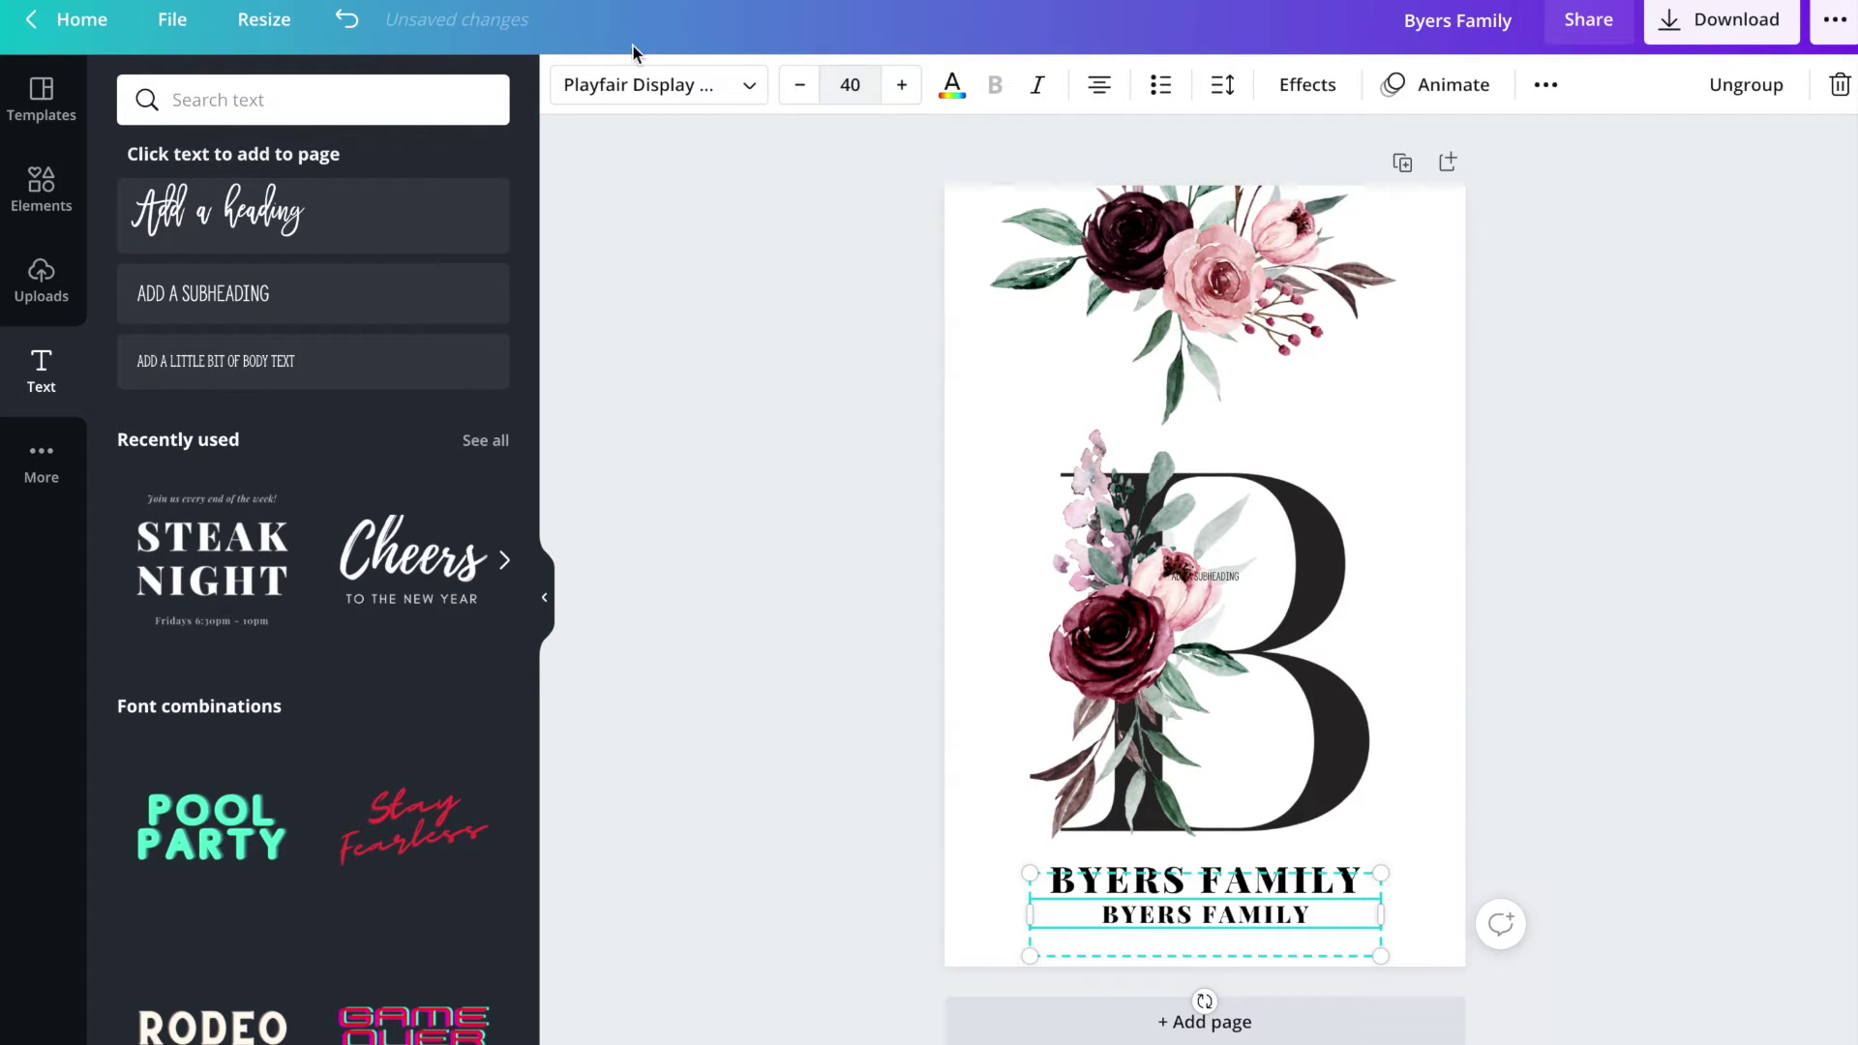
- Replace the lower heading copy's text with "EST. 1996" and nudge it left to centre it under the family name
click(1313, 917)
key(BackSpace)
key(BackSpace)
key(BackSpace)
key(BackSpace)
key(BackSpace)
key(BackSpace)
key(BackSpace)
key(BackSpace)
key(BackSpace)
key(BackSpace)
key(BackSpace)
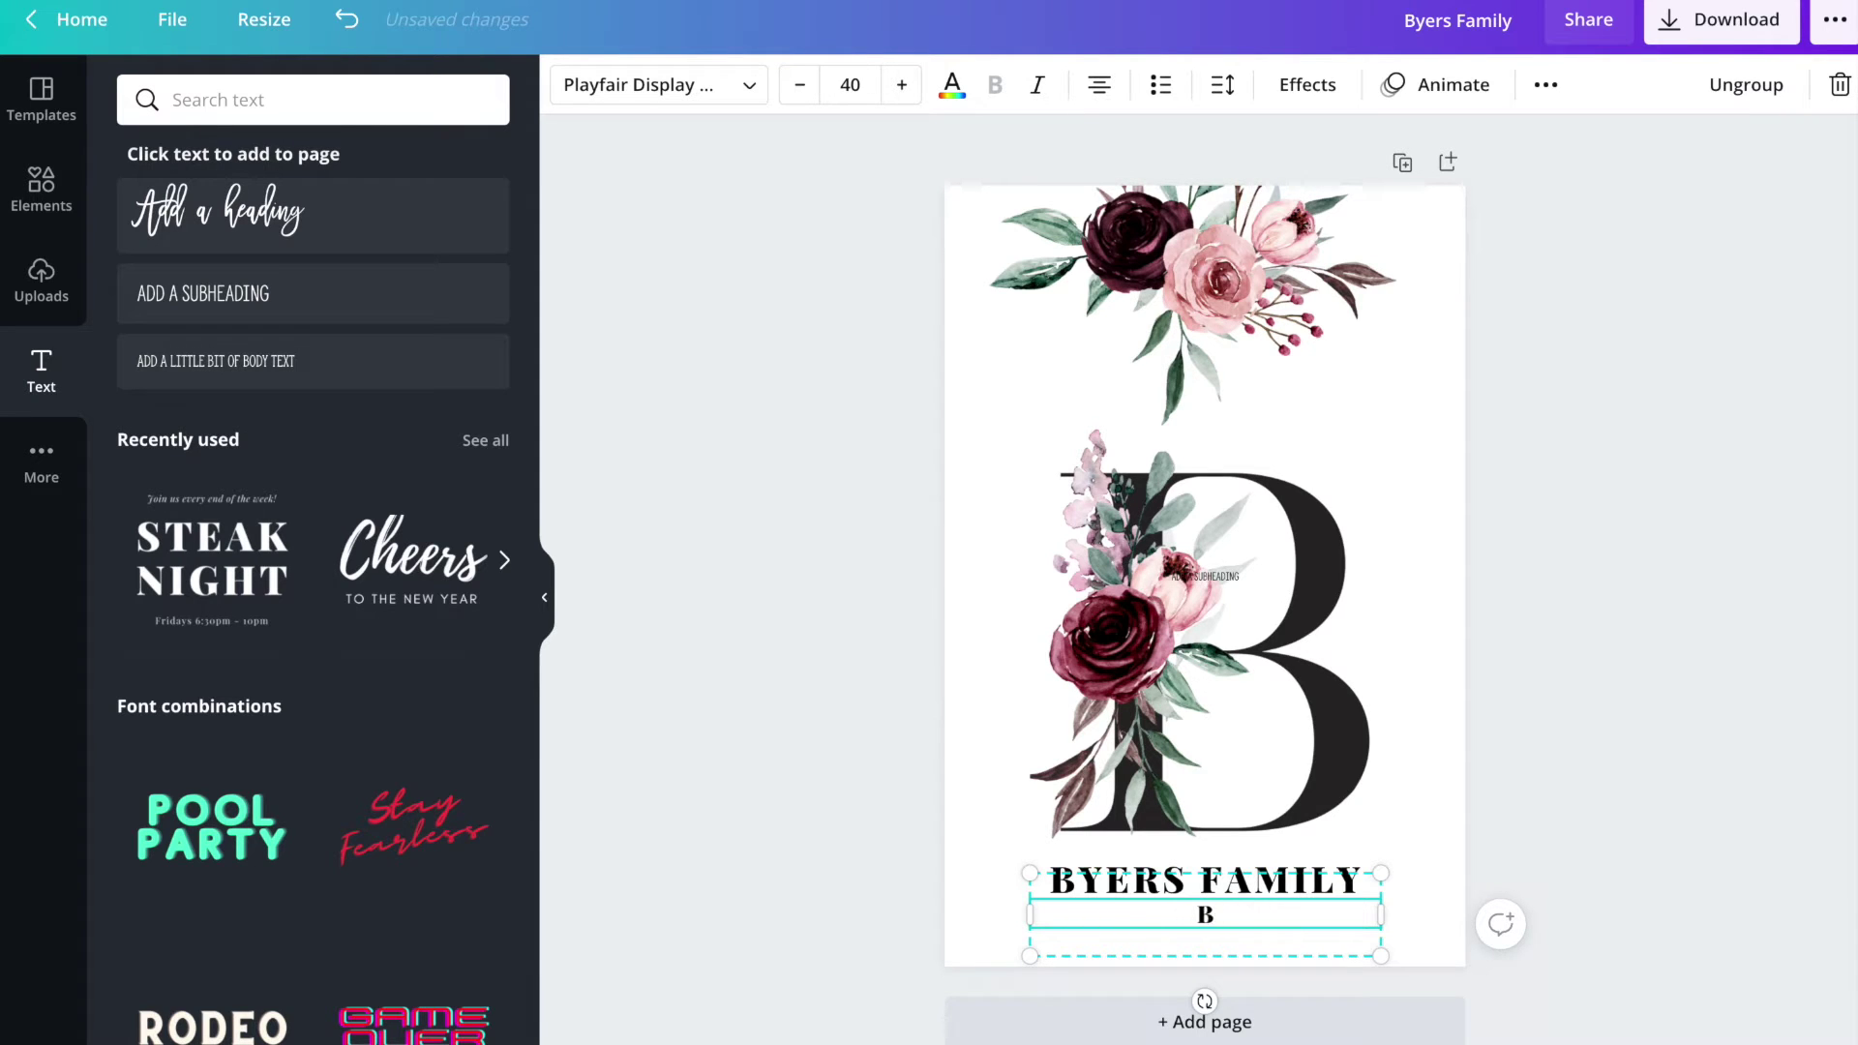
text(EST. 1996)
click(1421, 799)
drag(1224, 929, 1211, 924)
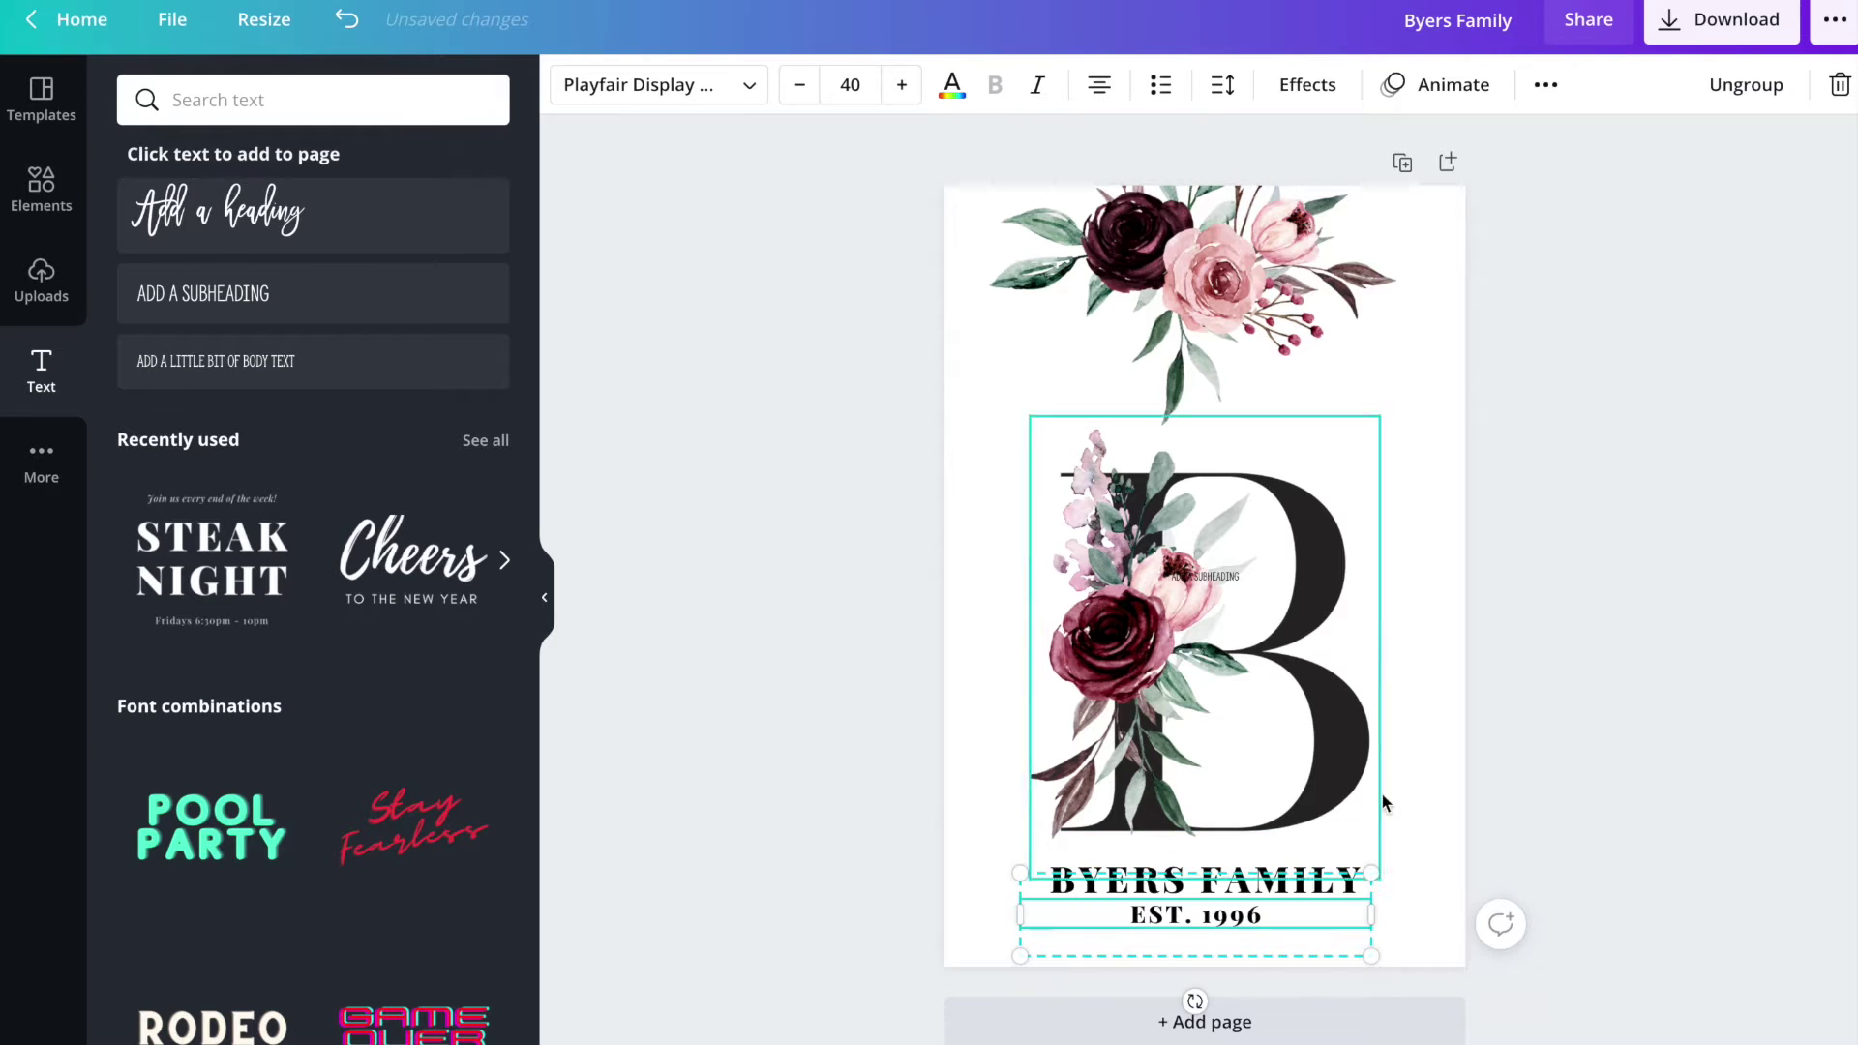
click(1384, 801)
click(1277, 622)
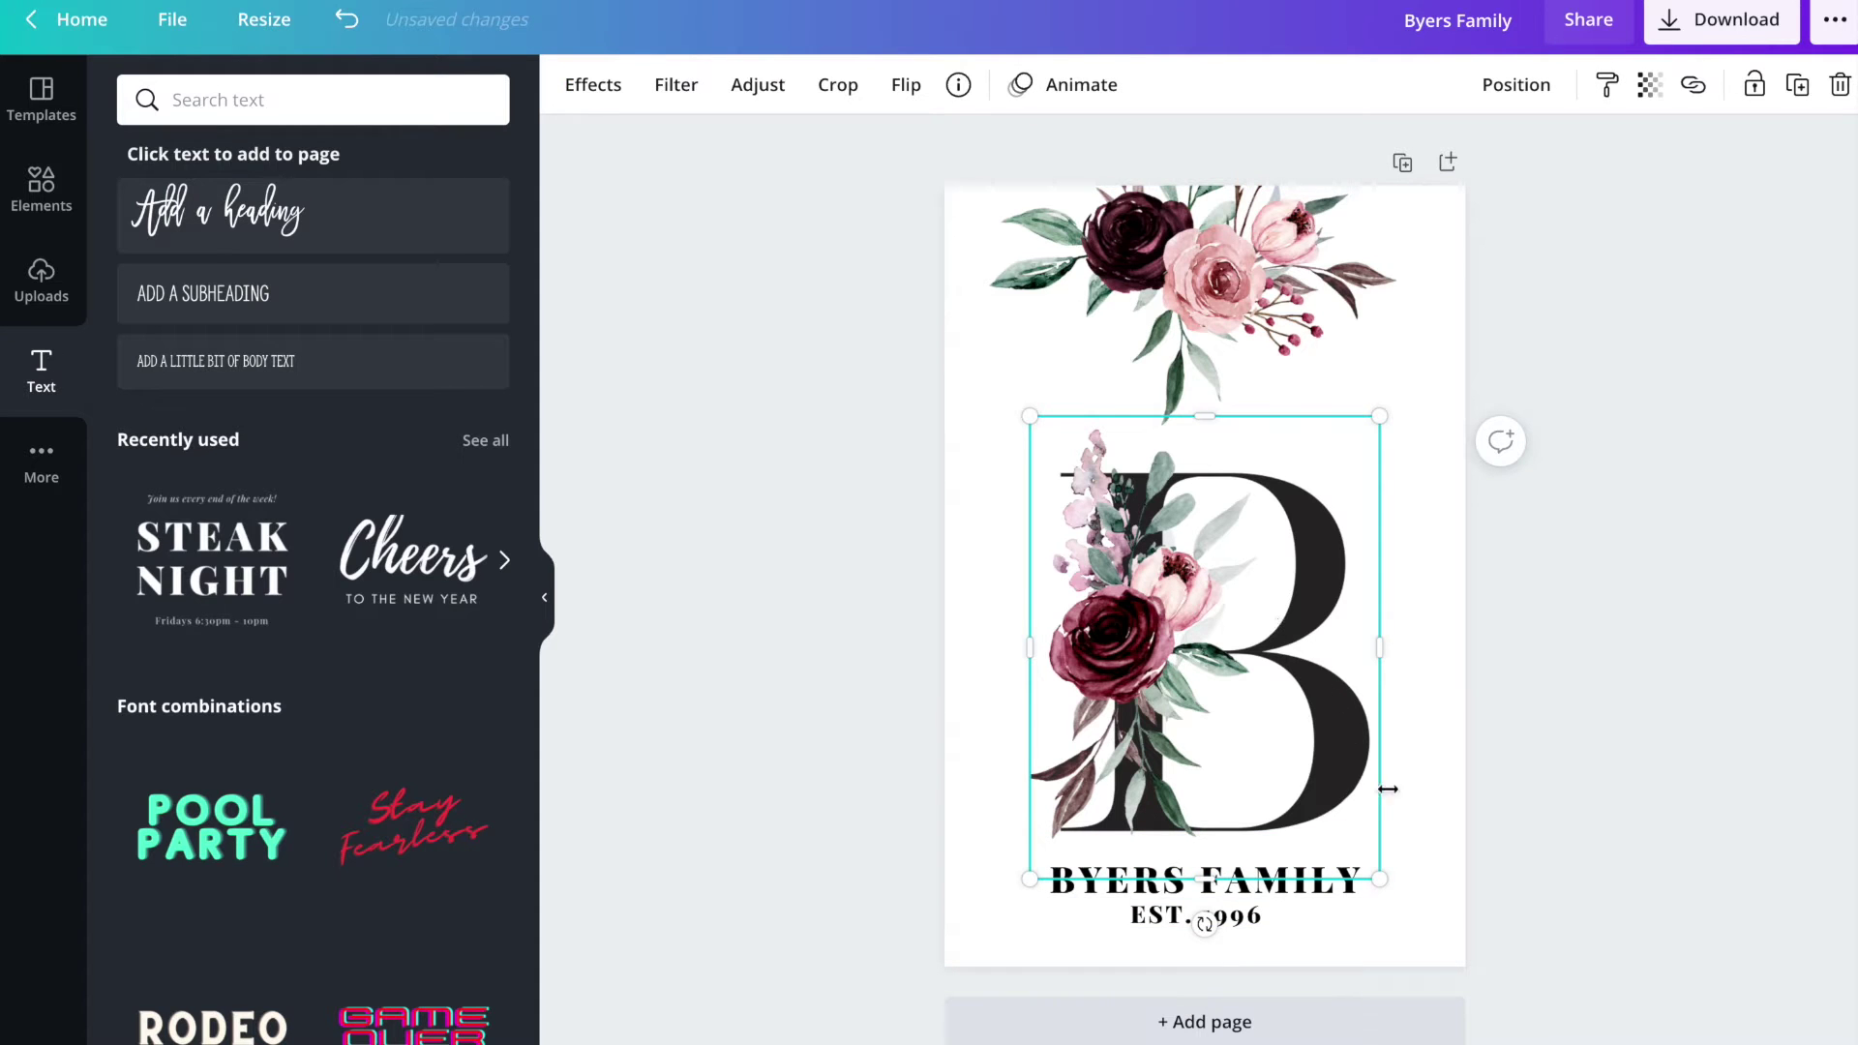
click(1443, 762)
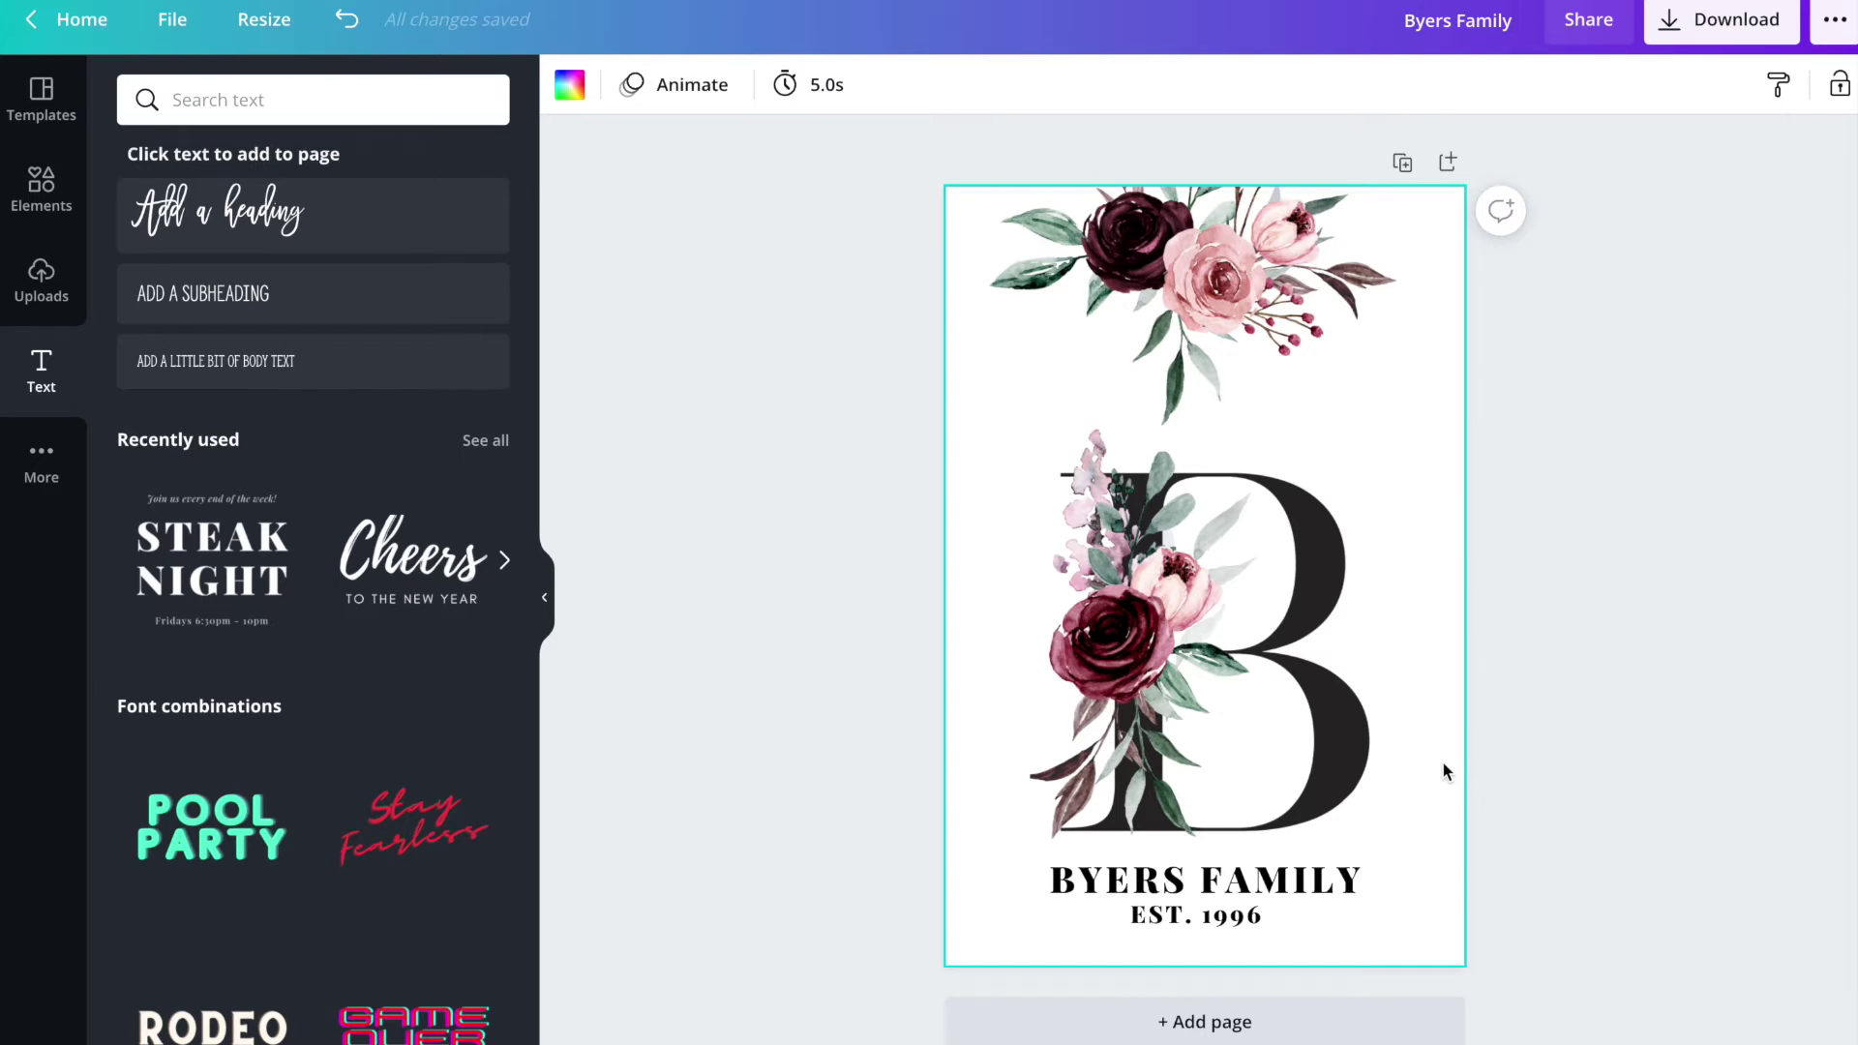
click(1272, 660)
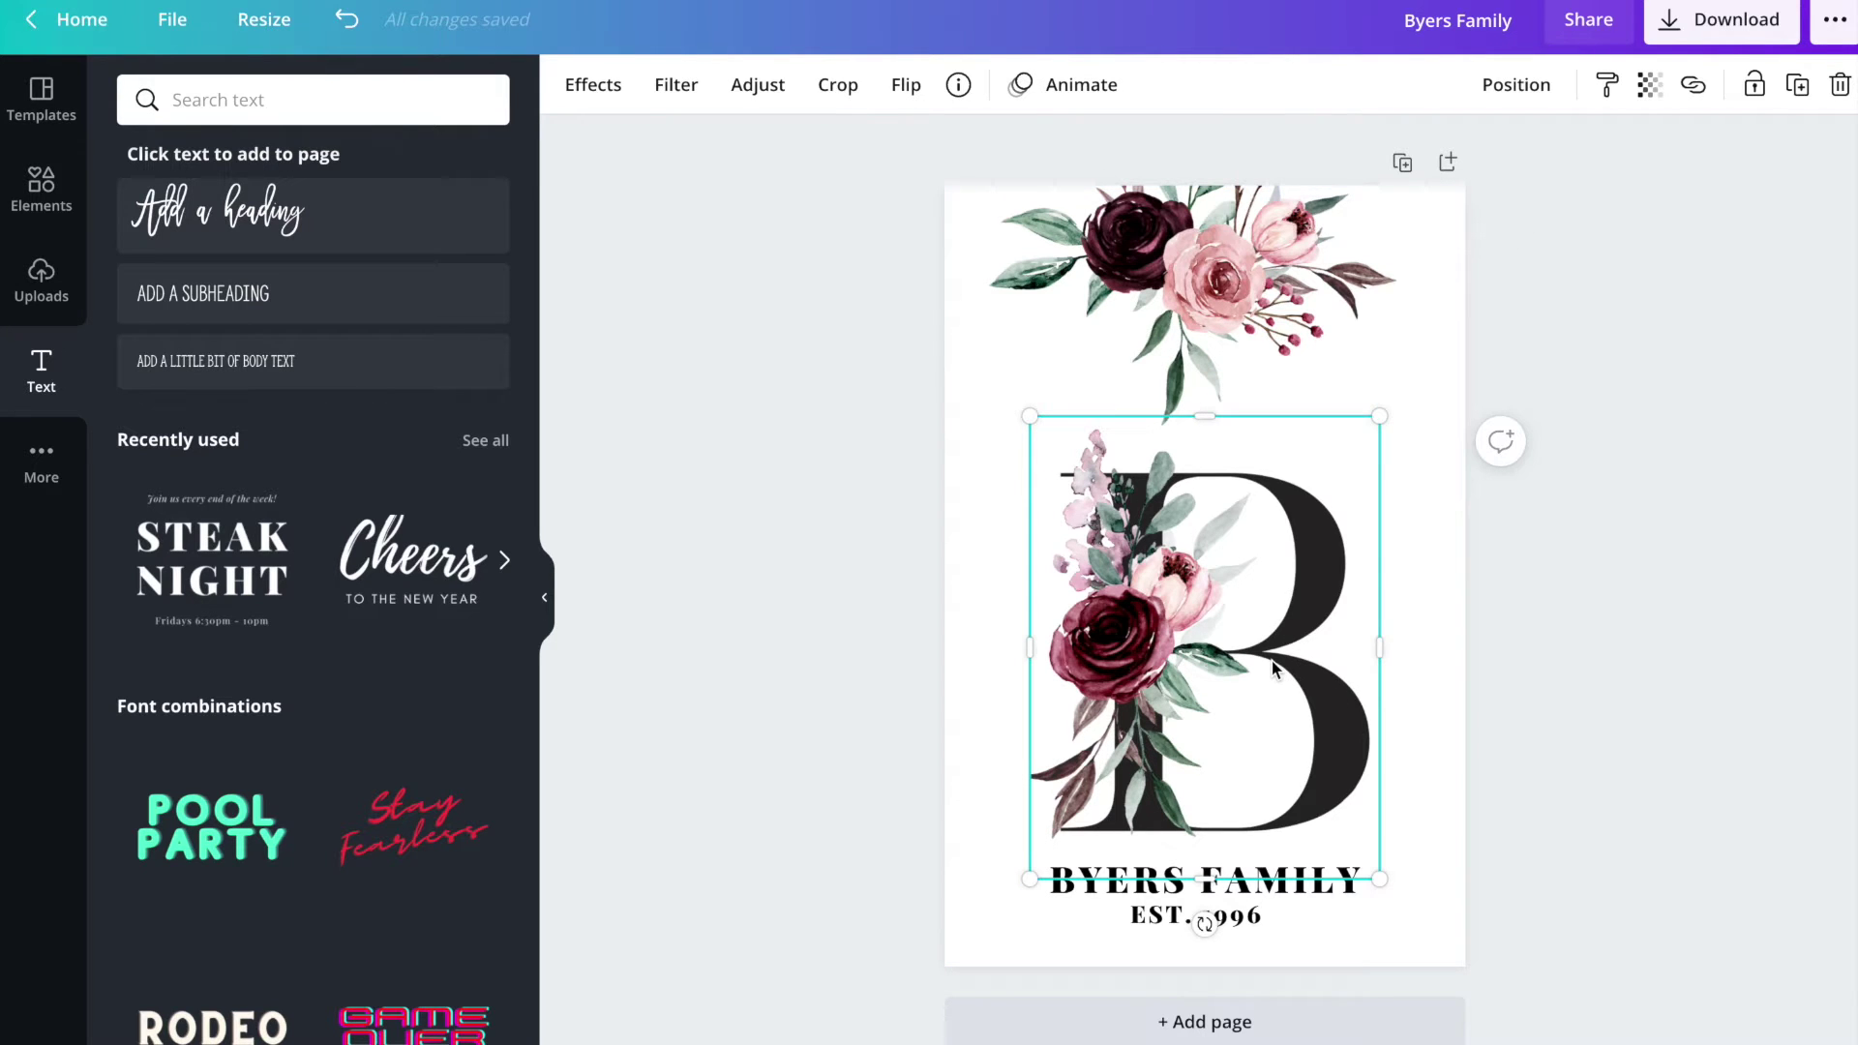
click(1242, 241)
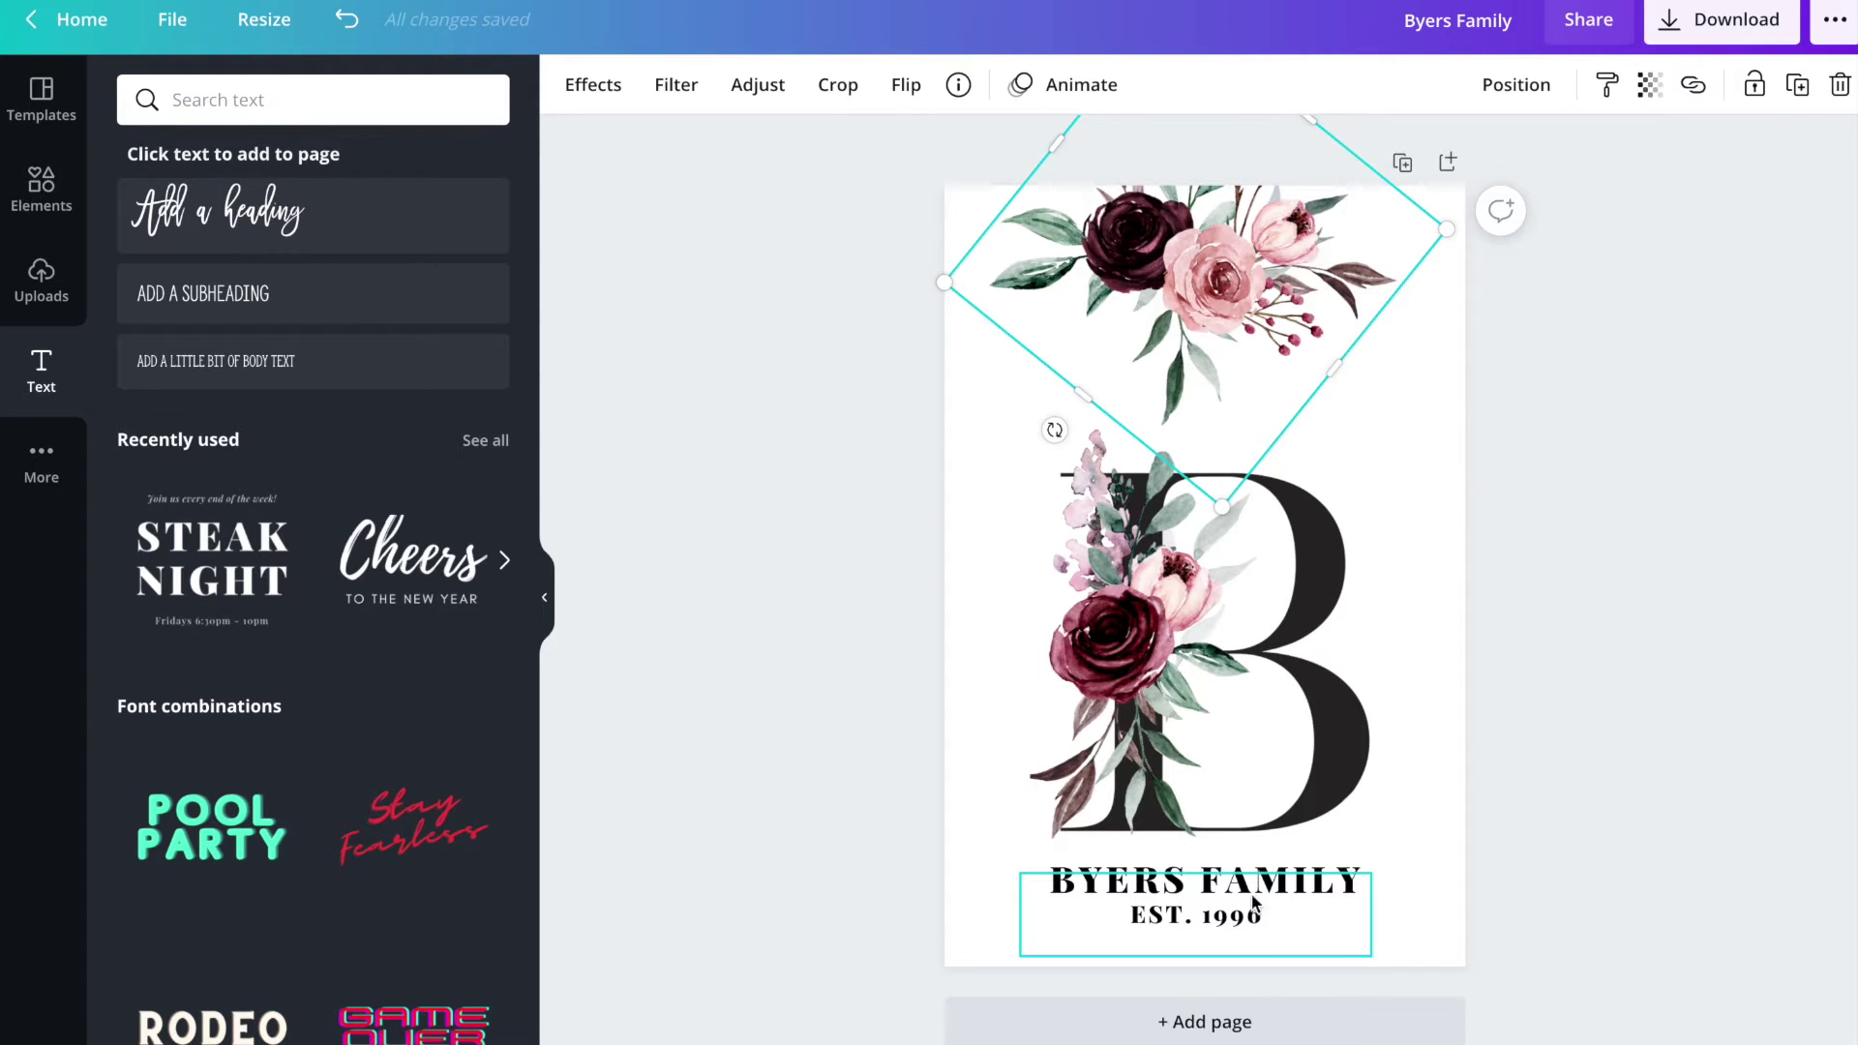
click(1460, 885)
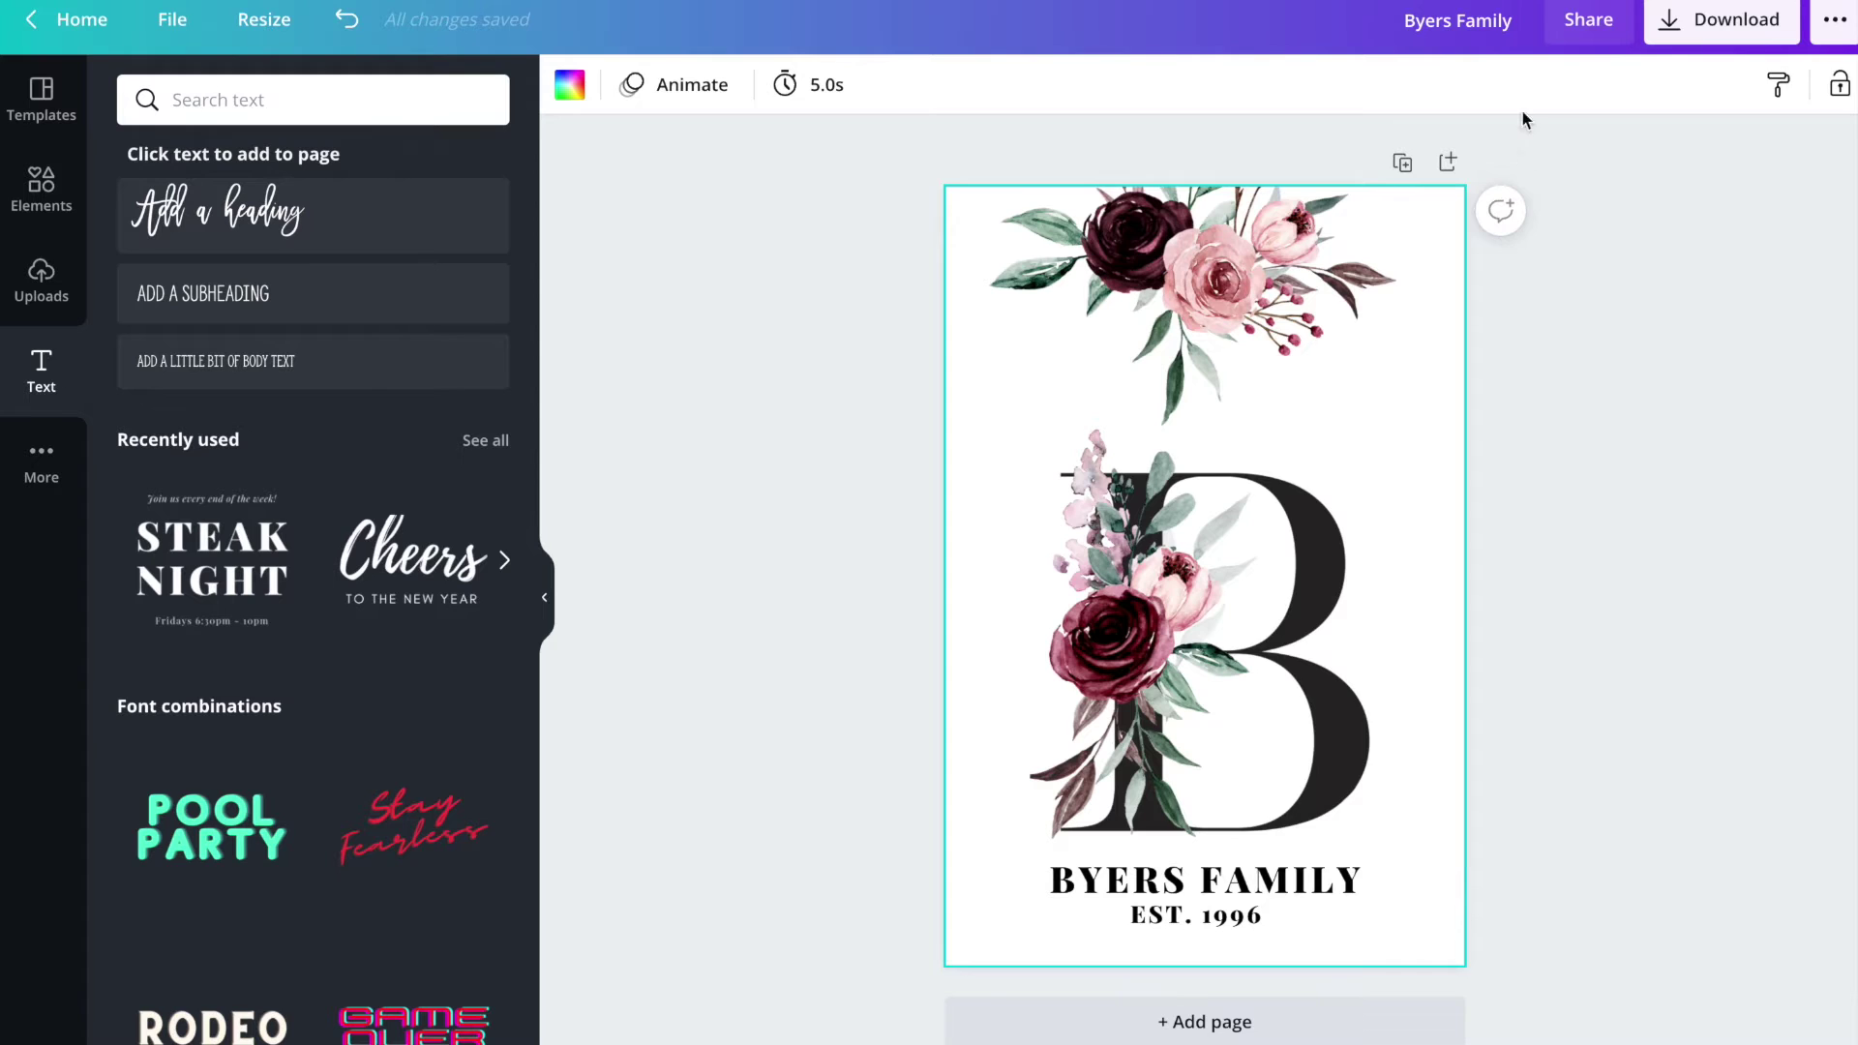
key(Escape)
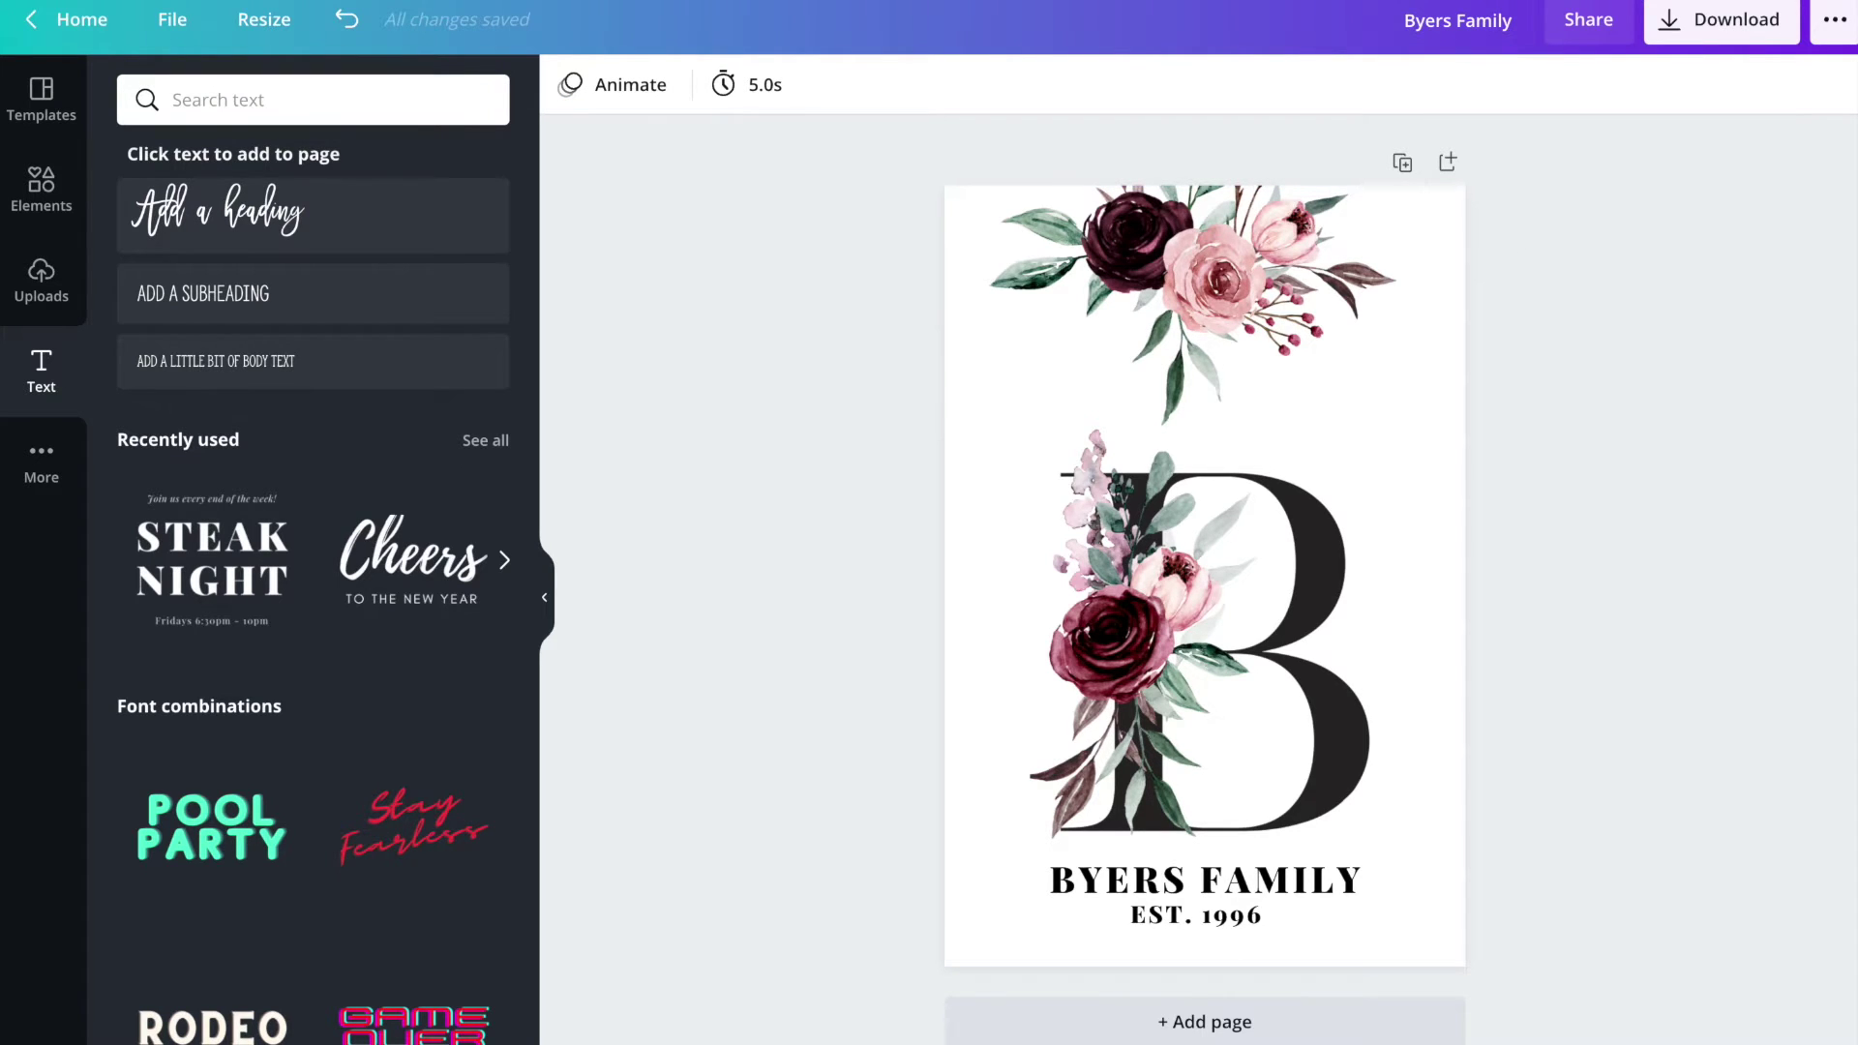
- Open Canva in a new browser tab and create a new custom-size 8.5 x 11 in design
key(ctrl+t)
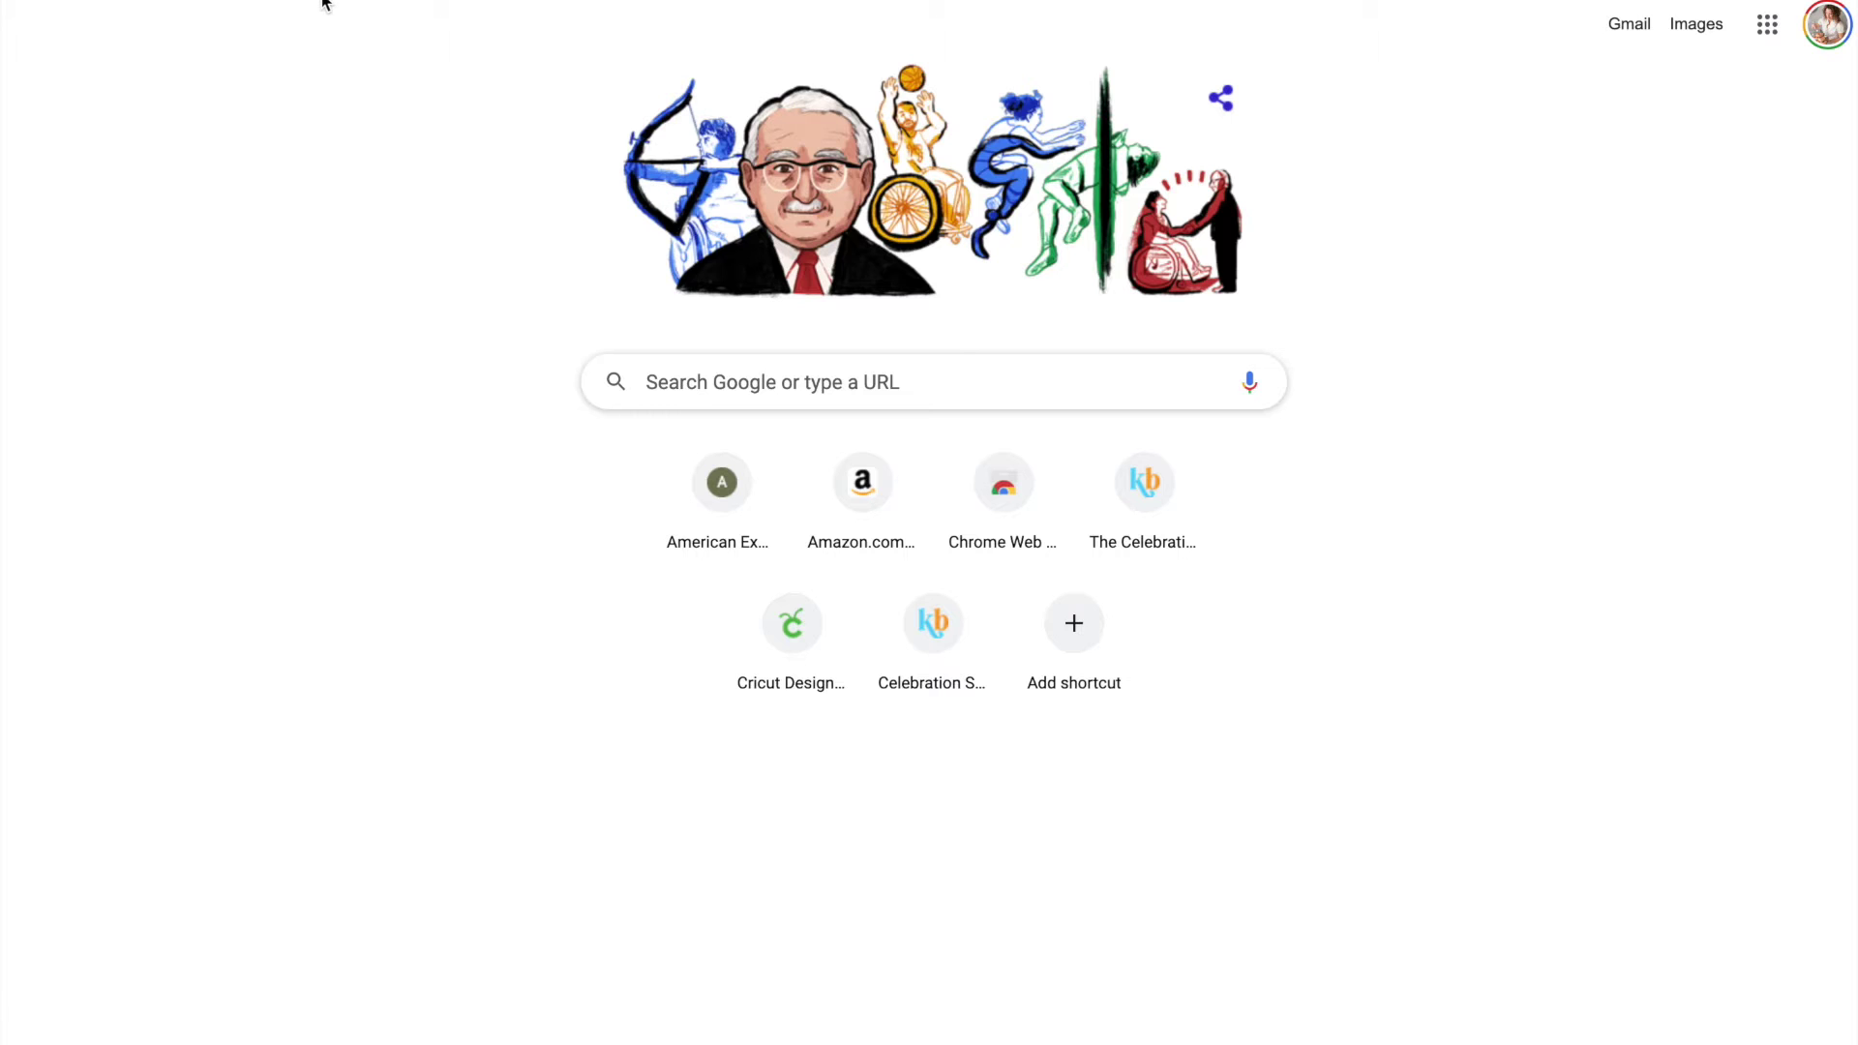
text(canva.co)
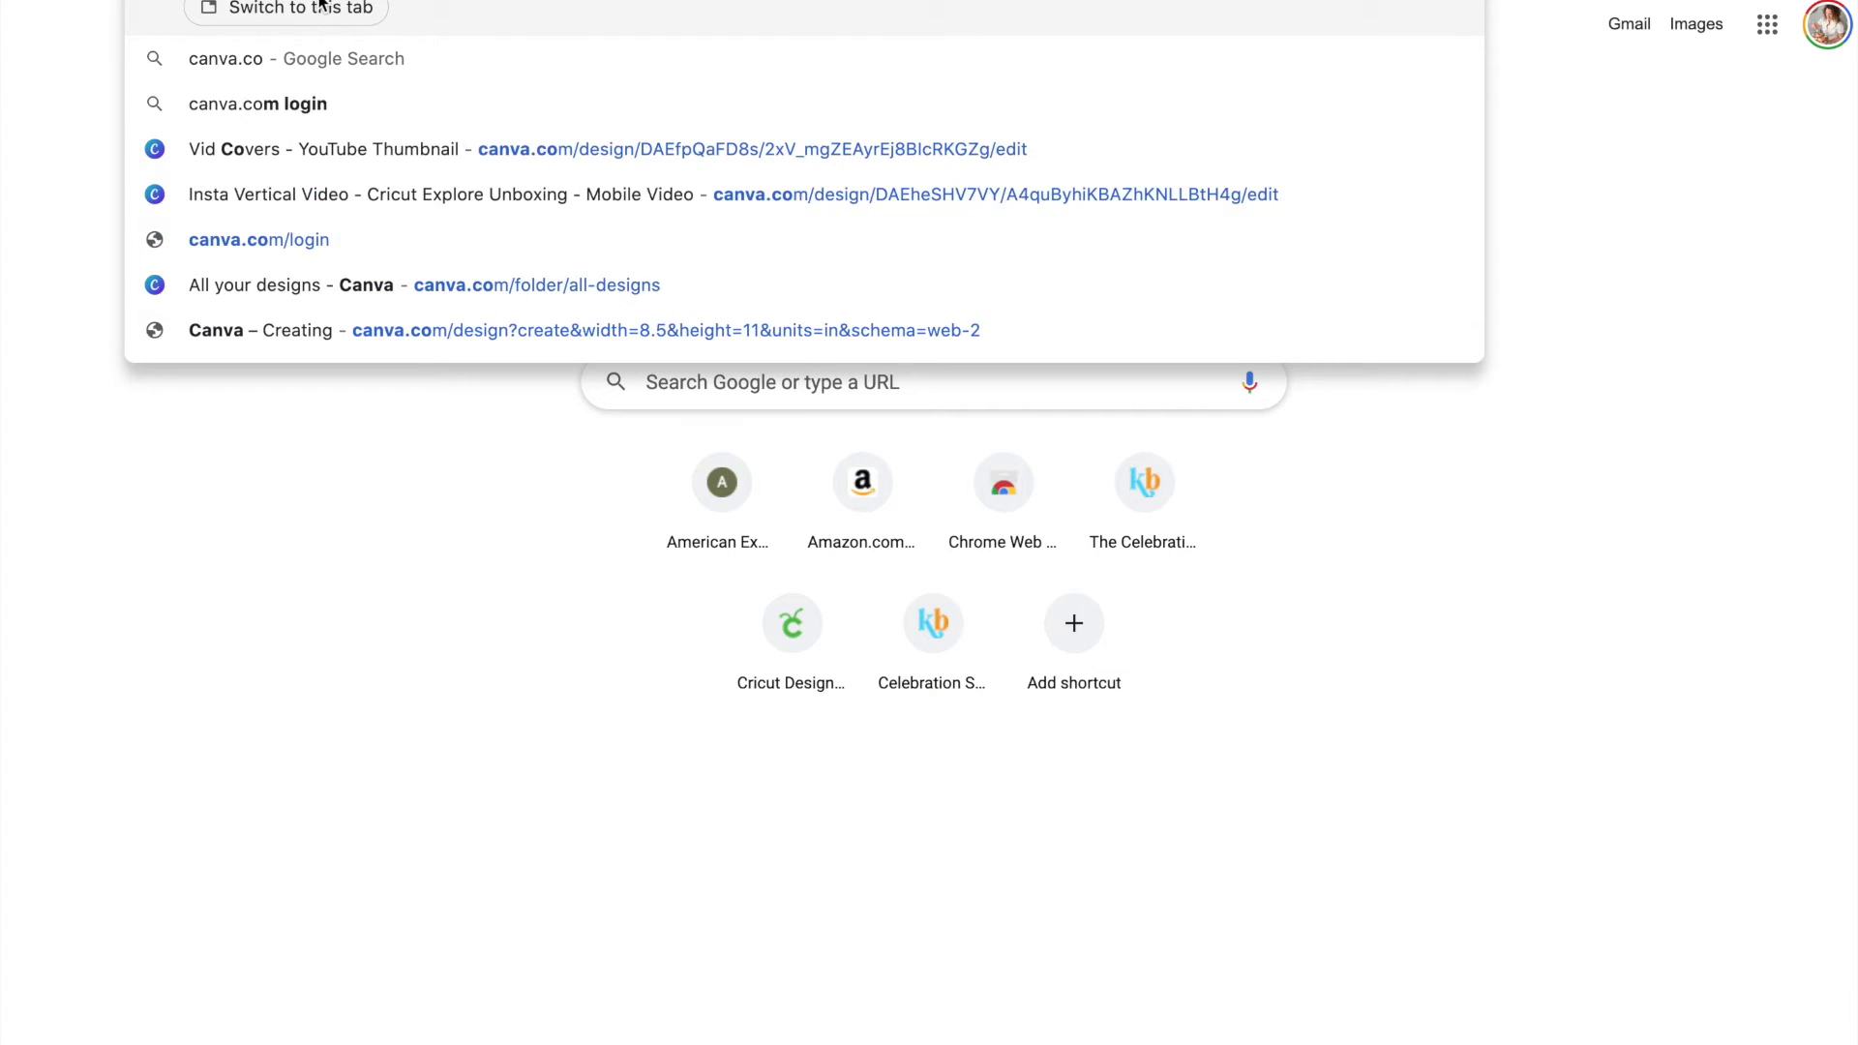
key(Return)
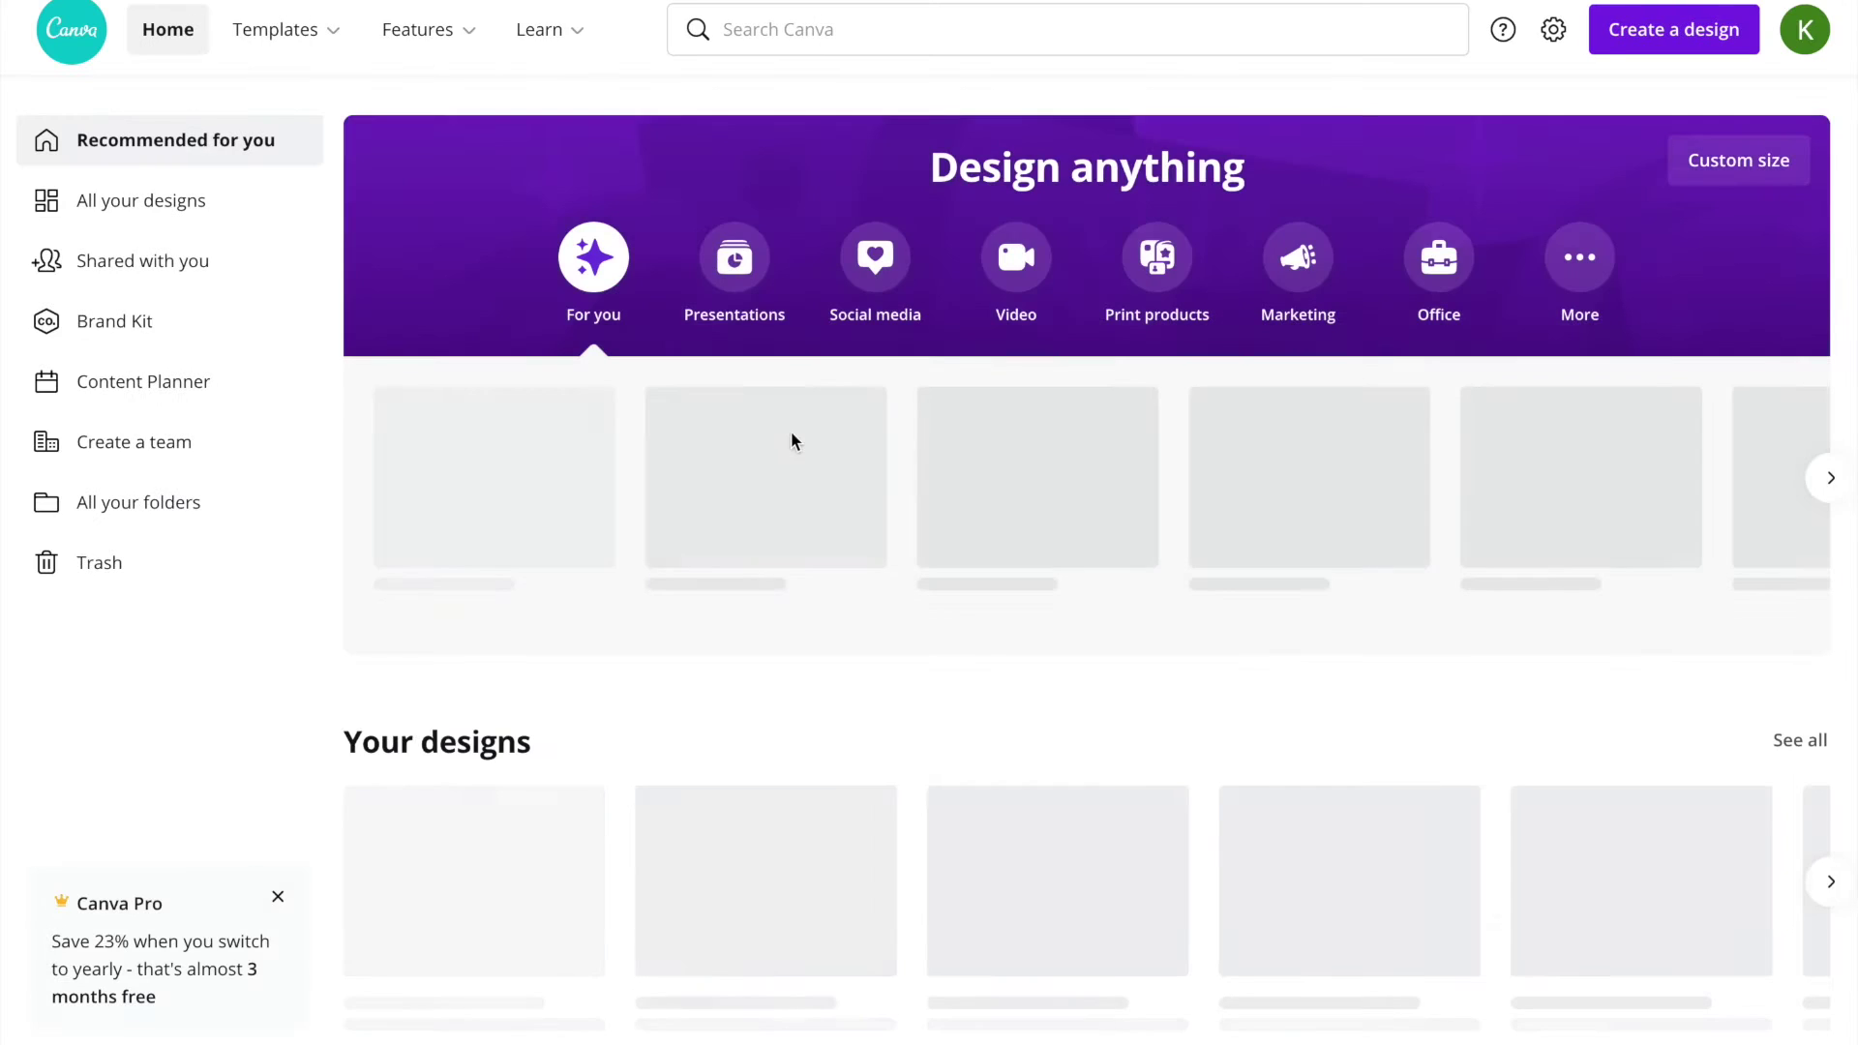
click(1749, 150)
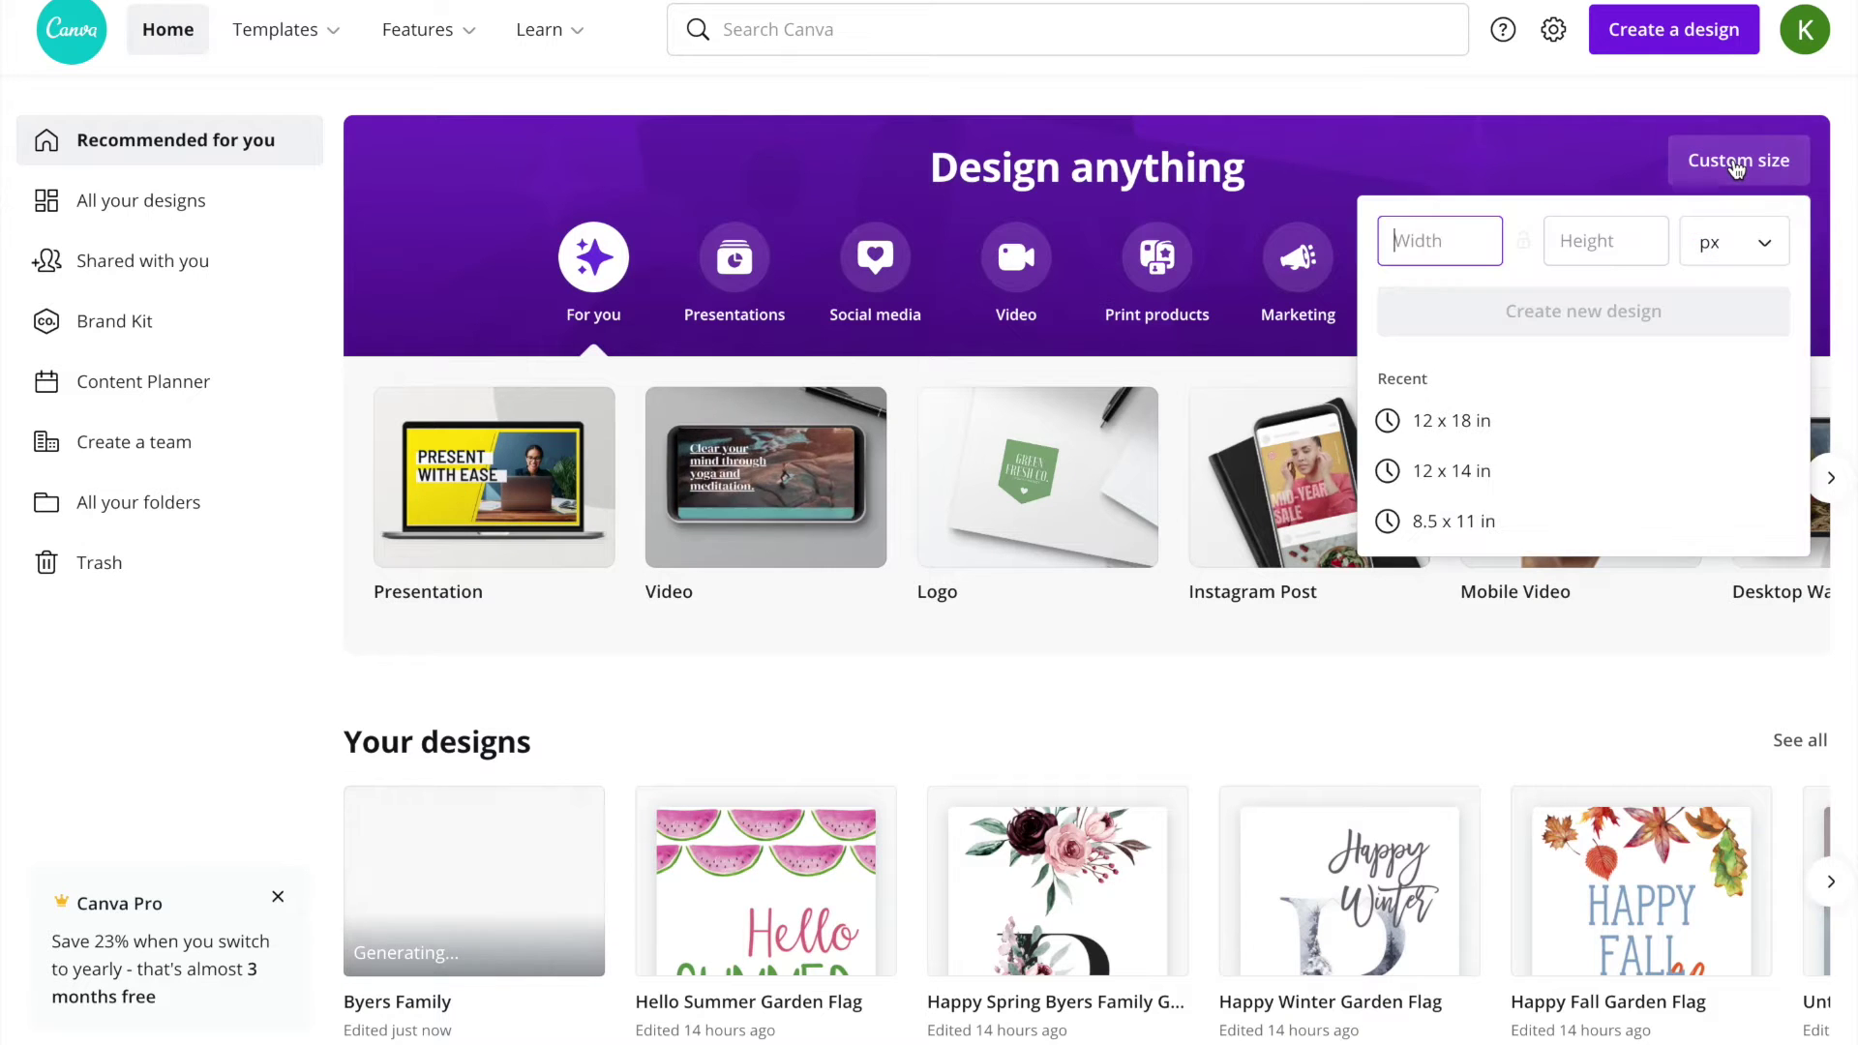
click(1438, 519)
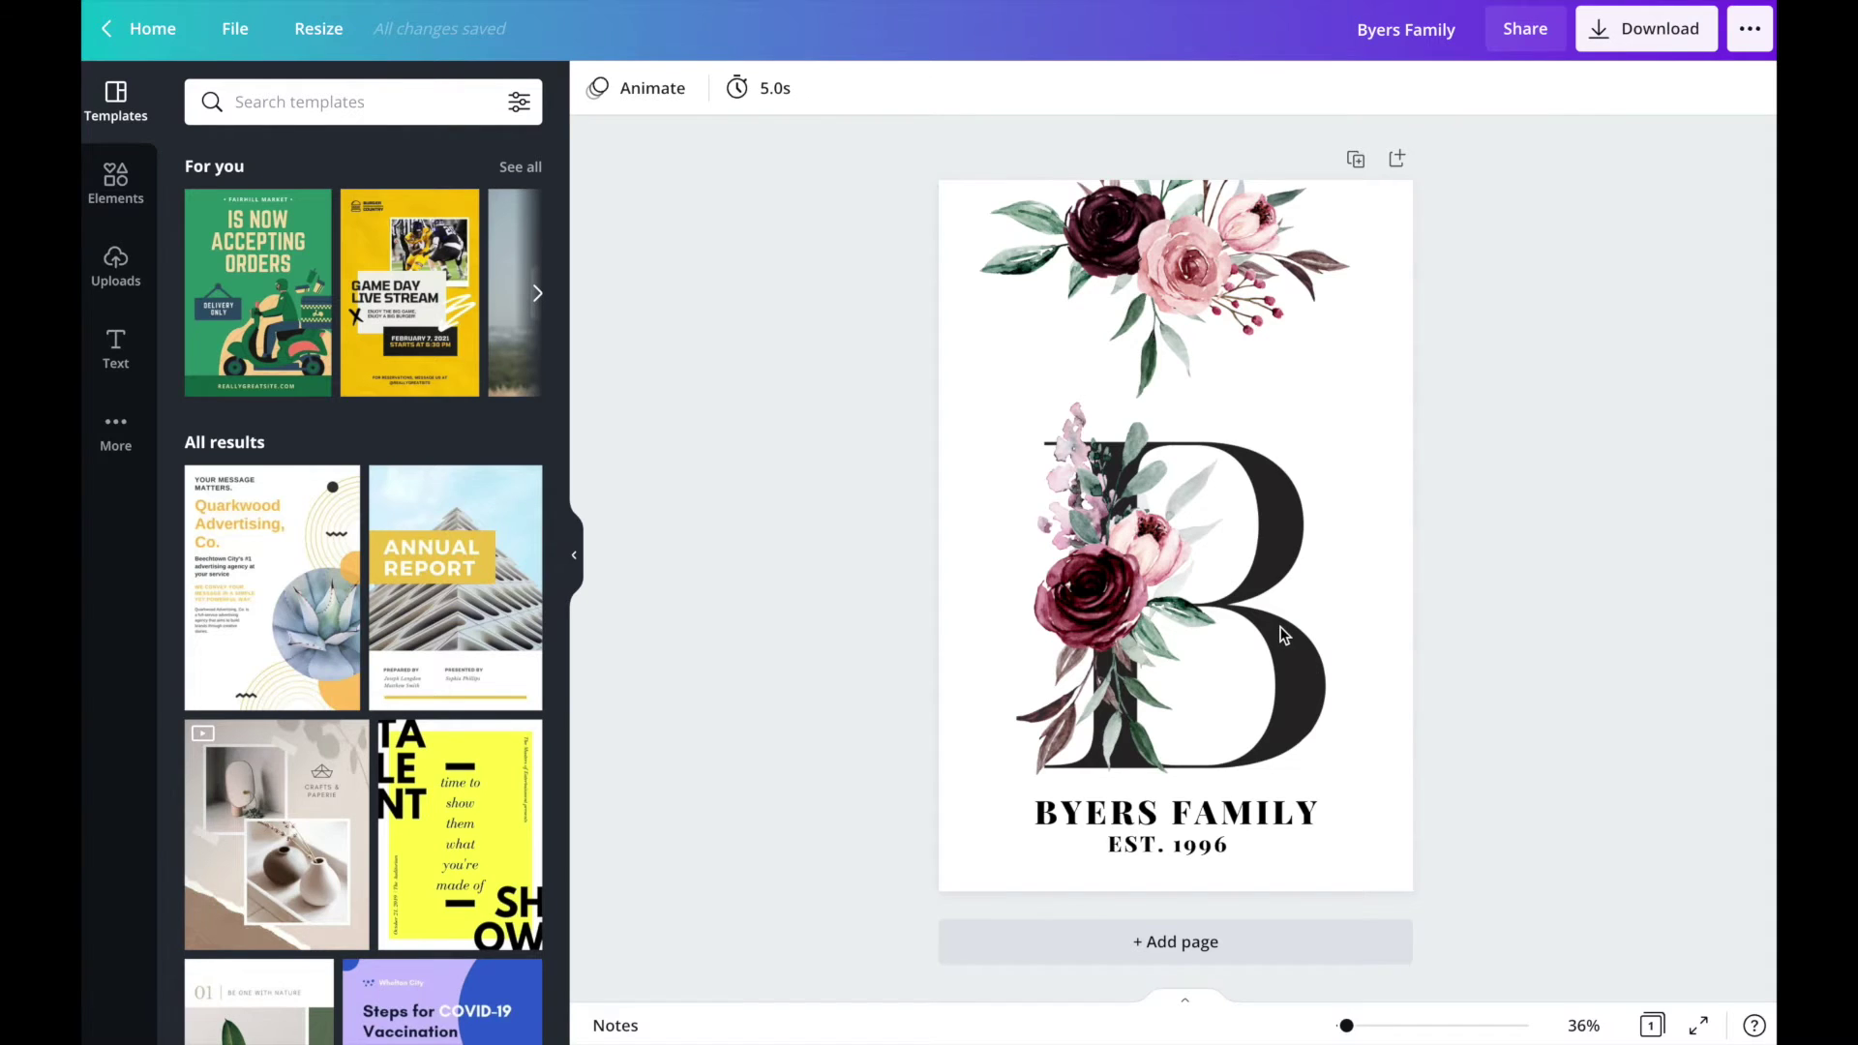
- Copy the floral monogram B from the flag design into the blank 8.5 x 11 in design and centre it on the page
click(1282, 636)
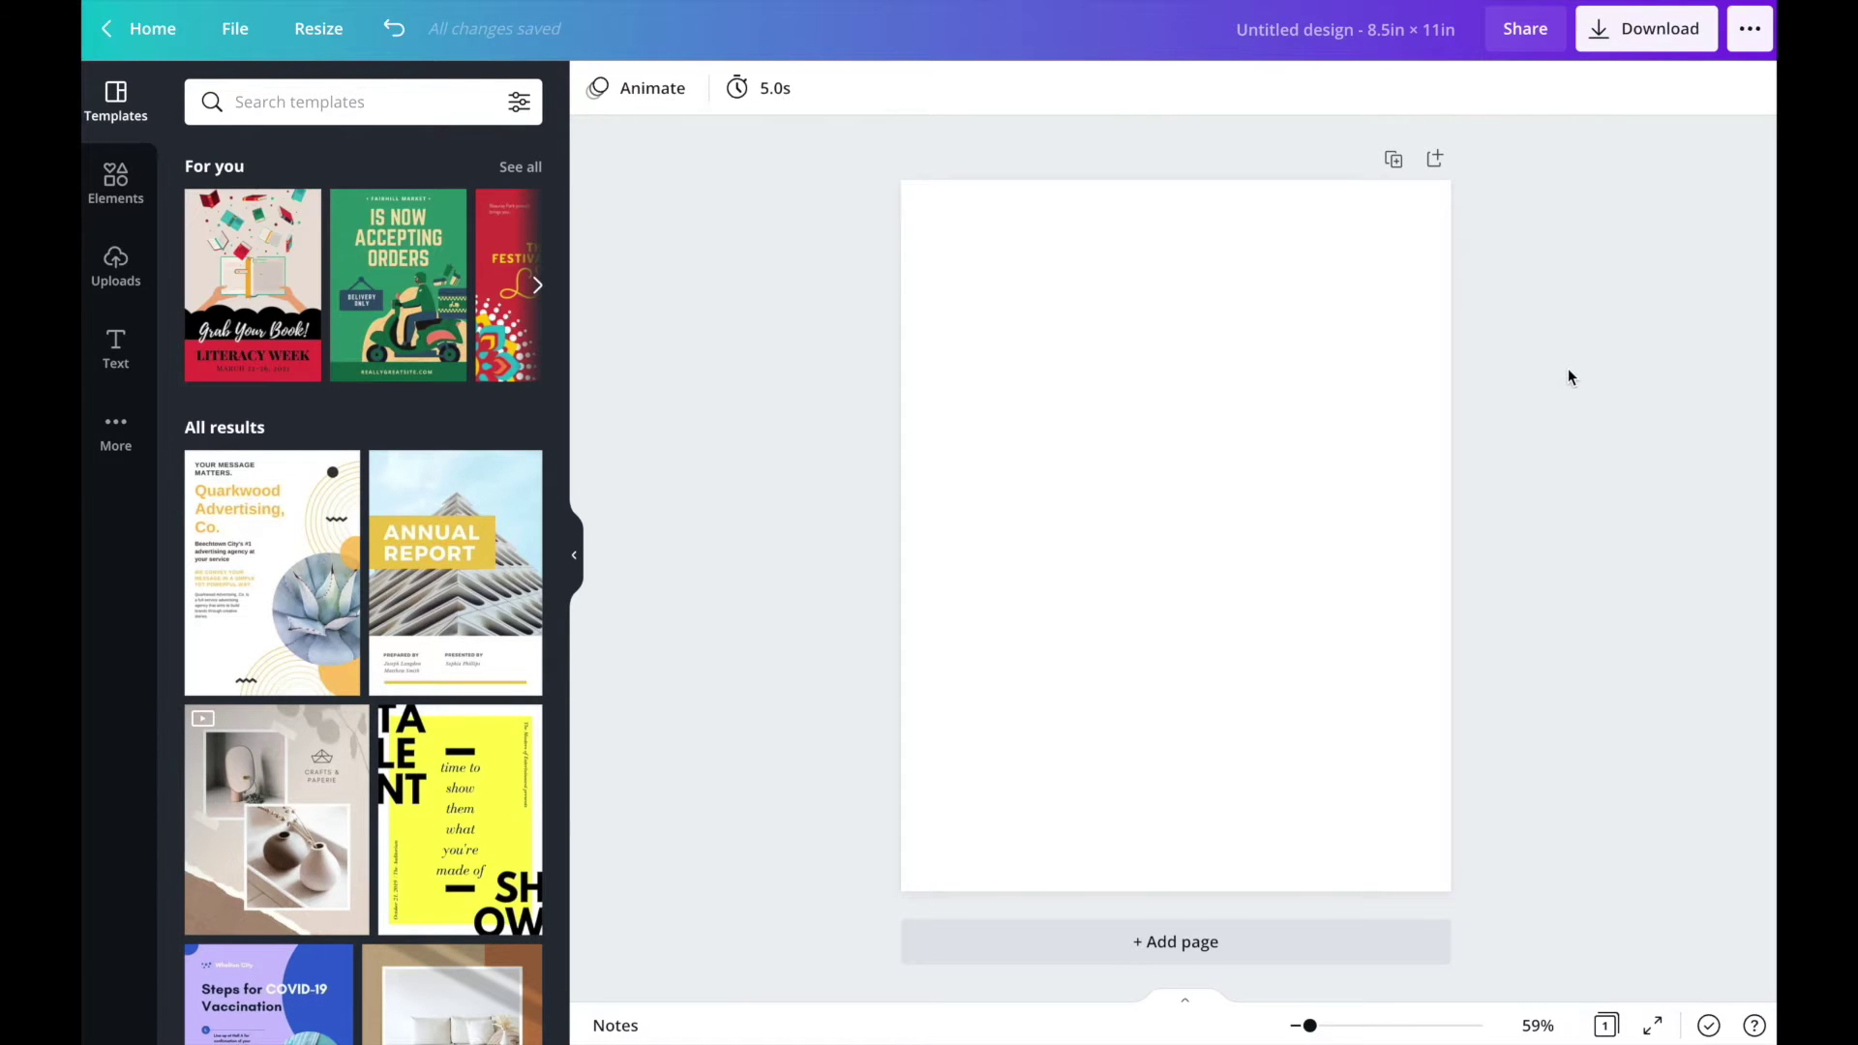
key(ctrl+v)
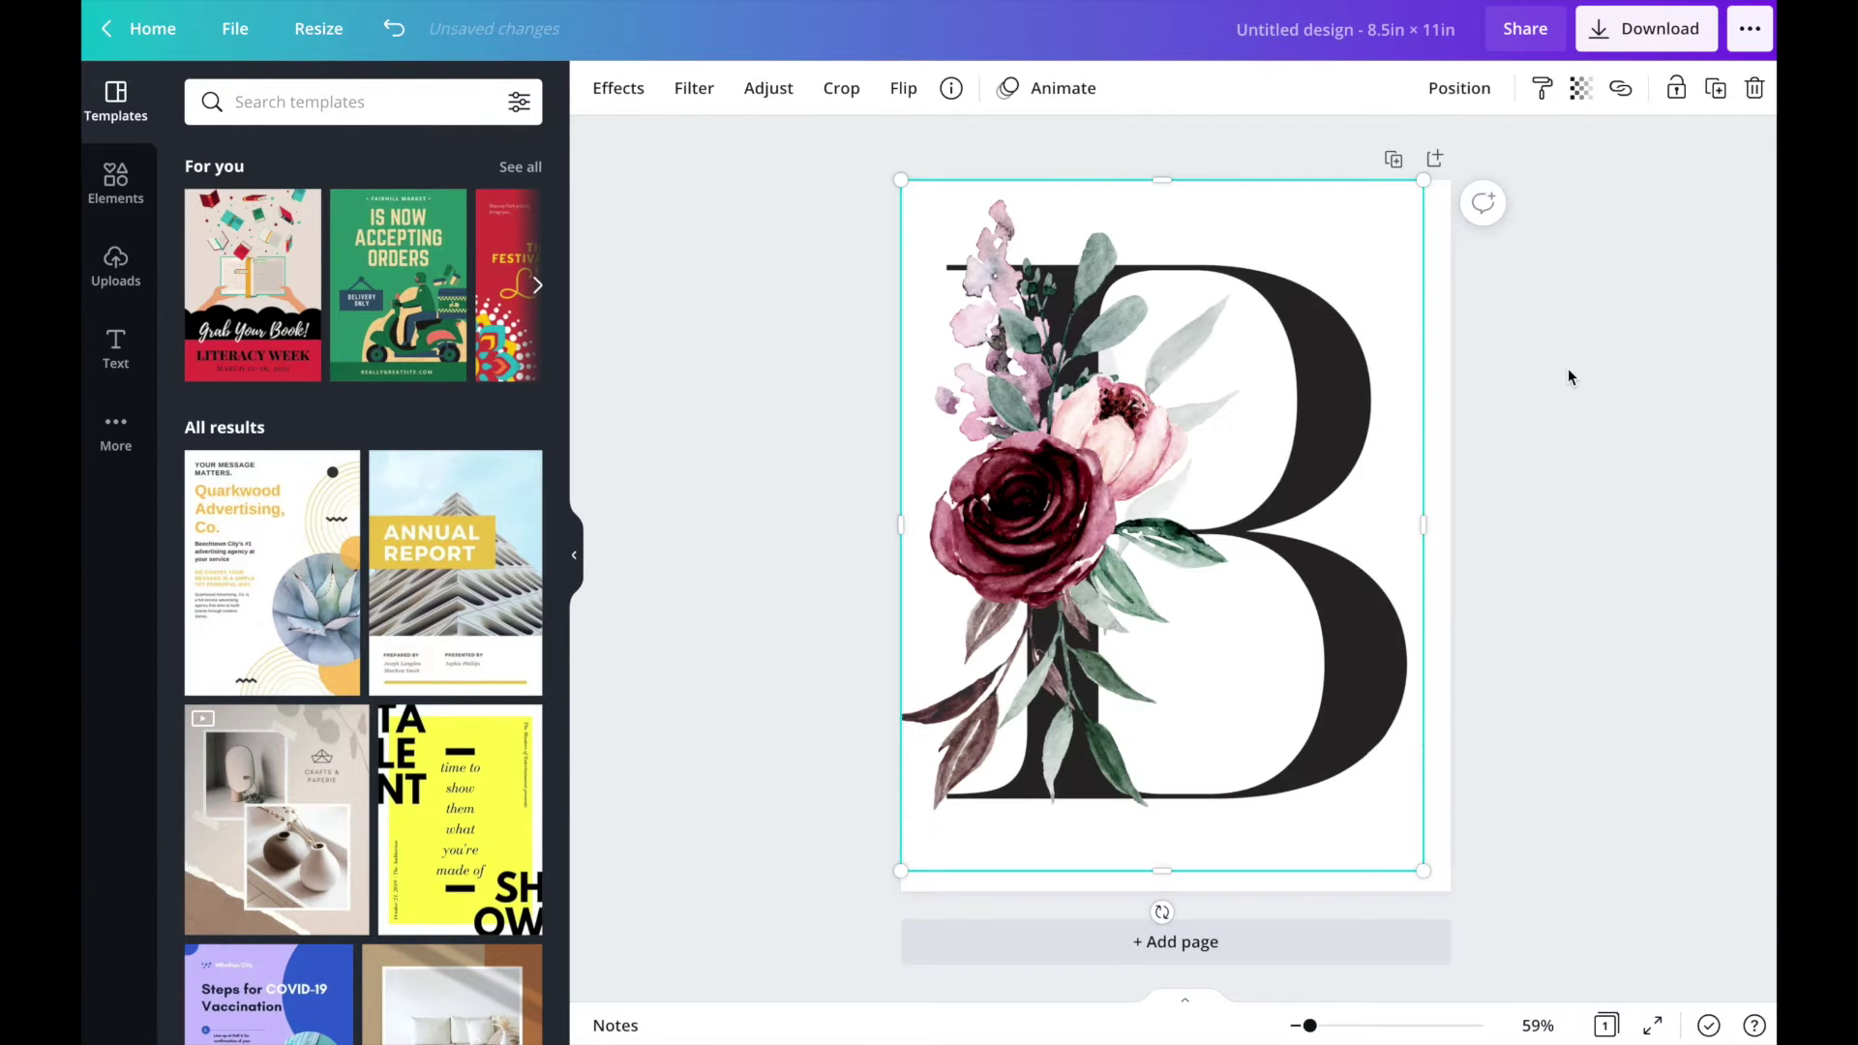
drag(1272, 427, 1284, 447)
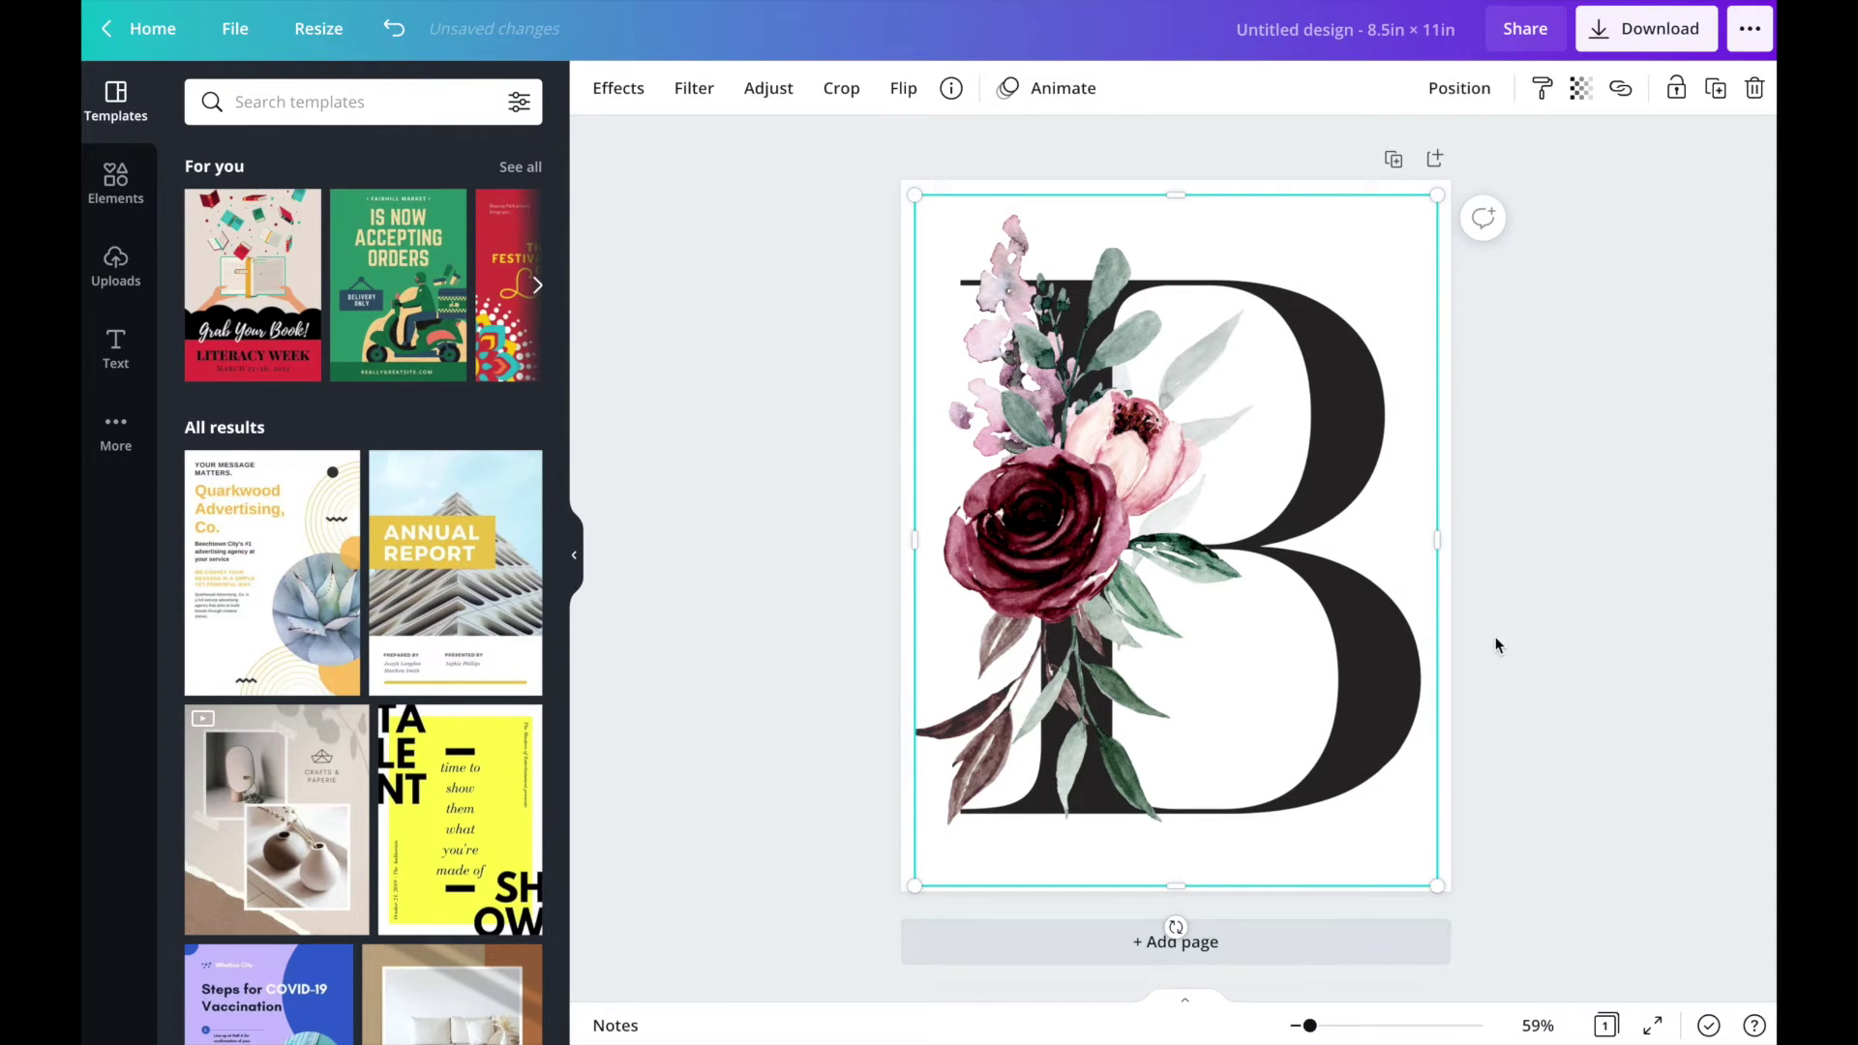
- Add a second page to the 8.5 x 11 in design, copy the flag's floral bouquet onto it, and move it toward the page's upper edge
click(1174, 937)
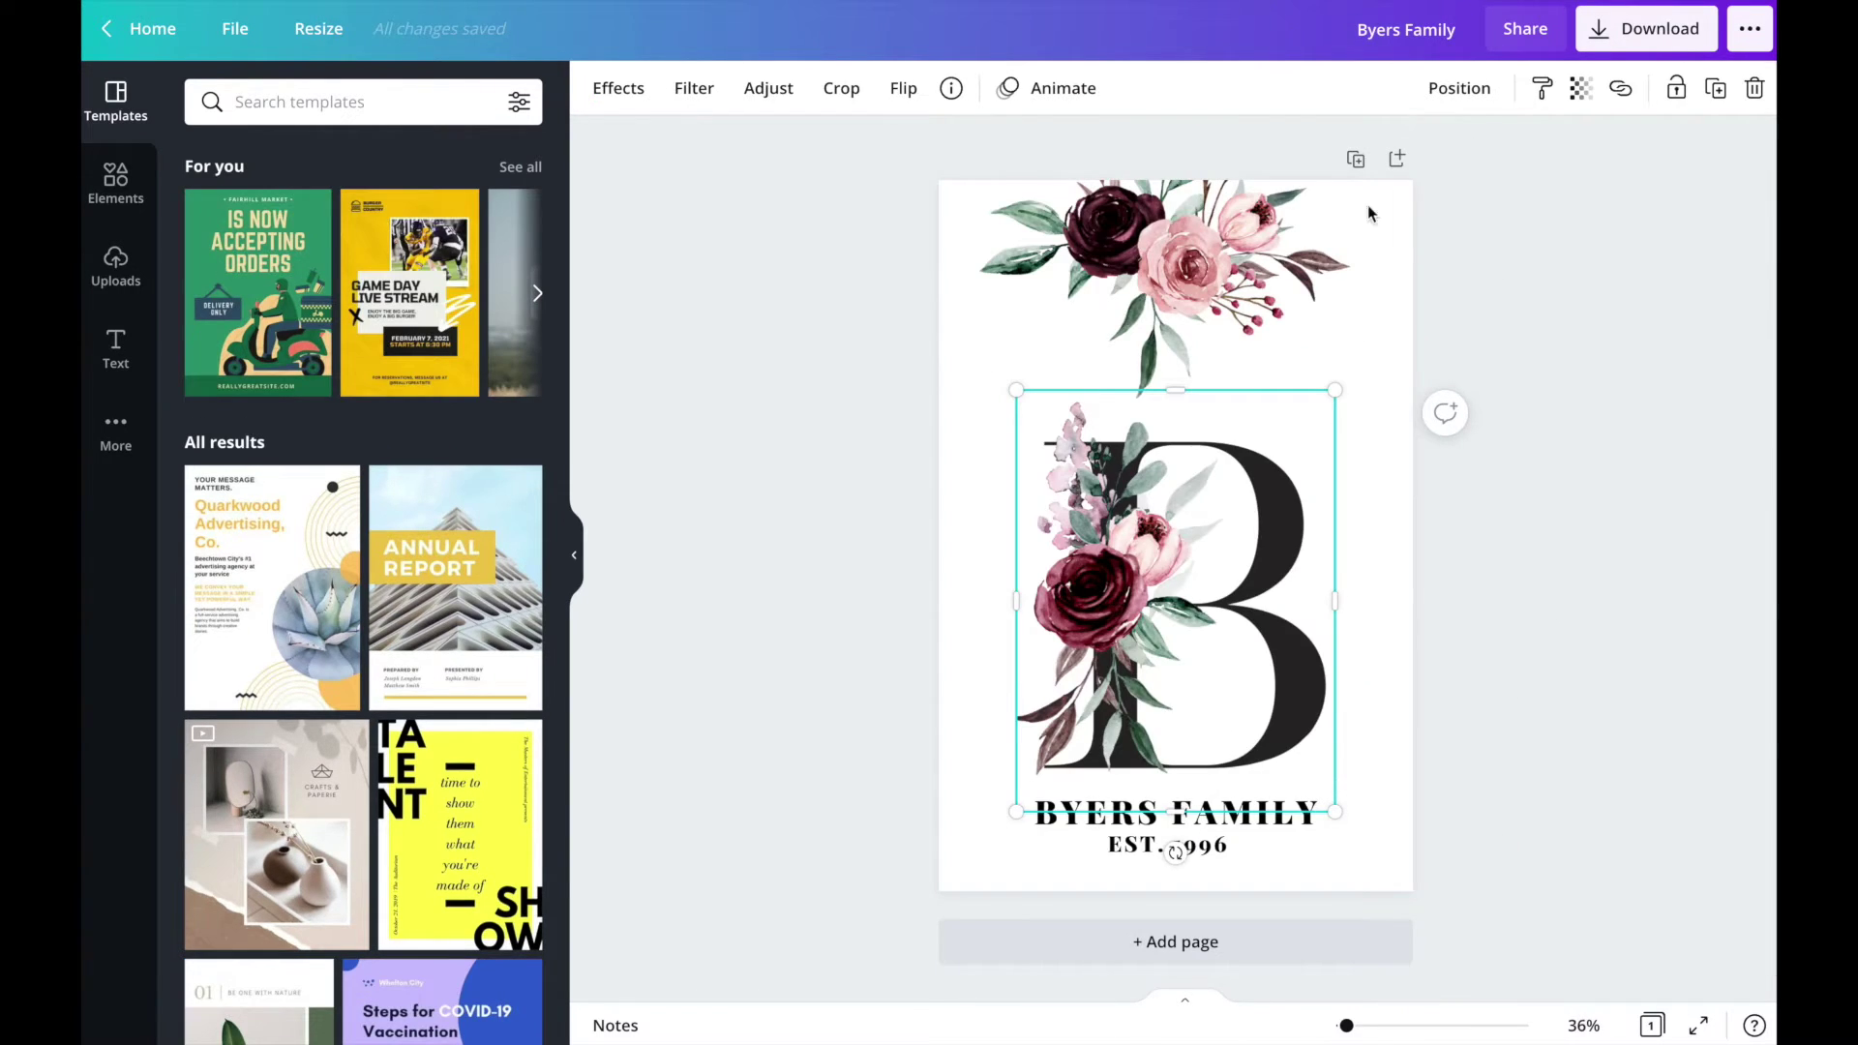
click(1215, 235)
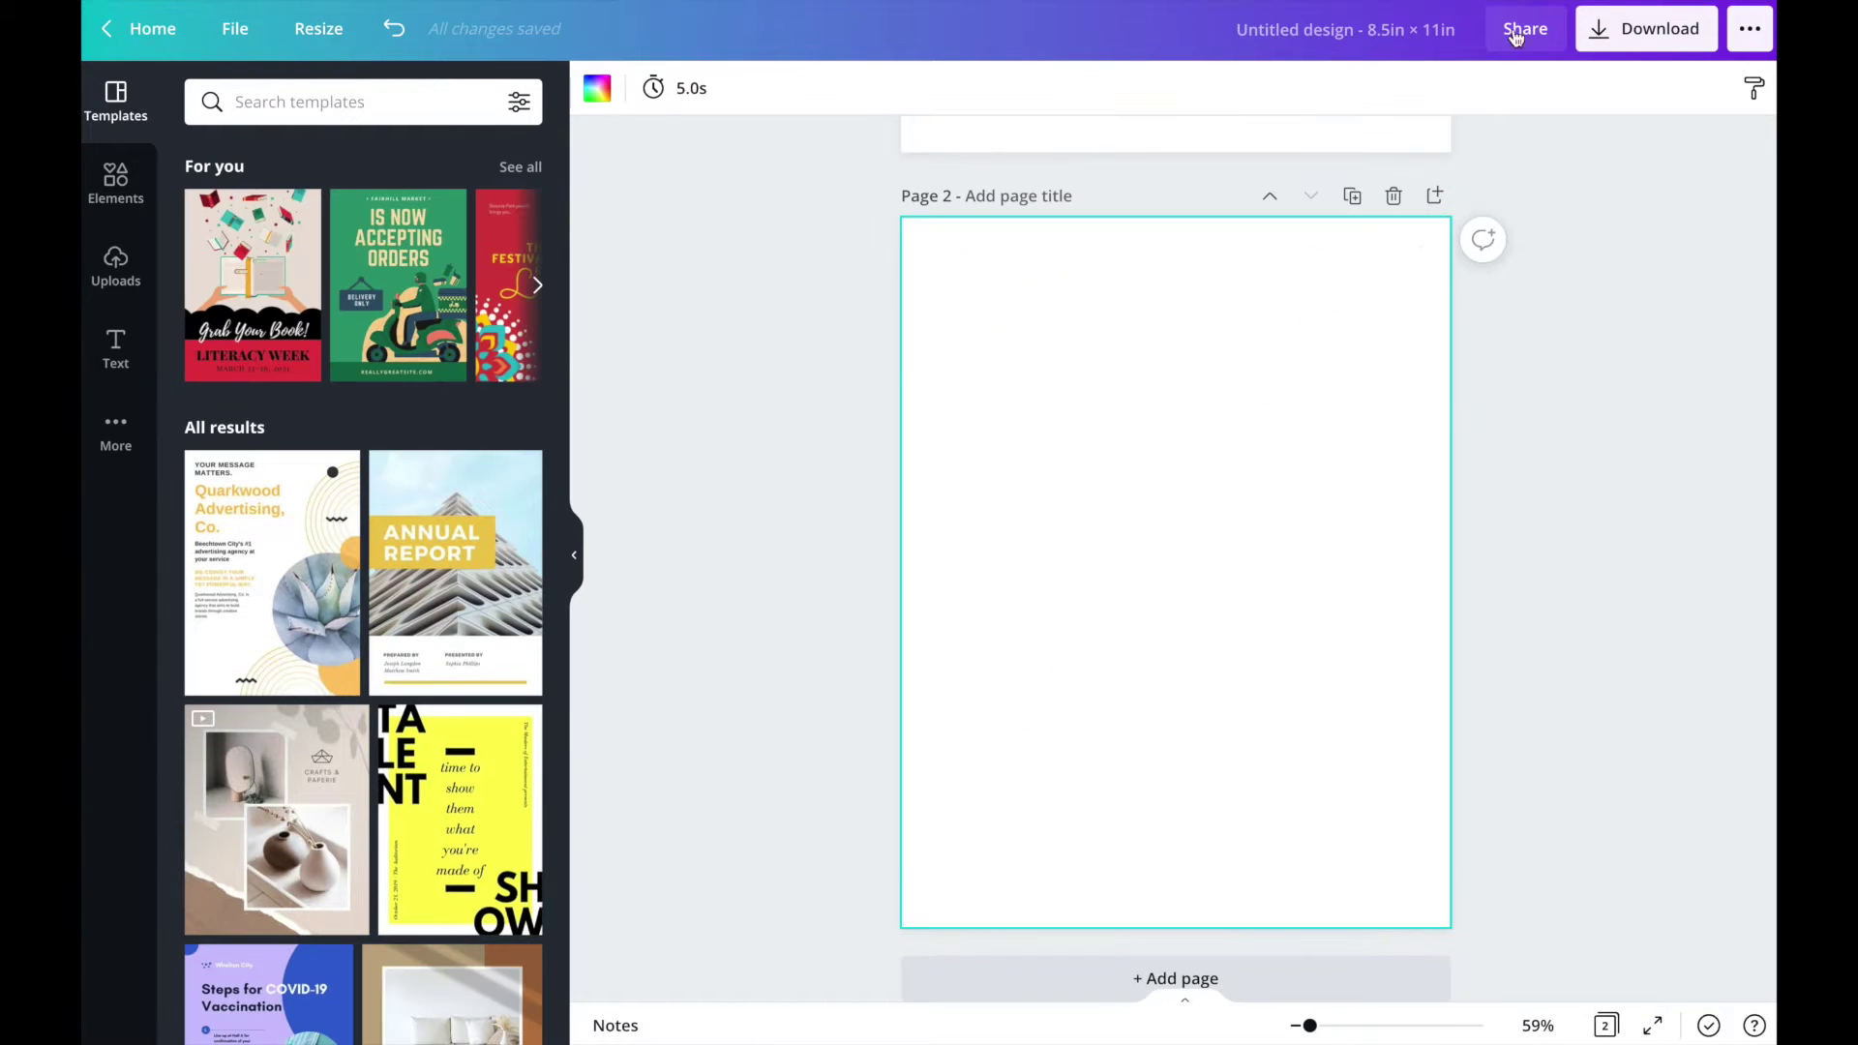
click(1352, 453)
key(ctrl+v)
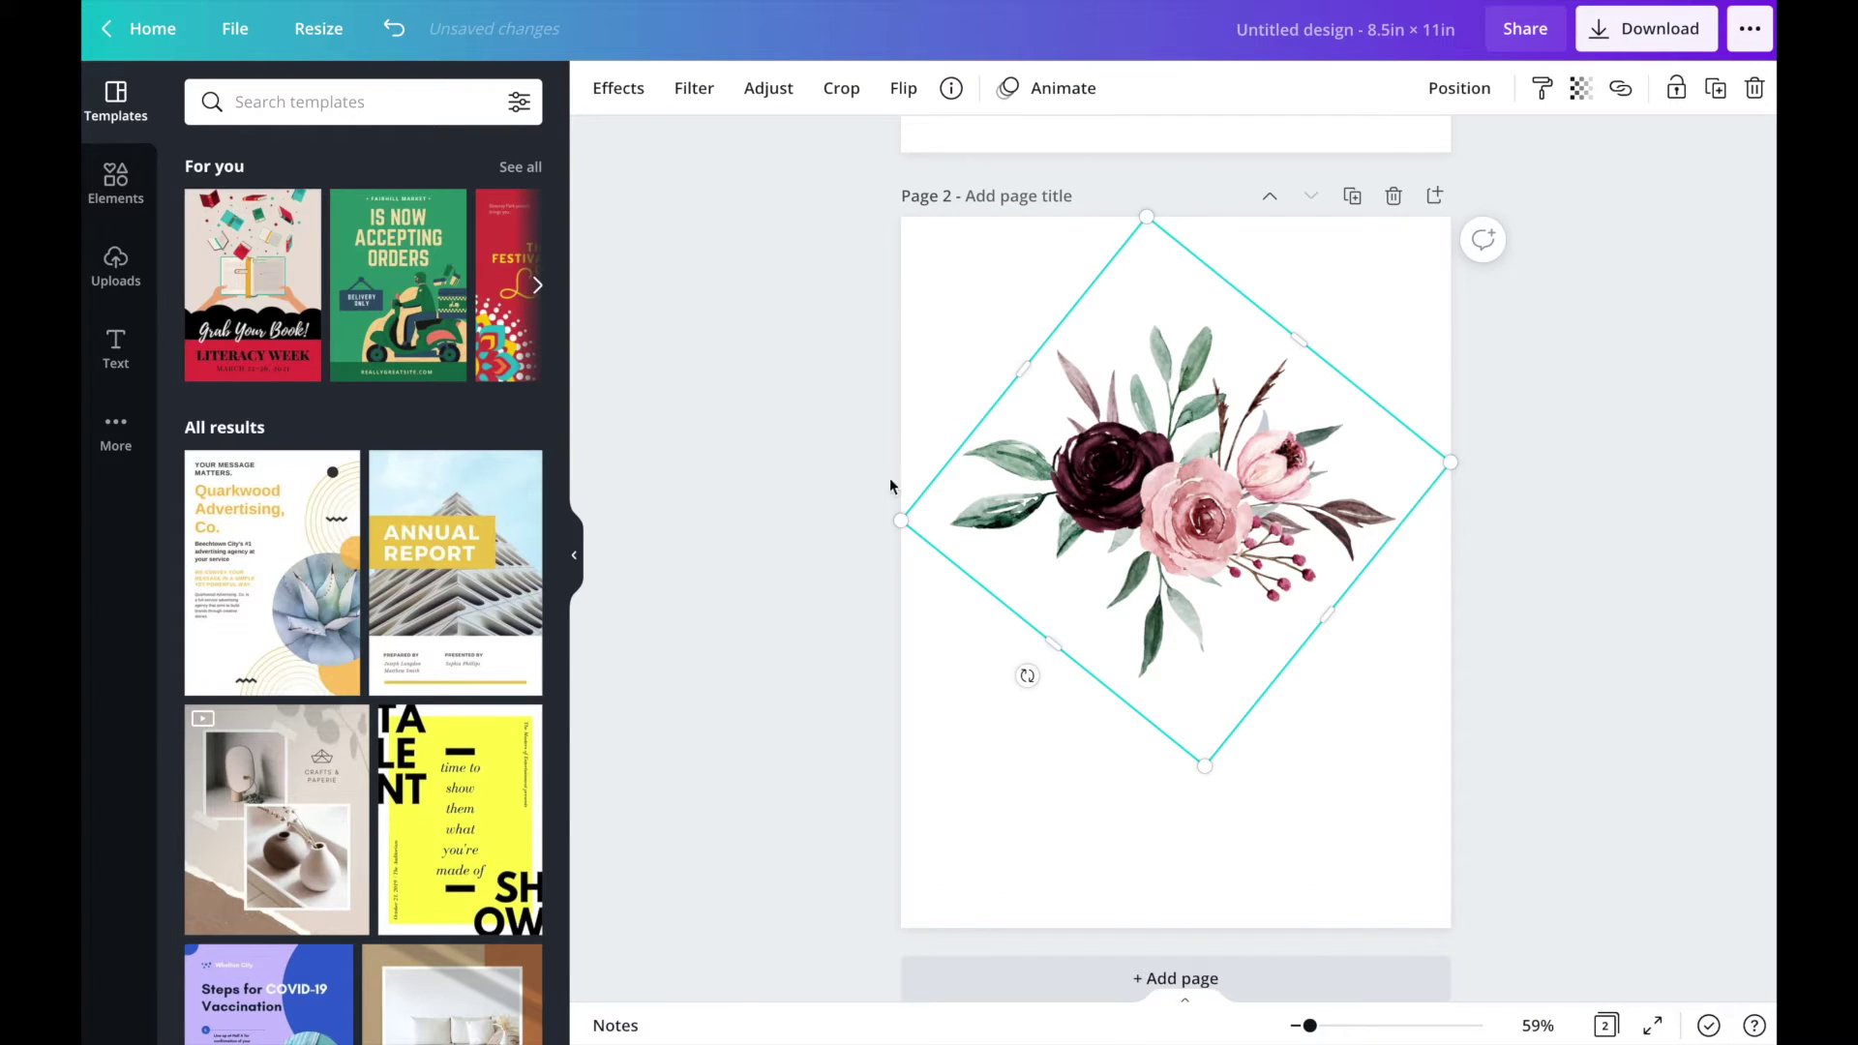
drag(1209, 503, 1207, 438)
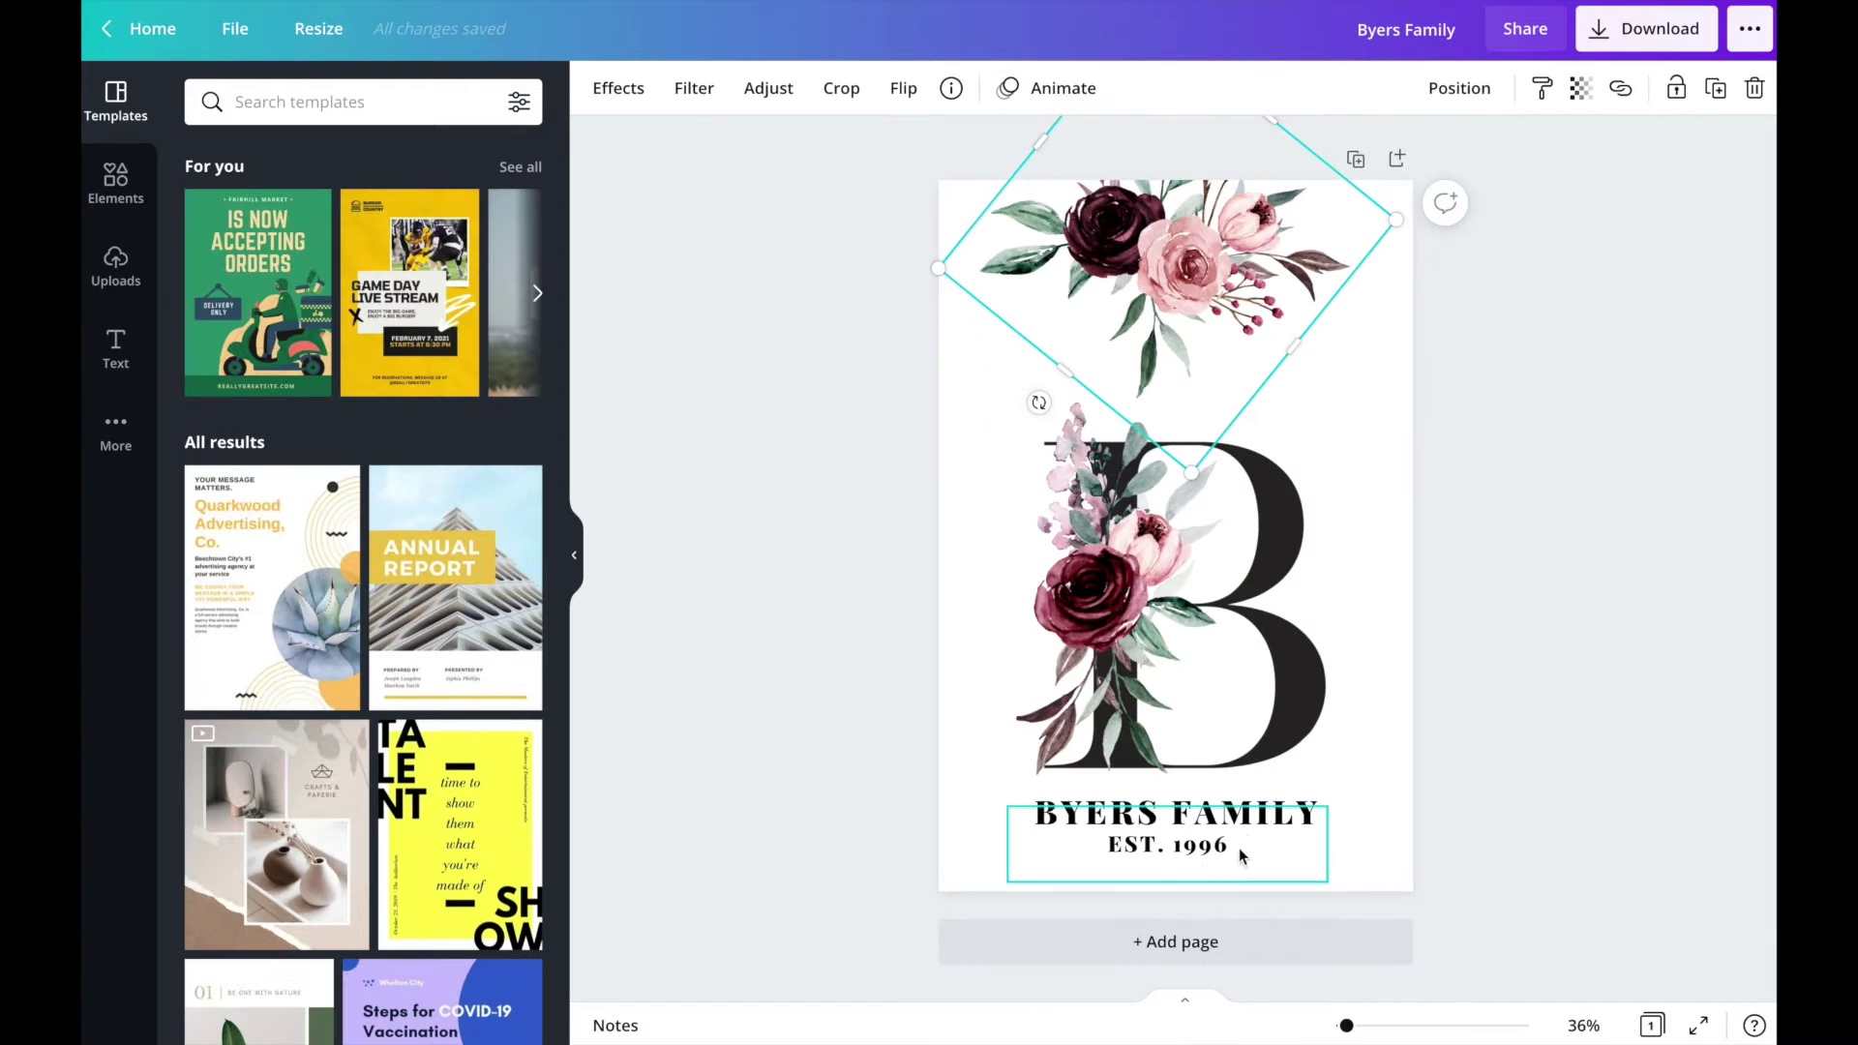
- Copy the family name text from the flag design onto page 2 of the 8.5 x 11 in design and place it below the bouquet
click(1129, 846)
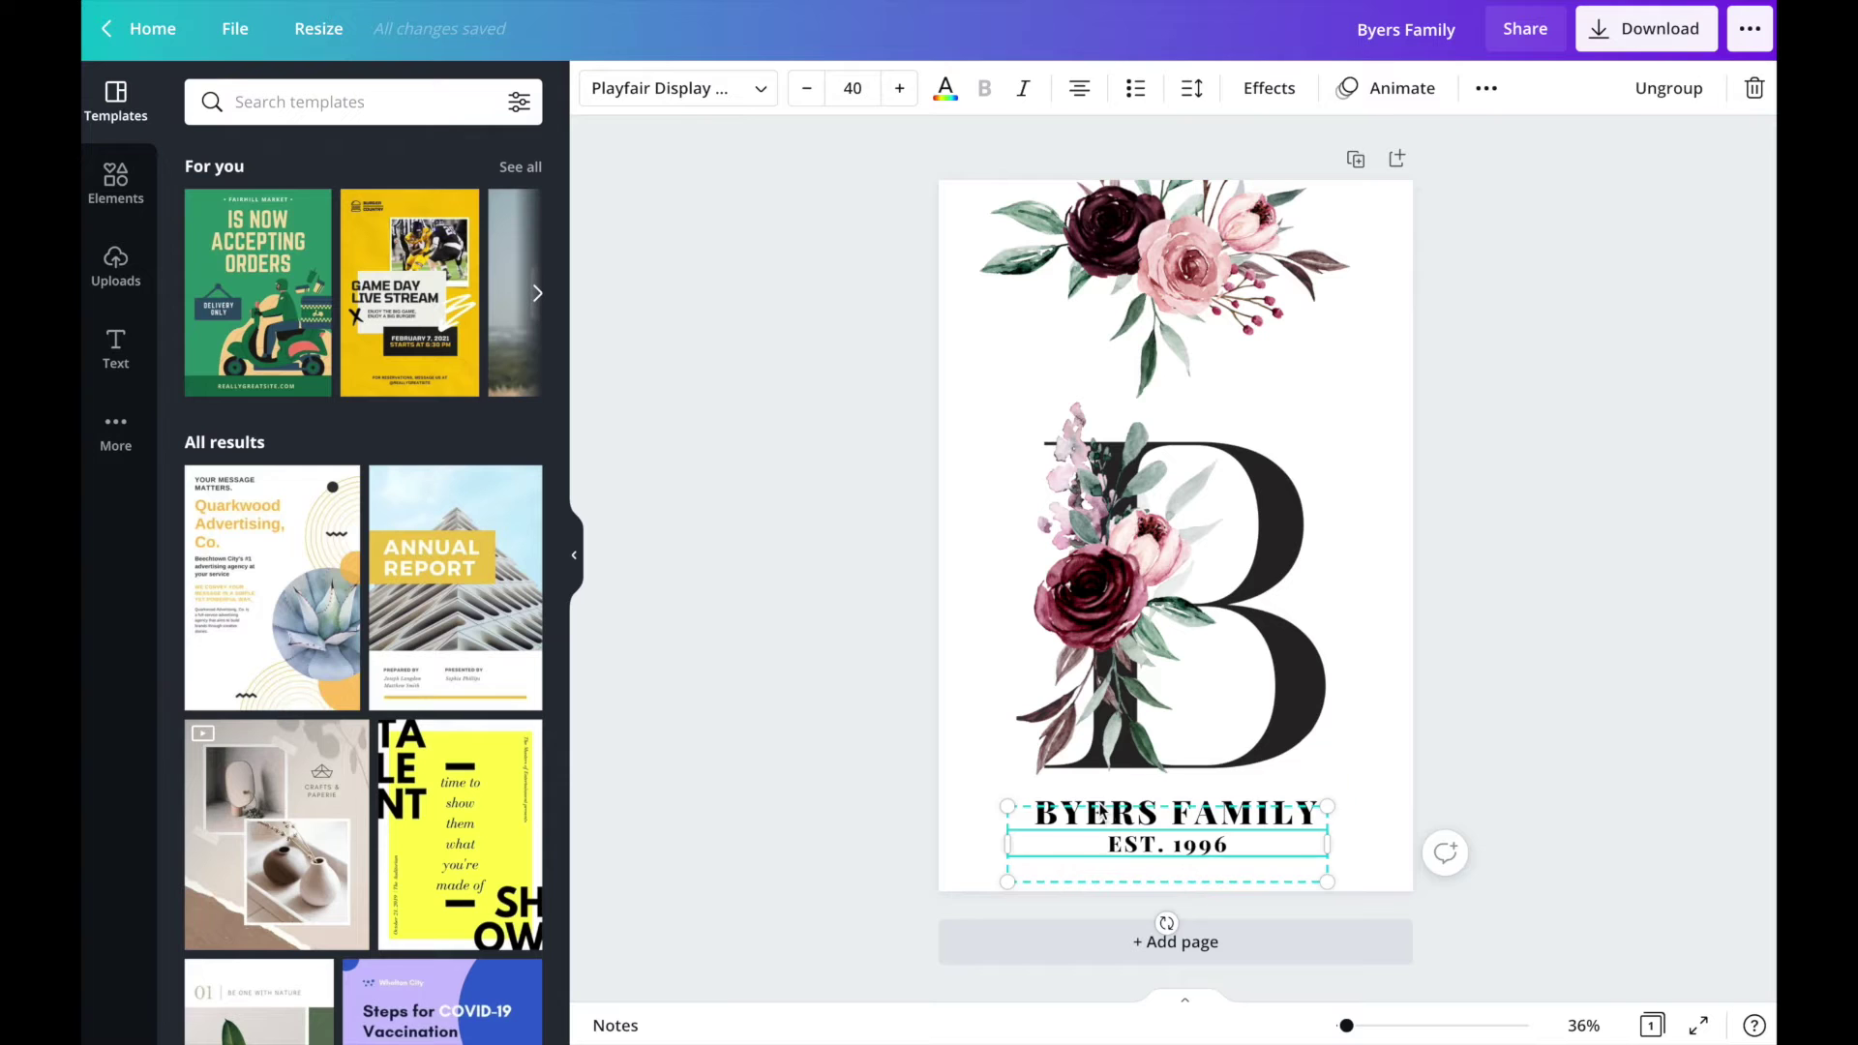
click(1101, 809)
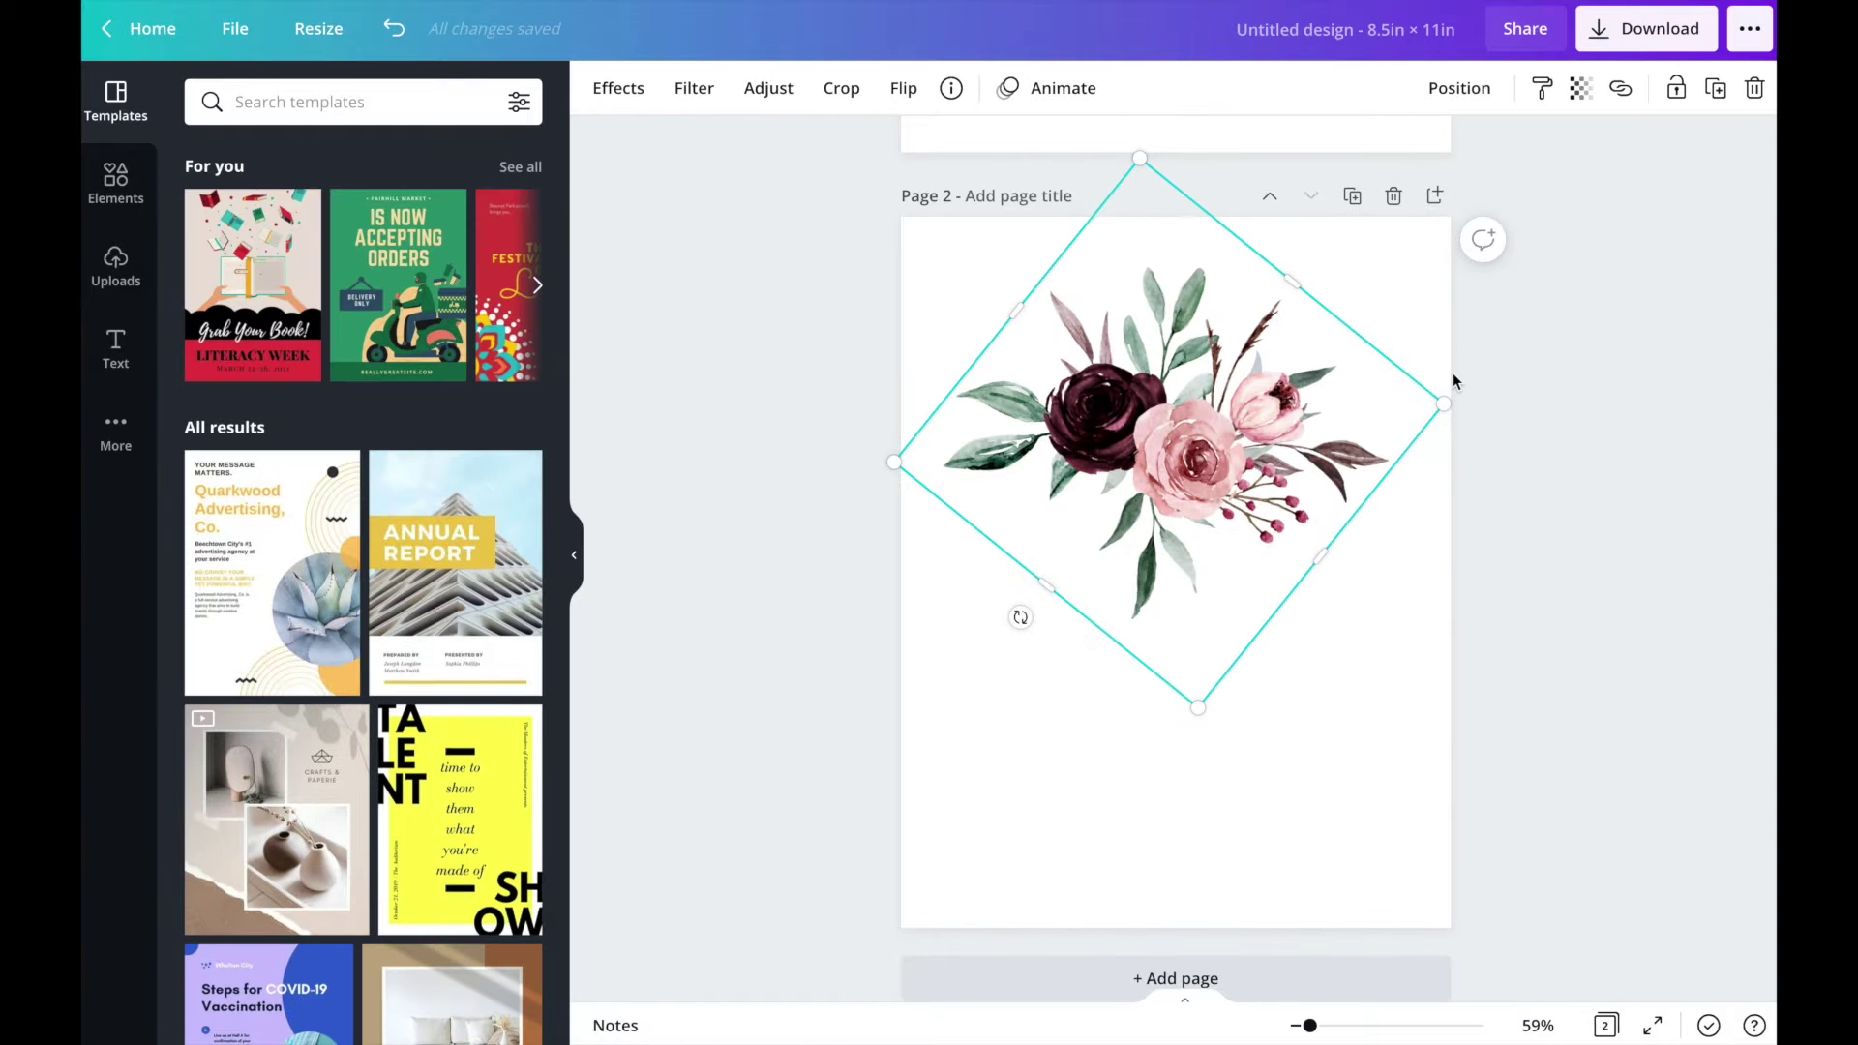
key(ctrl+v)
drag(1200, 286, 1204, 676)
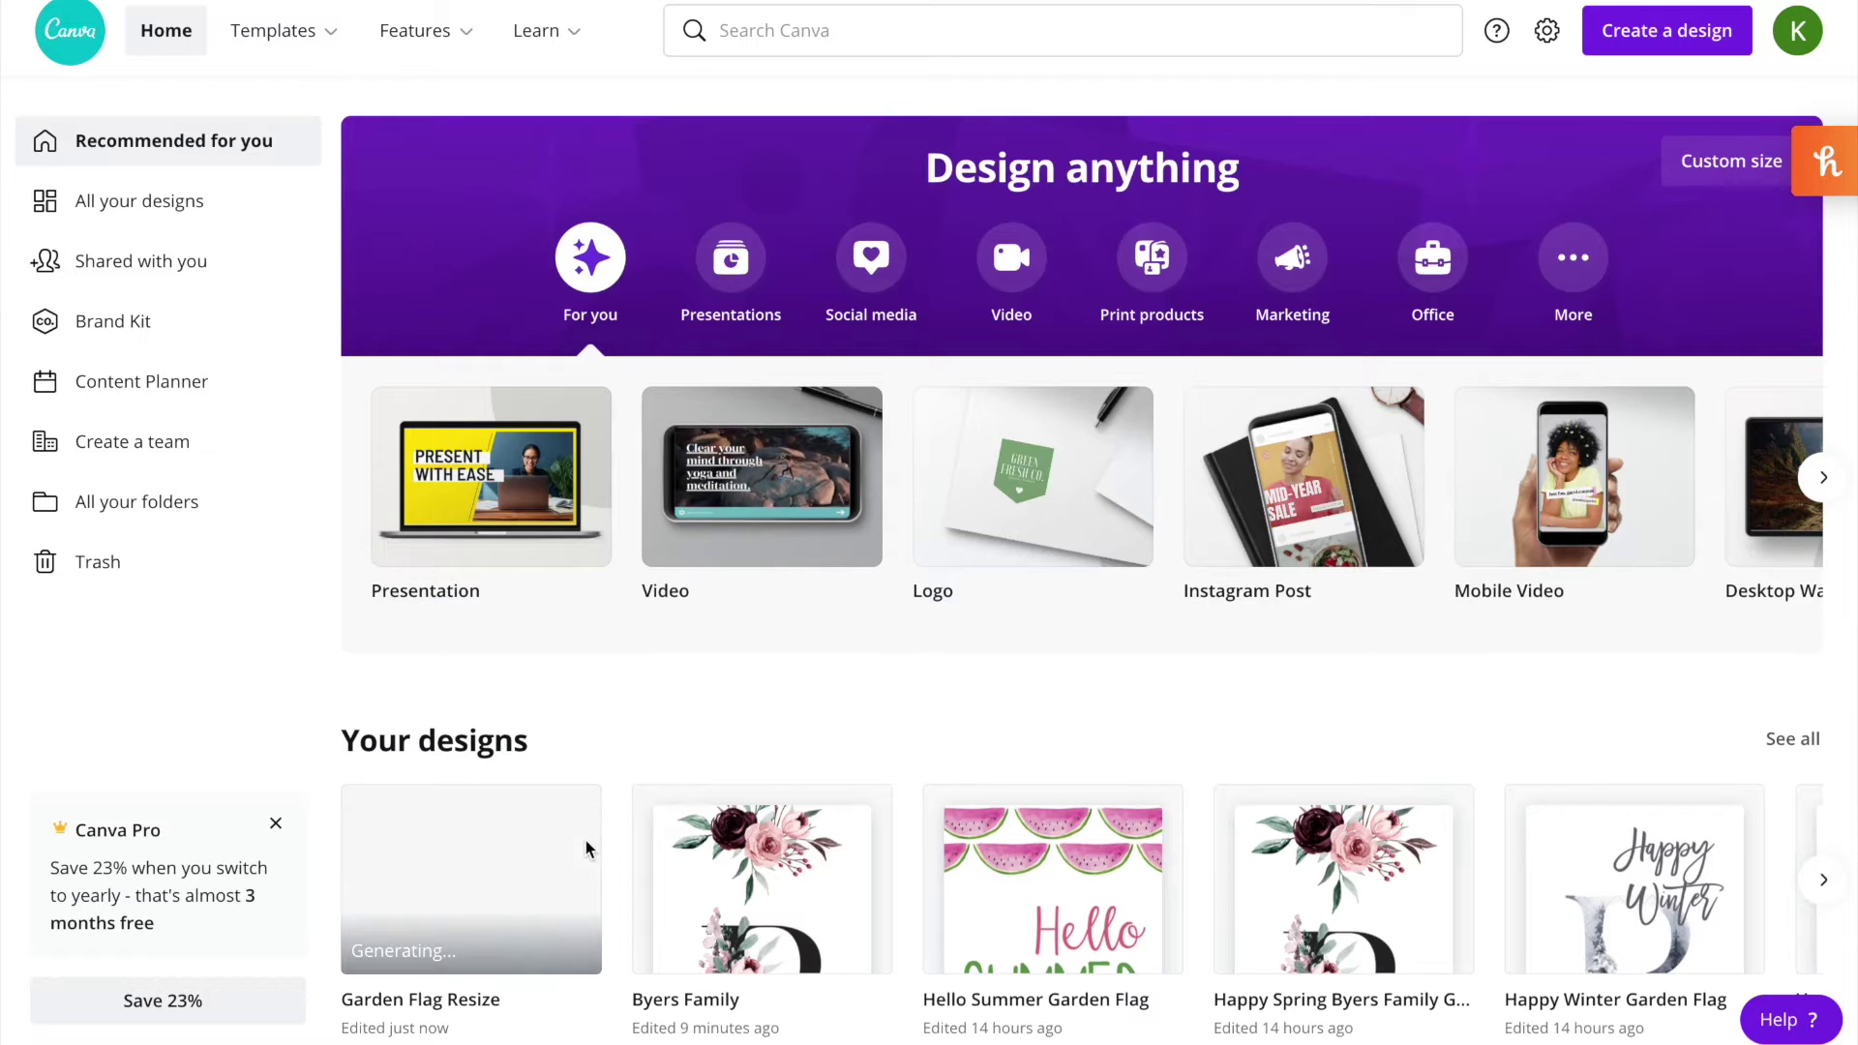
scroll(585, 841, down, 2)
scroll(584, 840, down, 2)
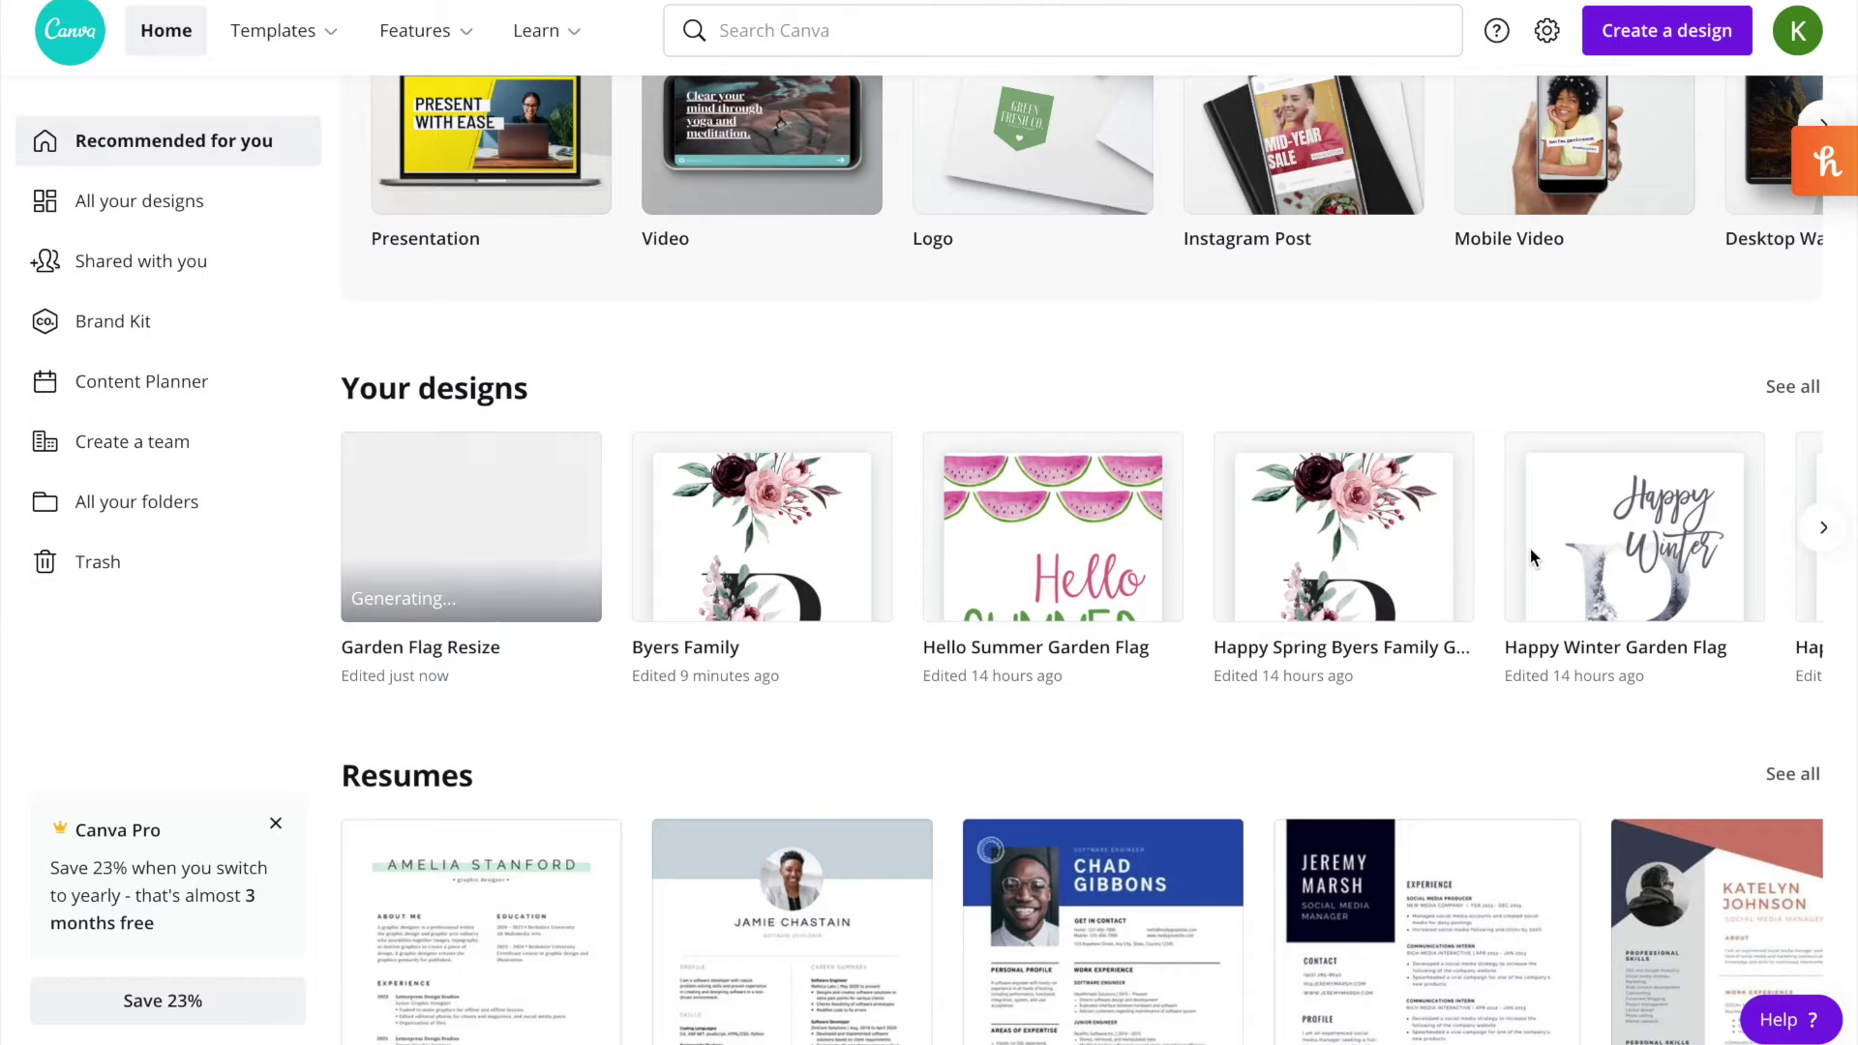
- Open the Happy Fall Garden Flag design from the saved designs
scroll(1558, 548, right, 4)
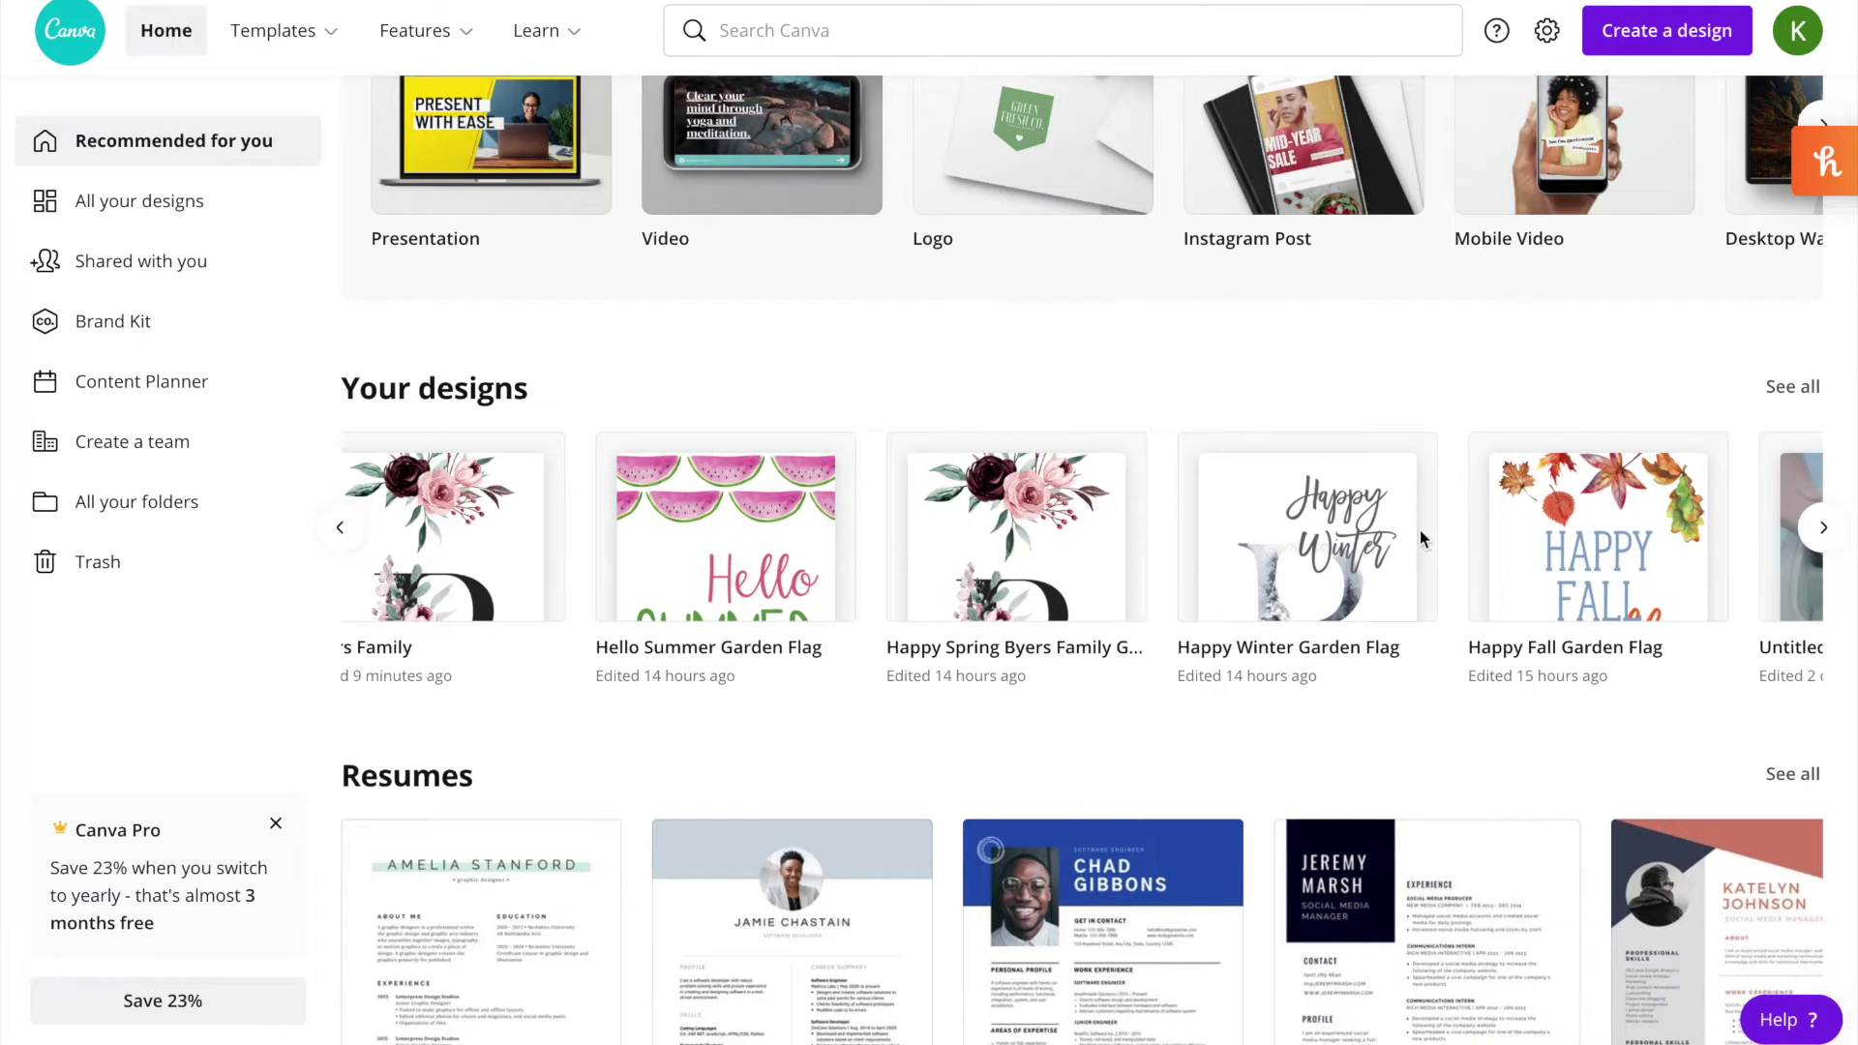
click(1602, 542)
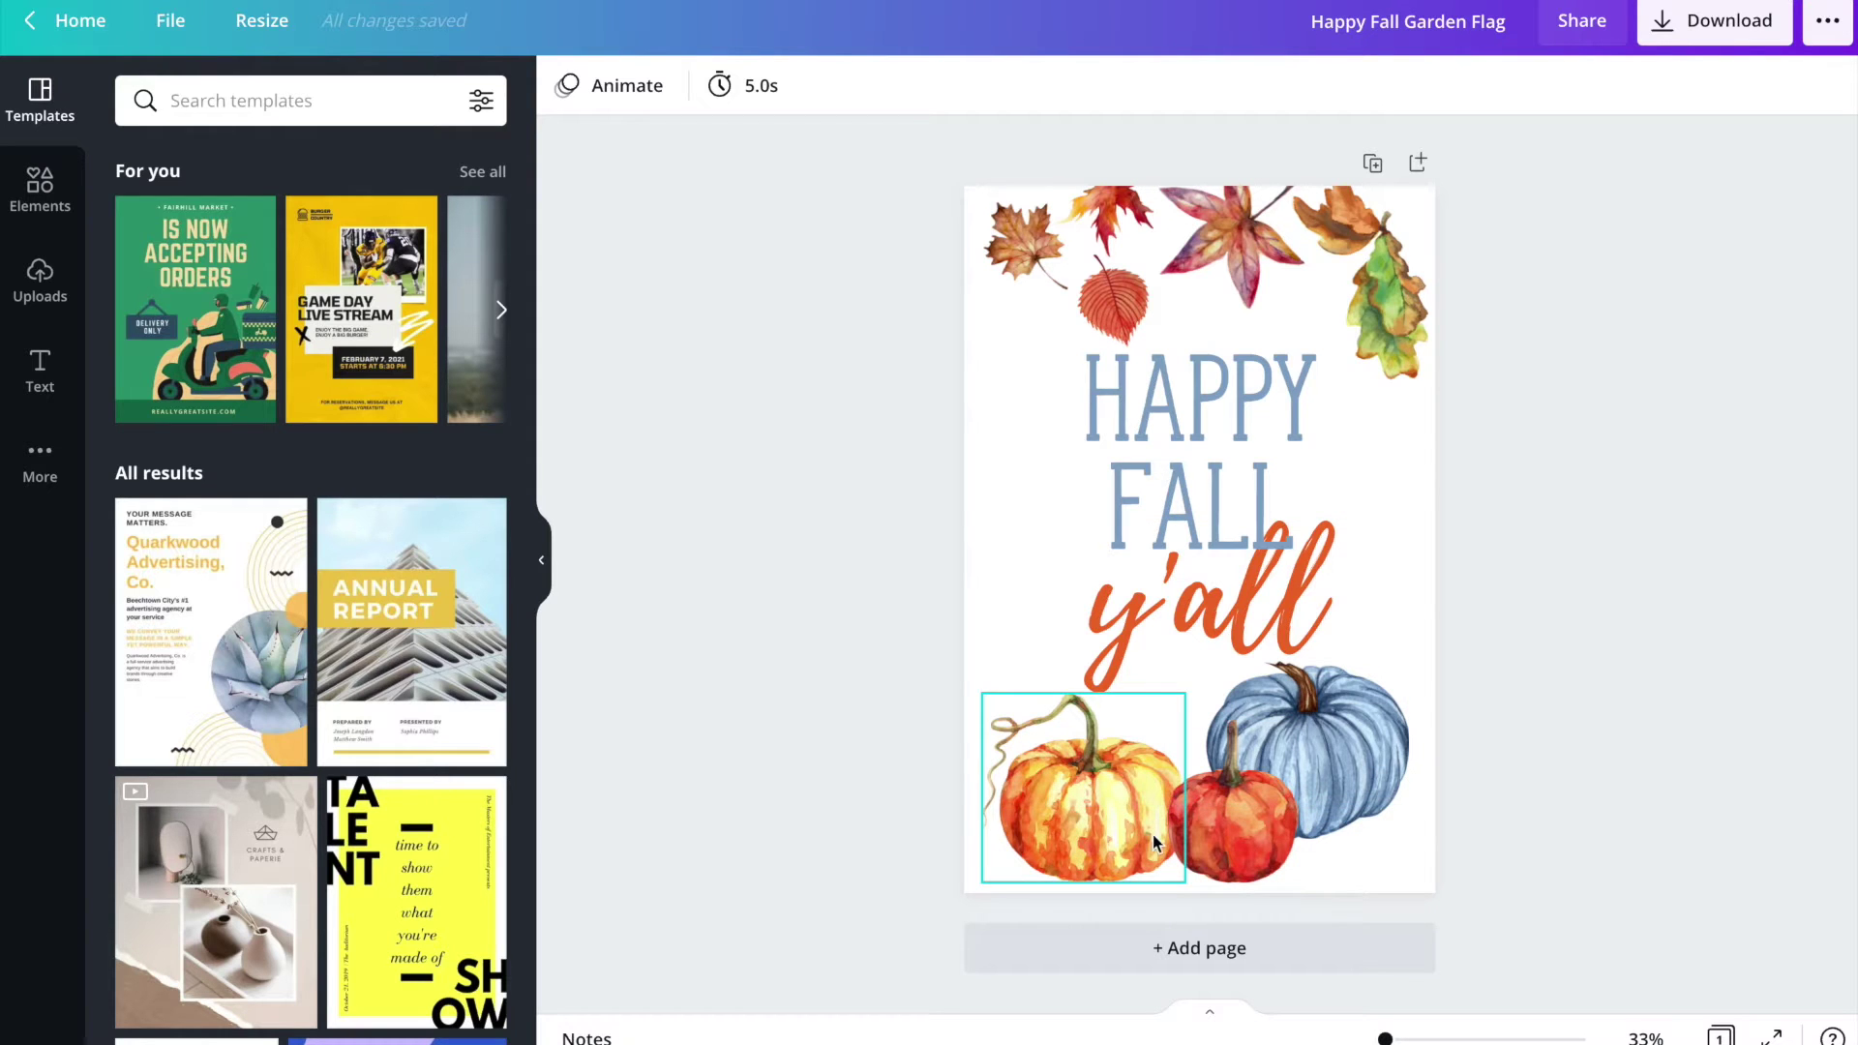
- Search the elements for "watercolor pumpkins" and look through the pumpkin graphics
click(40, 204)
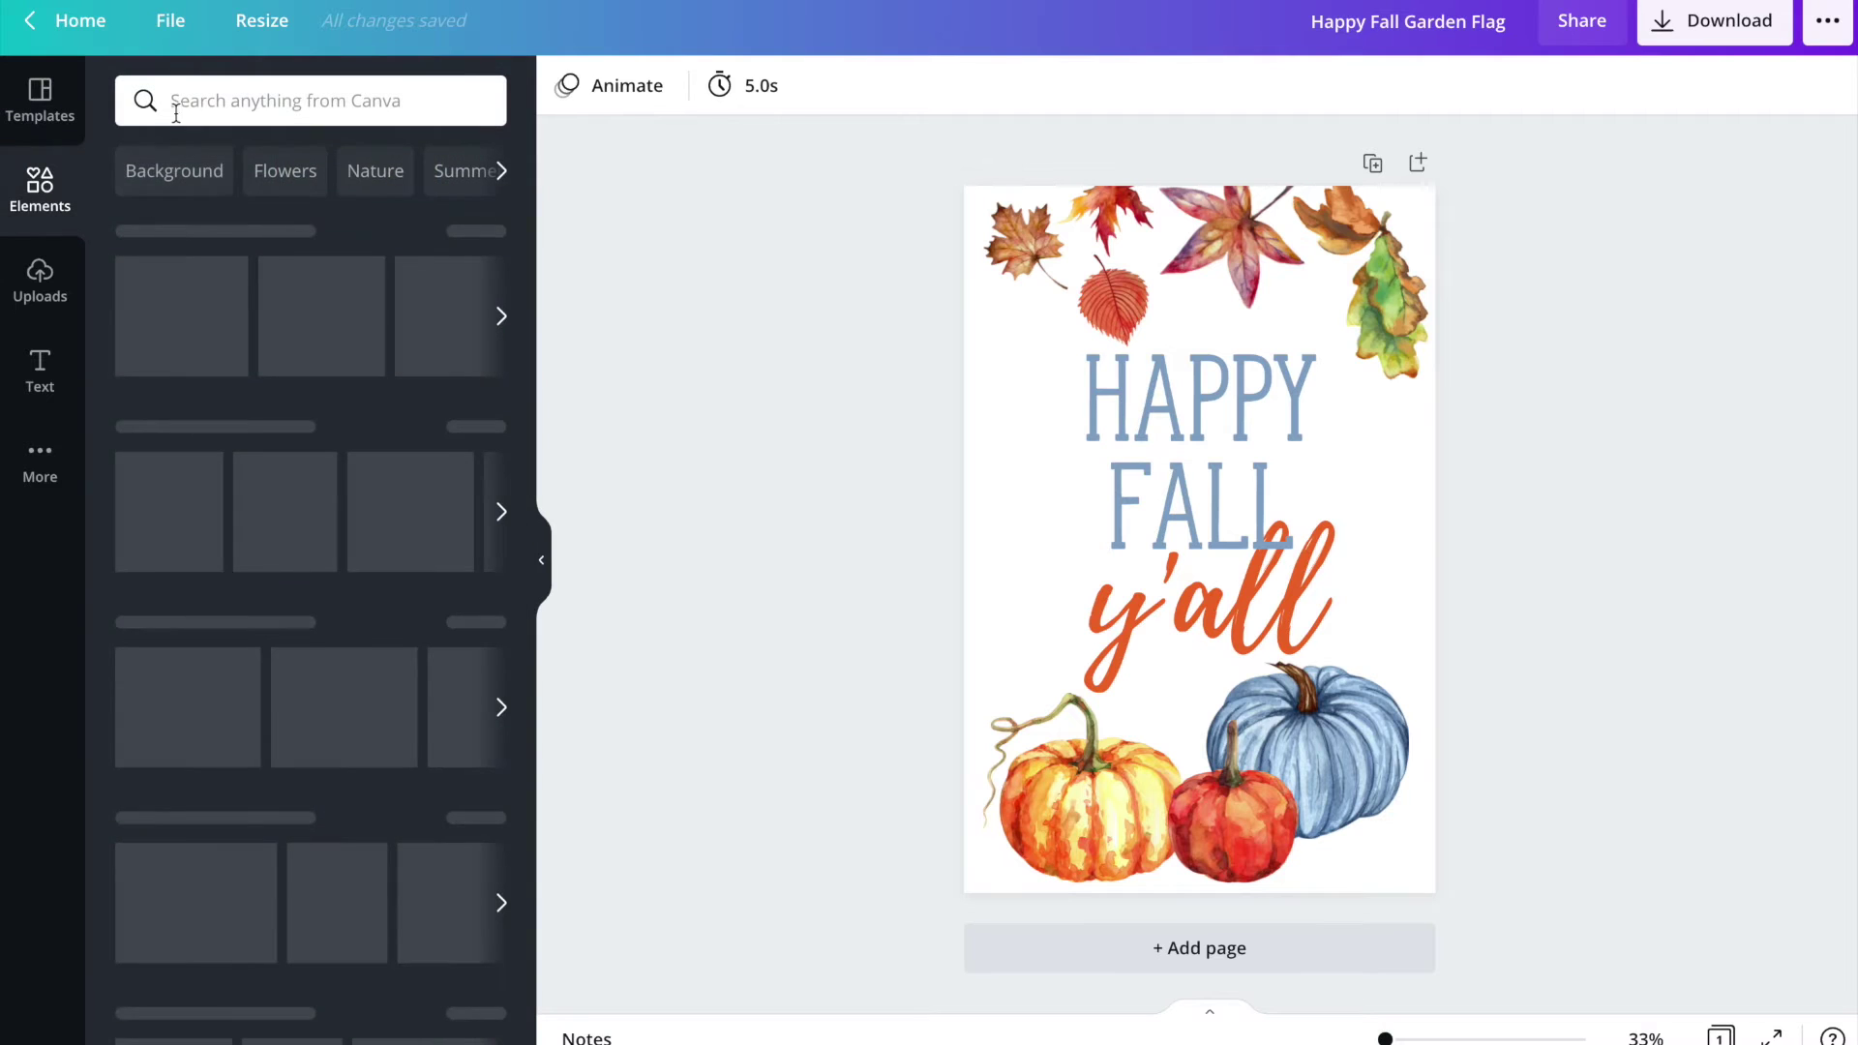
click(208, 109)
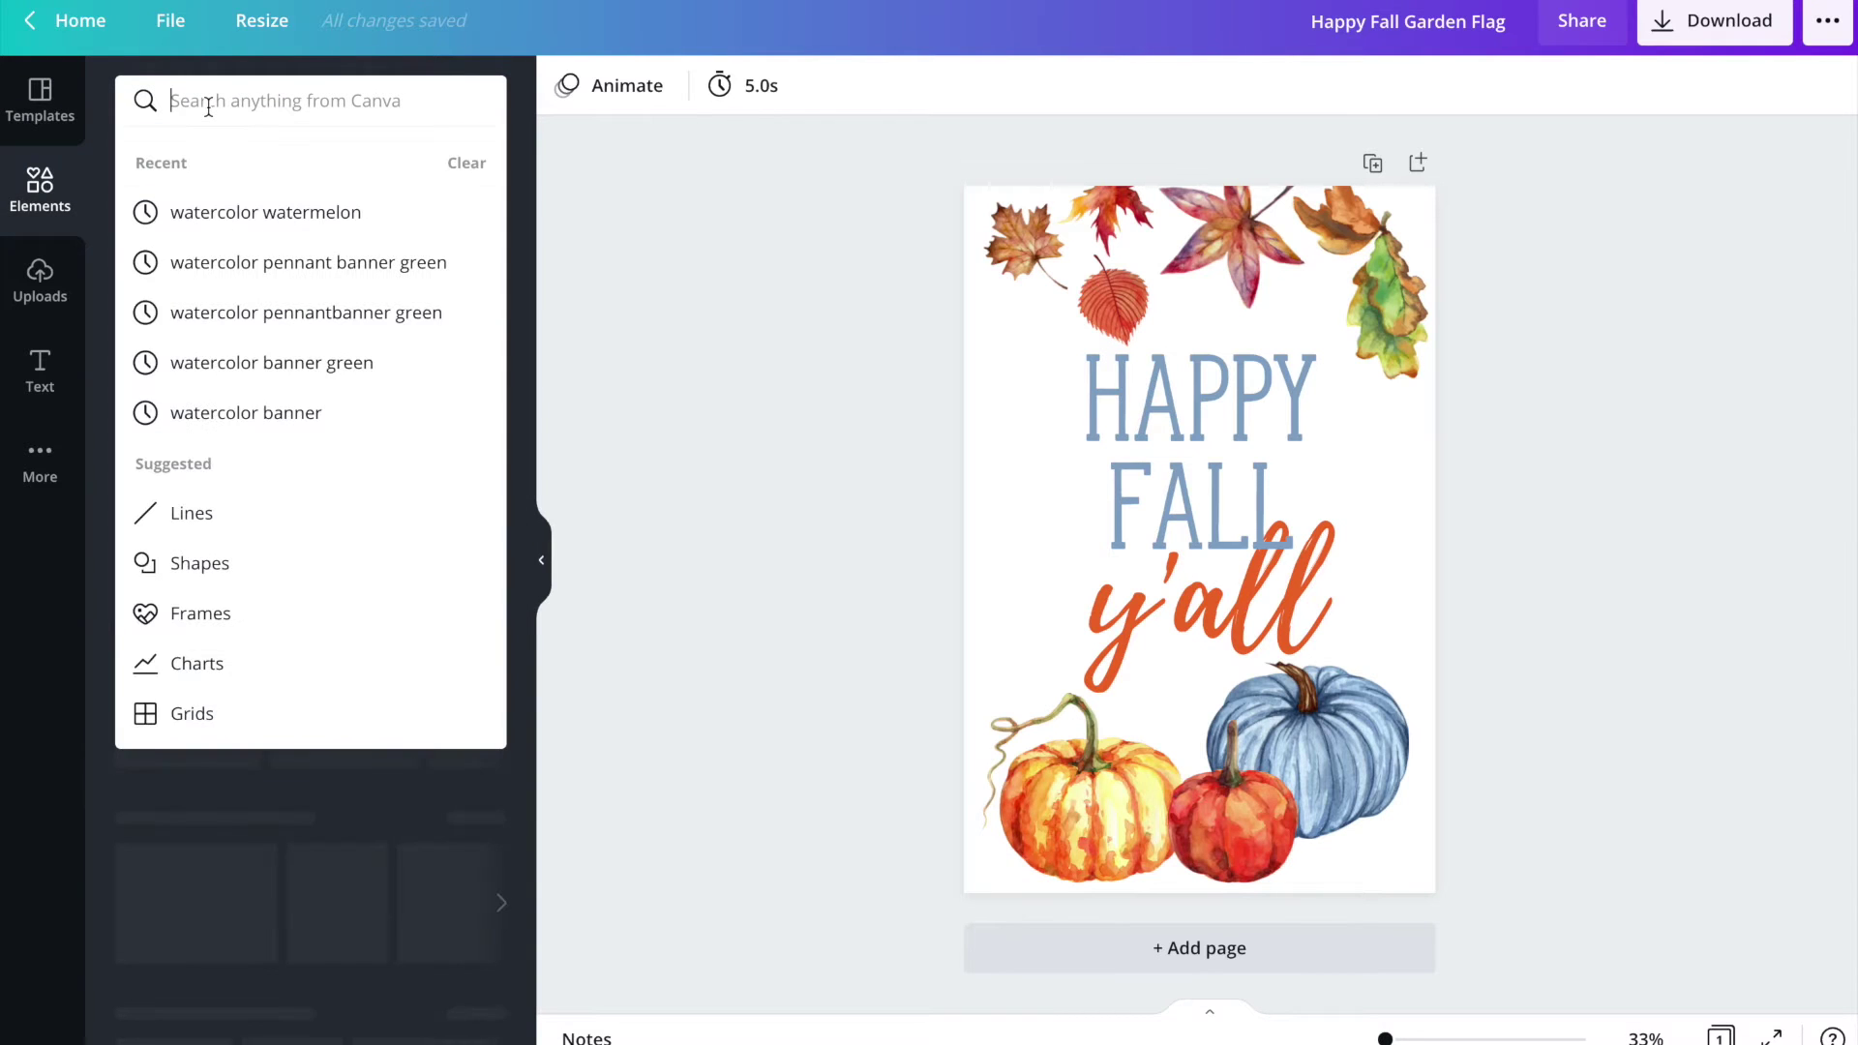
text(wa)
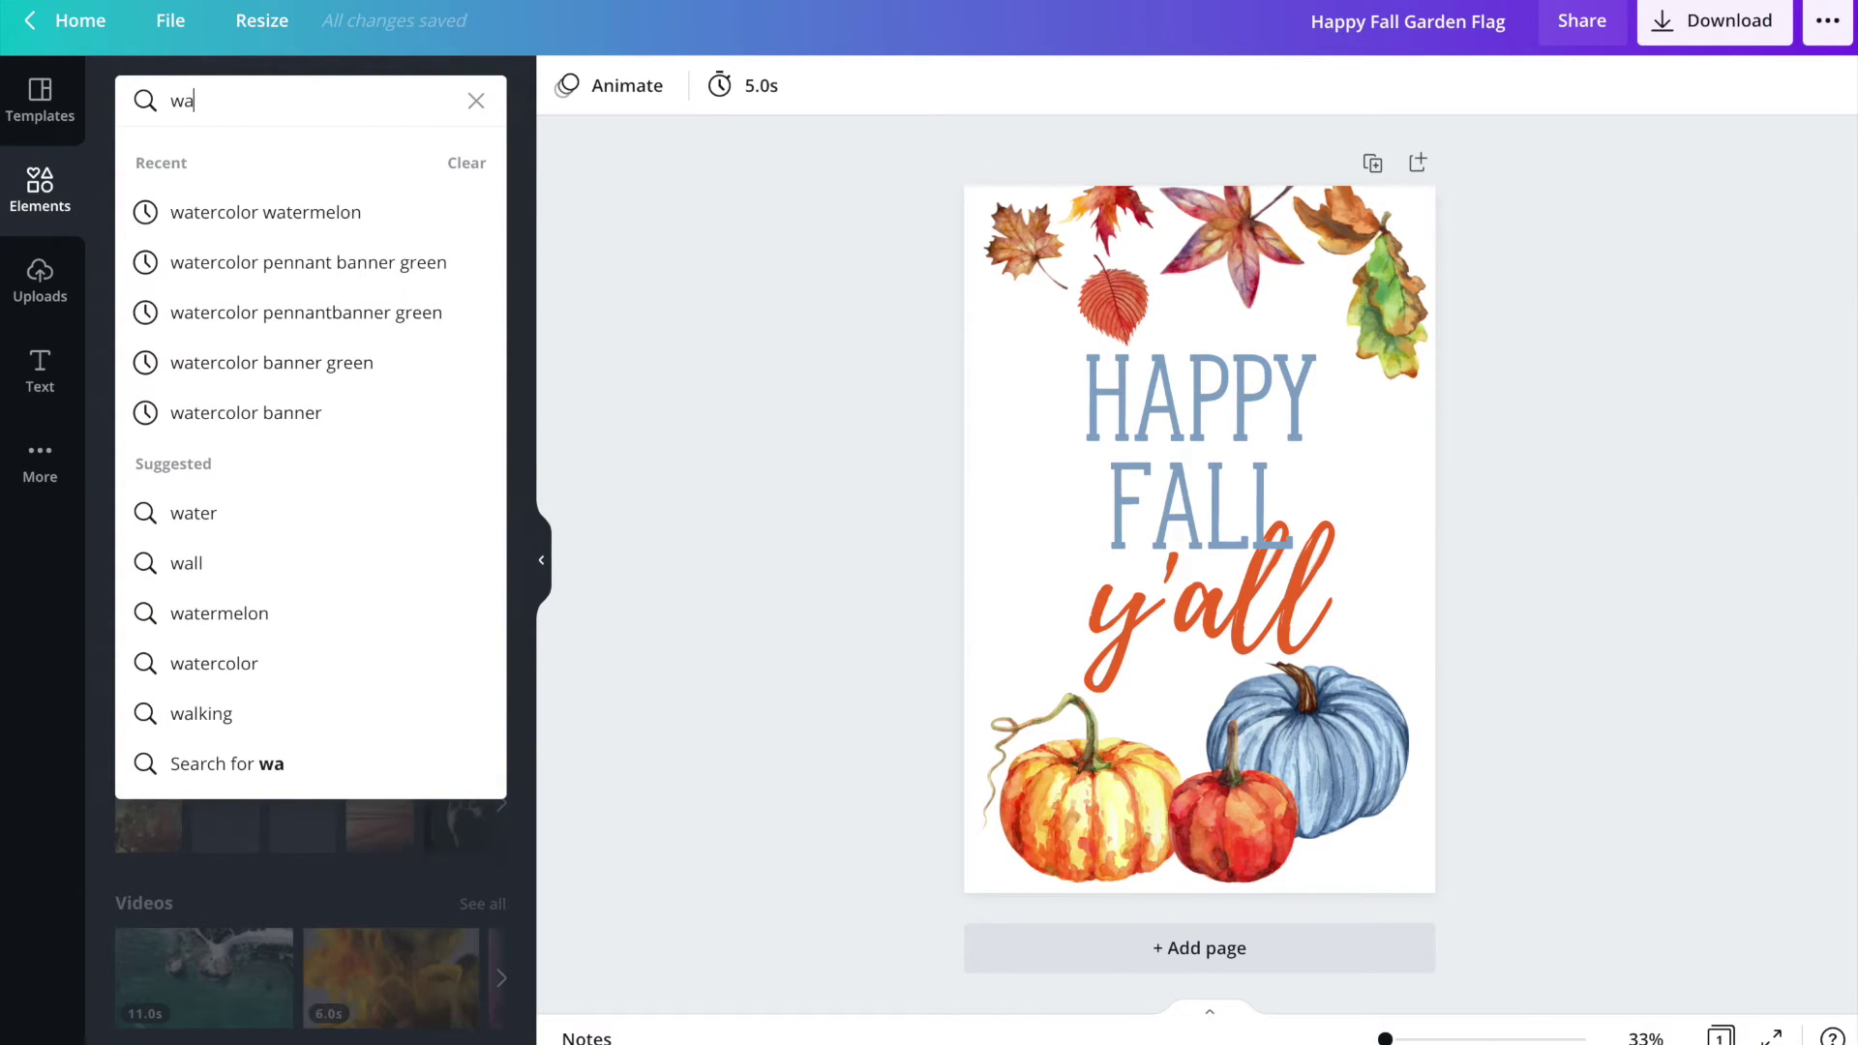
text(tercolor pumpk)
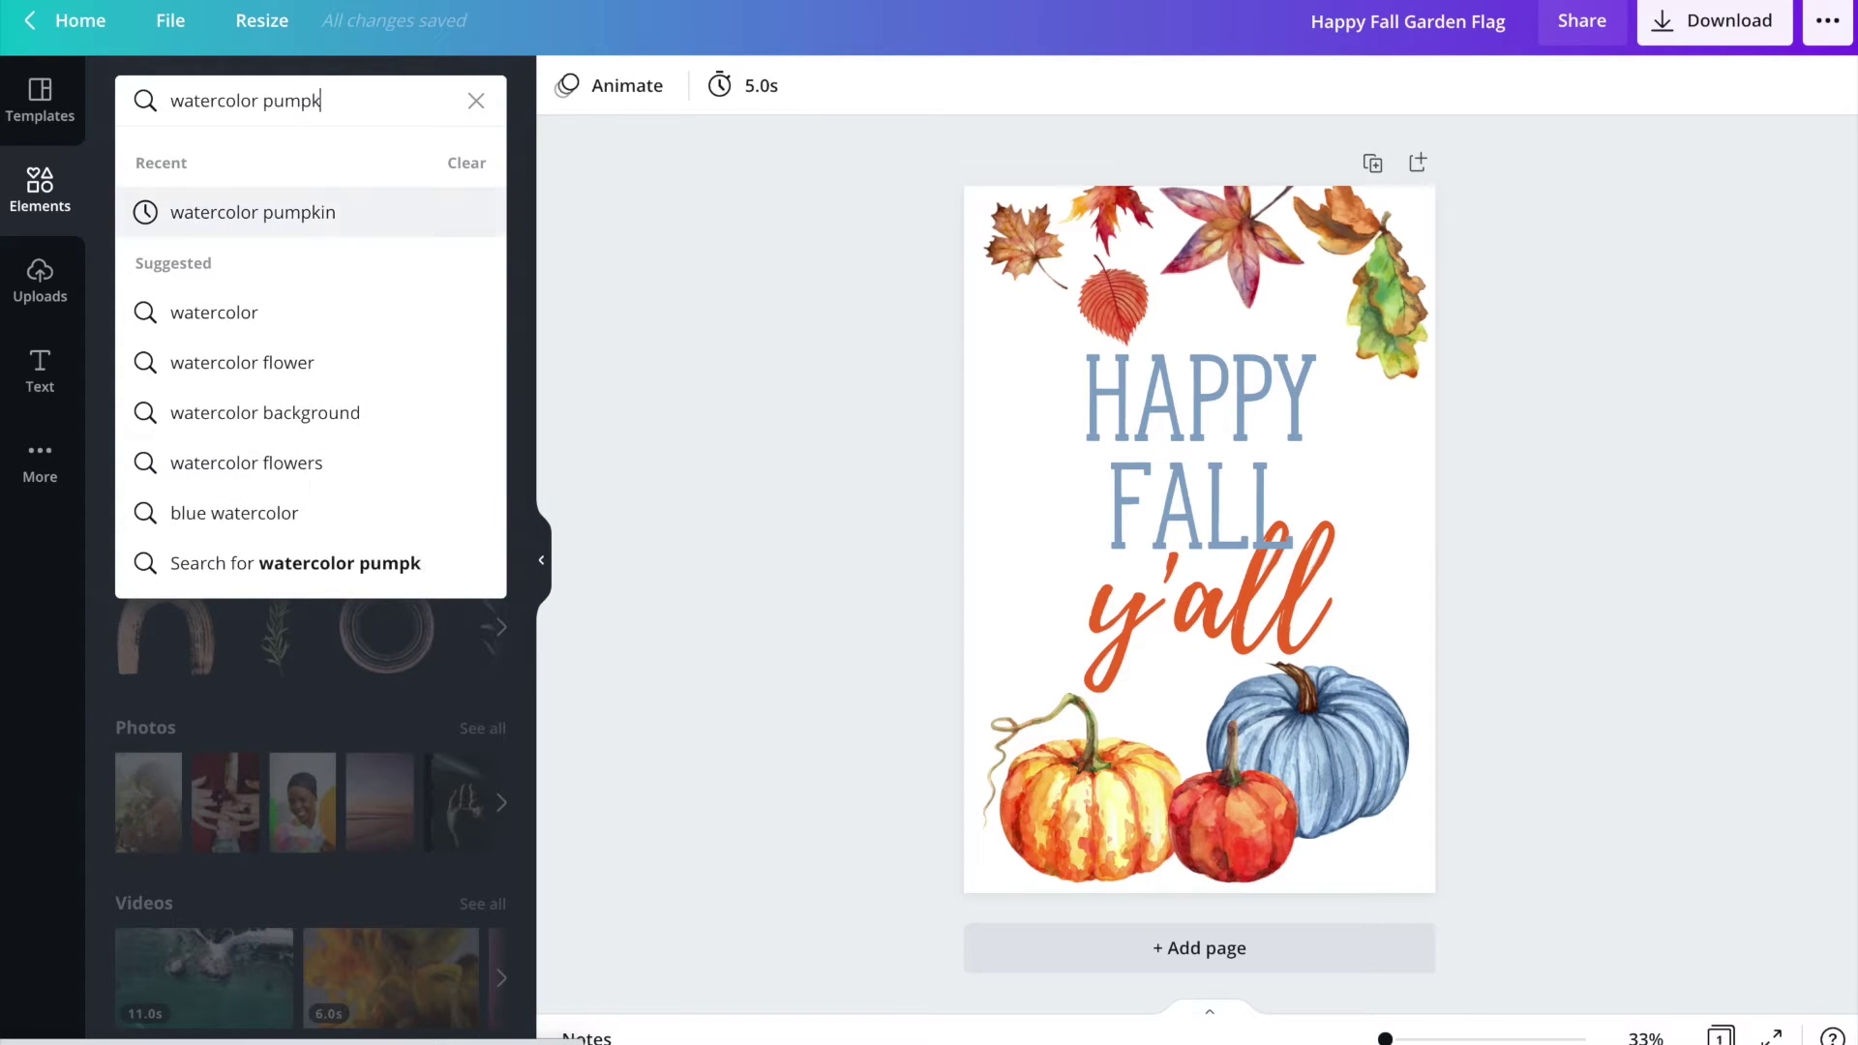
text(ins)
key(Return)
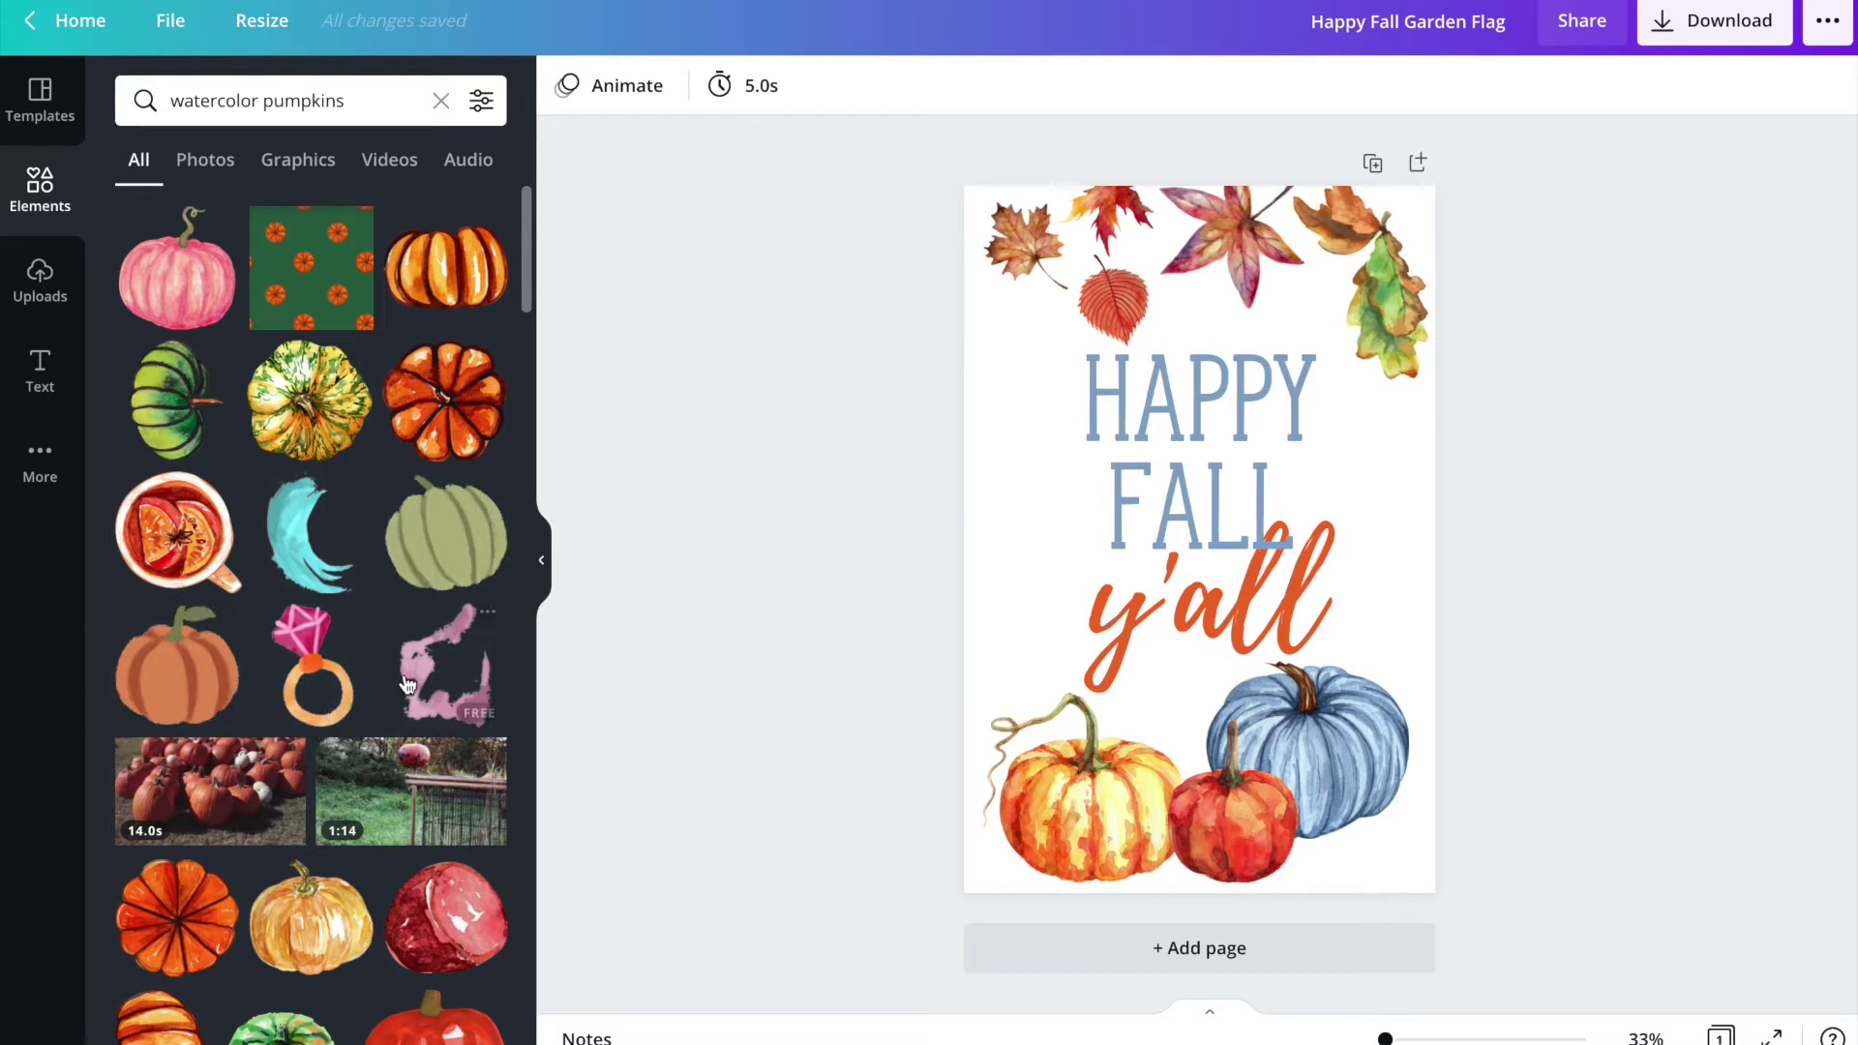
scroll(317, 698, down, 6)
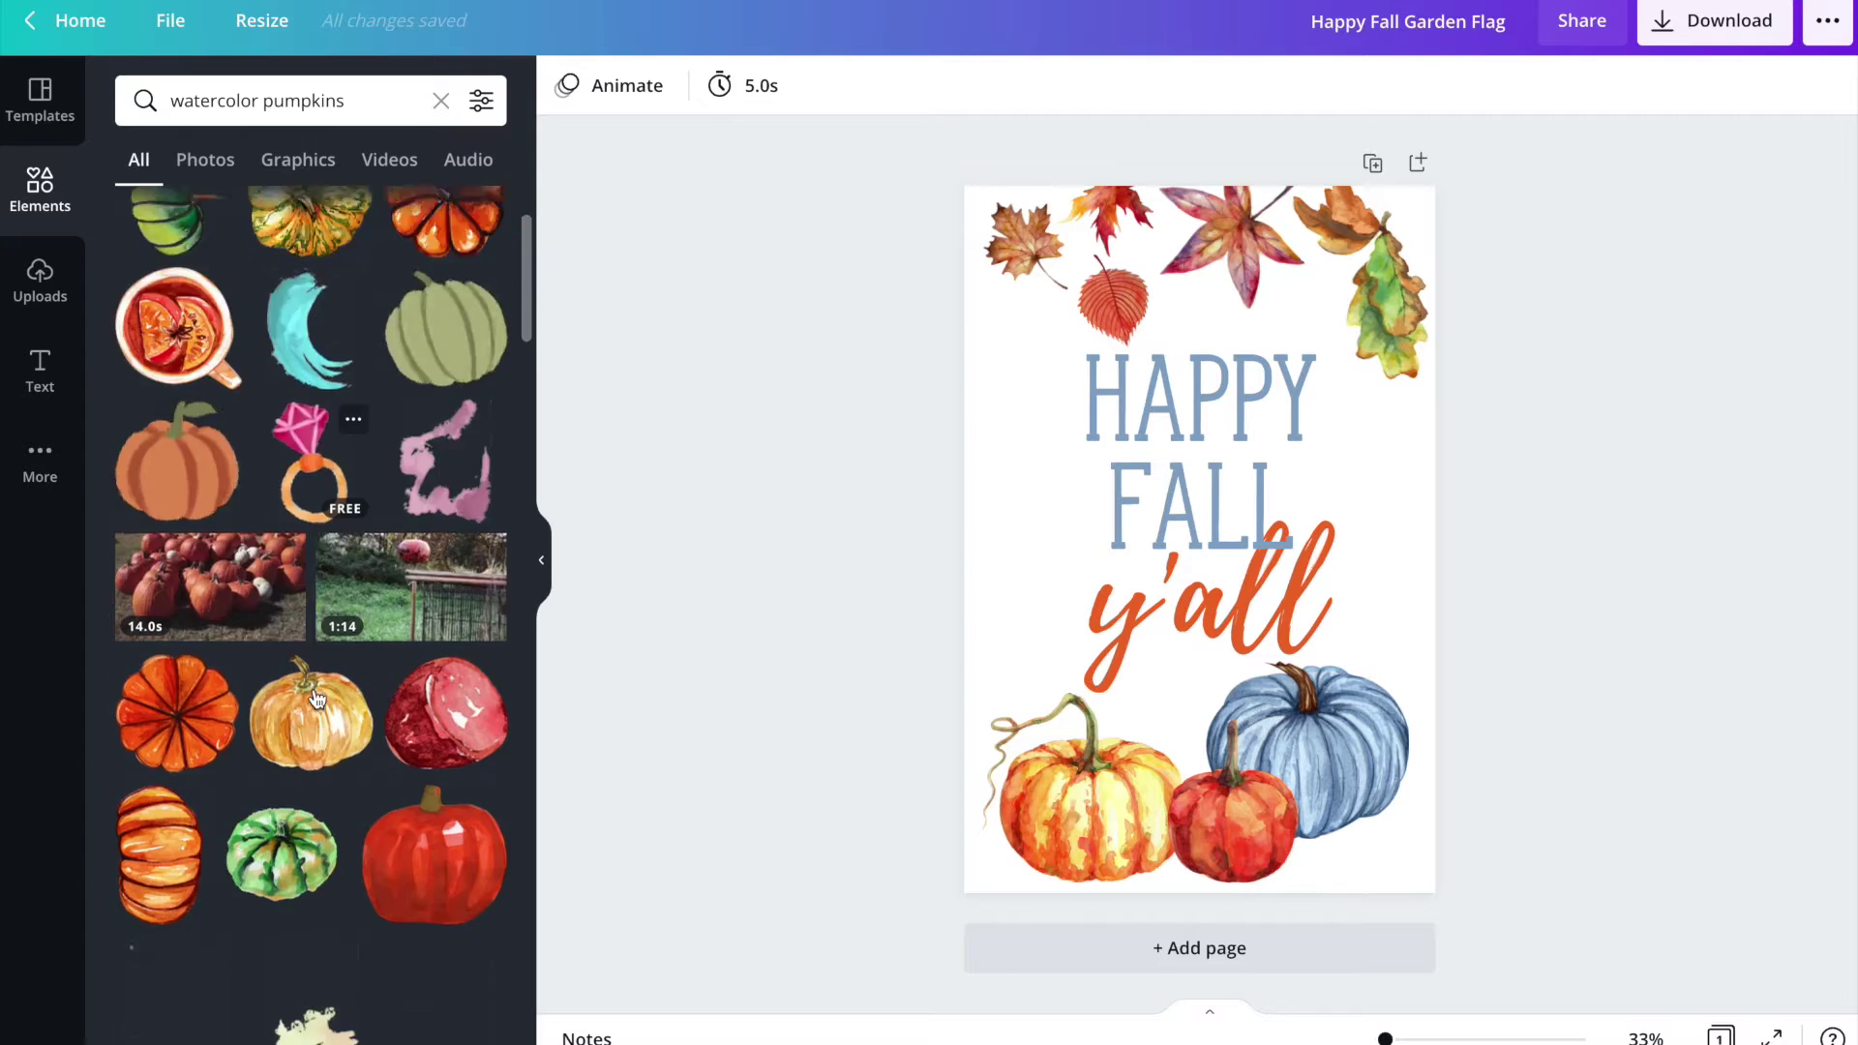
scroll(317, 698, down, 1)
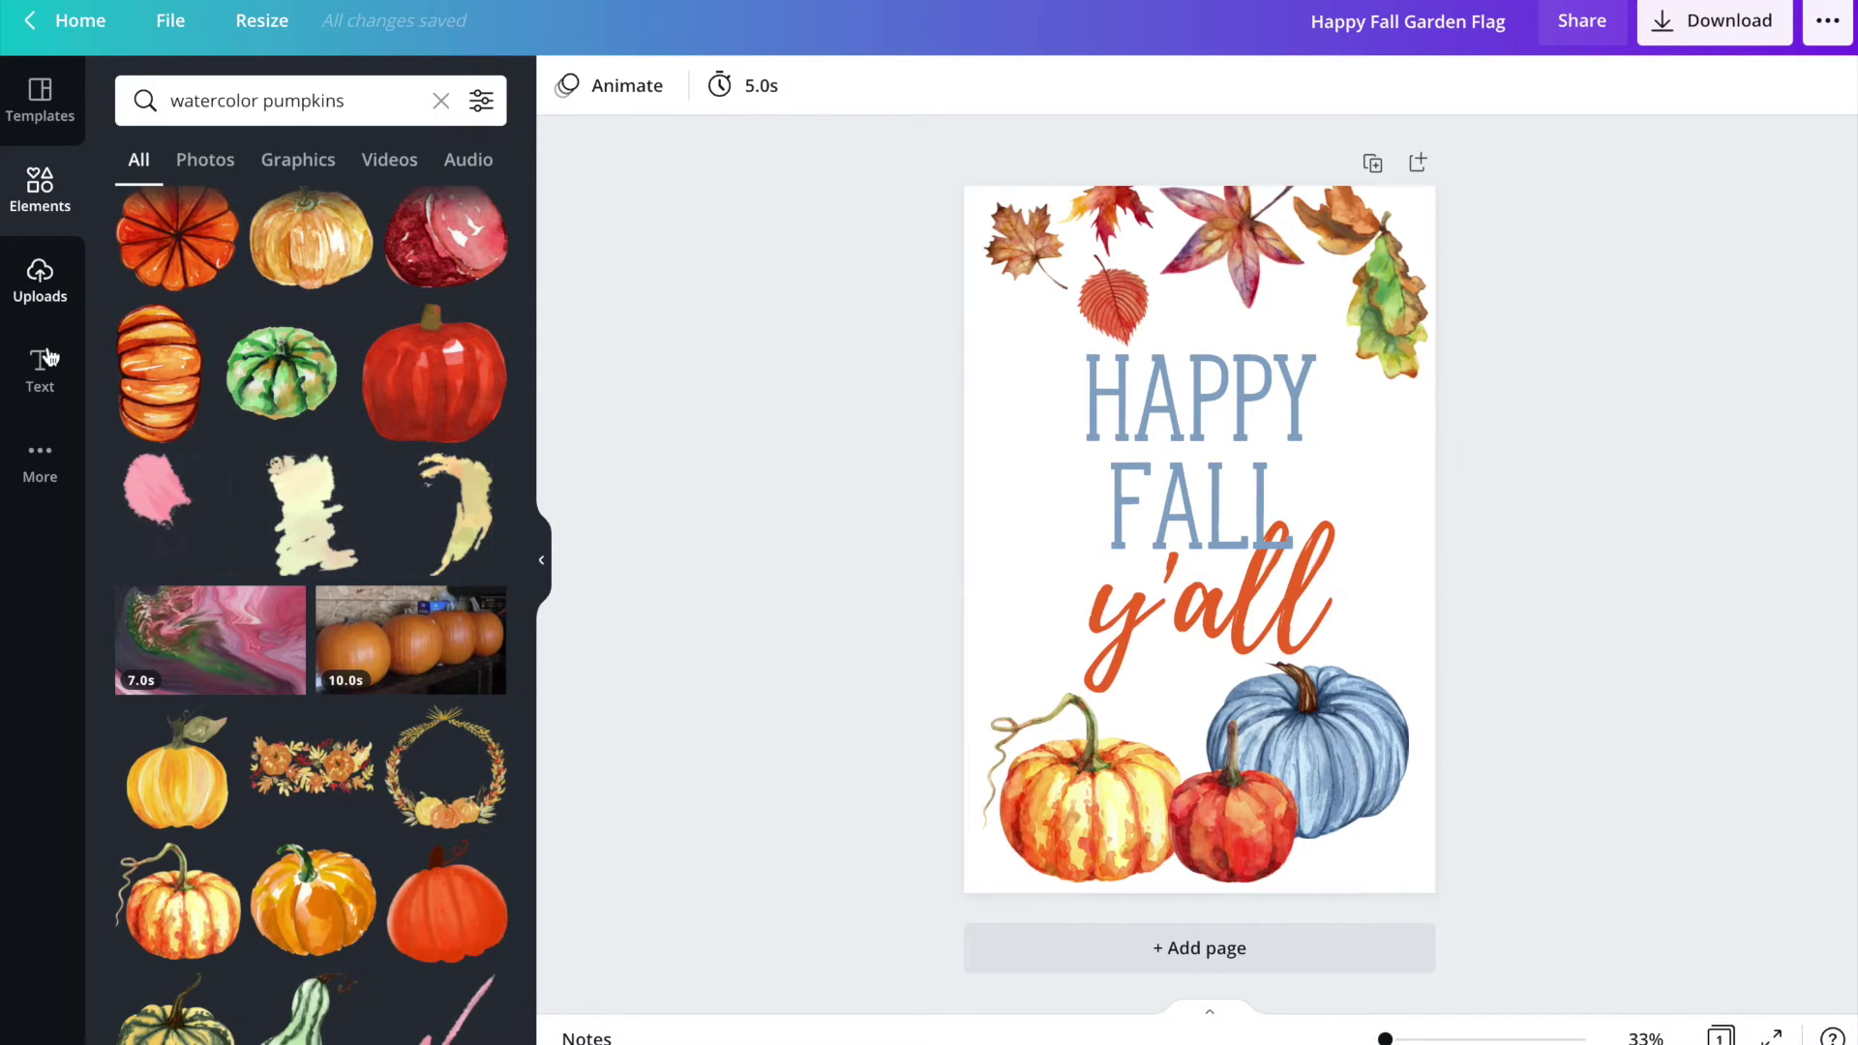
- Examine the text options and the font choices for the HAPPY FALL text
click(40, 383)
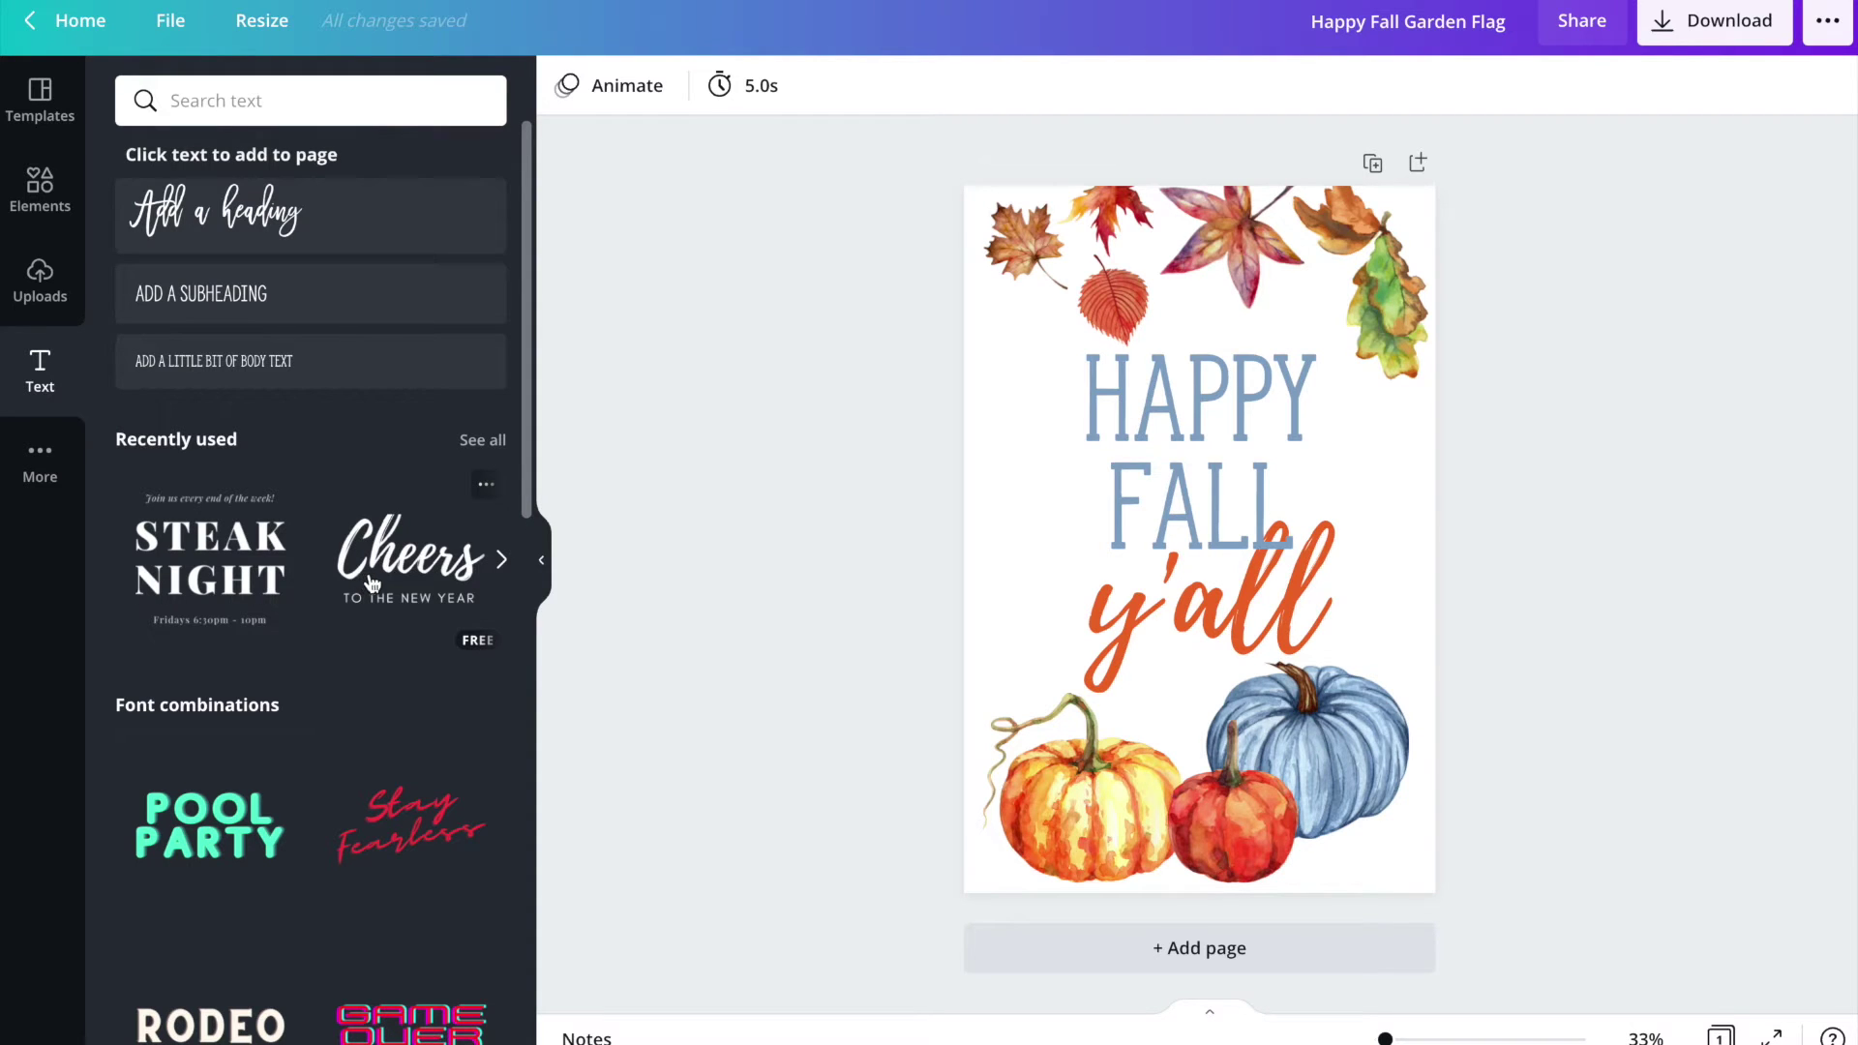
click(1182, 402)
click(692, 87)
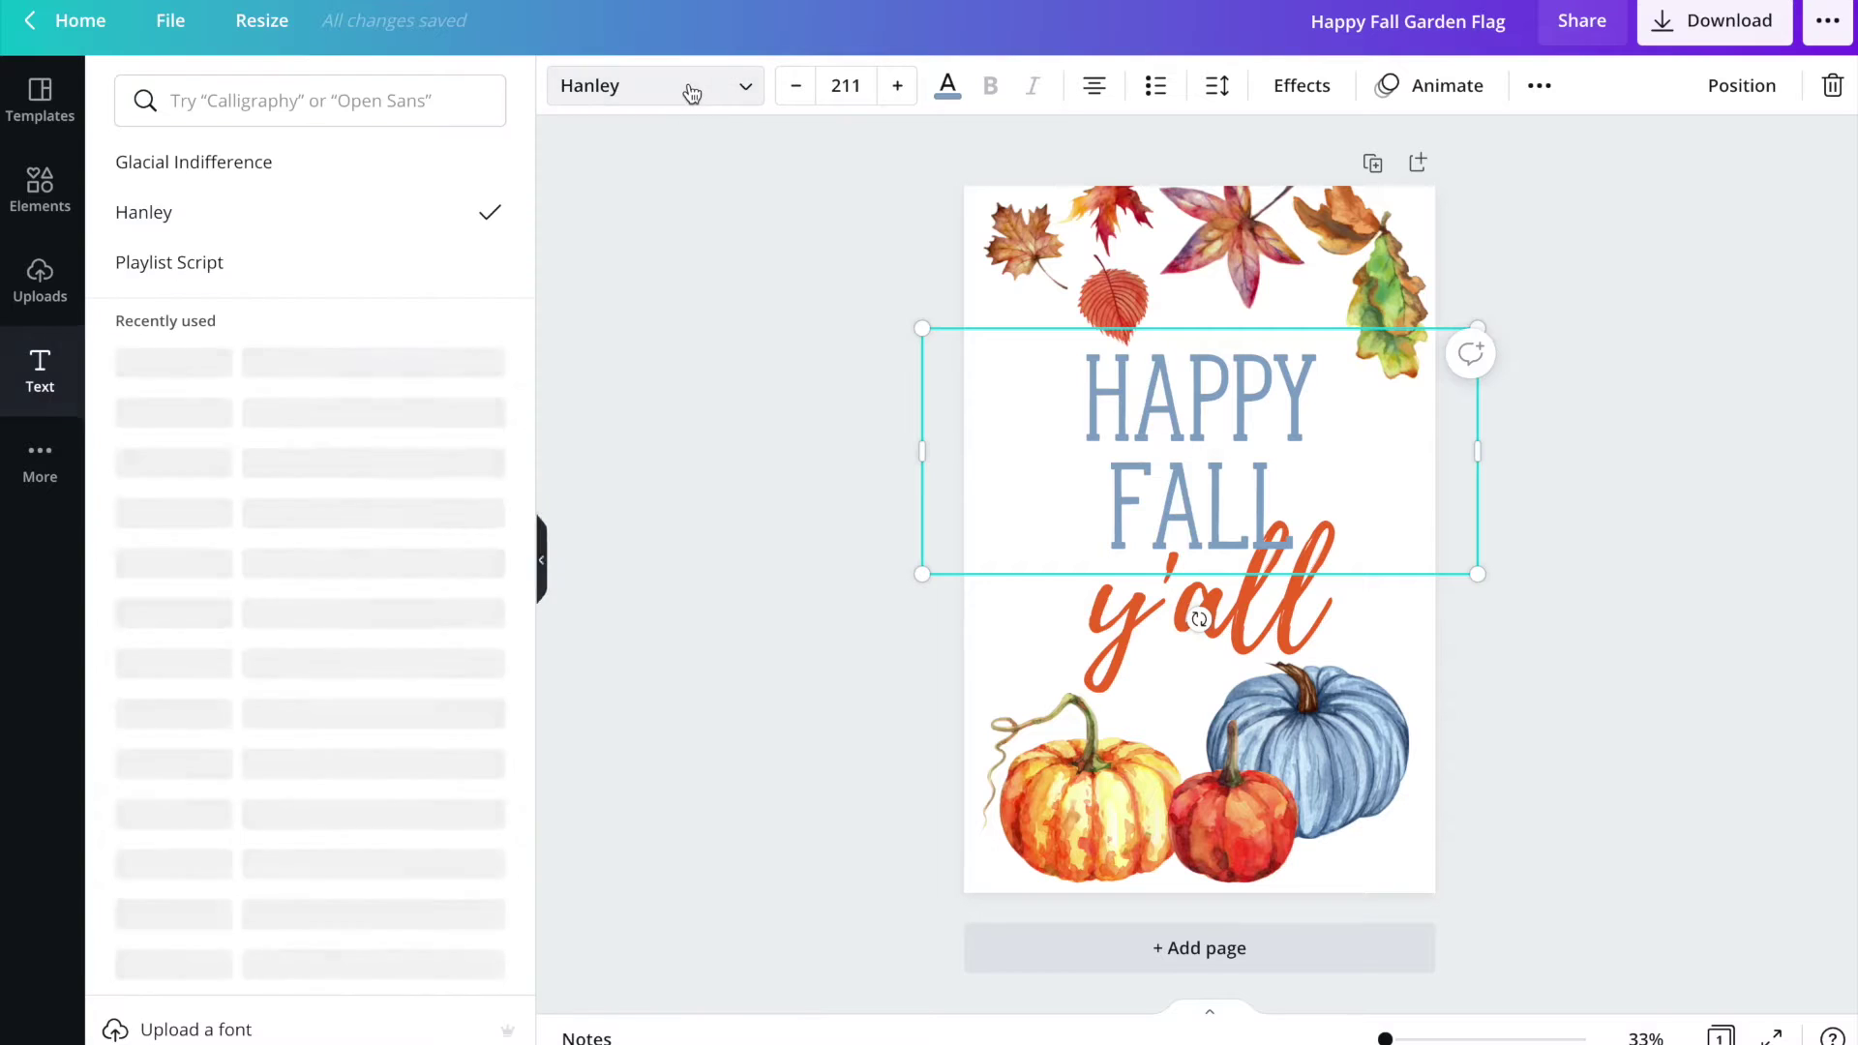
click(205, 100)
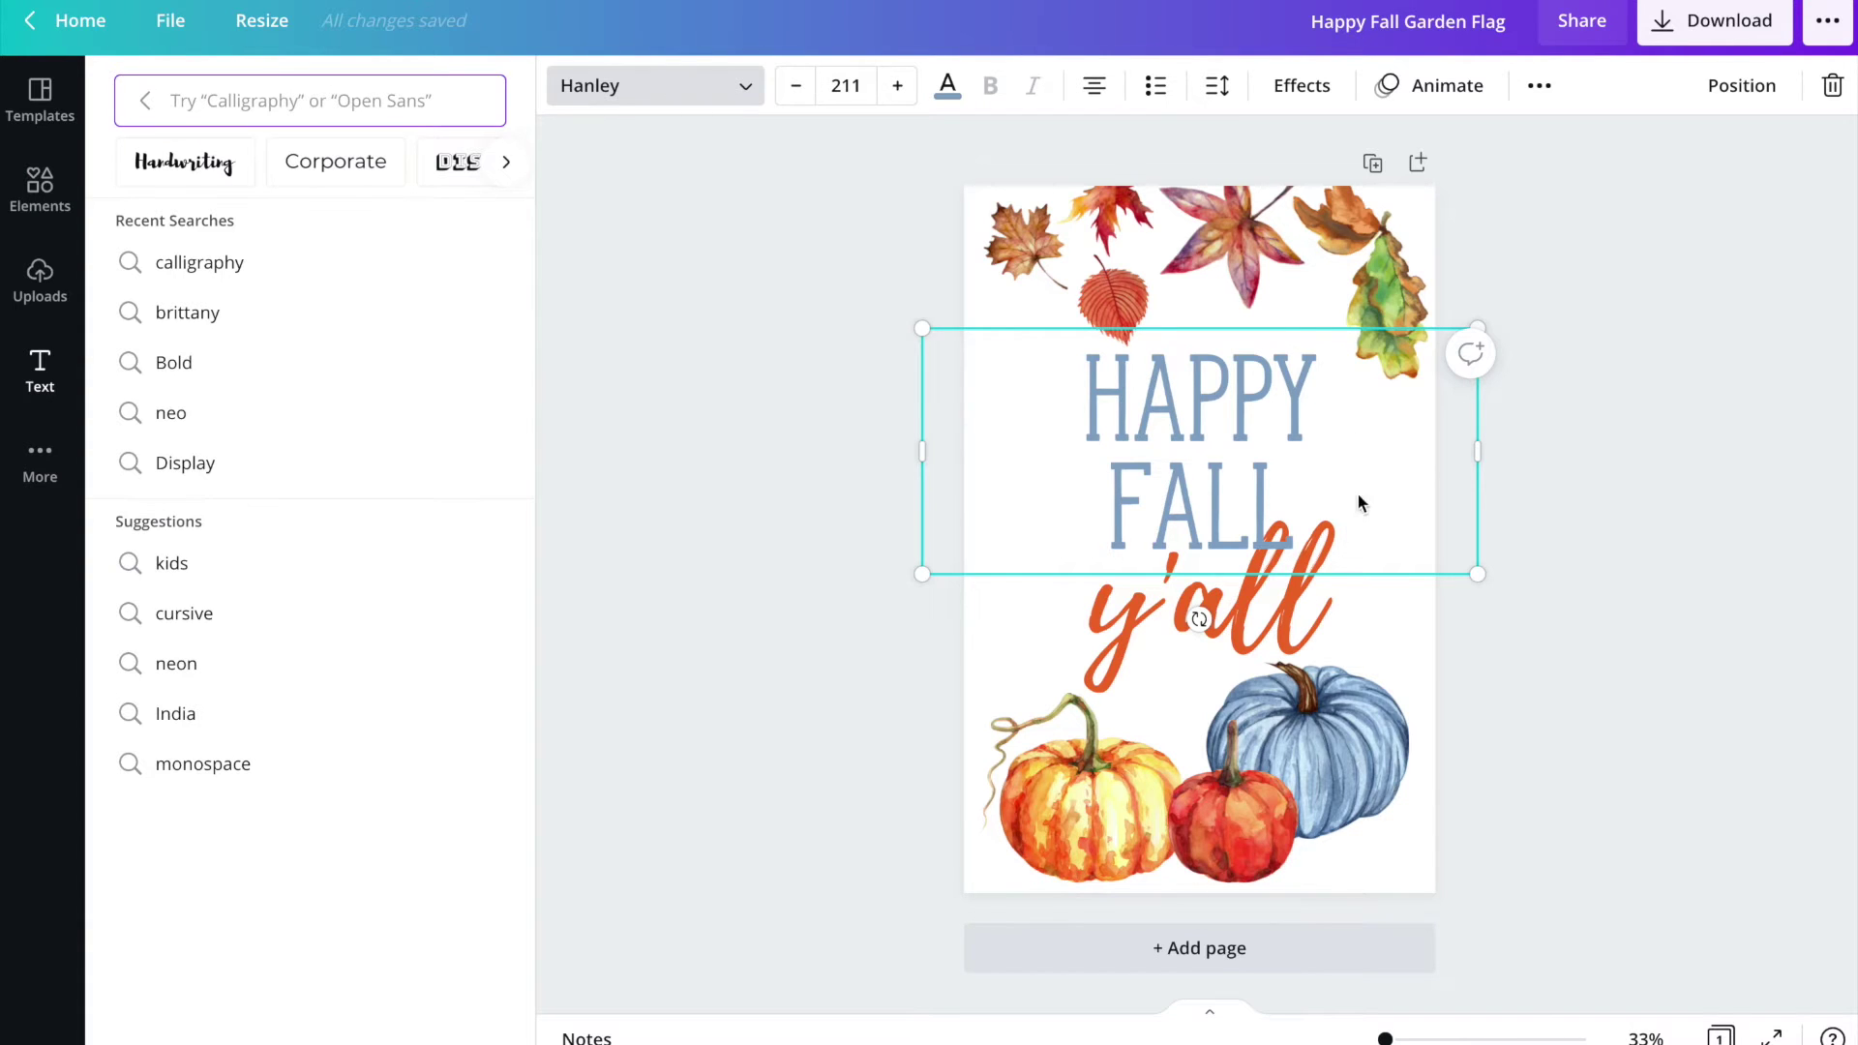
click(1232, 387)
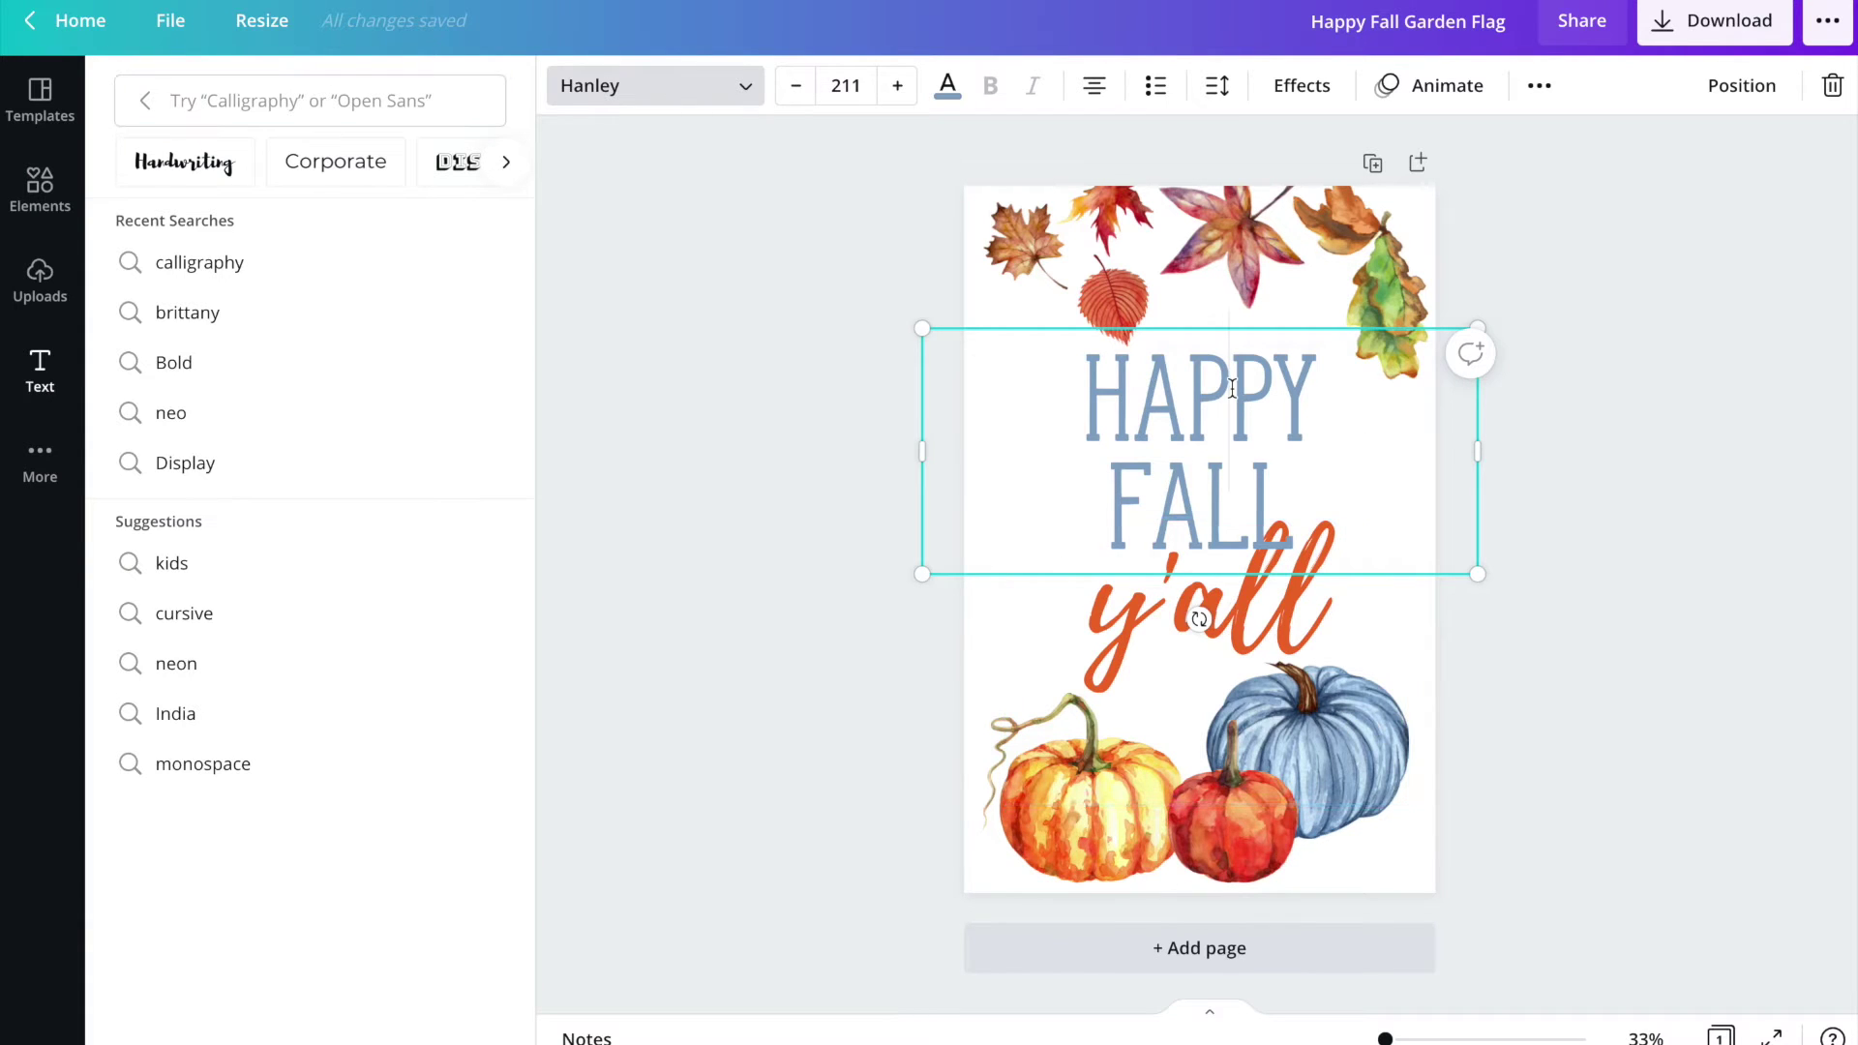
- Try several pumpkin photo colours on the HAPPY FALL text, including navy, brown, pale yellow and red, ending with the blue pumpkin's medium blue
click(951, 89)
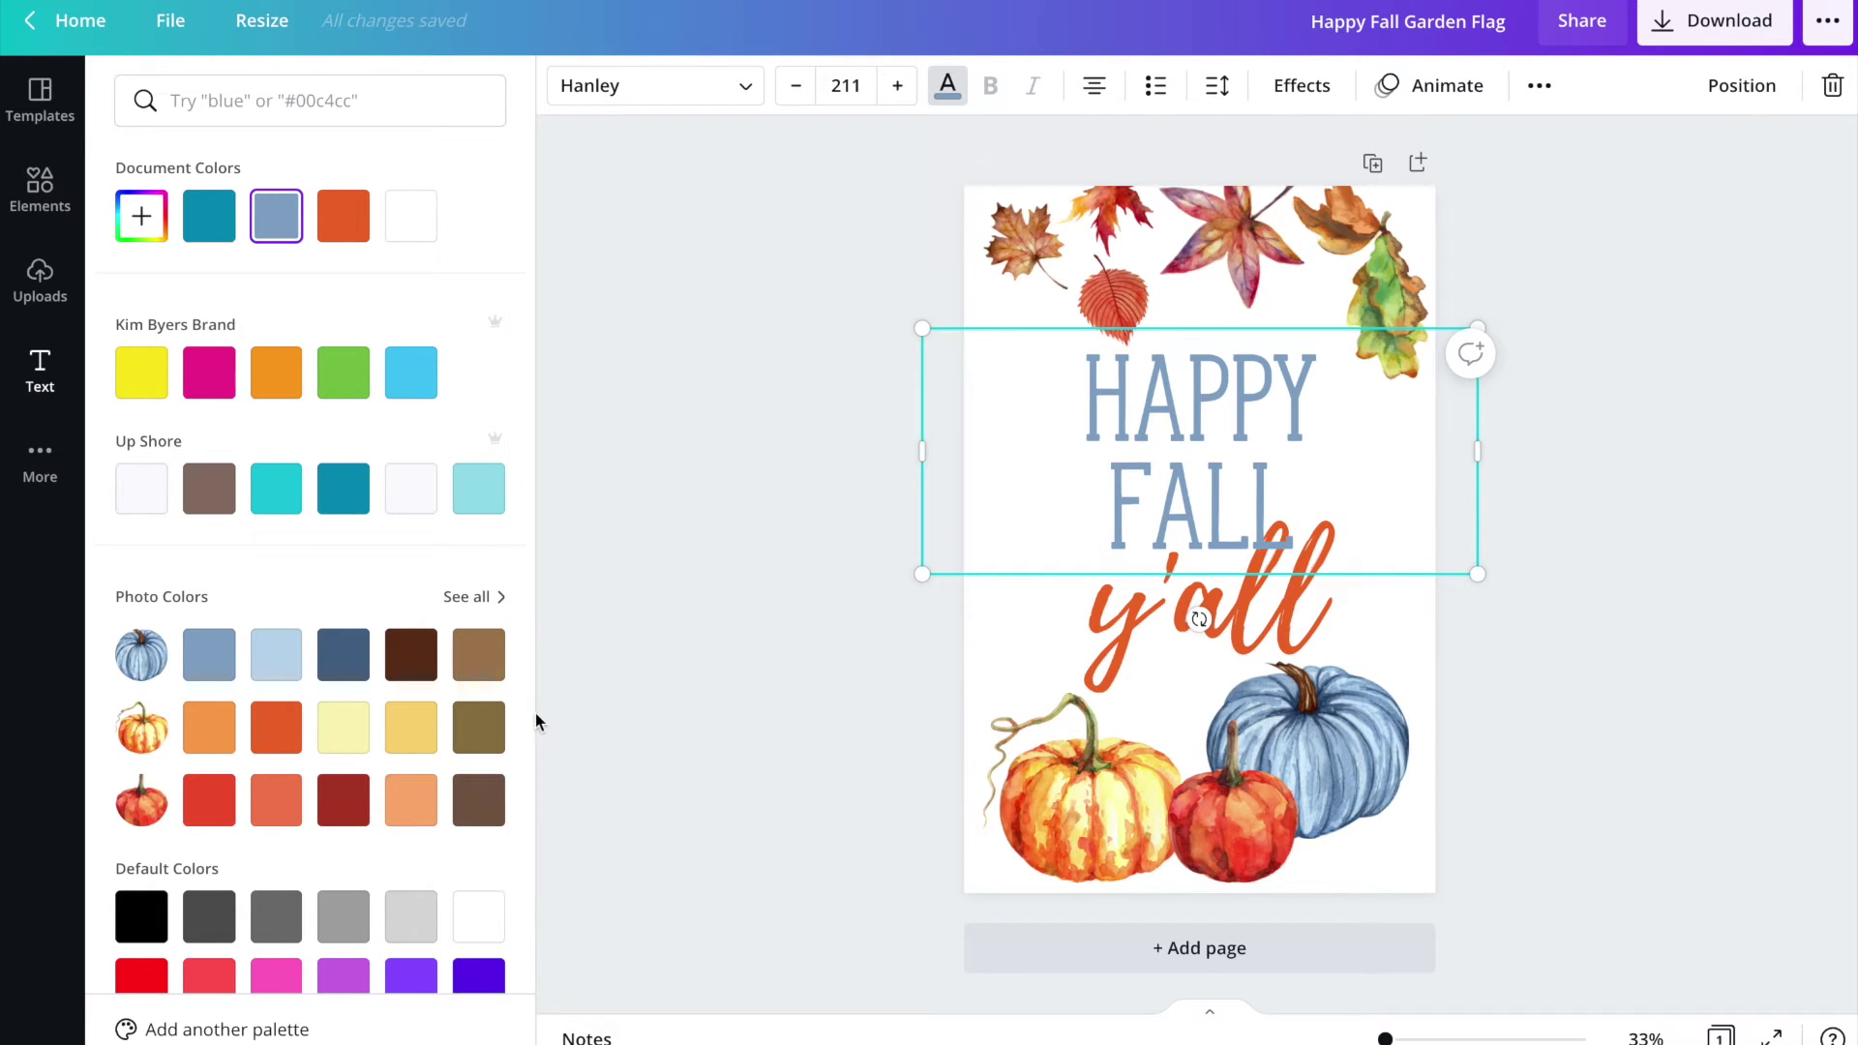
click(203, 657)
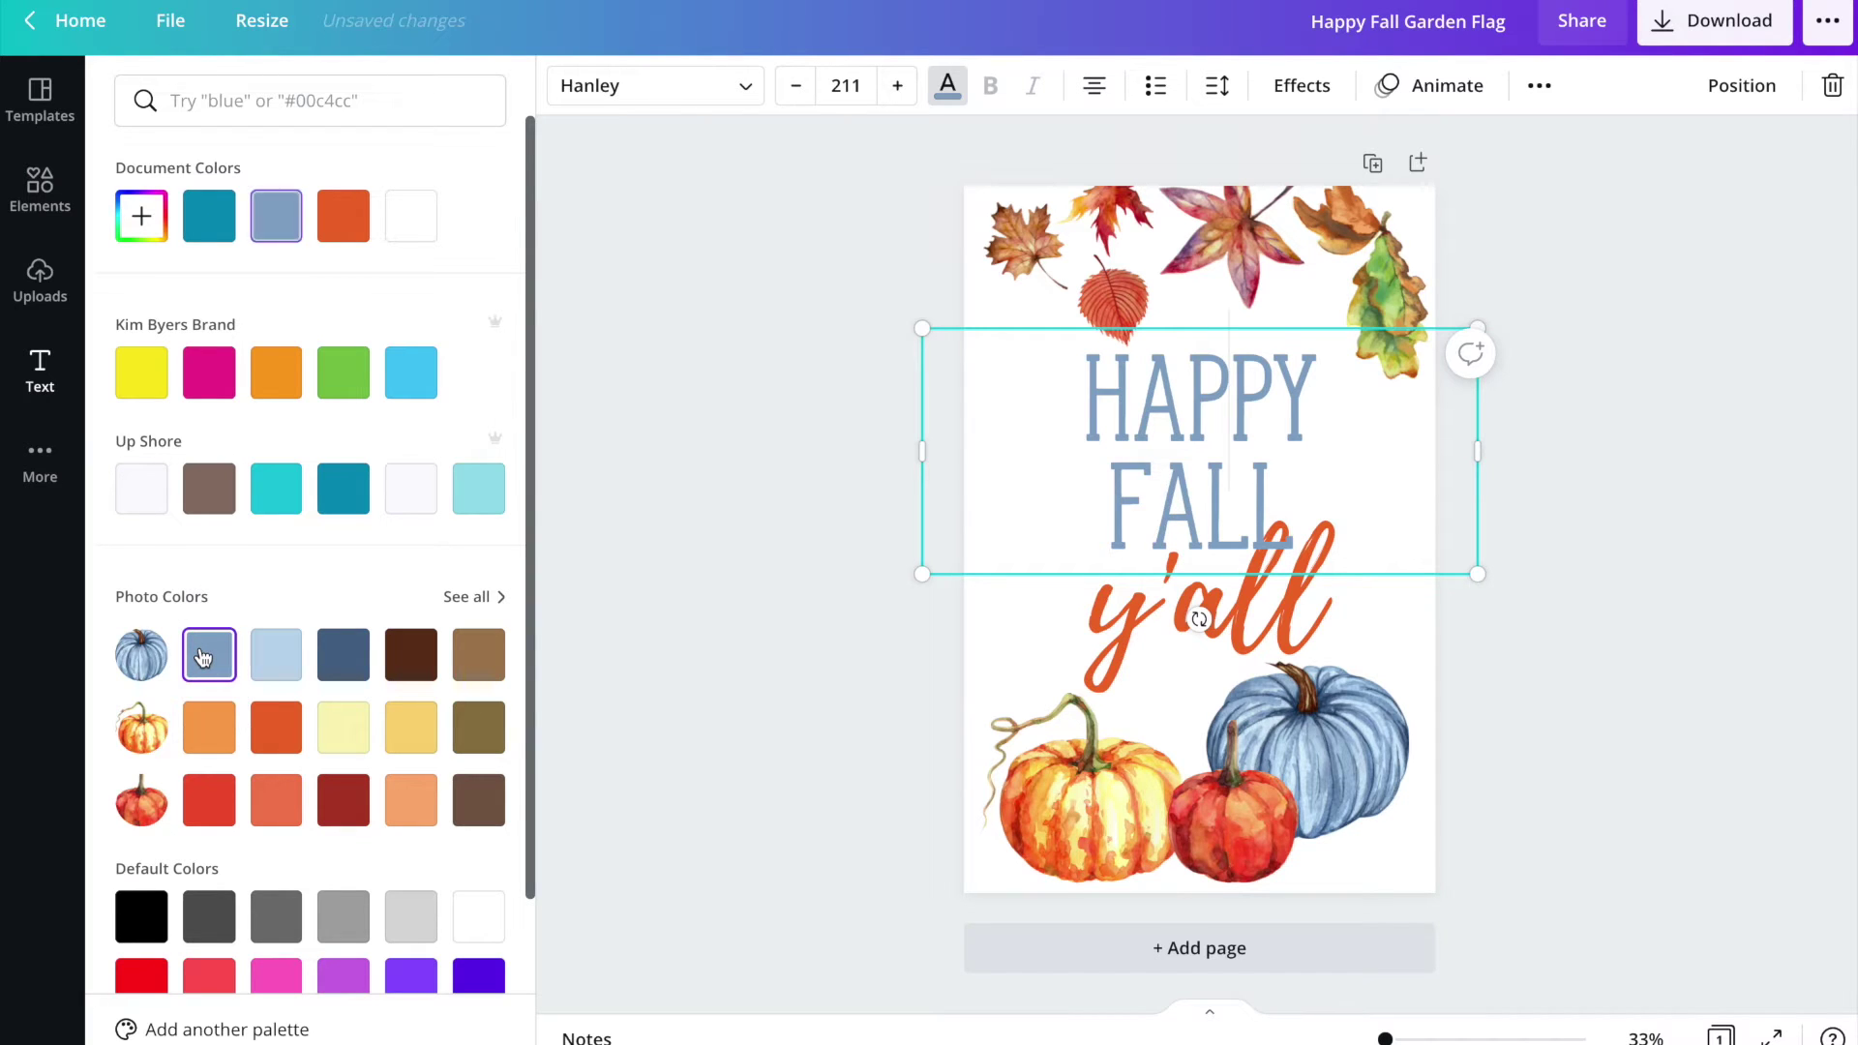
click(344, 658)
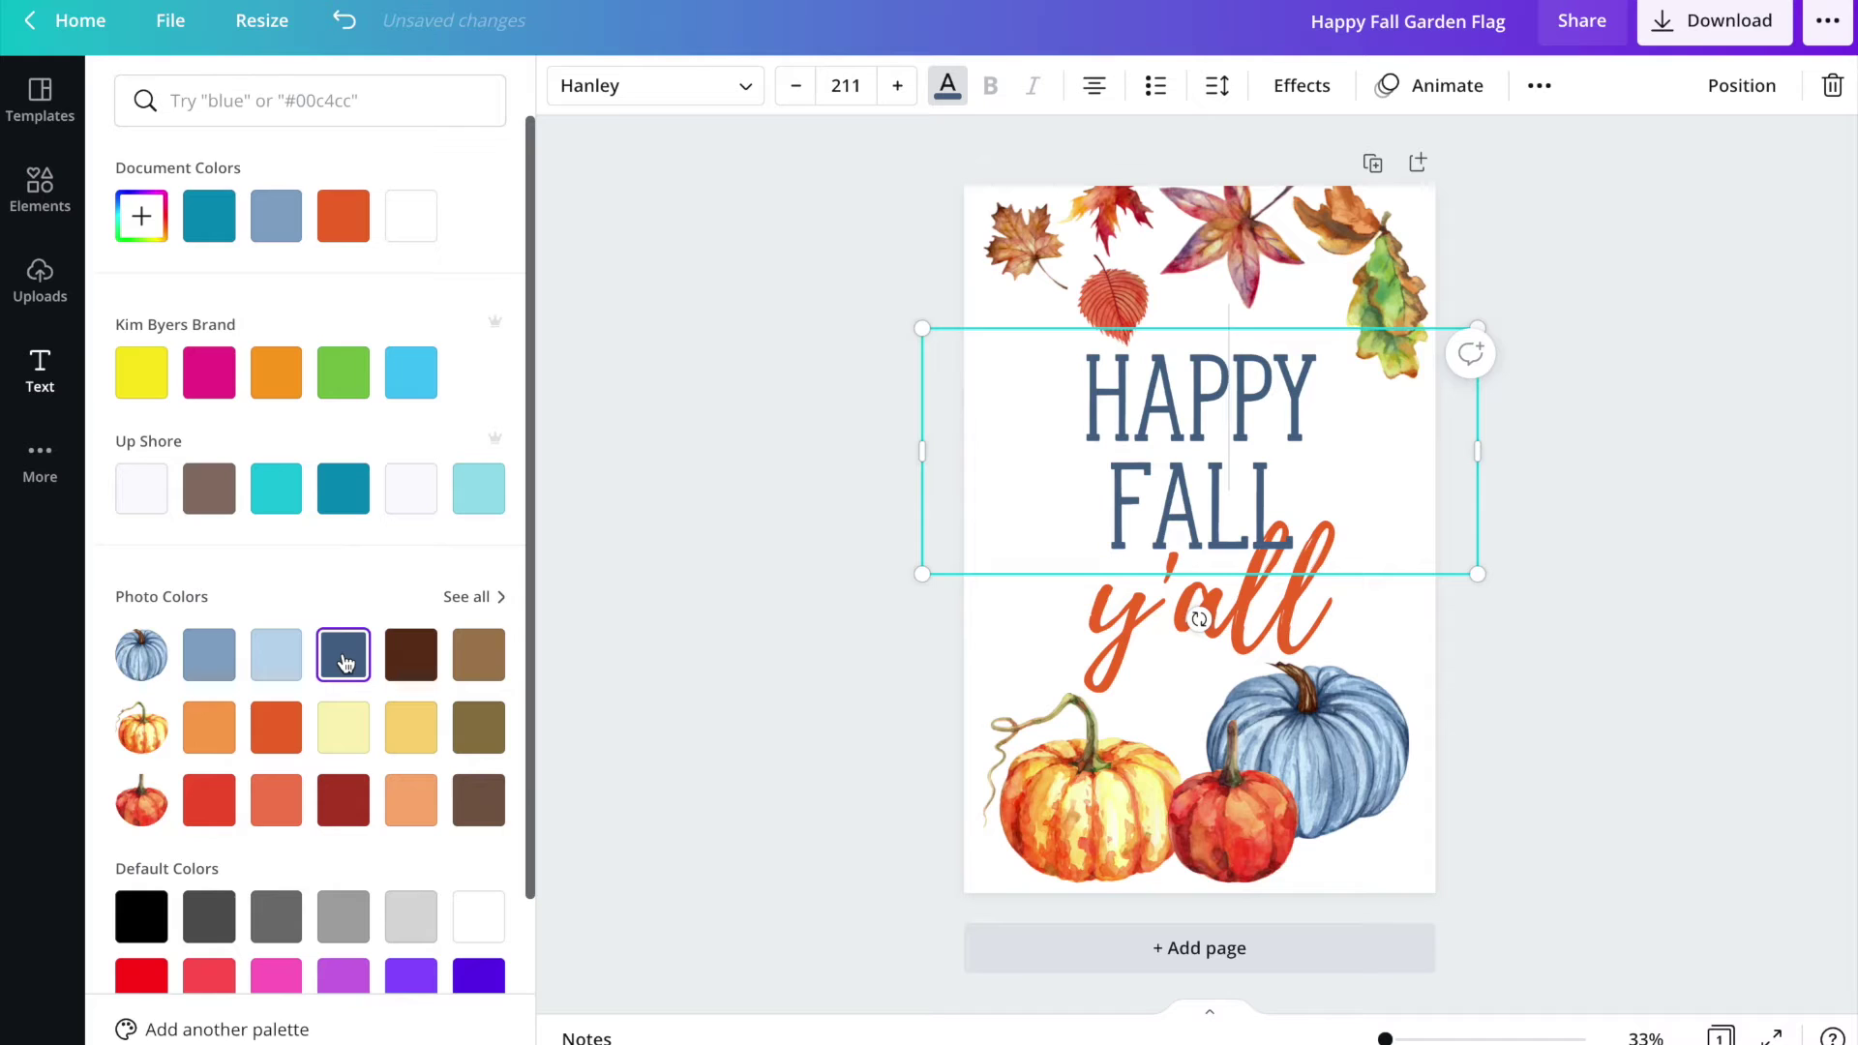
click(410, 658)
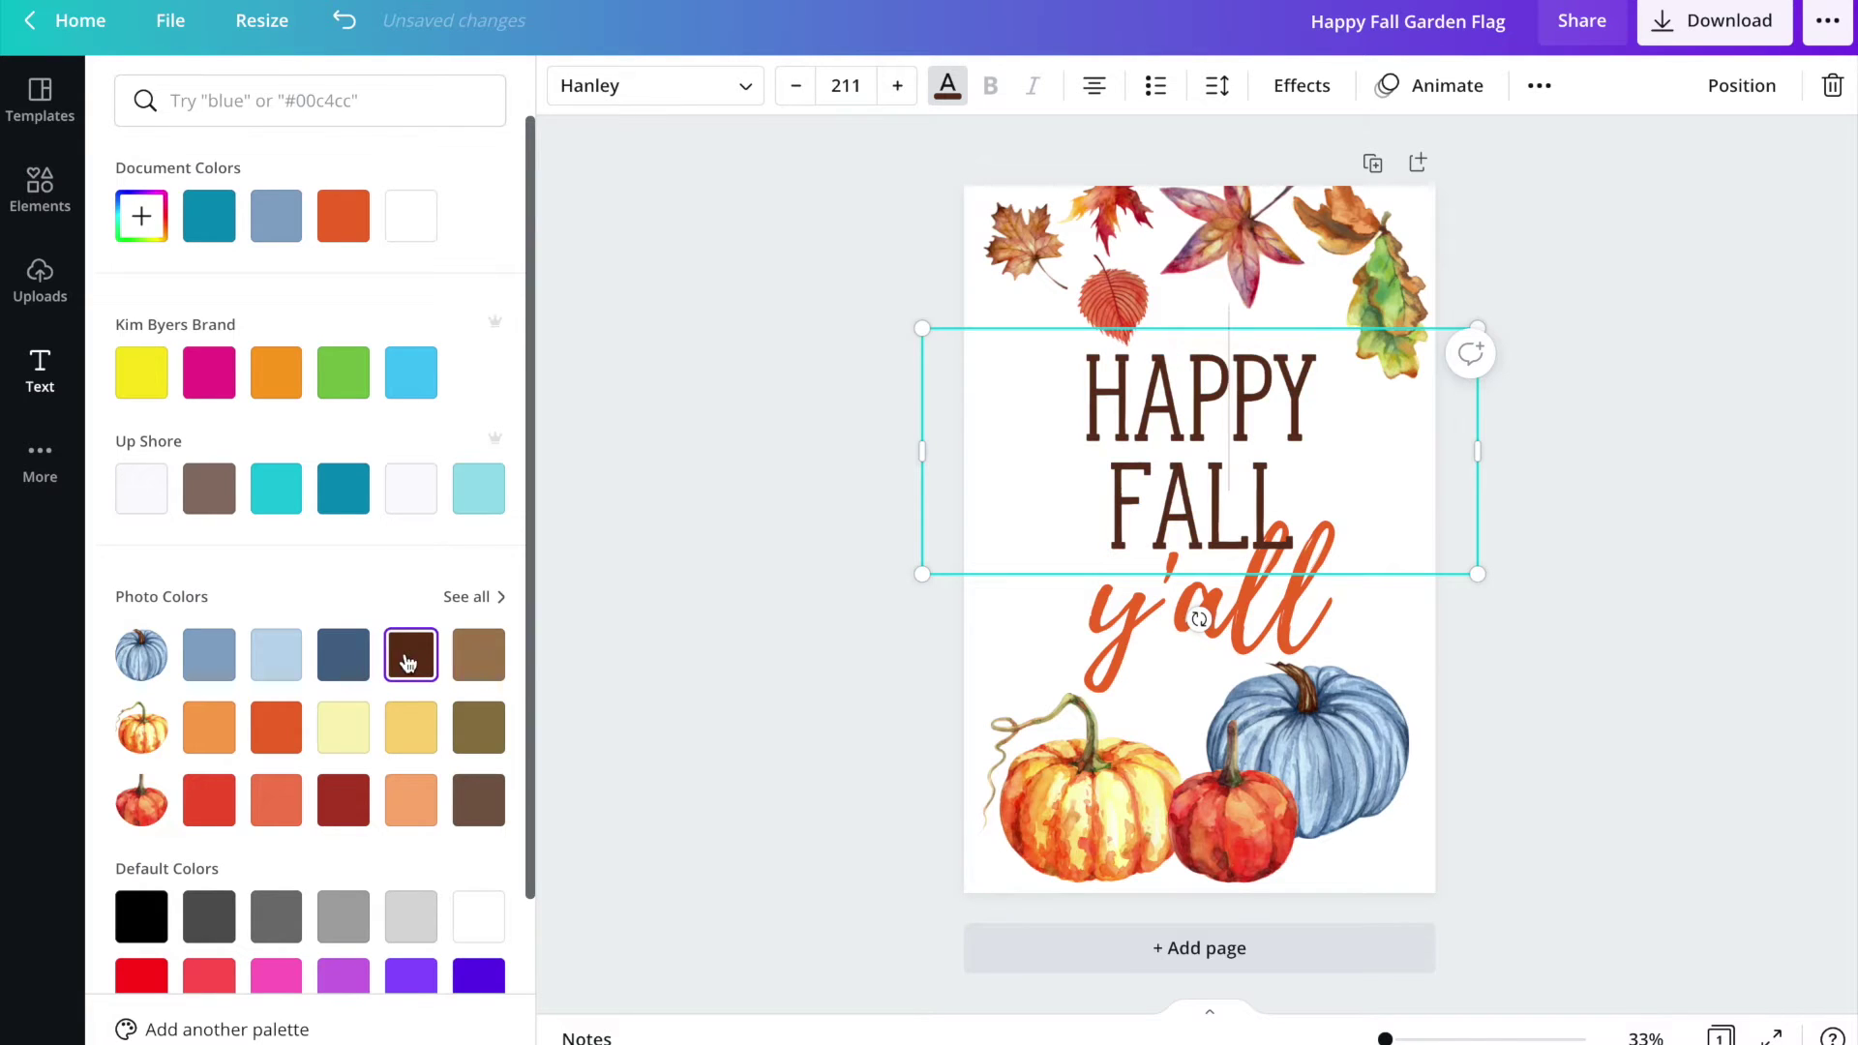
click(489, 662)
click(336, 734)
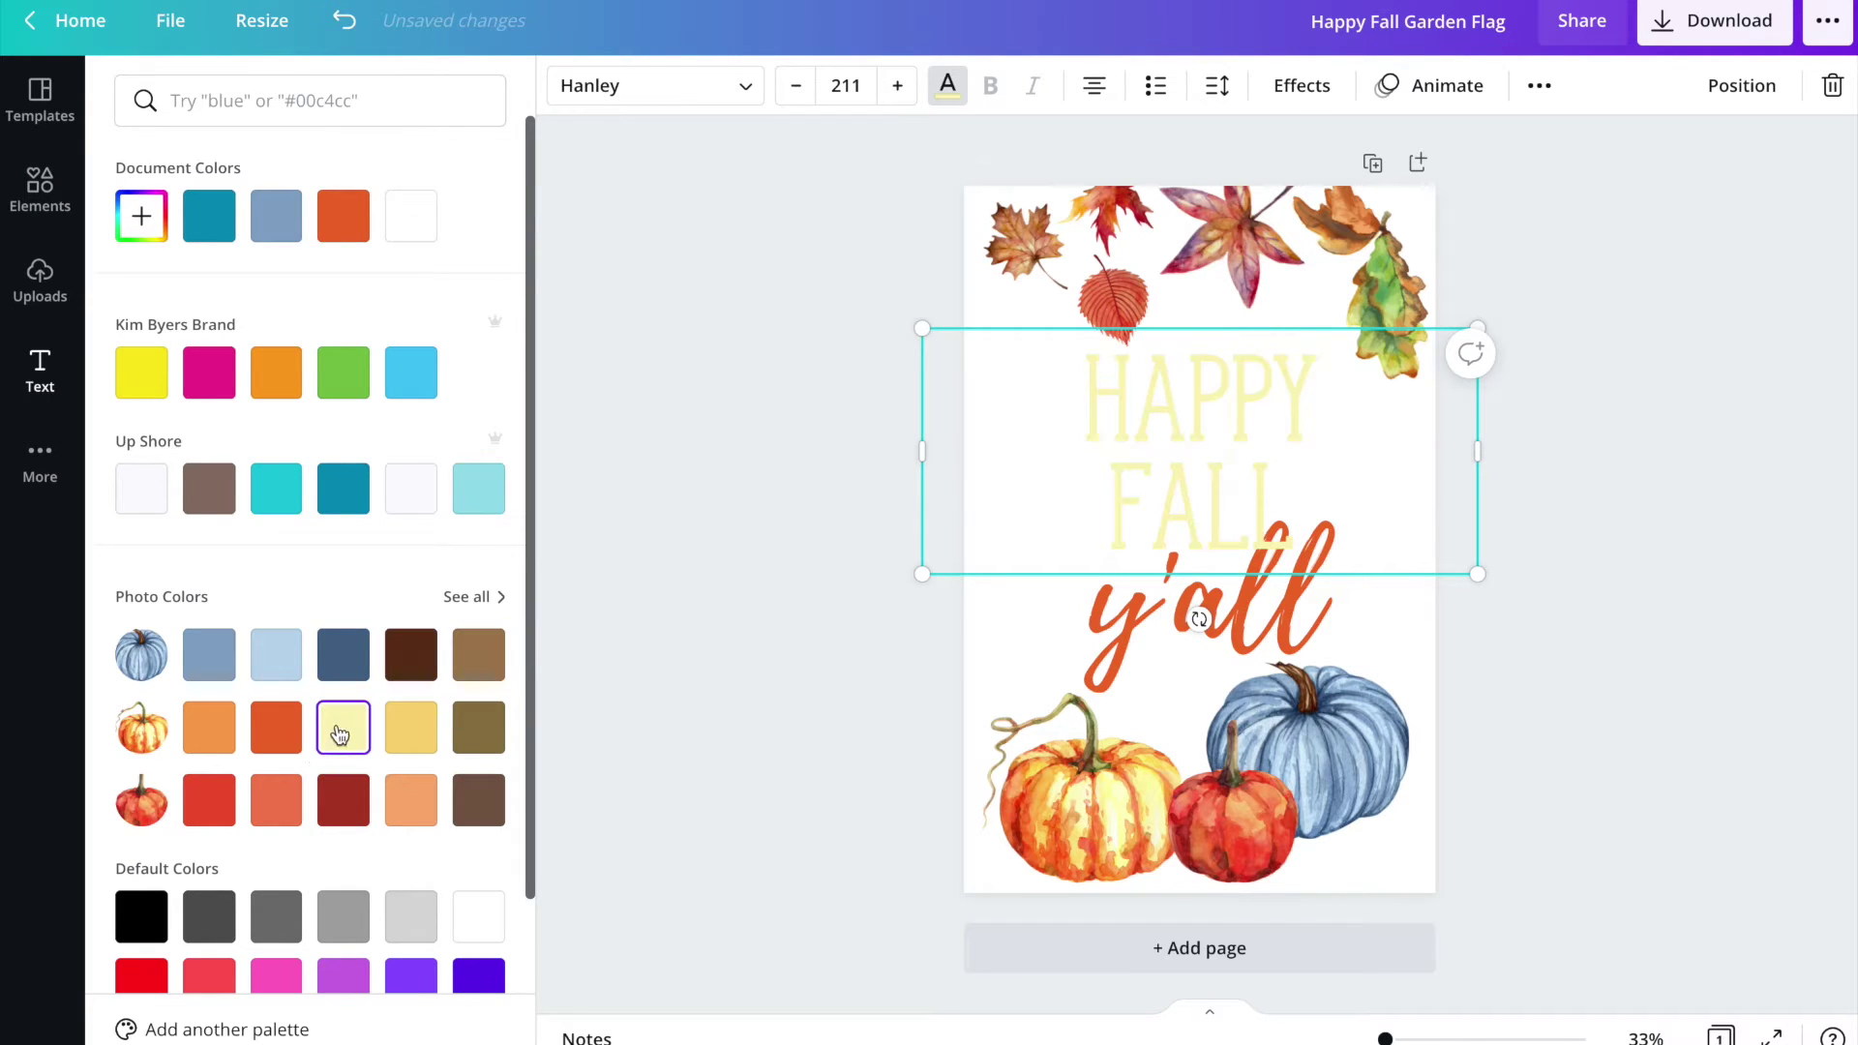
click(258, 795)
click(209, 800)
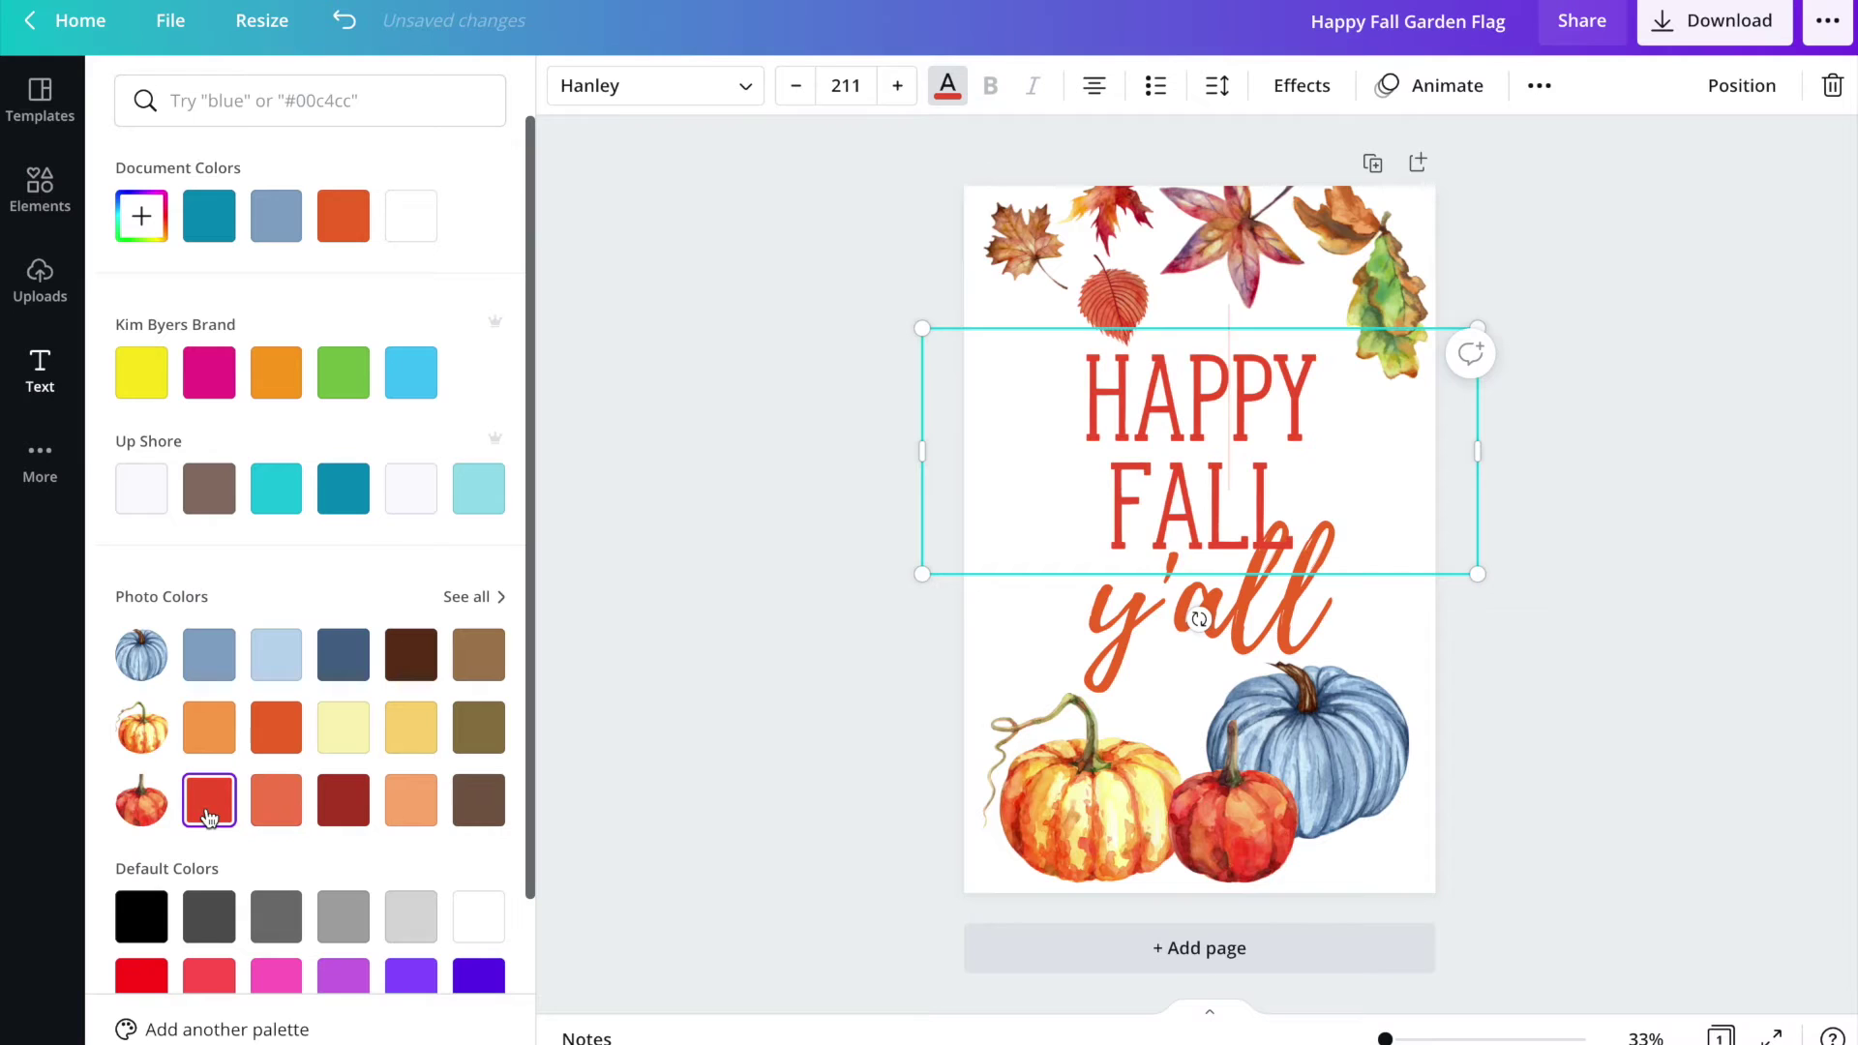
click(214, 657)
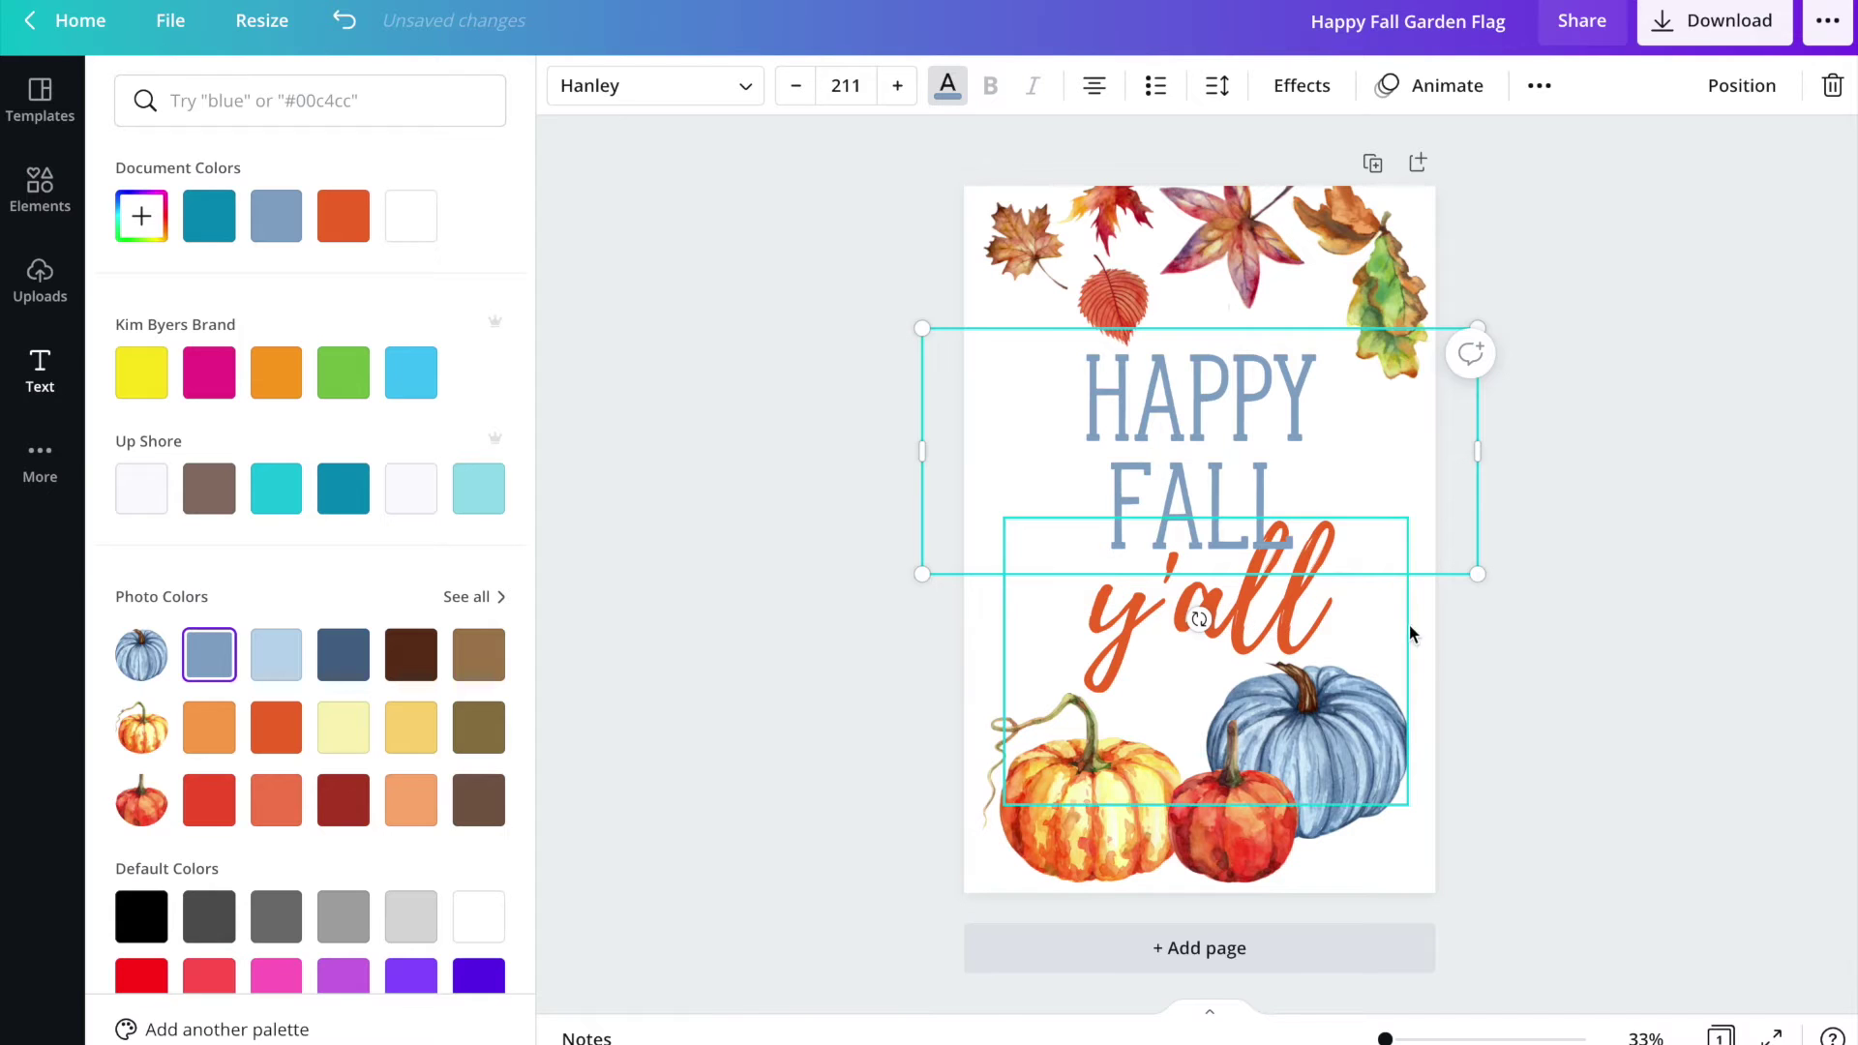
key(Escape)
click(1457, 662)
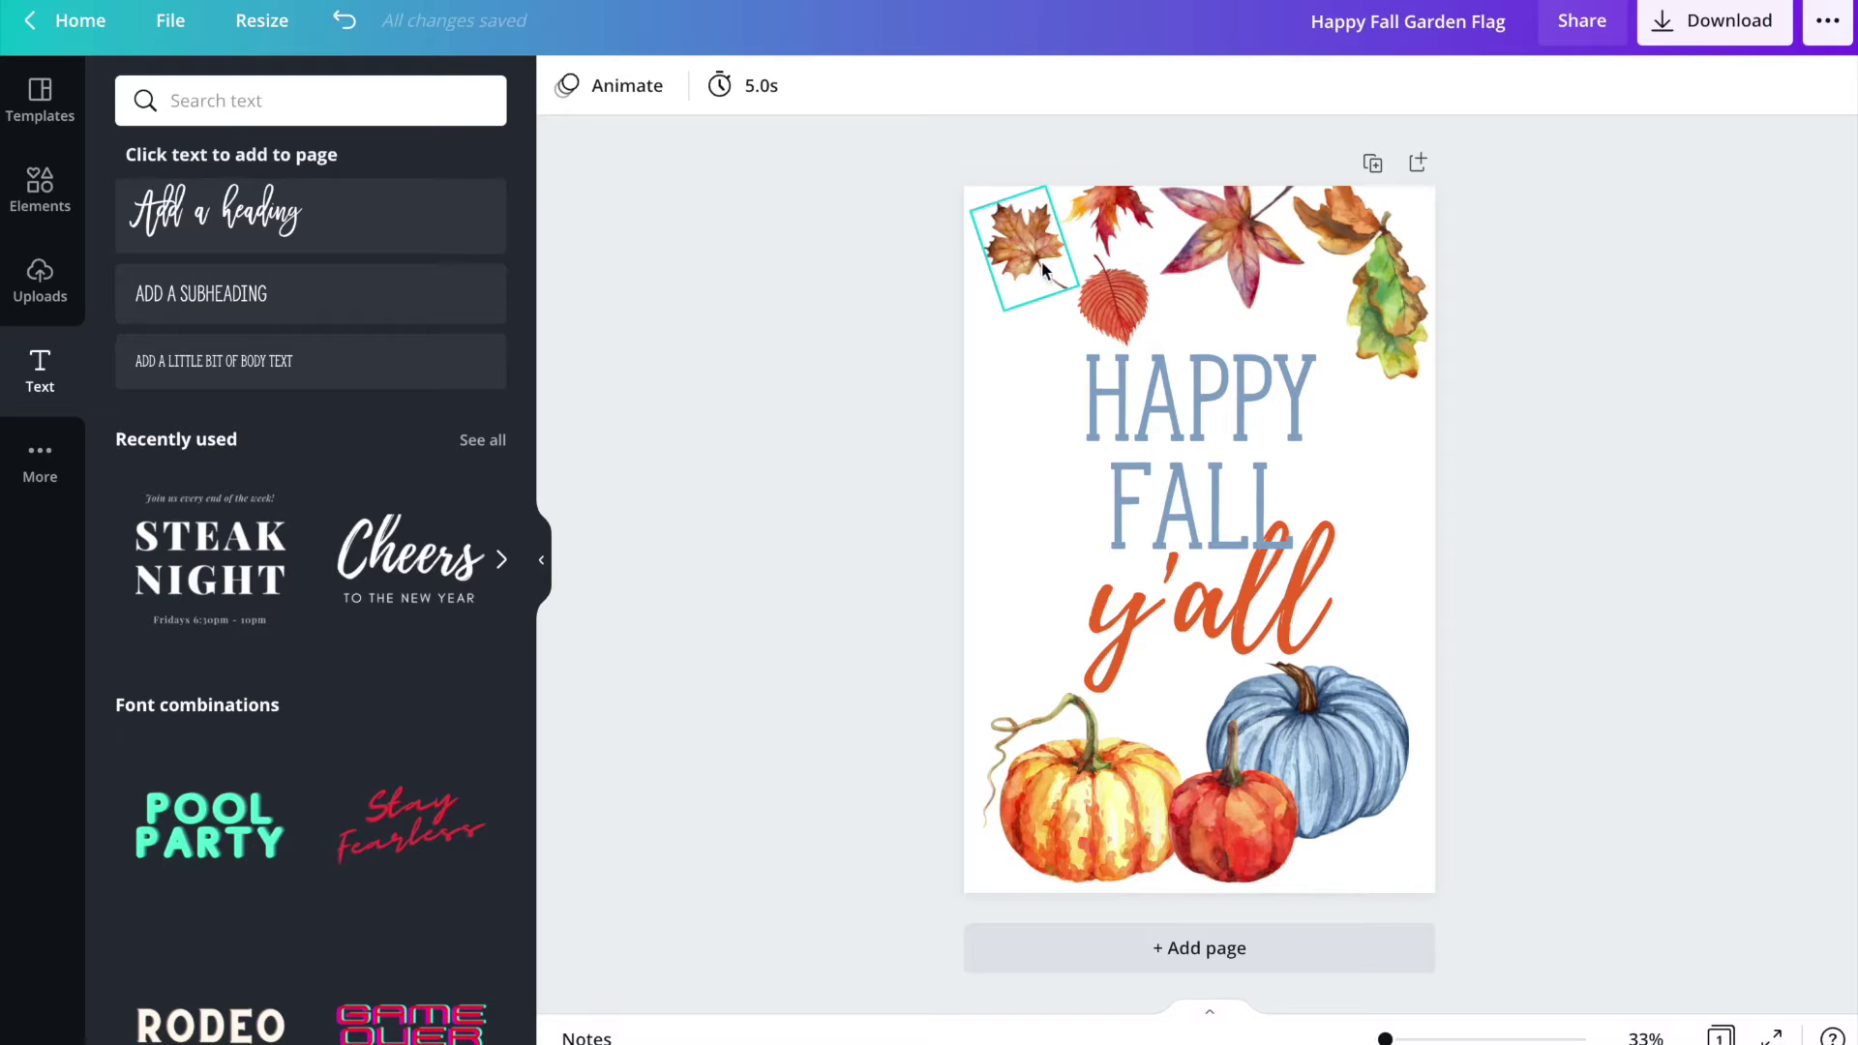
- Copy all the fall leaves from the flag design onto a new third page of the Garden Flag Resize design
click(1032, 230)
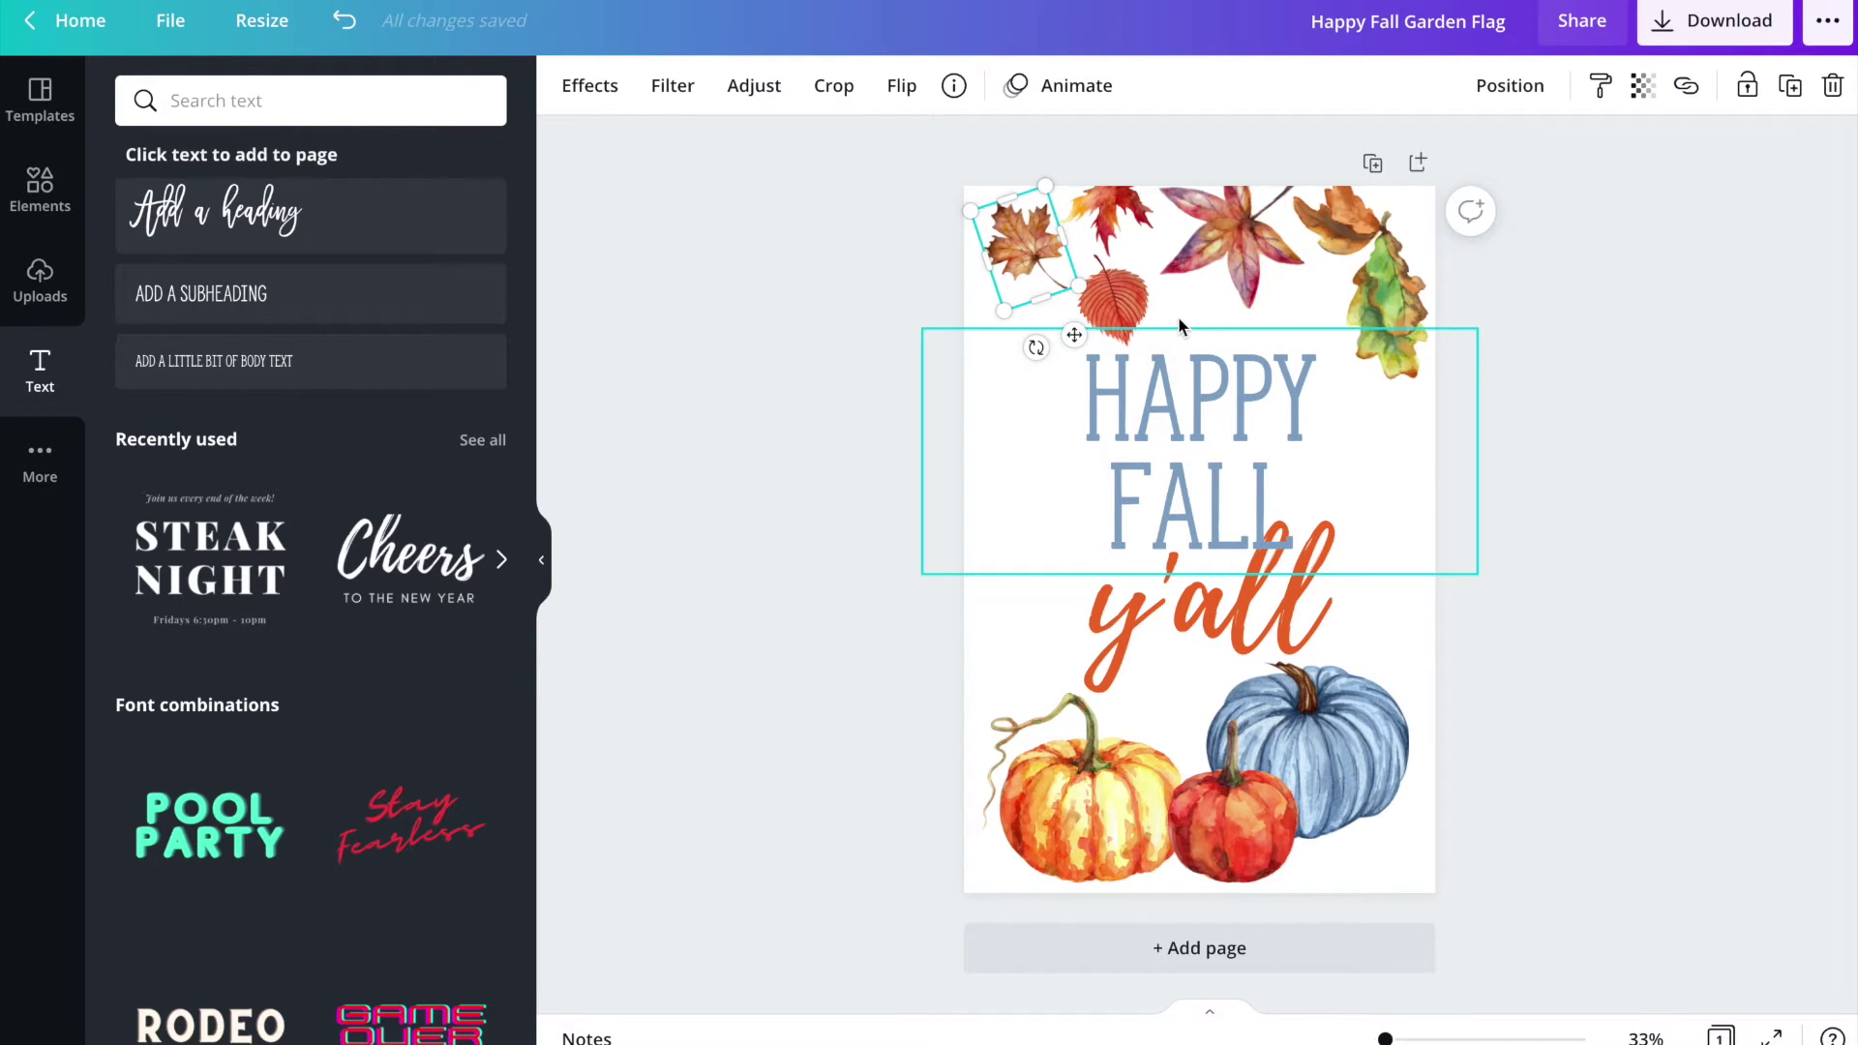
shift+click(1113, 300)
shift+click(1118, 213)
shift+click(1229, 242)
shift+click(1398, 297)
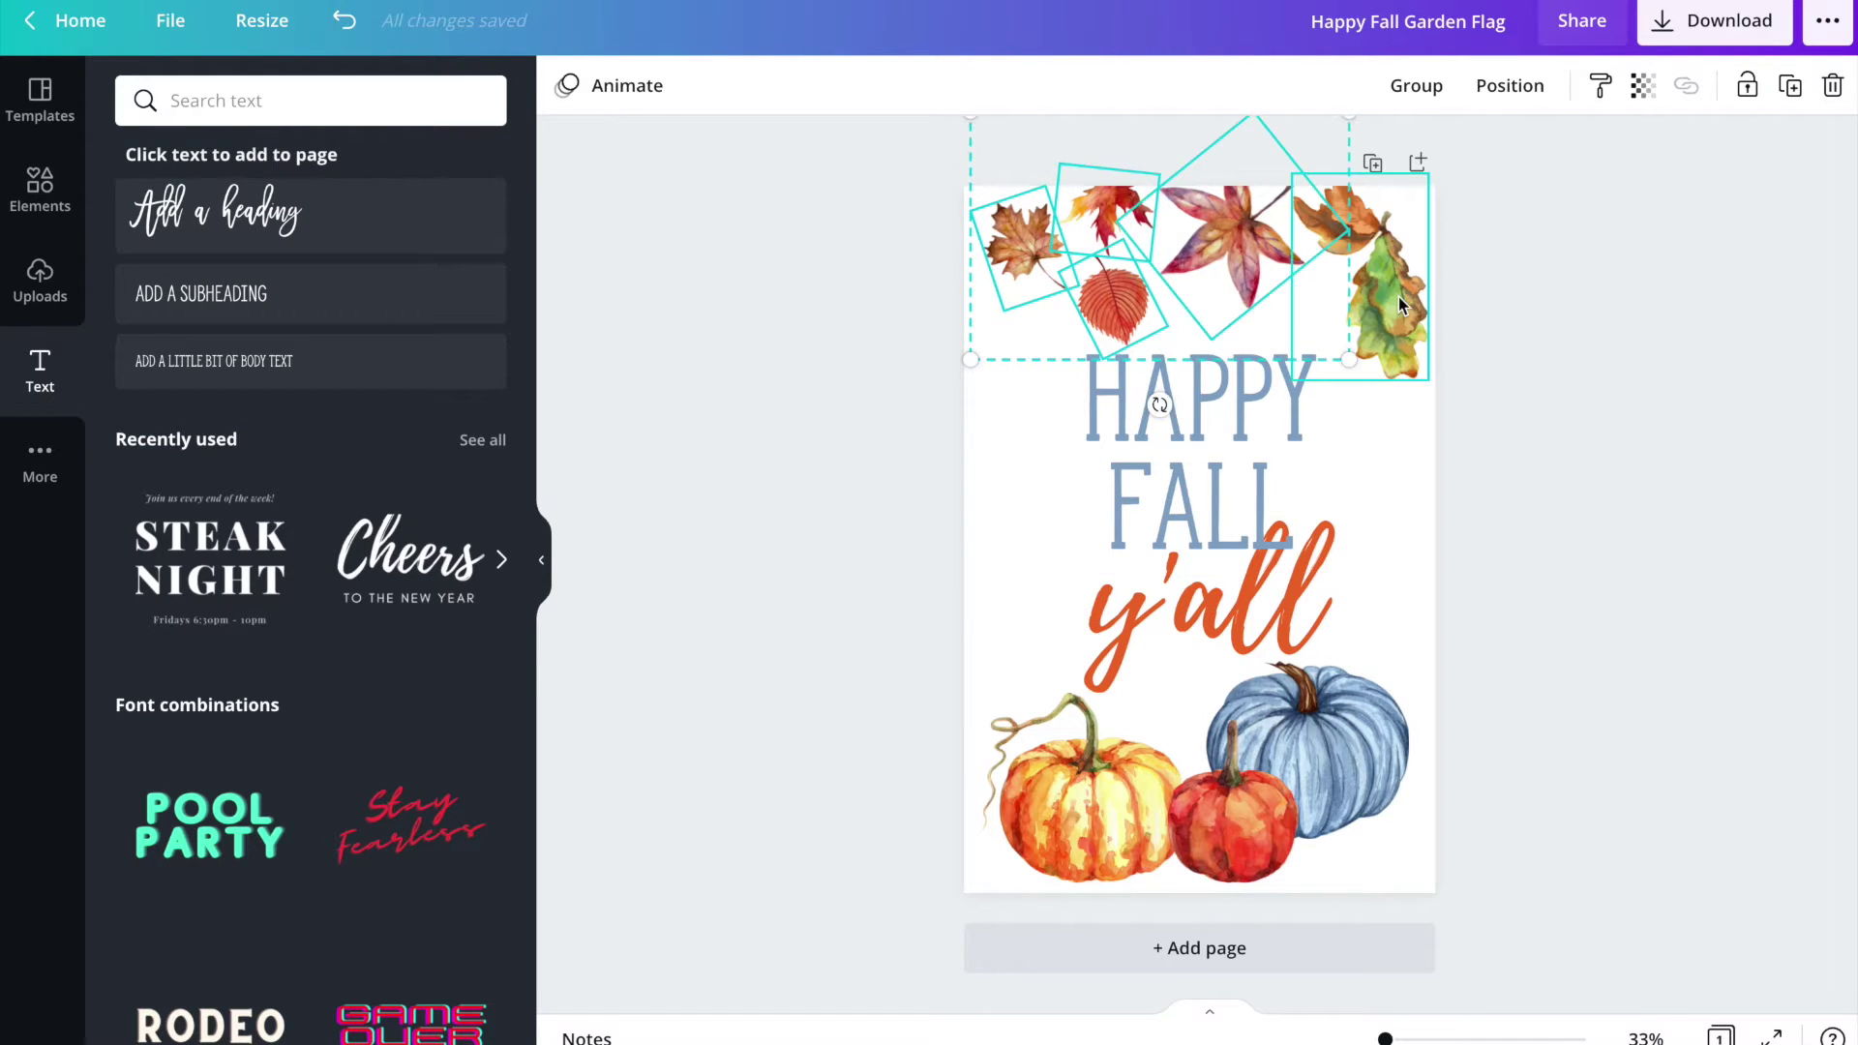
shift+click(1414, 310)
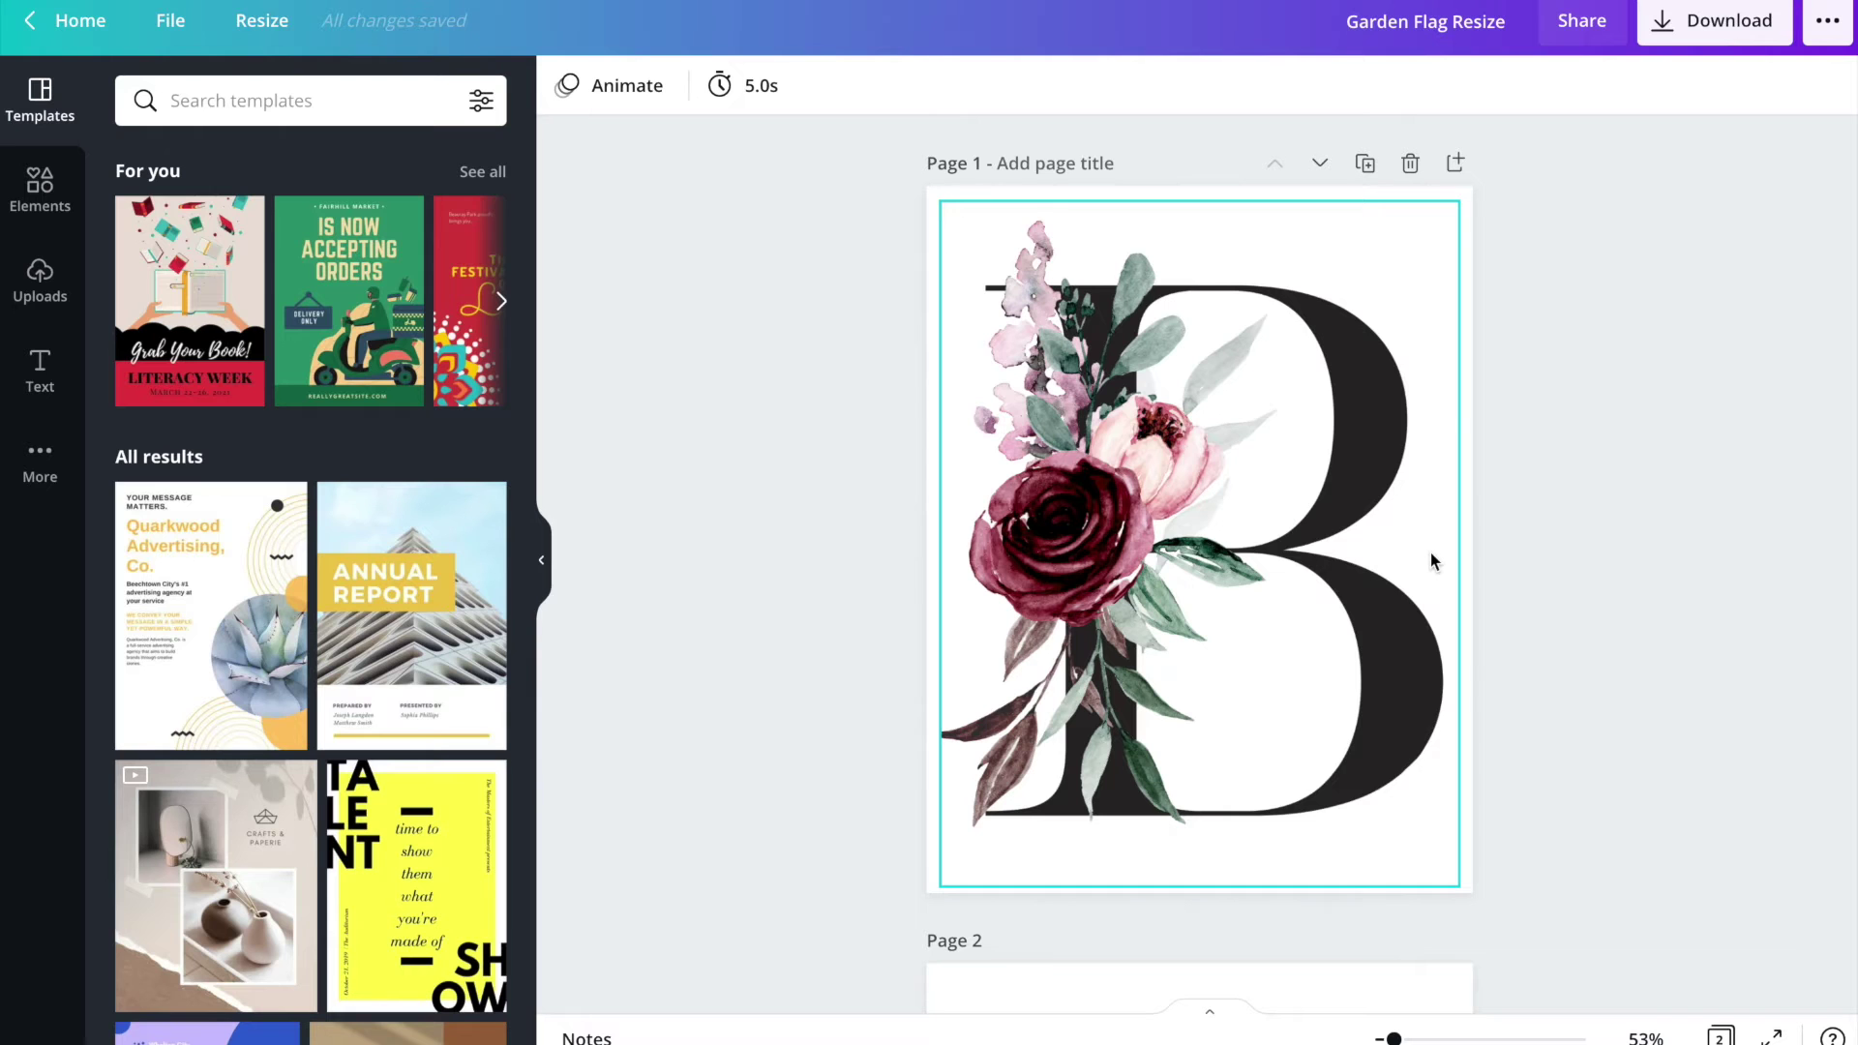
scroll(1430, 554, down, 8)
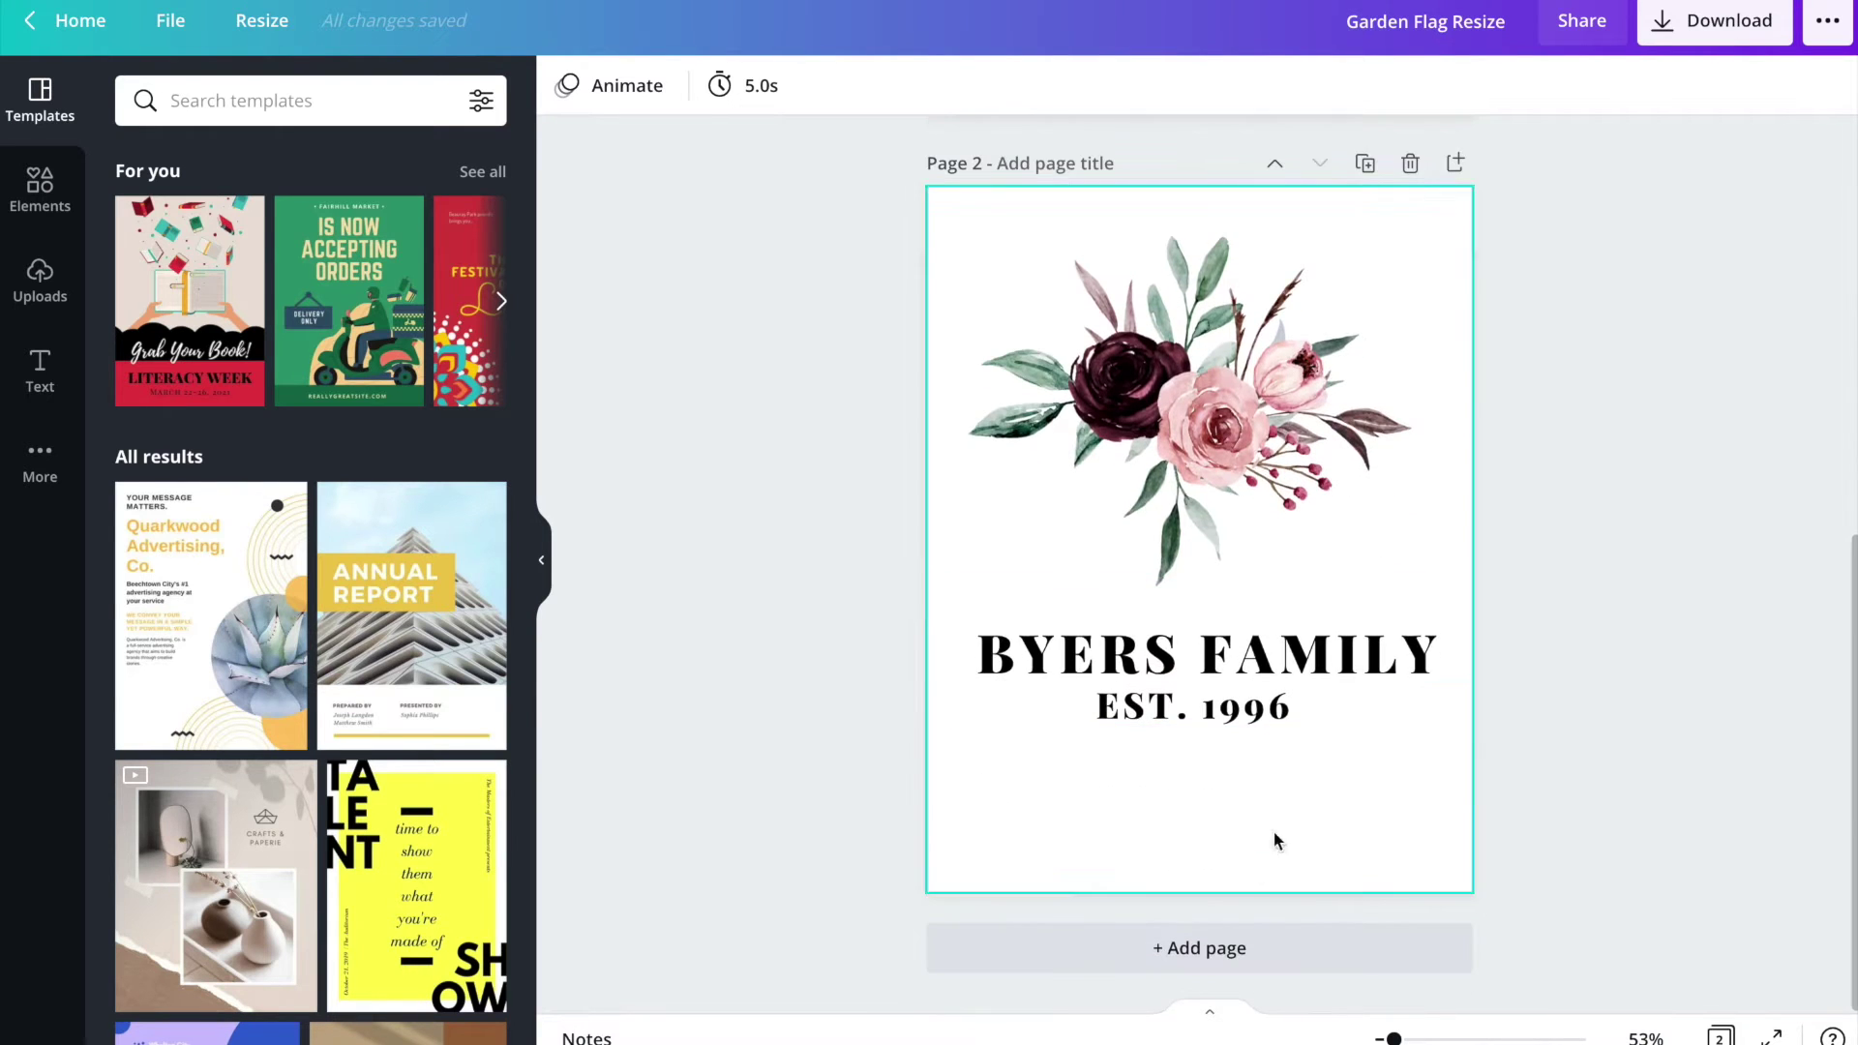
click(1245, 947)
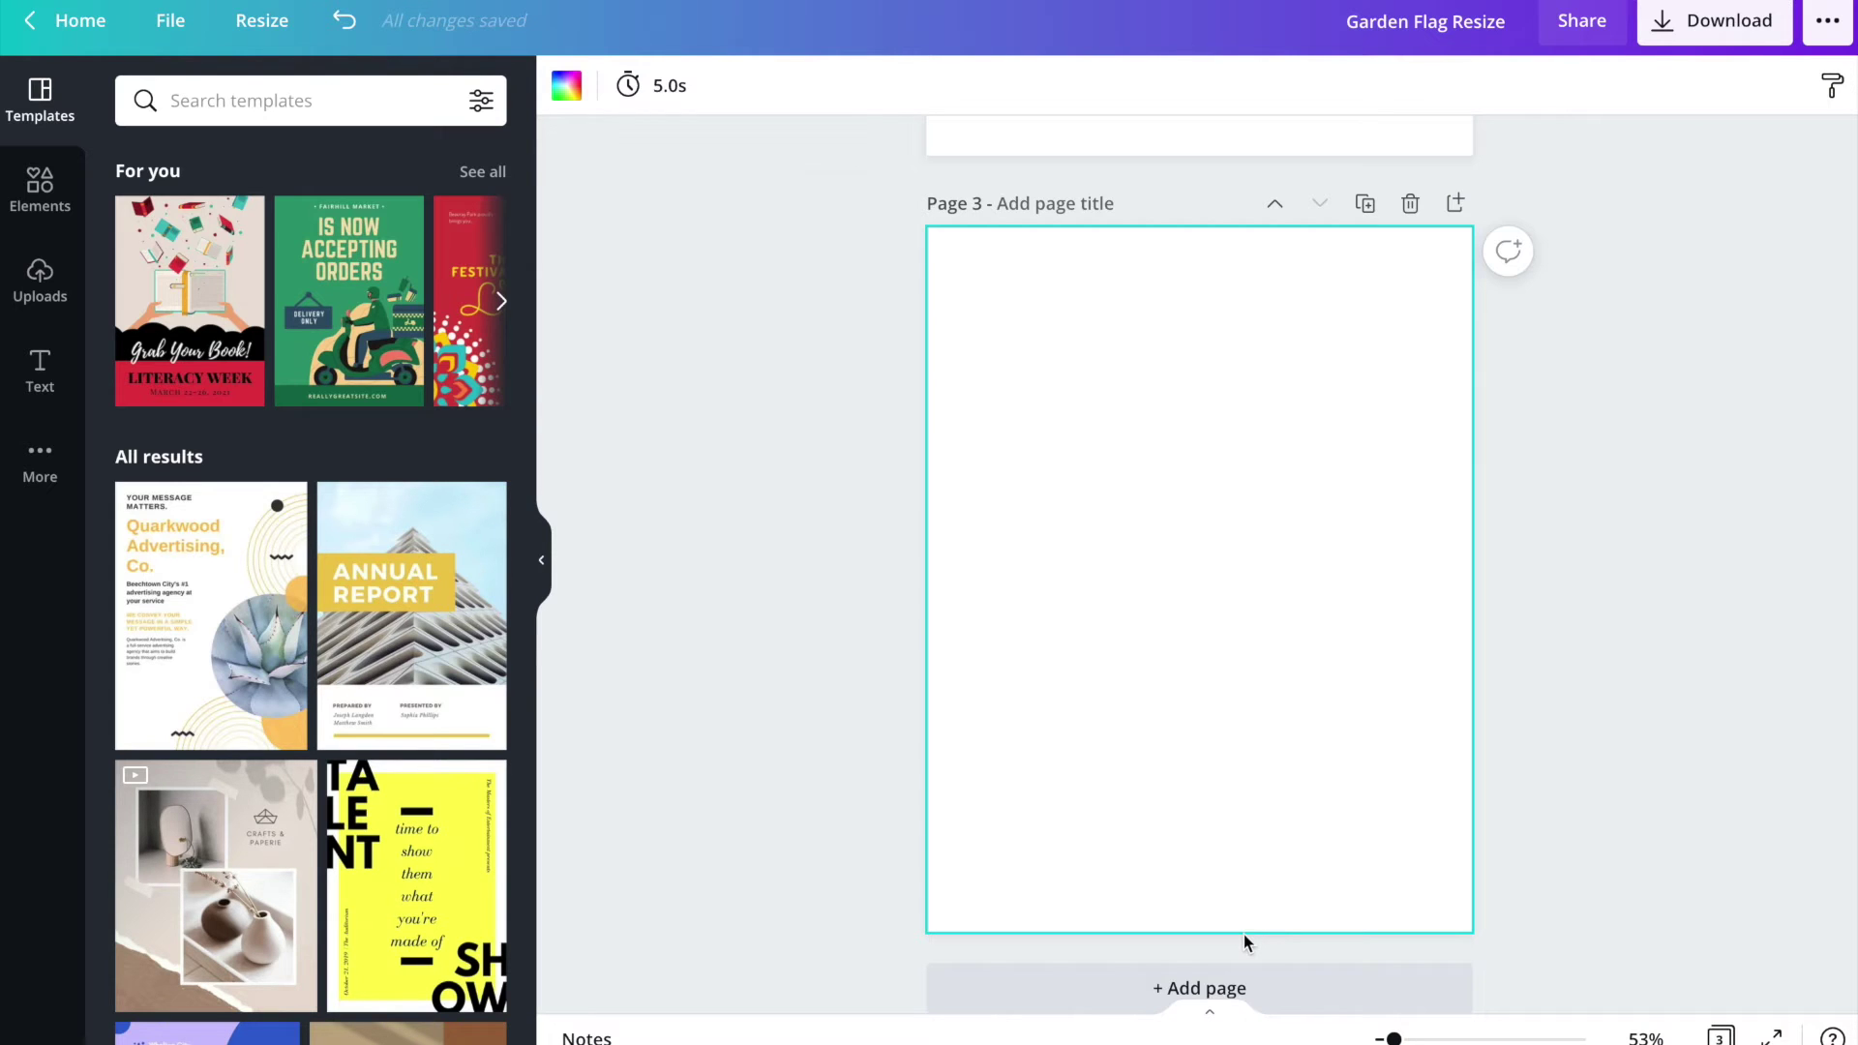
key(ctrl+v)
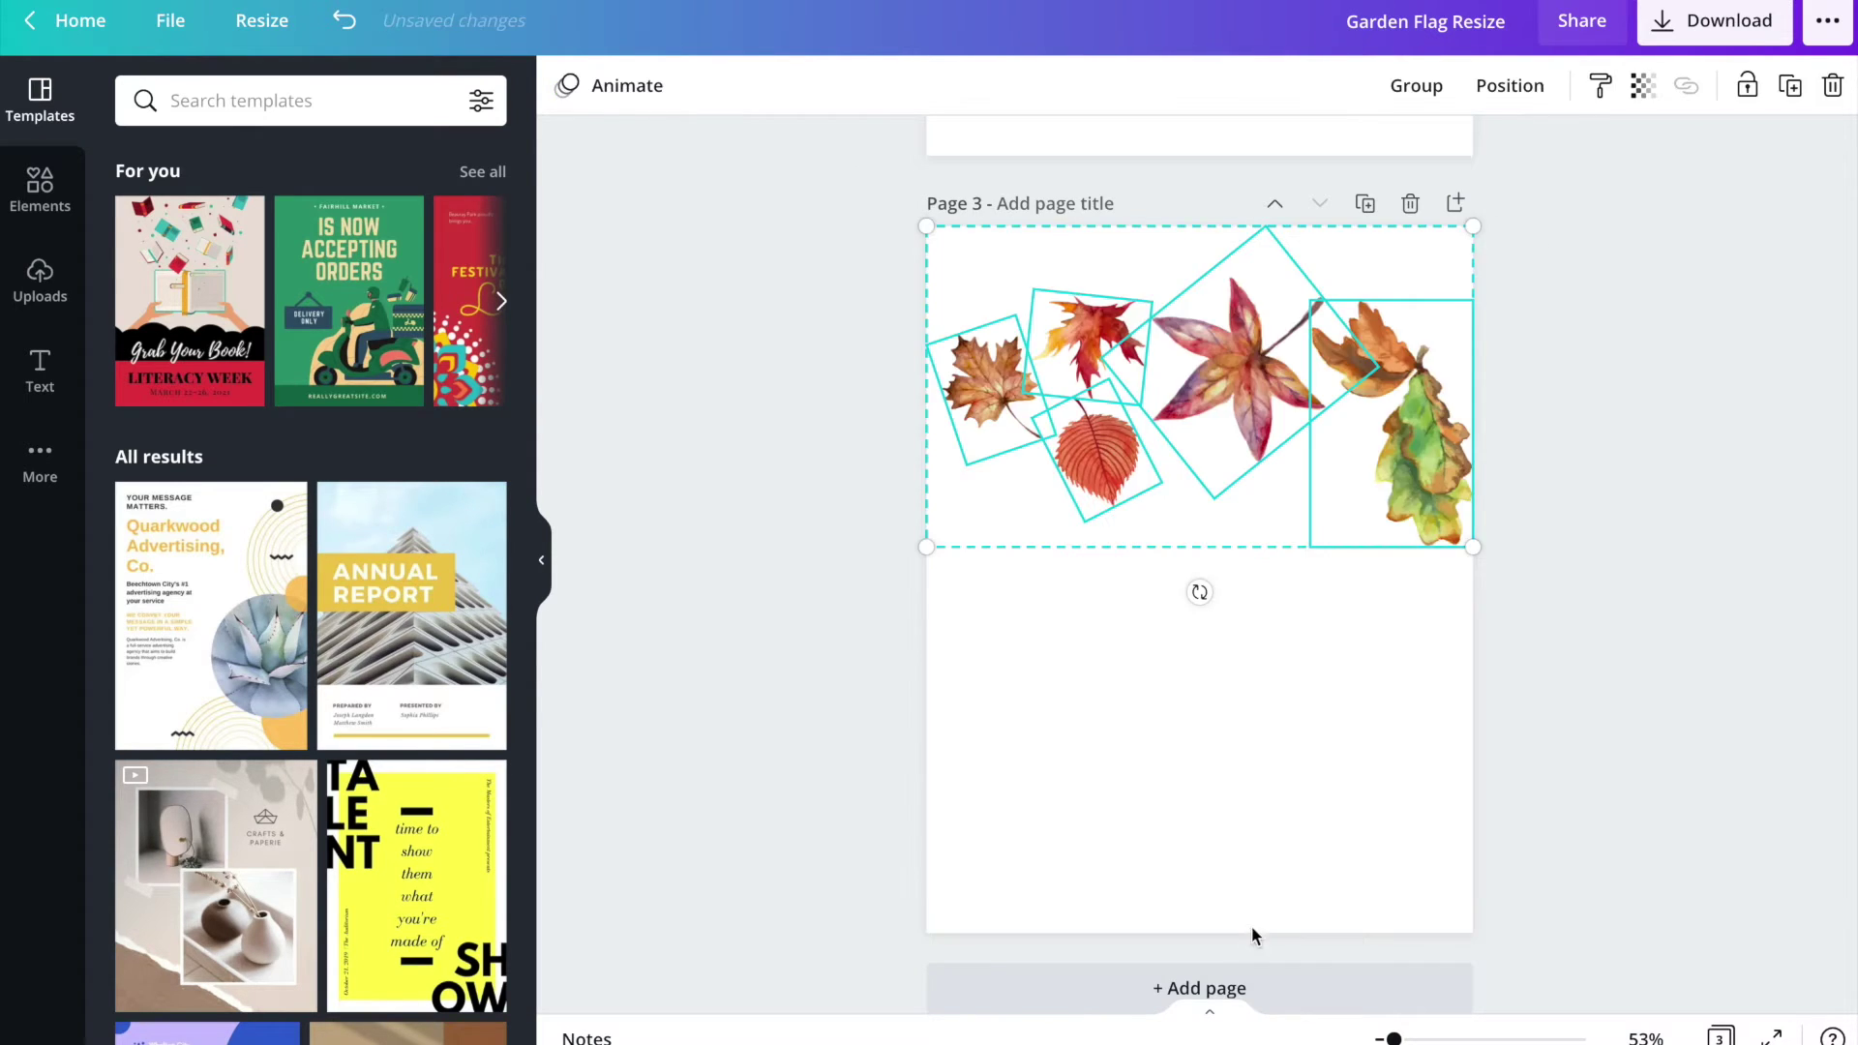
click(1265, 765)
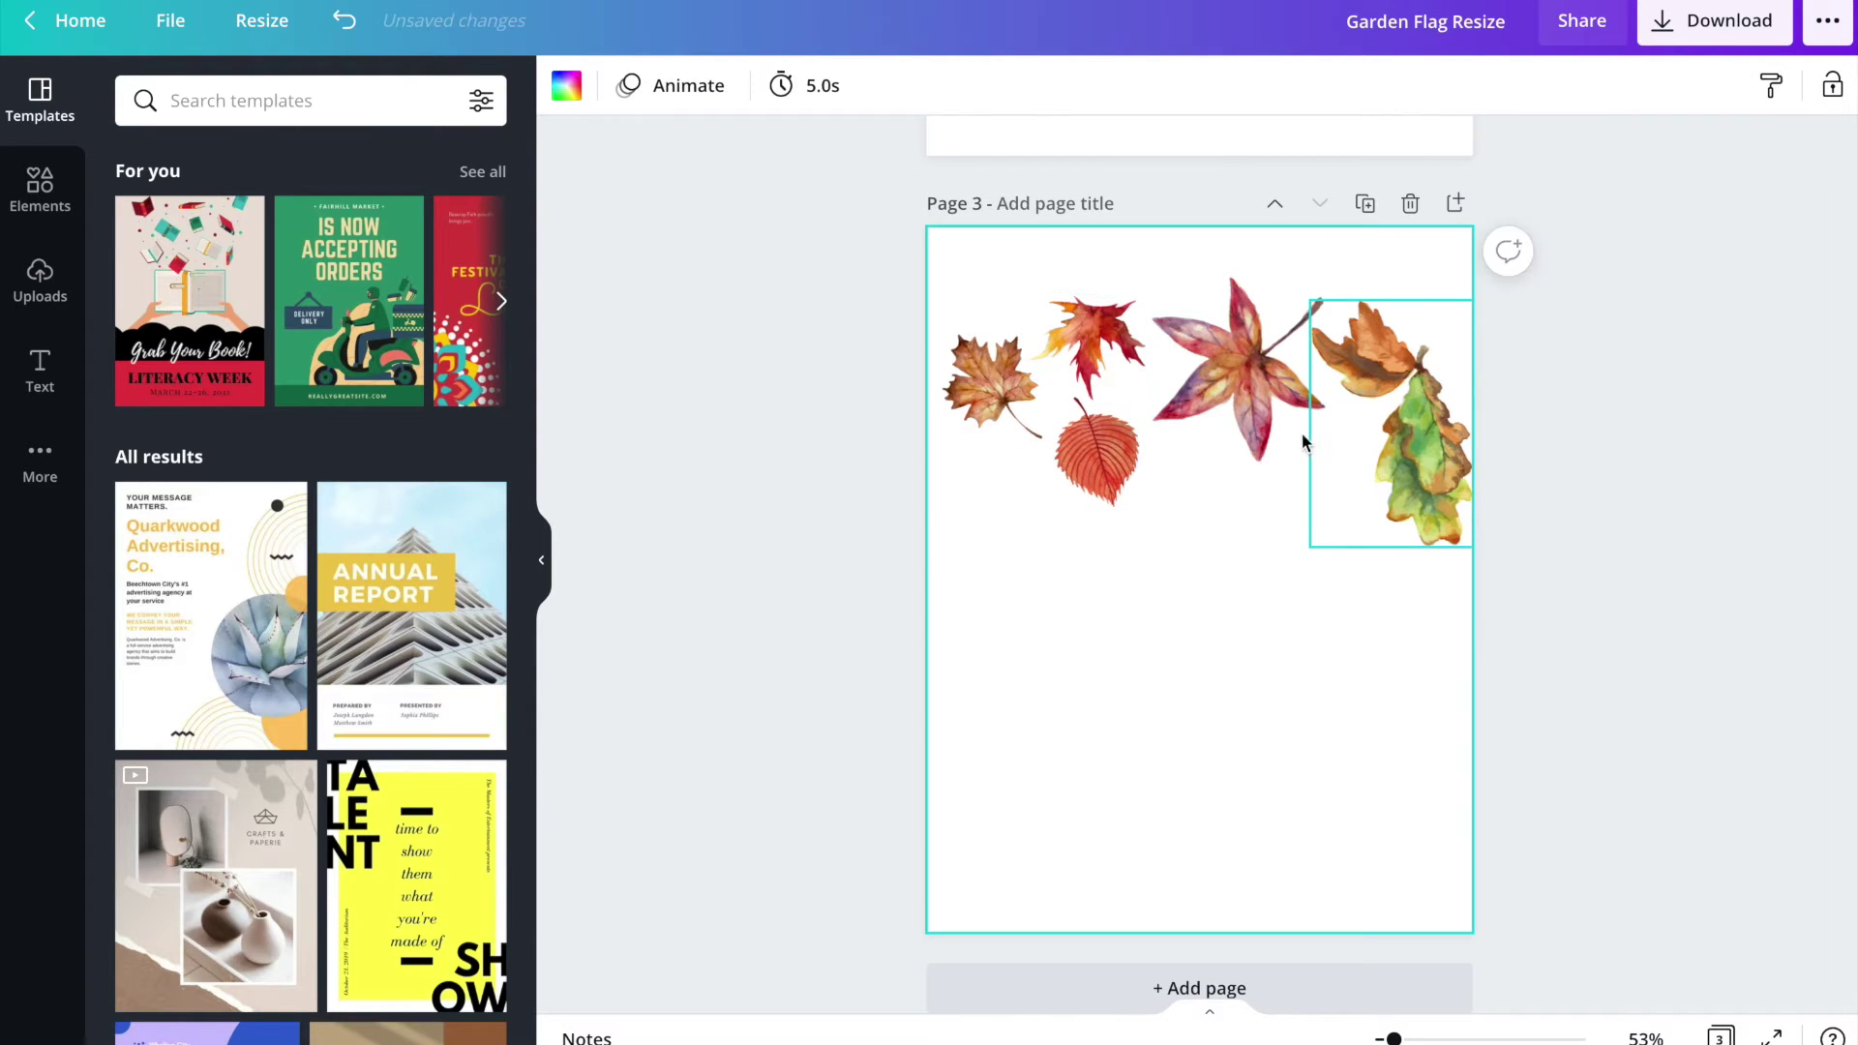
- Rotate all the leaves on page 3 together a quarter turn clockwise and move them toward the page's left side
click(1410, 451)
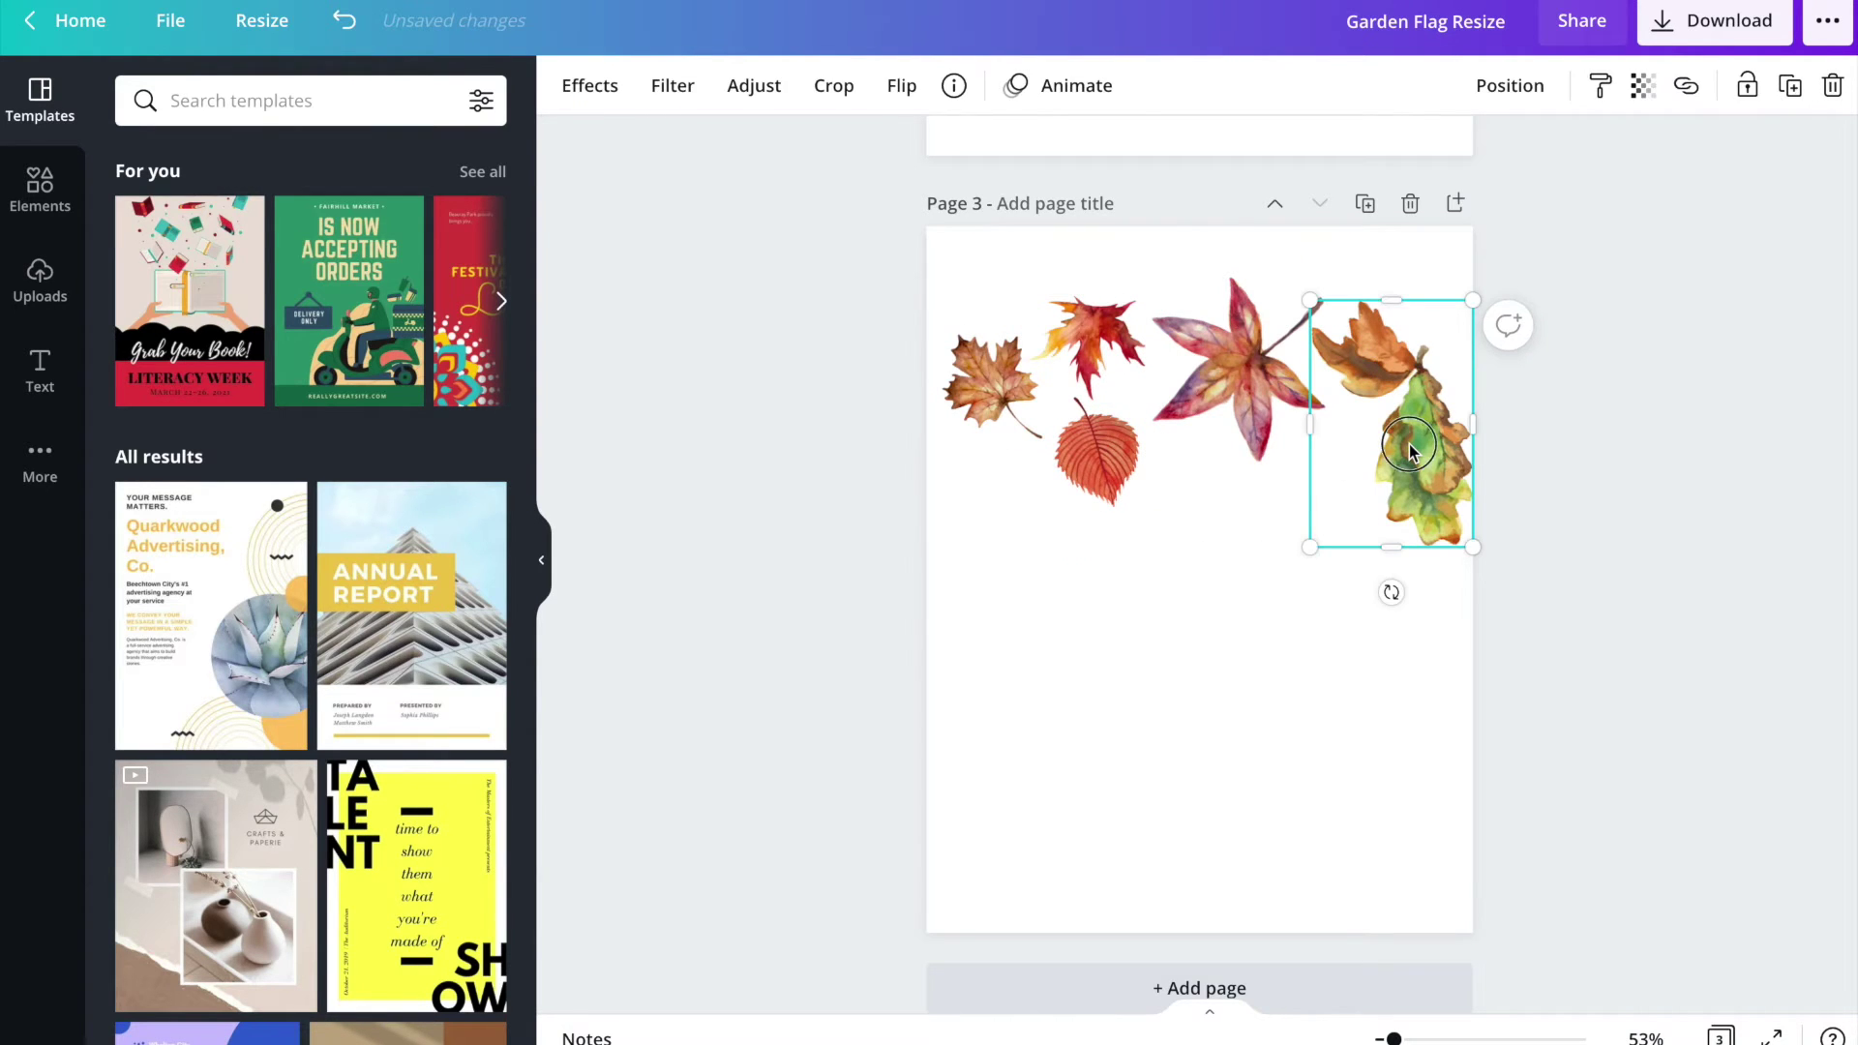
shift+click(1248, 394)
shift+click(1089, 338)
shift+click(1097, 474)
shift+click(995, 402)
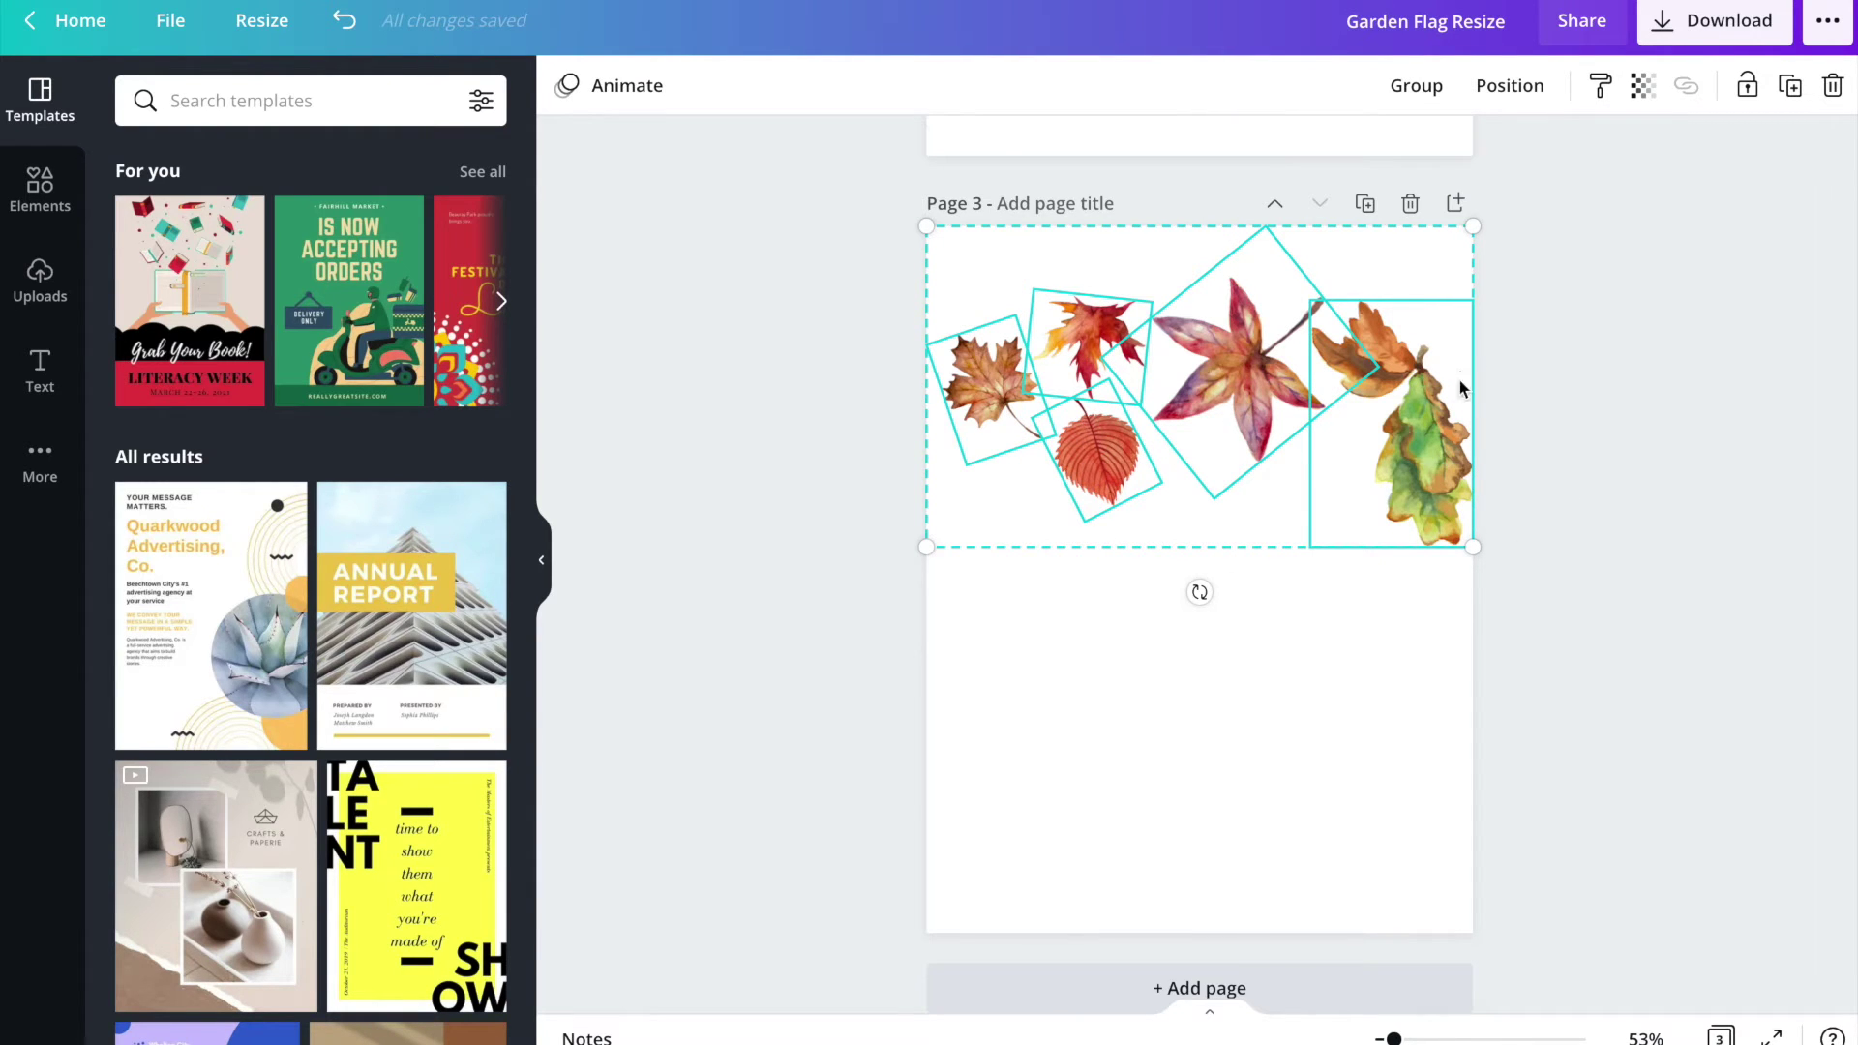
drag(1200, 592, 859, 398)
drag(1228, 352, 1147, 520)
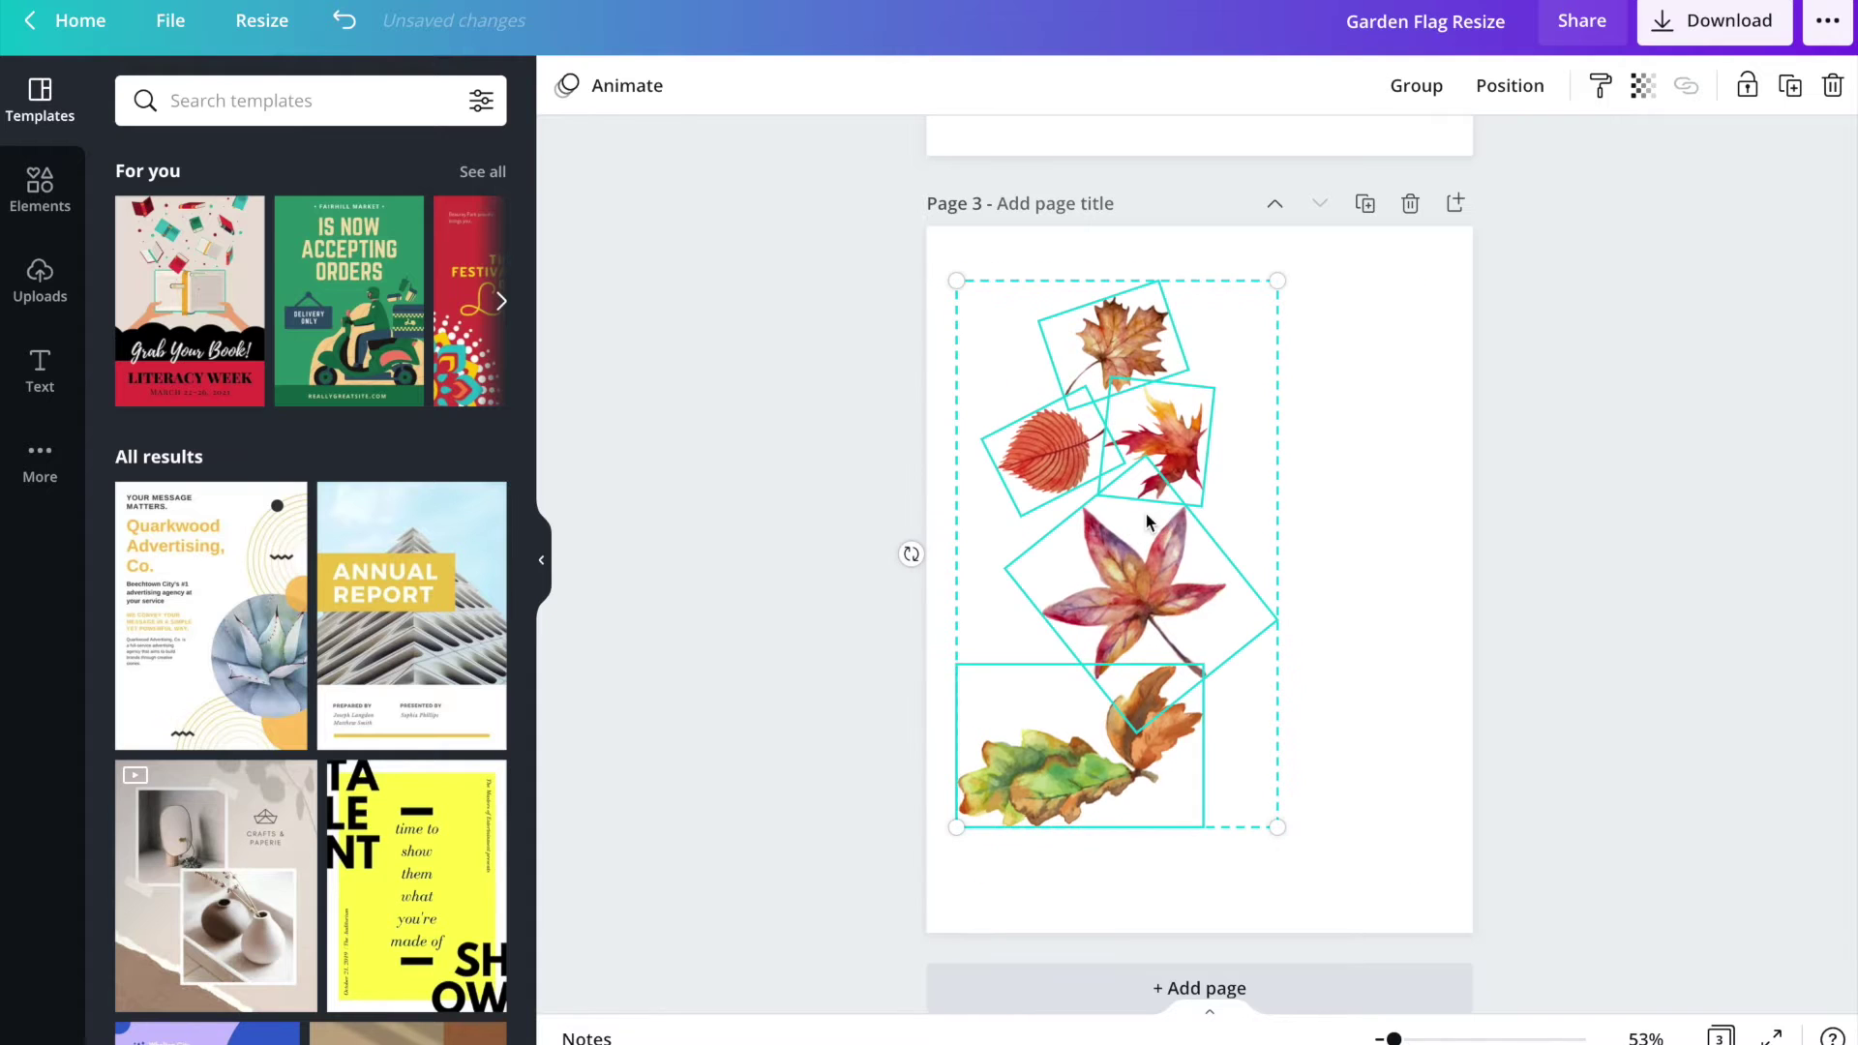
- Copy the HAPPY FALL and y'all text from the flag design onto page 3, turned a quarter turn clockwise beside the leaves
click(1375, 531)
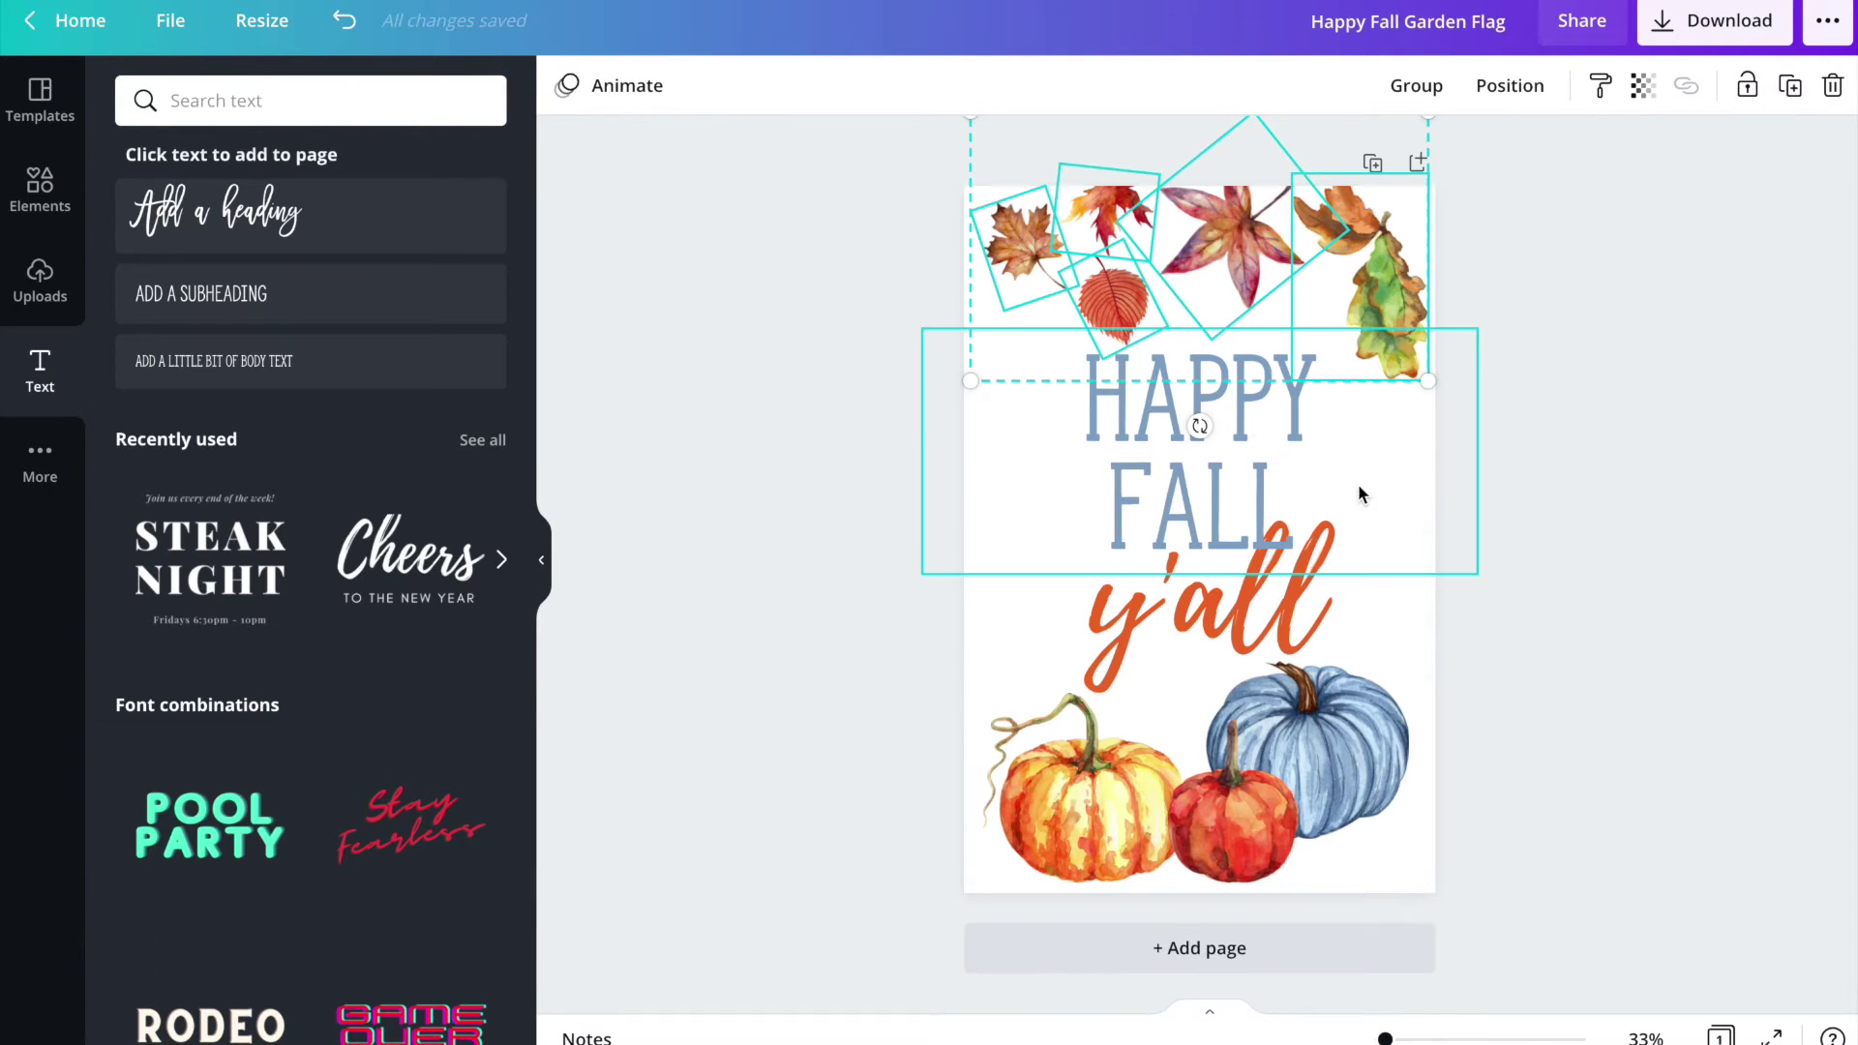
click(1189, 393)
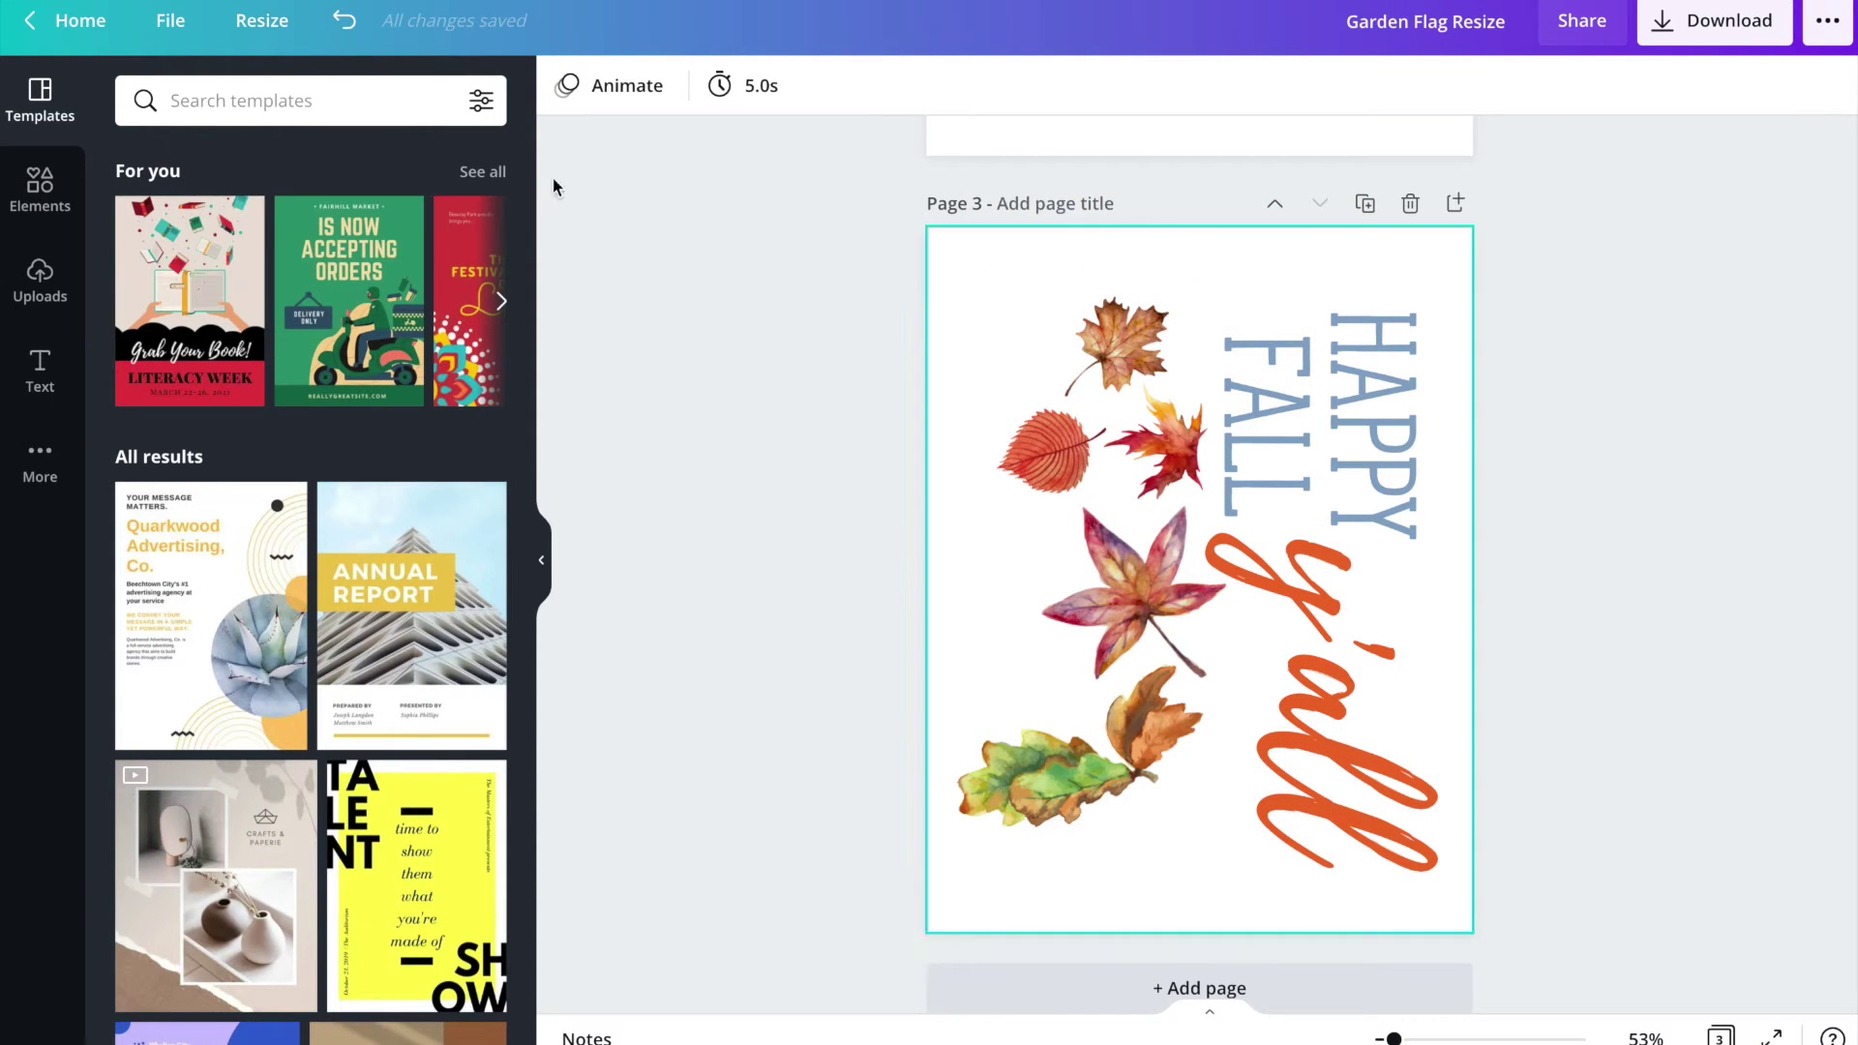
- Open the Hello Summer Garden Flag design from the saved designs to view its layout
click(73, 20)
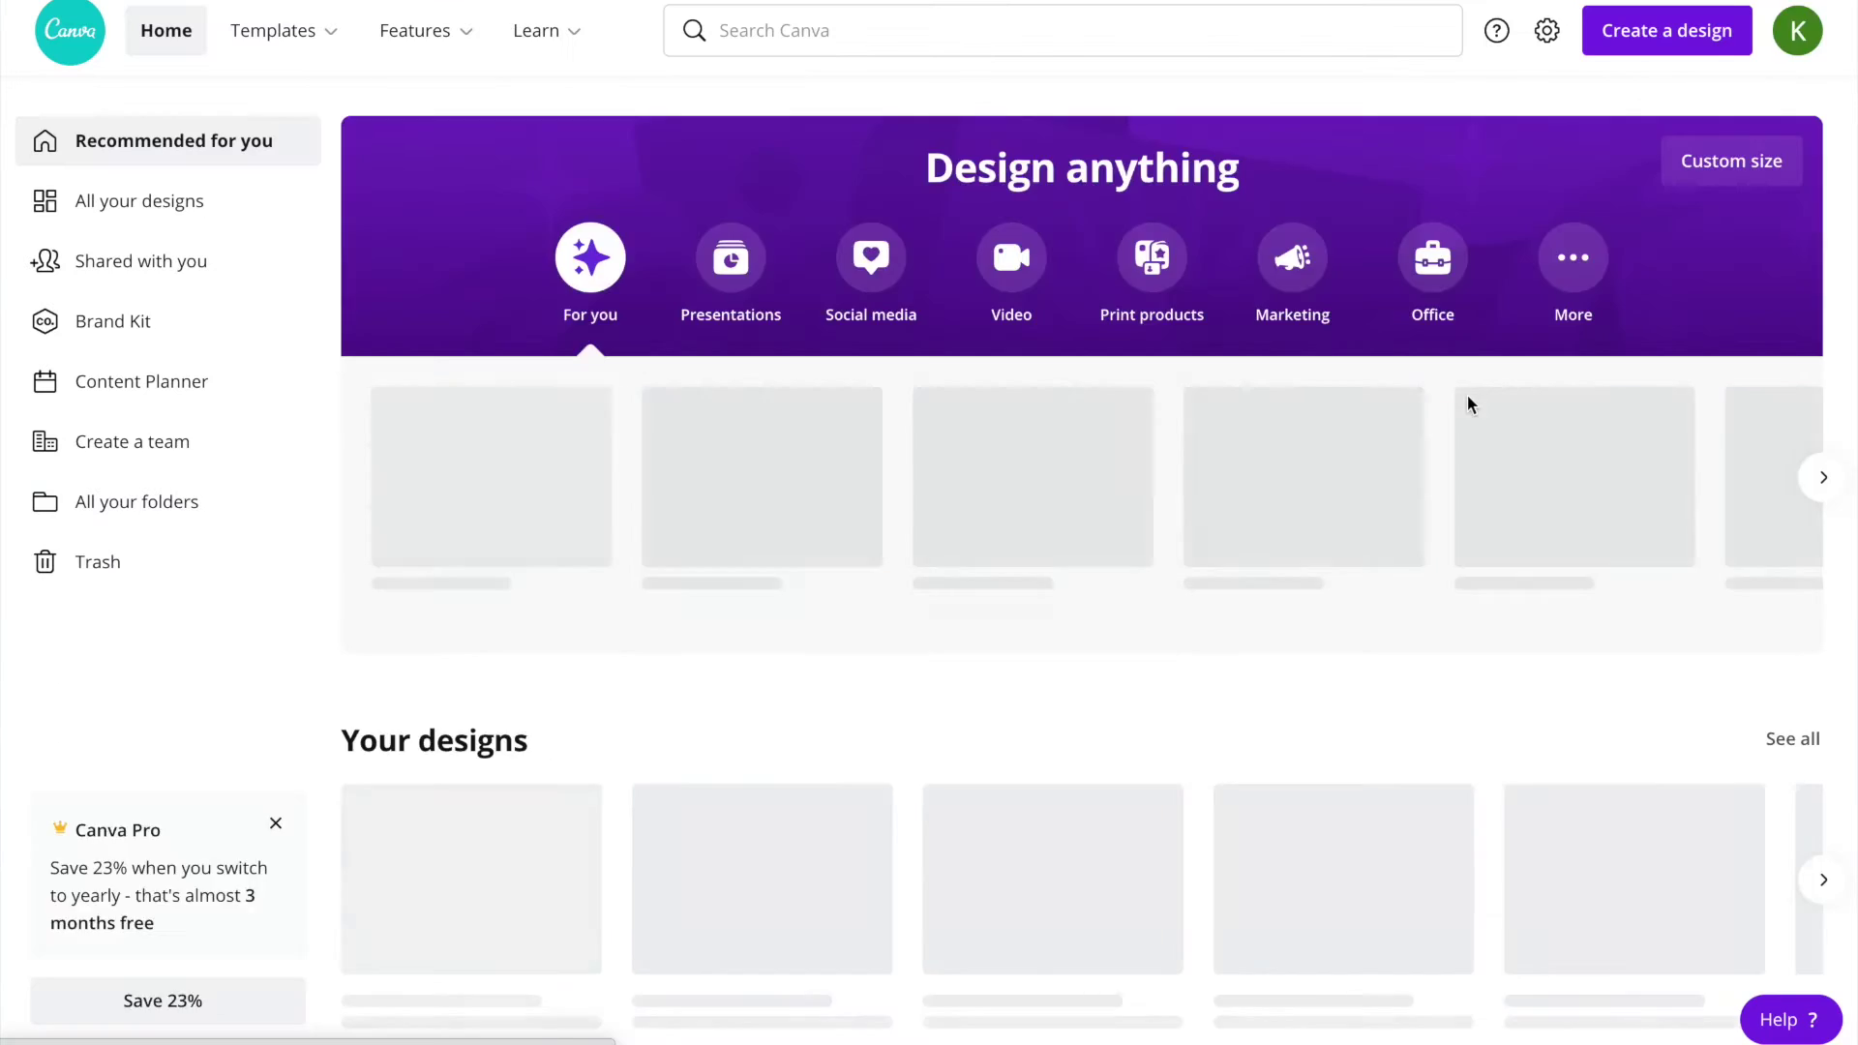
scroll(960, 785, down, 2)
scroll(960, 786, down, 3)
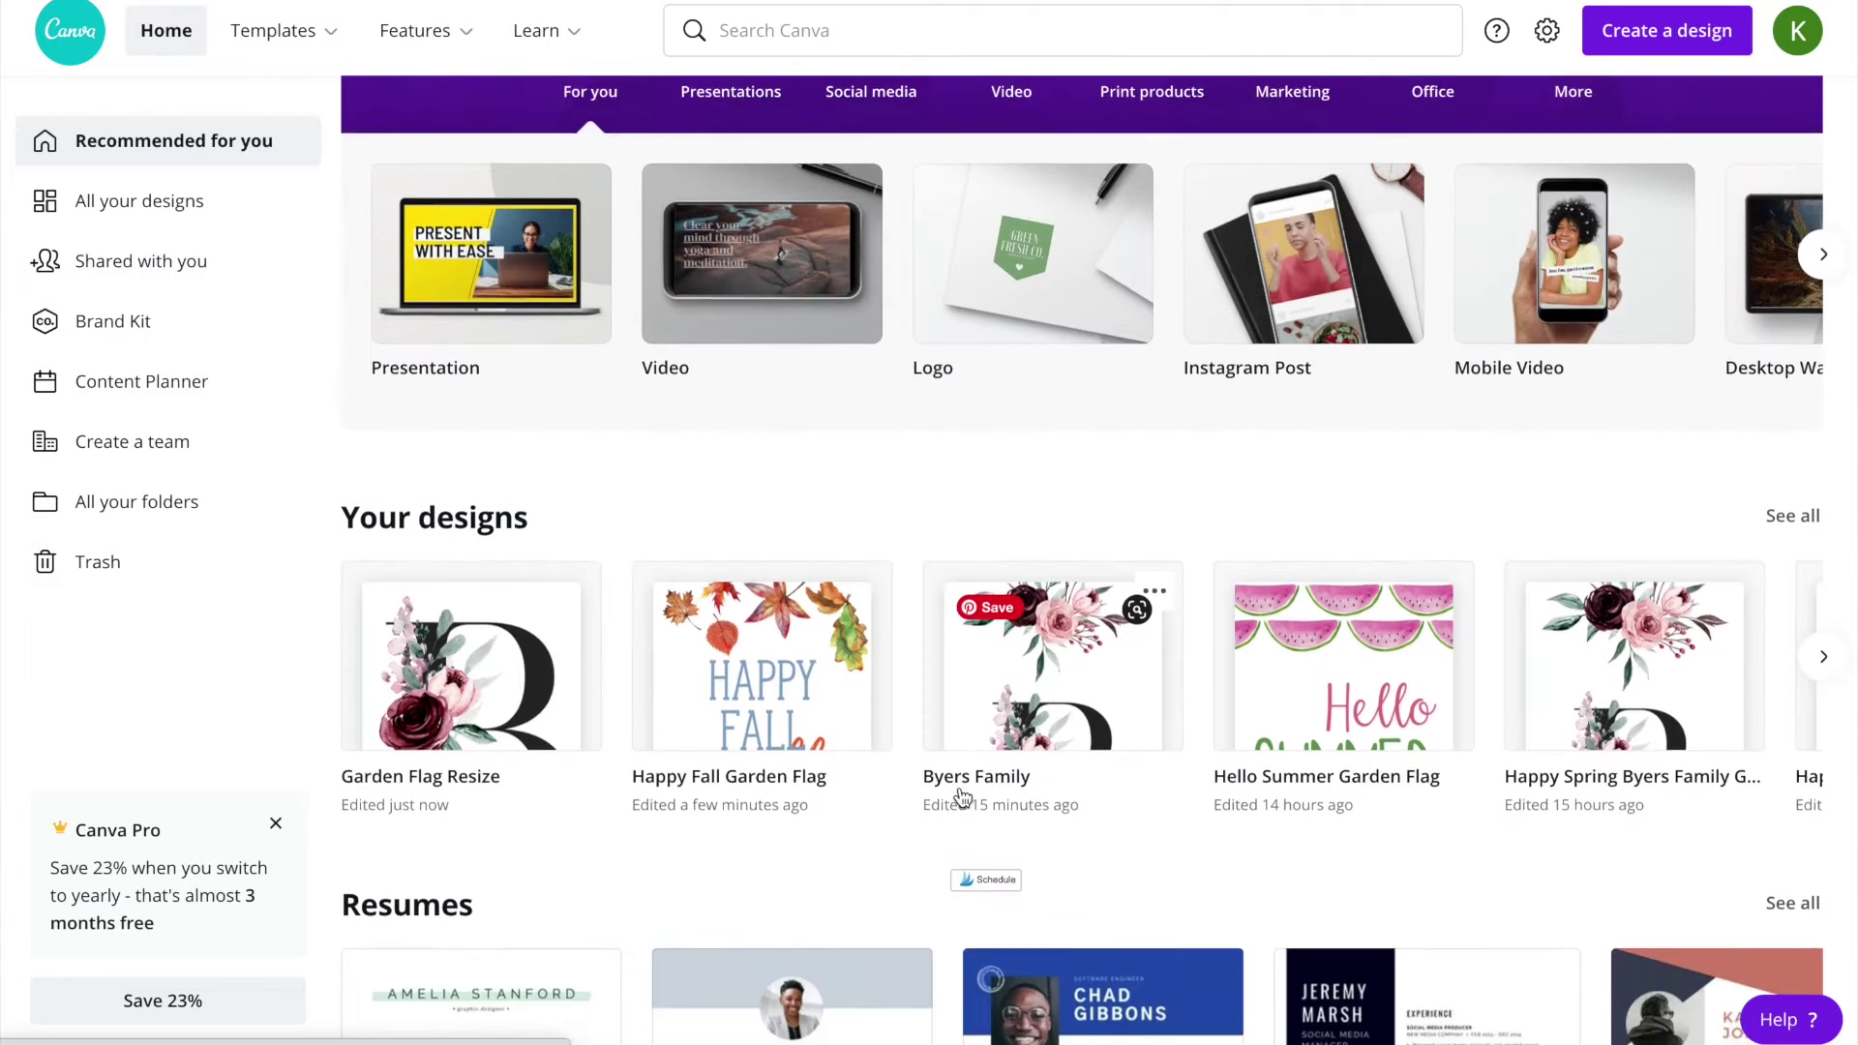
click(1364, 492)
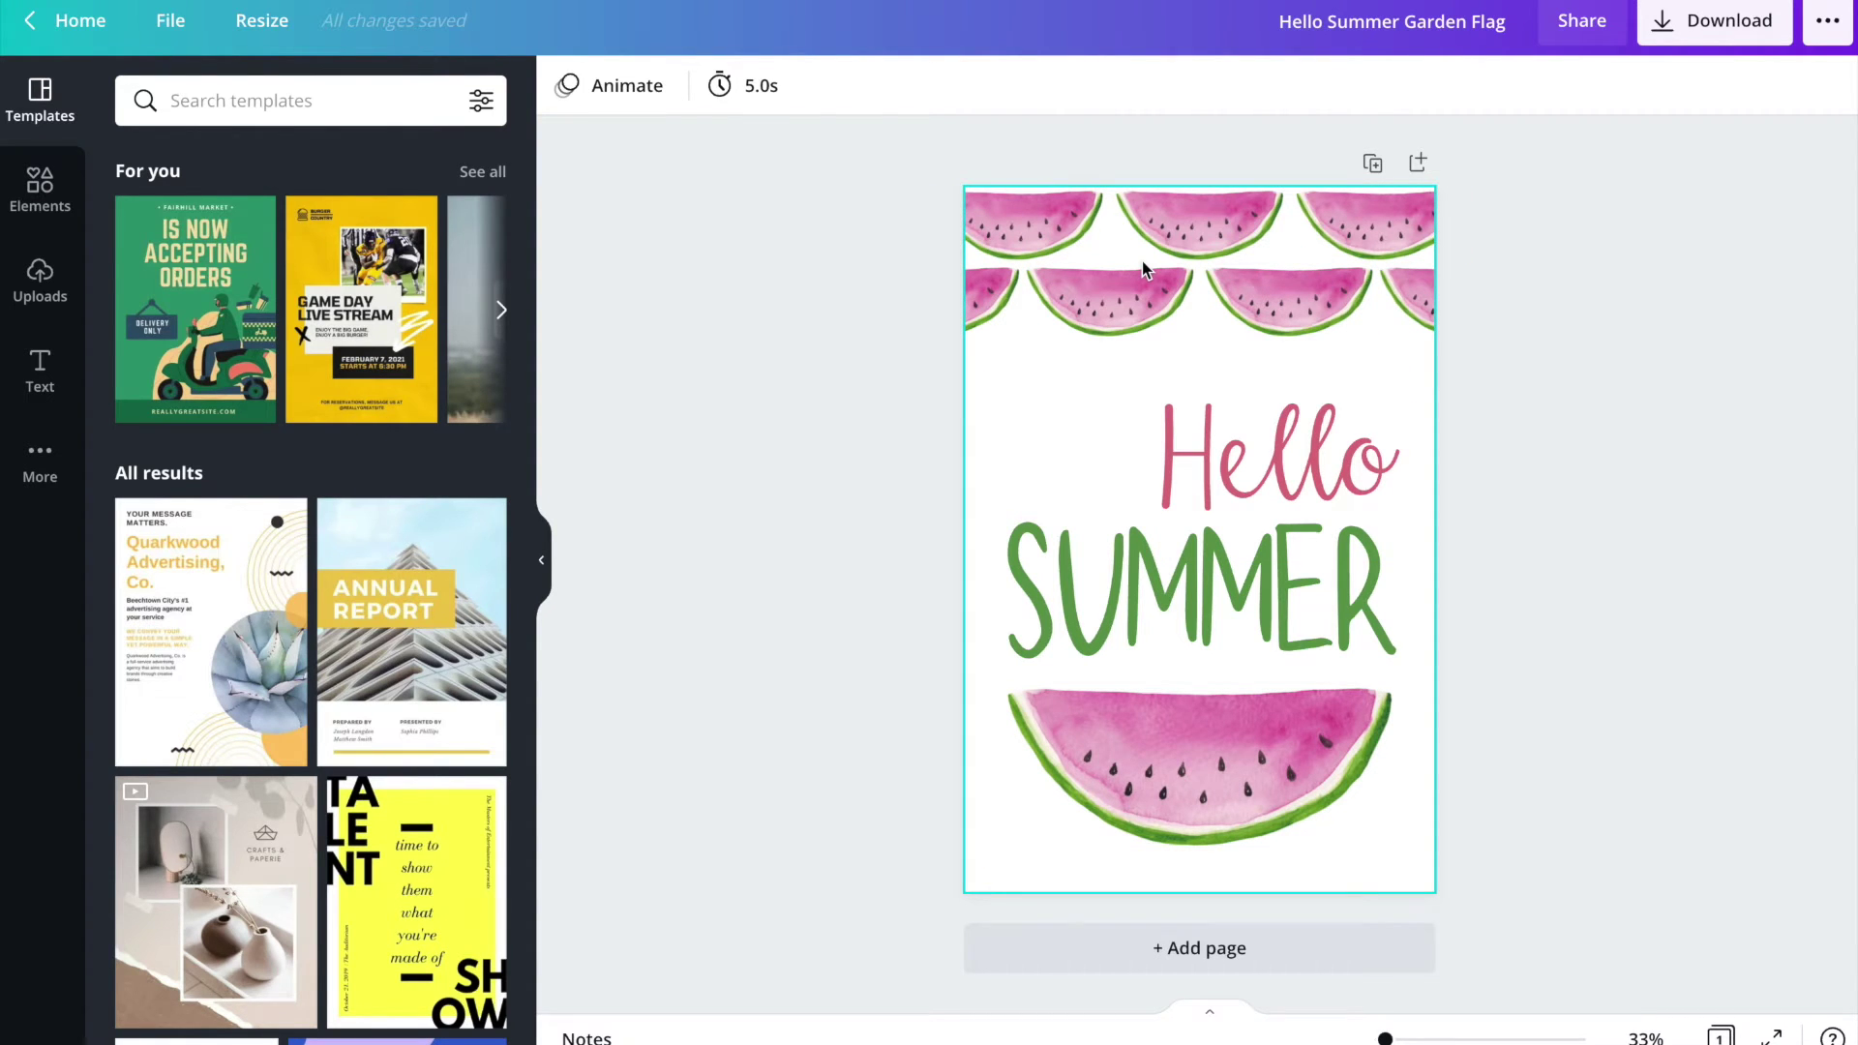
- Leave the summer flag and open the Happy Winter Garden Flag design from the saved designs
click(81, 21)
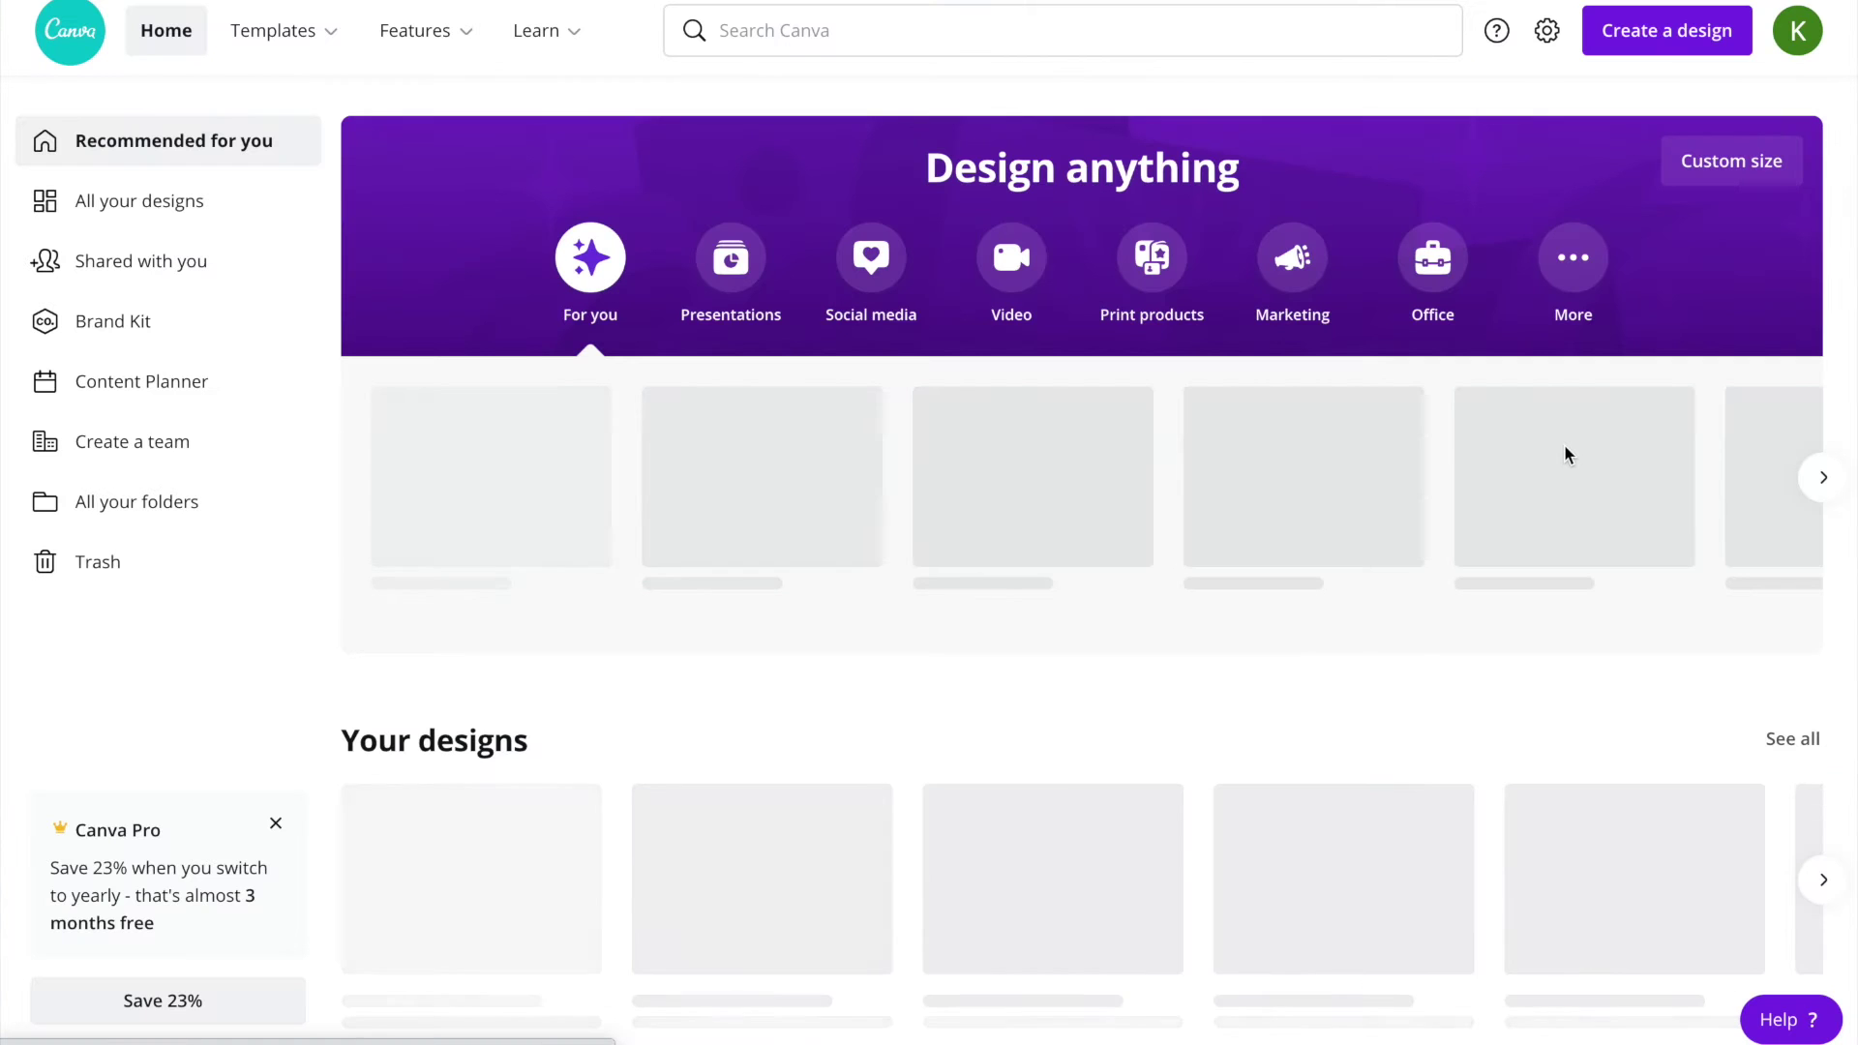
scroll(1397, 513, down, 2)
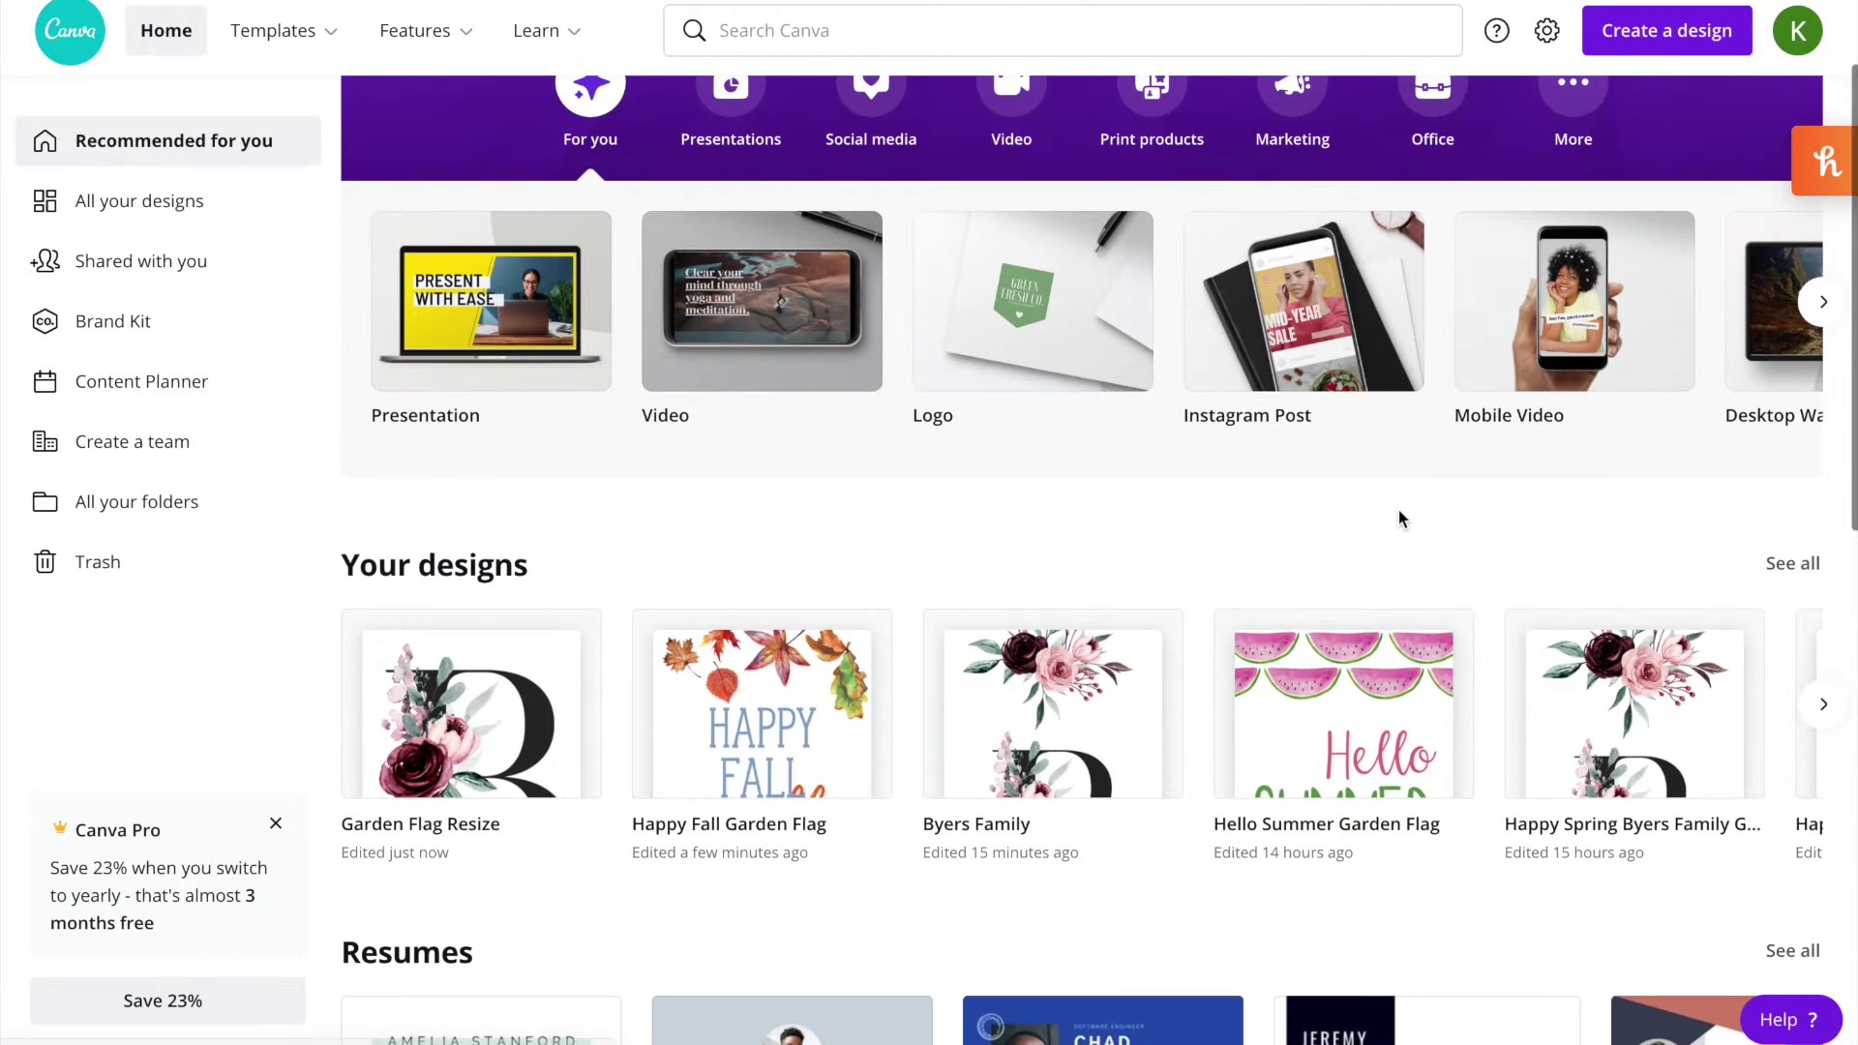
scroll(1354, 716, right, 6)
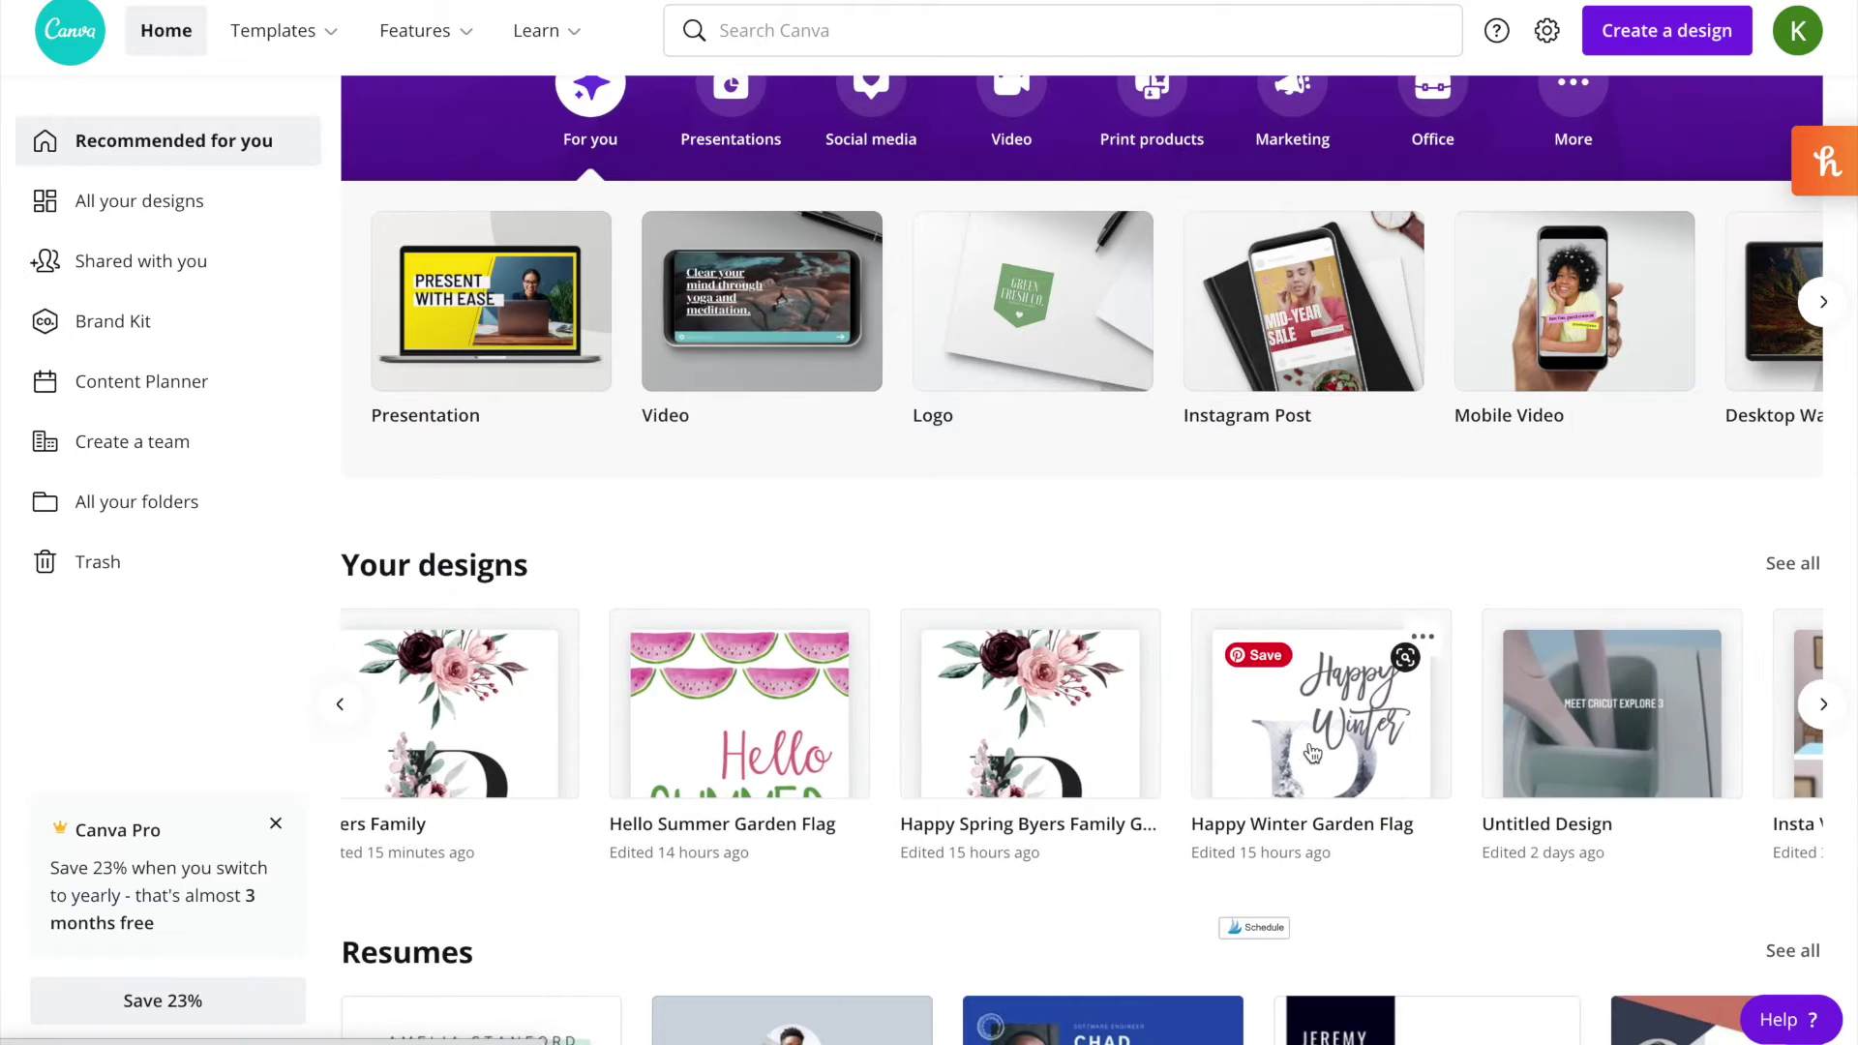
click(1312, 752)
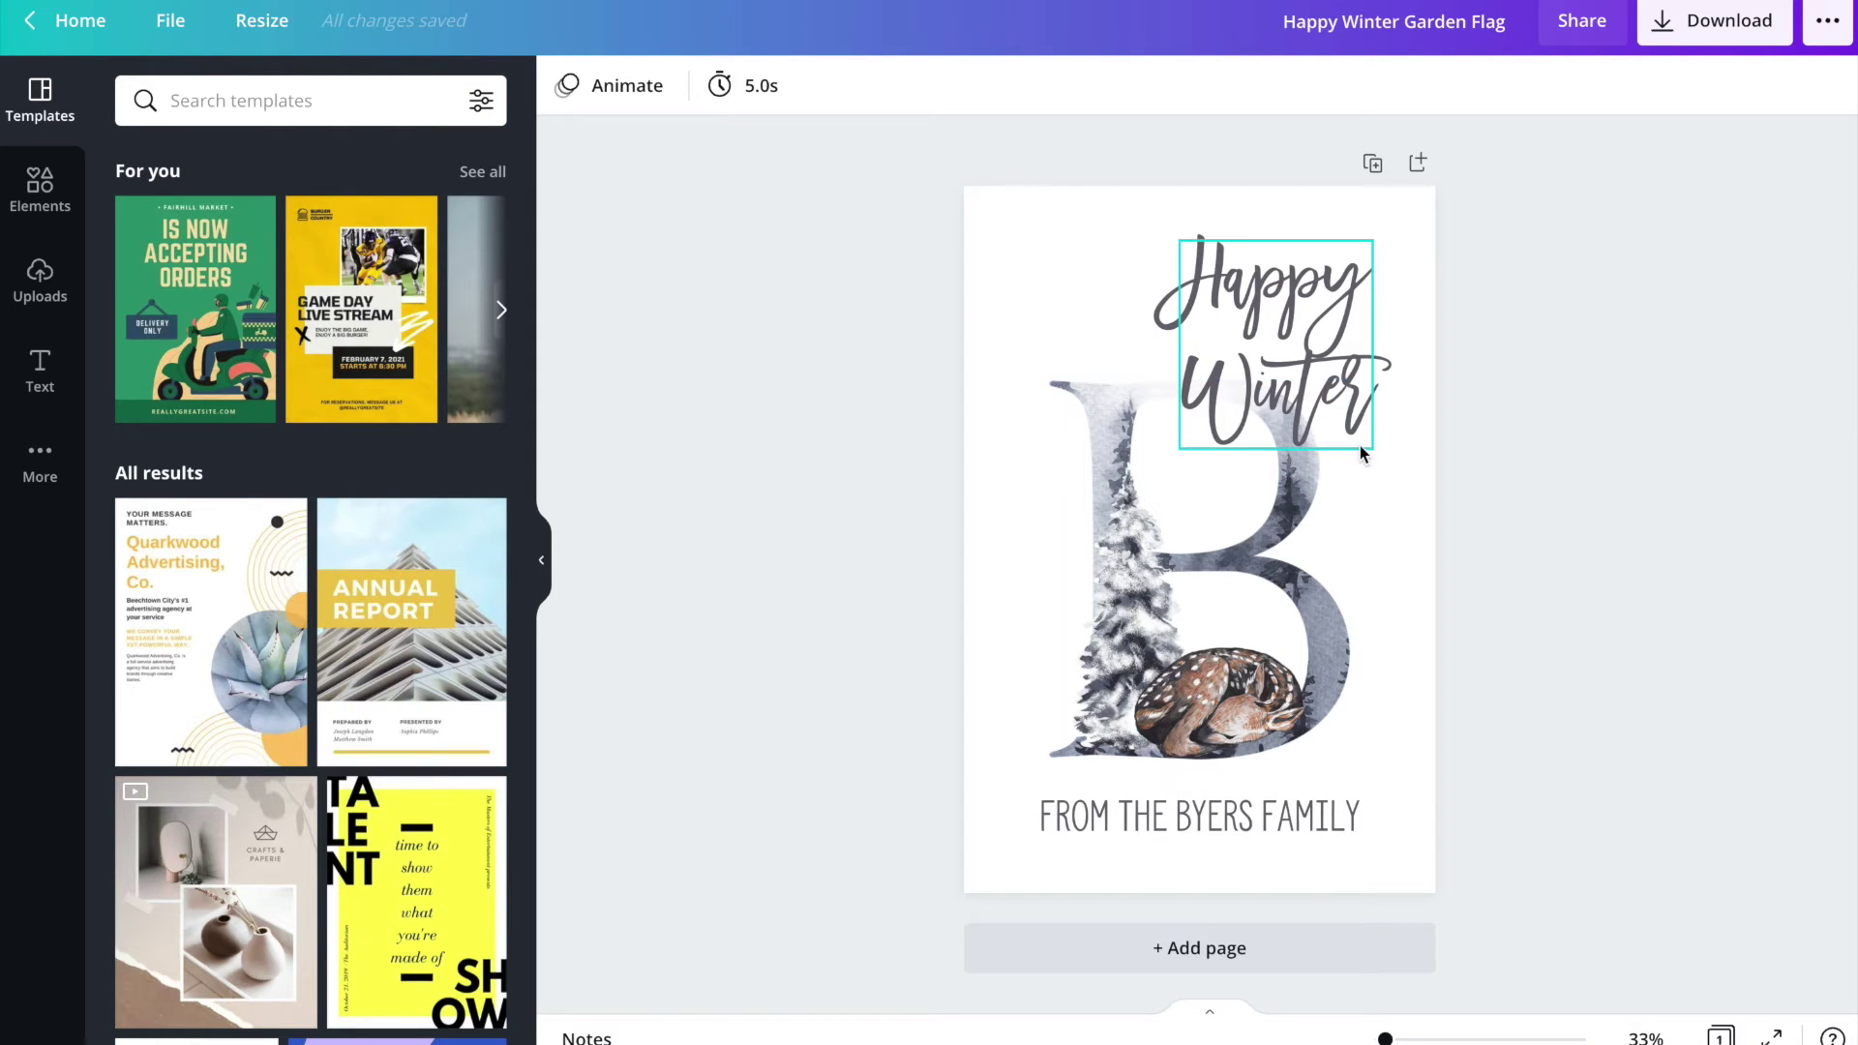
- Colour the Happy Winter text with the dark grey photo colour taken from the winter B image
click(1134, 516)
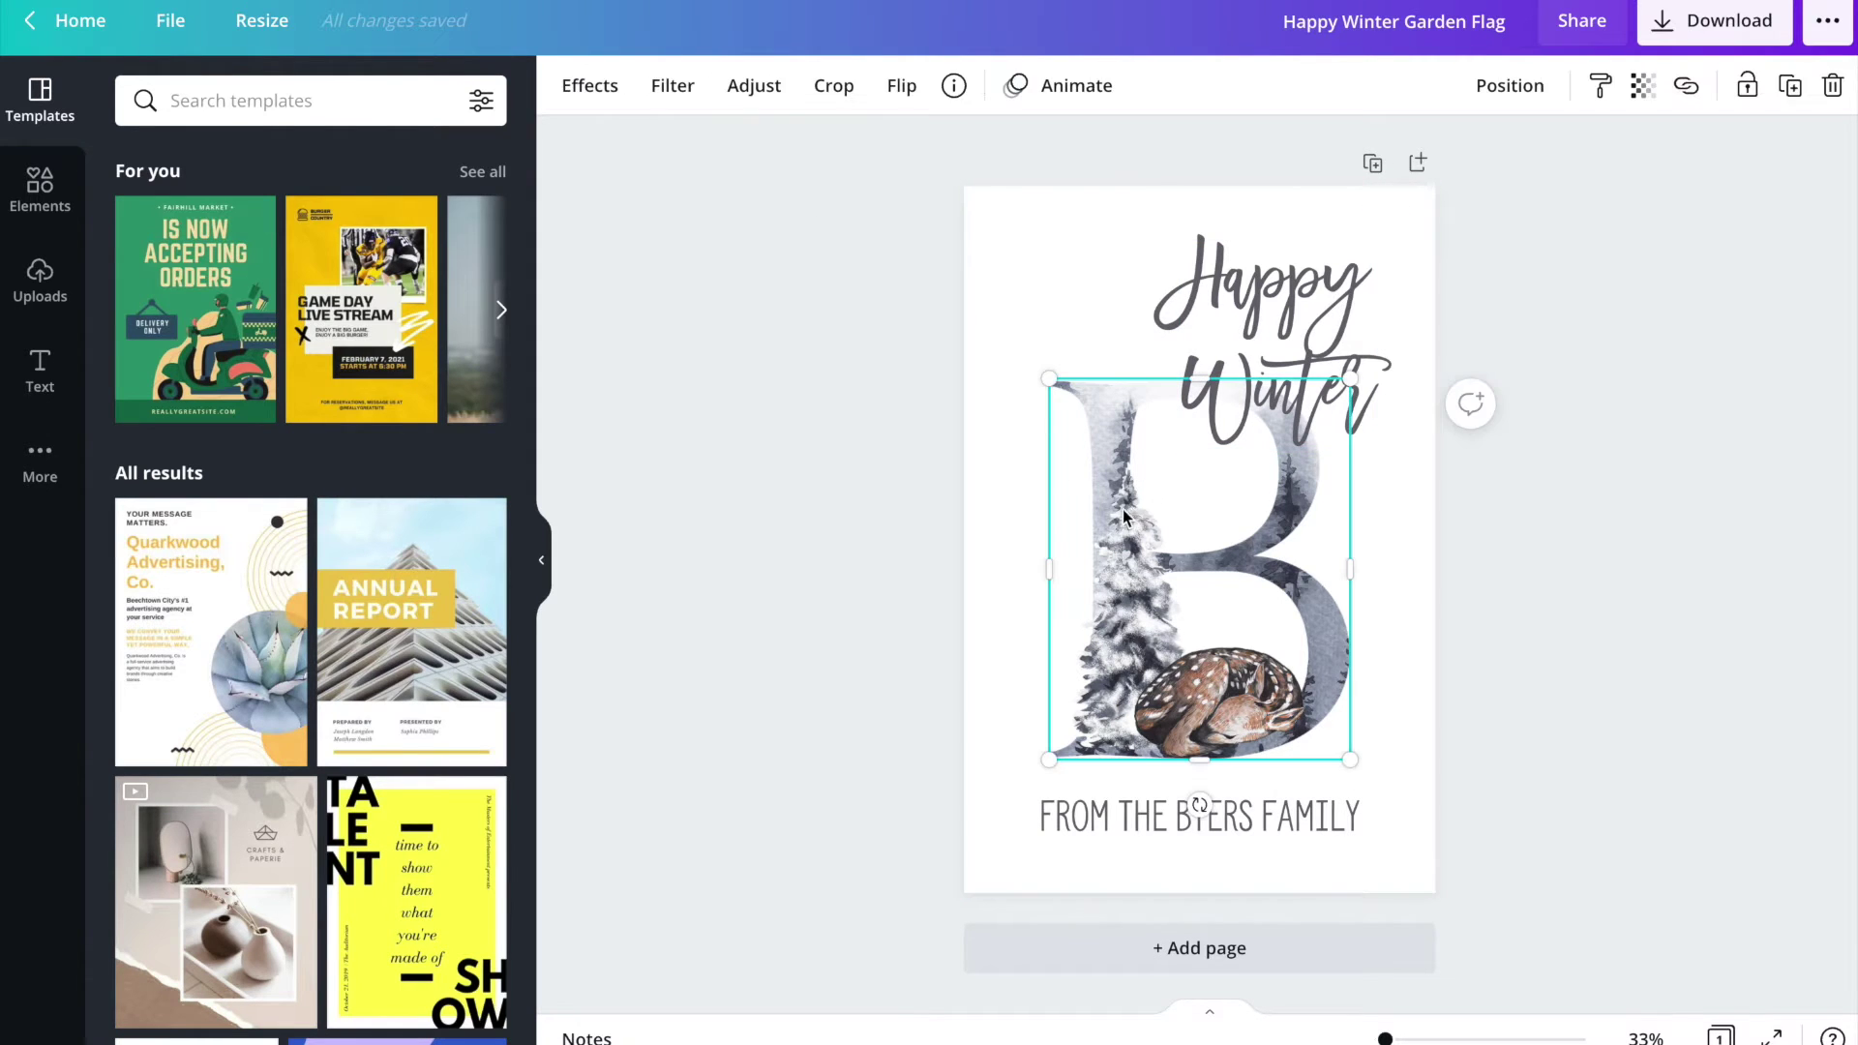
click(1252, 312)
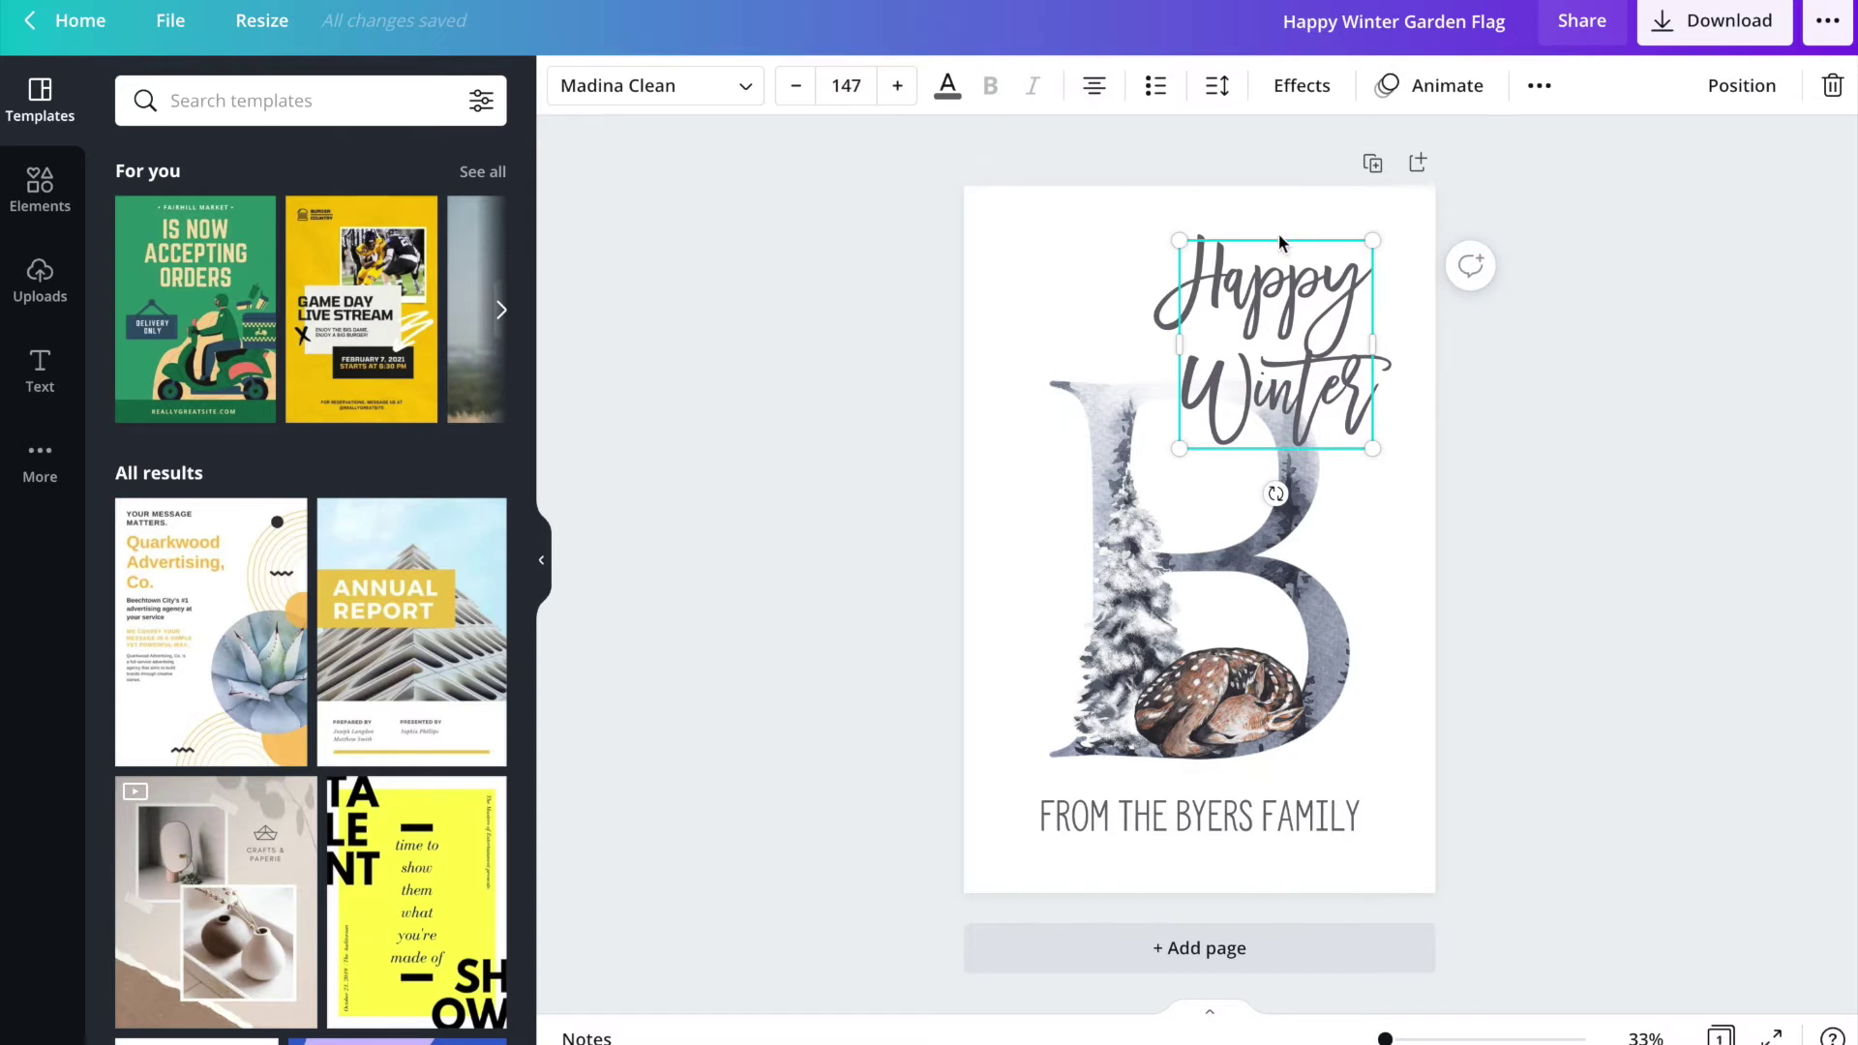
click(943, 87)
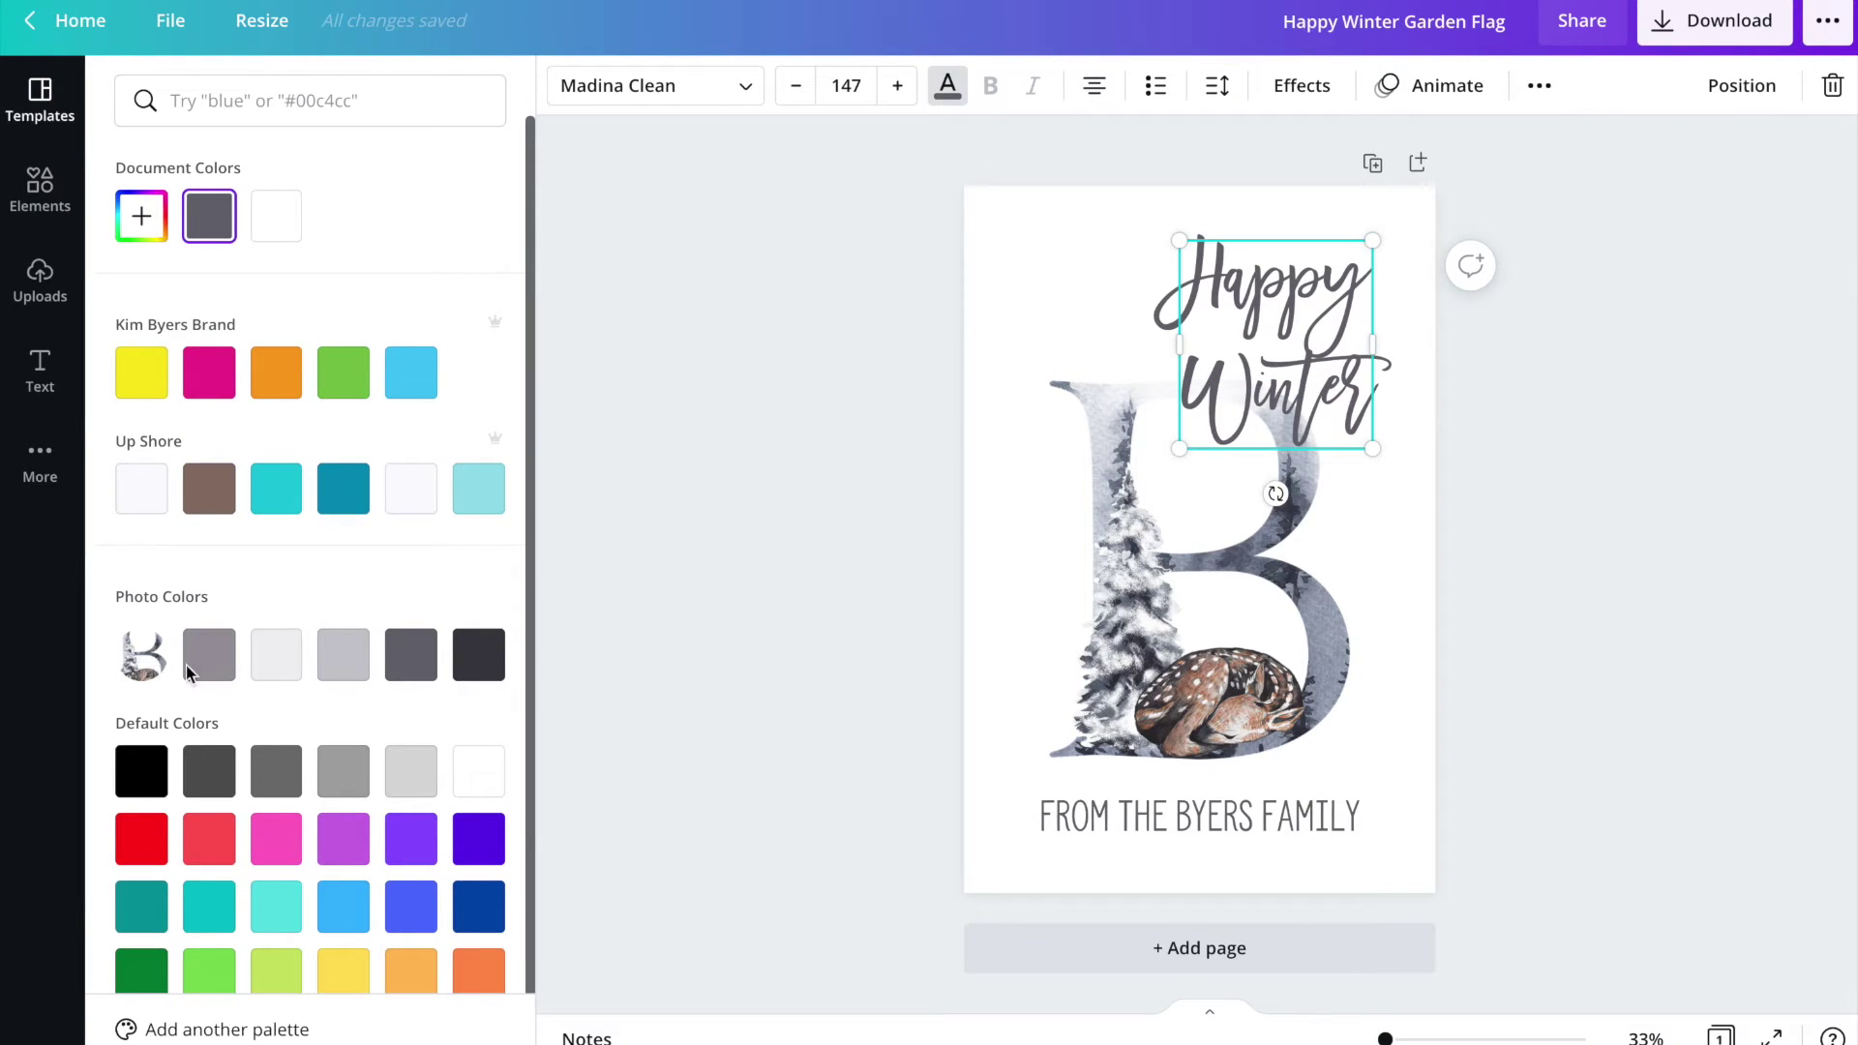
click(401, 673)
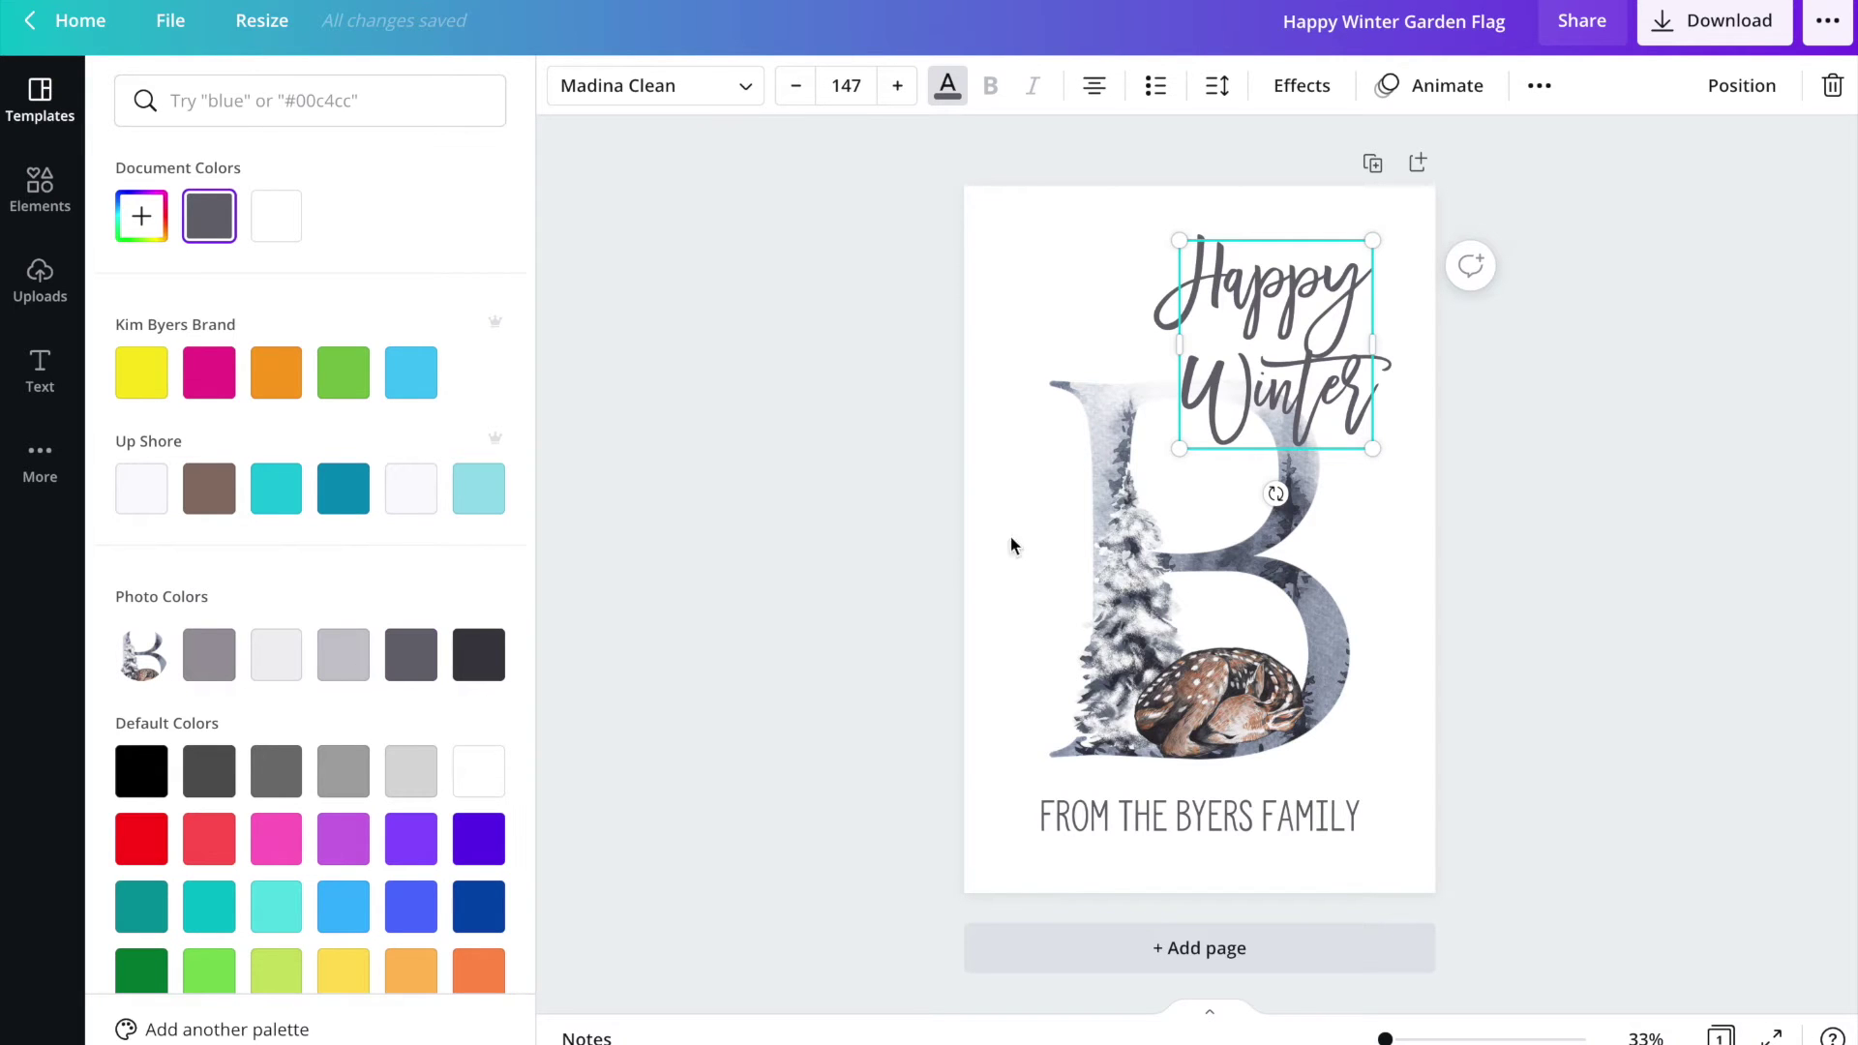
click(1170, 829)
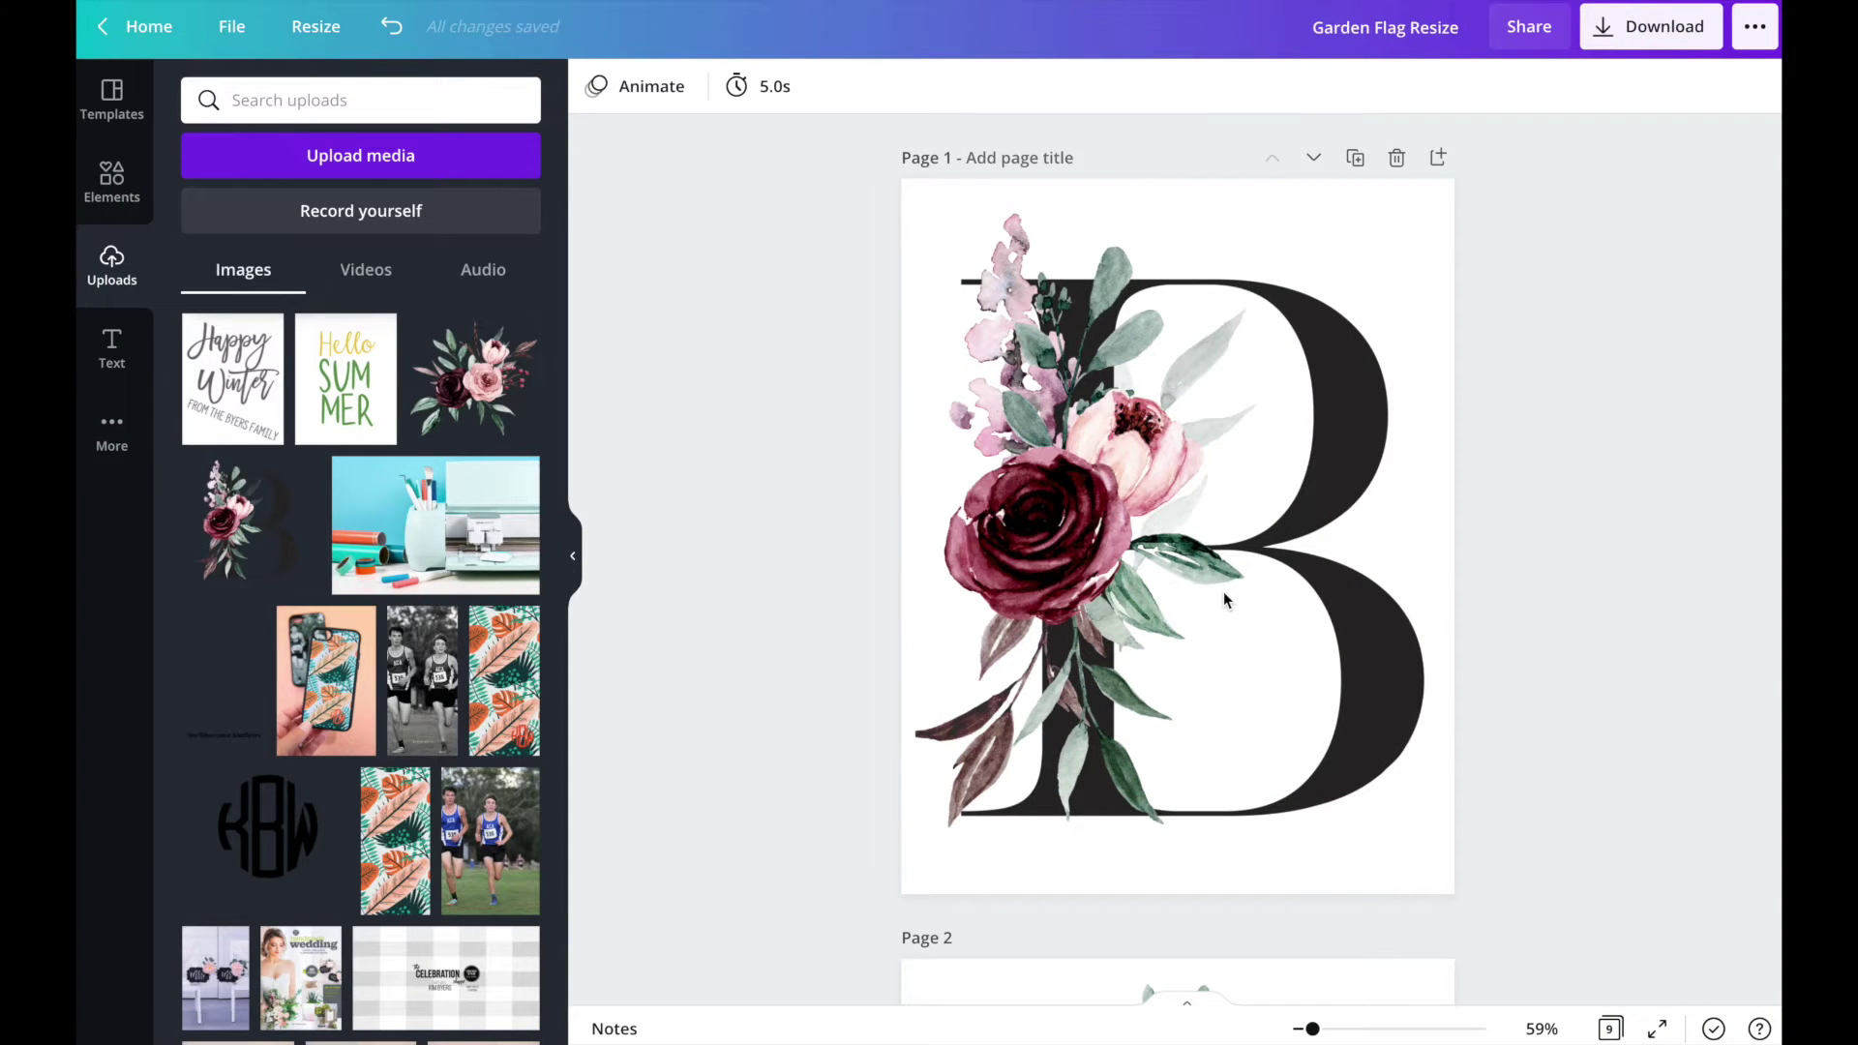
- Flip the floral B image on page 1 of the Garden Flag Resize design horizontally
click(1182, 433)
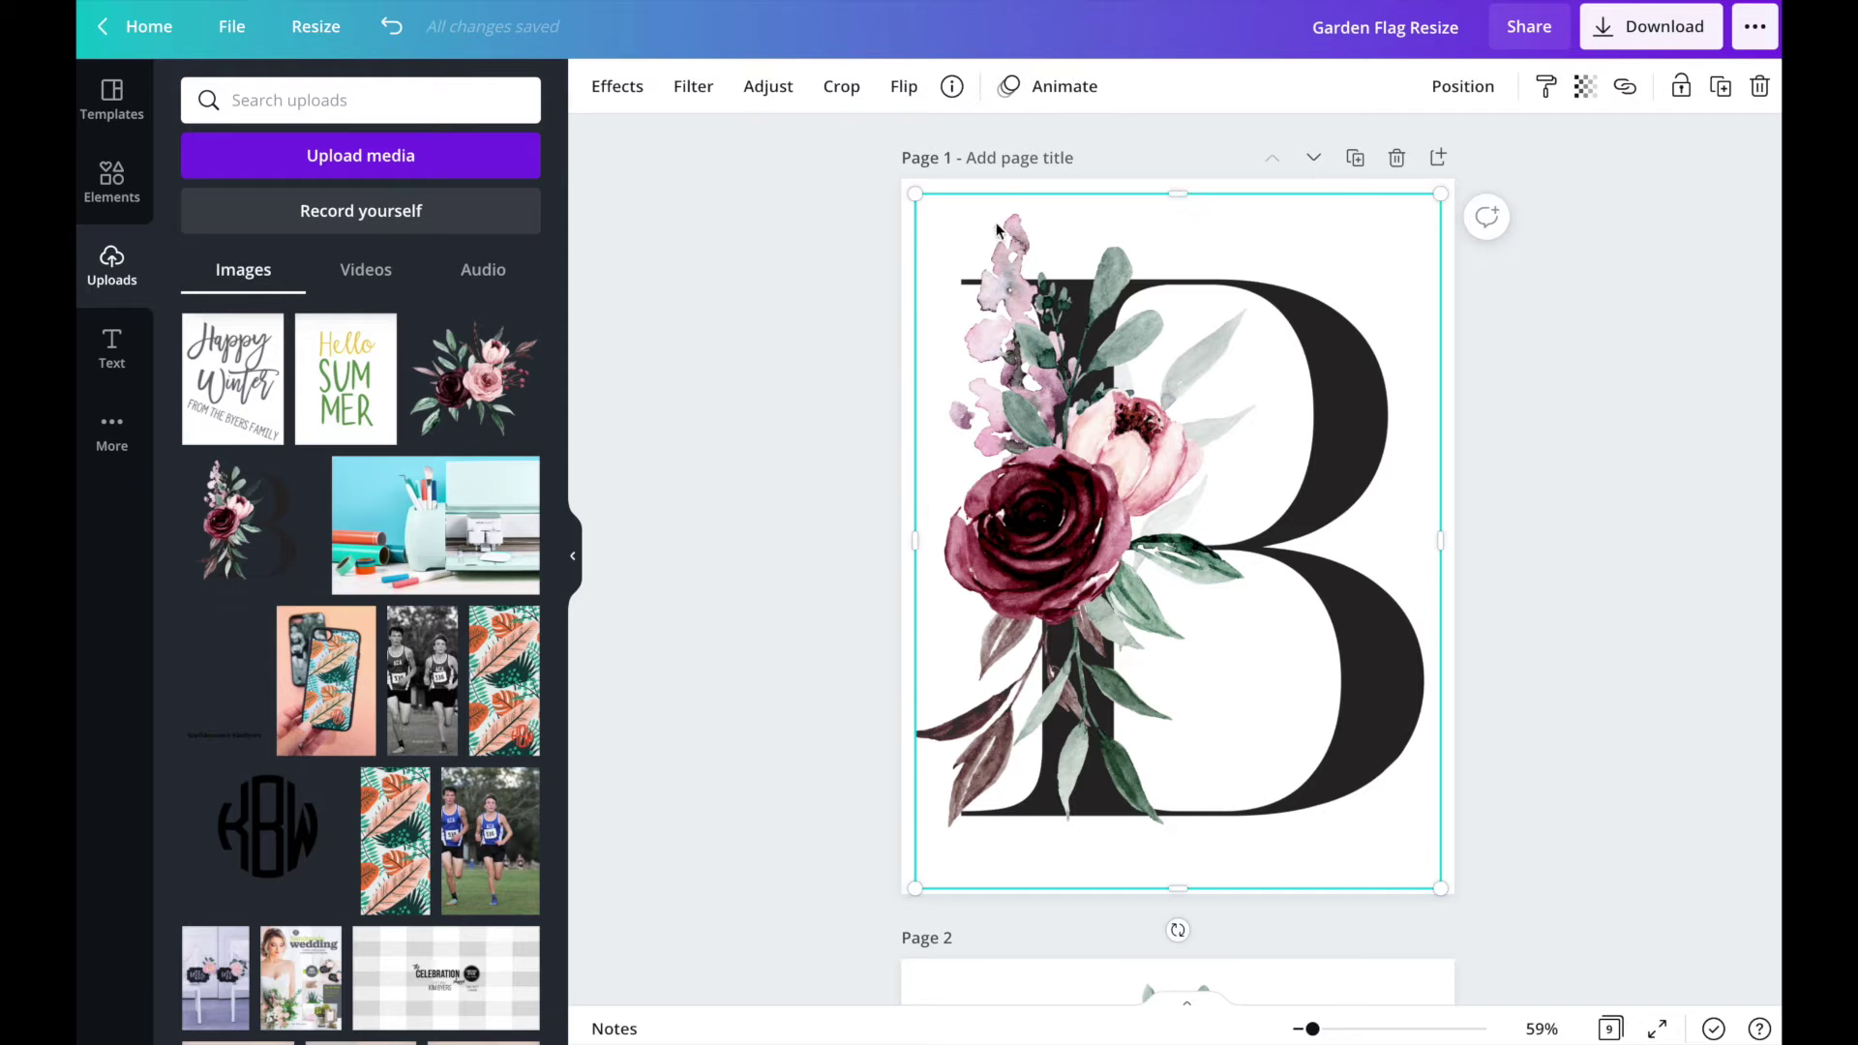
click(903, 86)
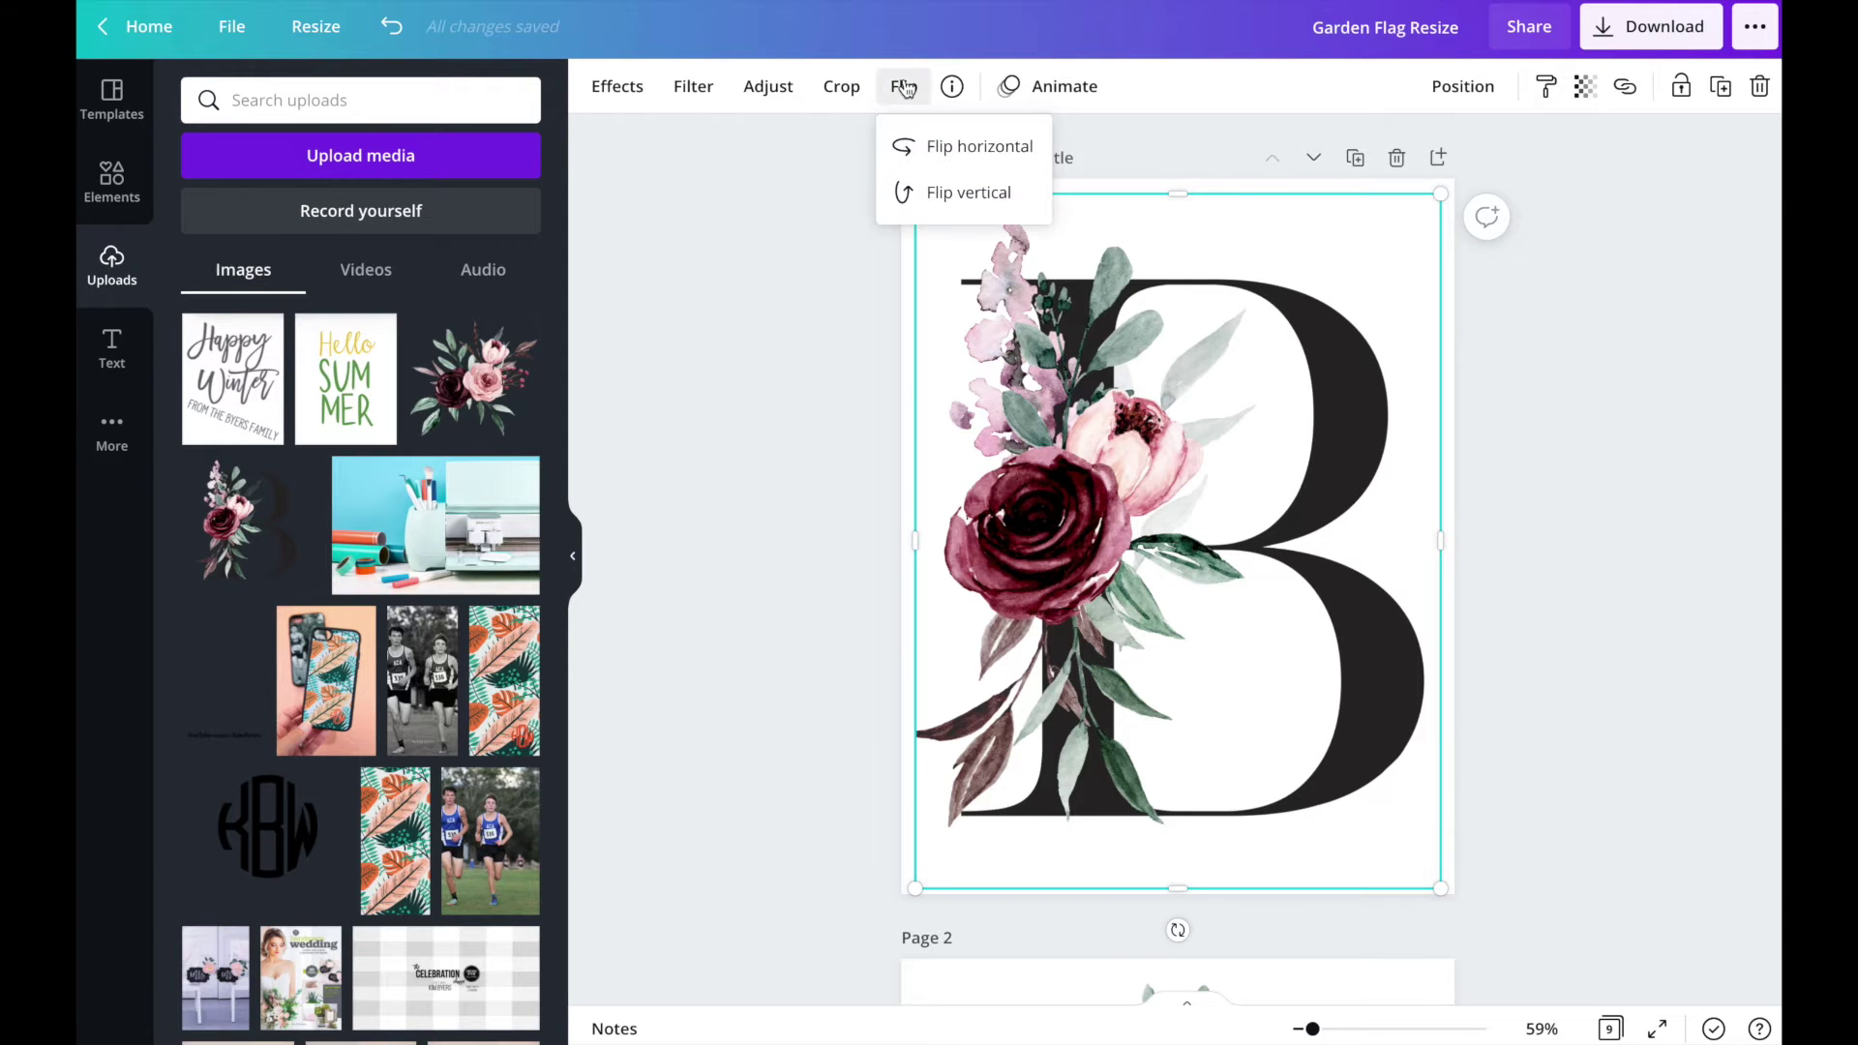
click(951, 146)
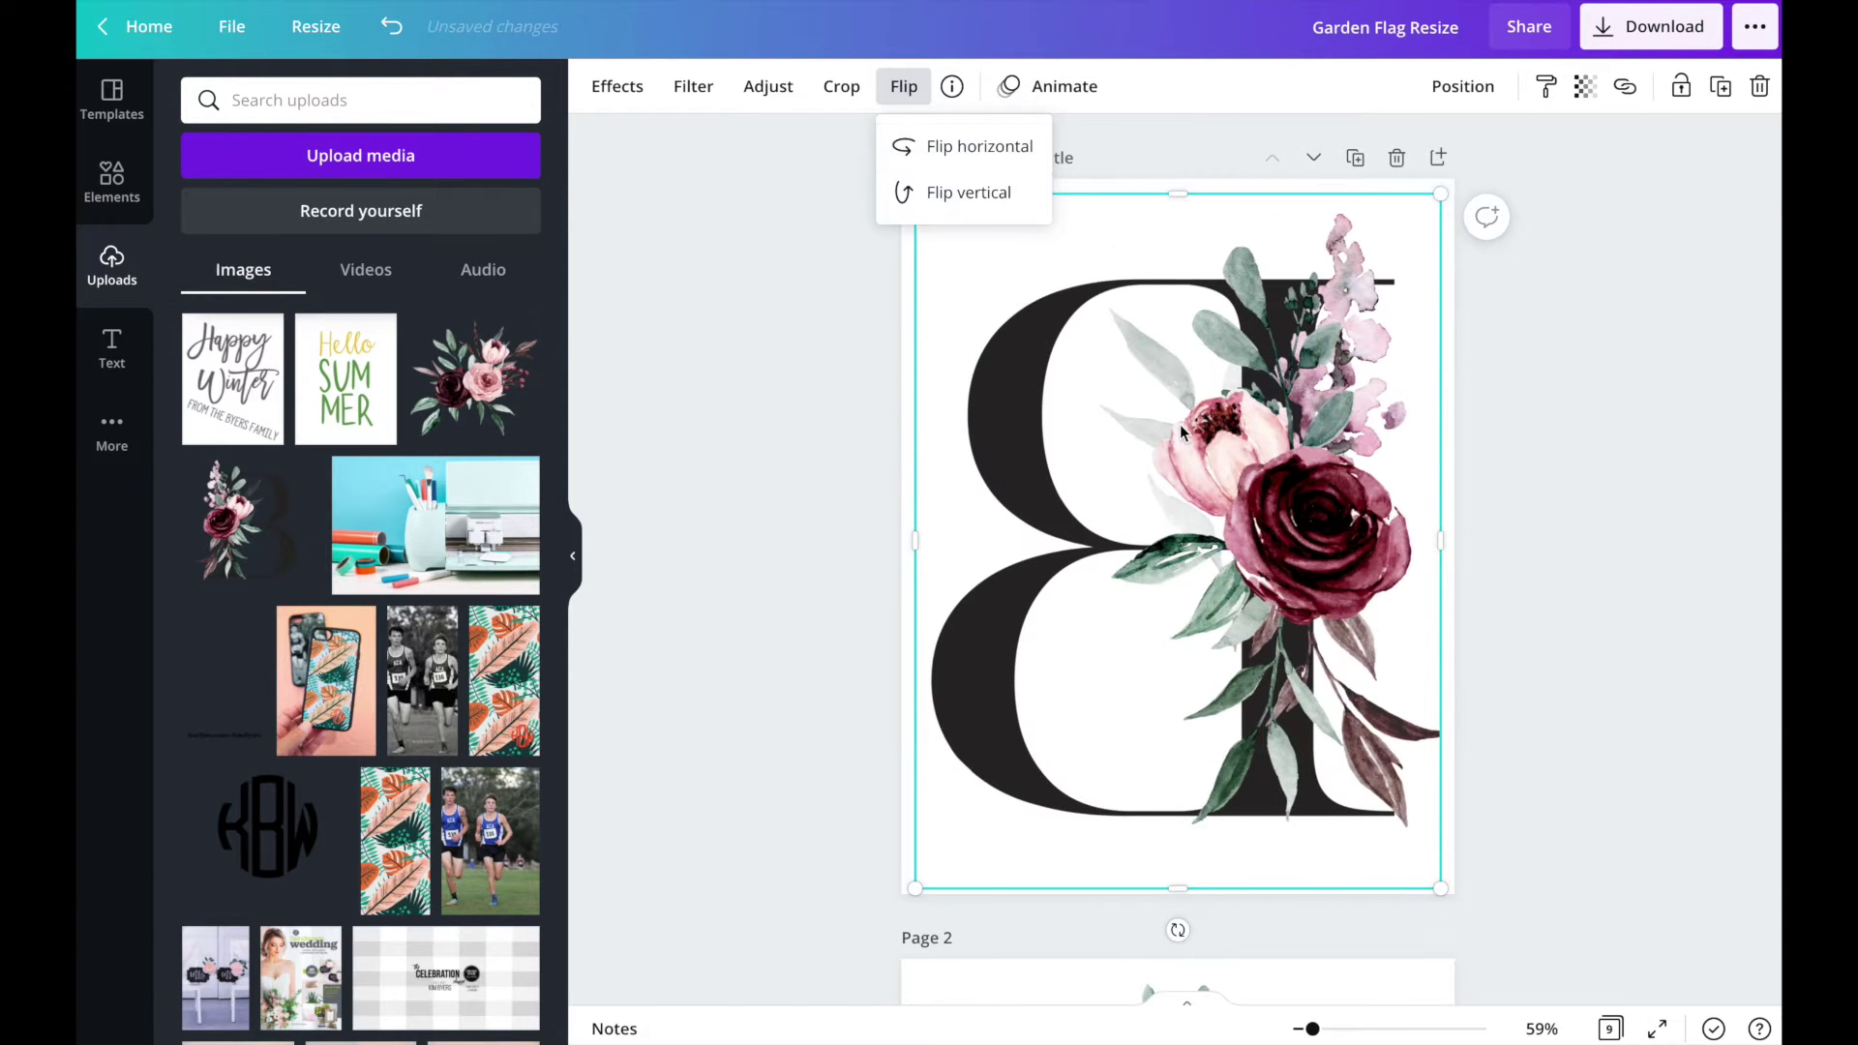
- Select the grouped family name text on page 2 to check which editing options it offers, then deselect it
scroll(1181, 432, down, 10)
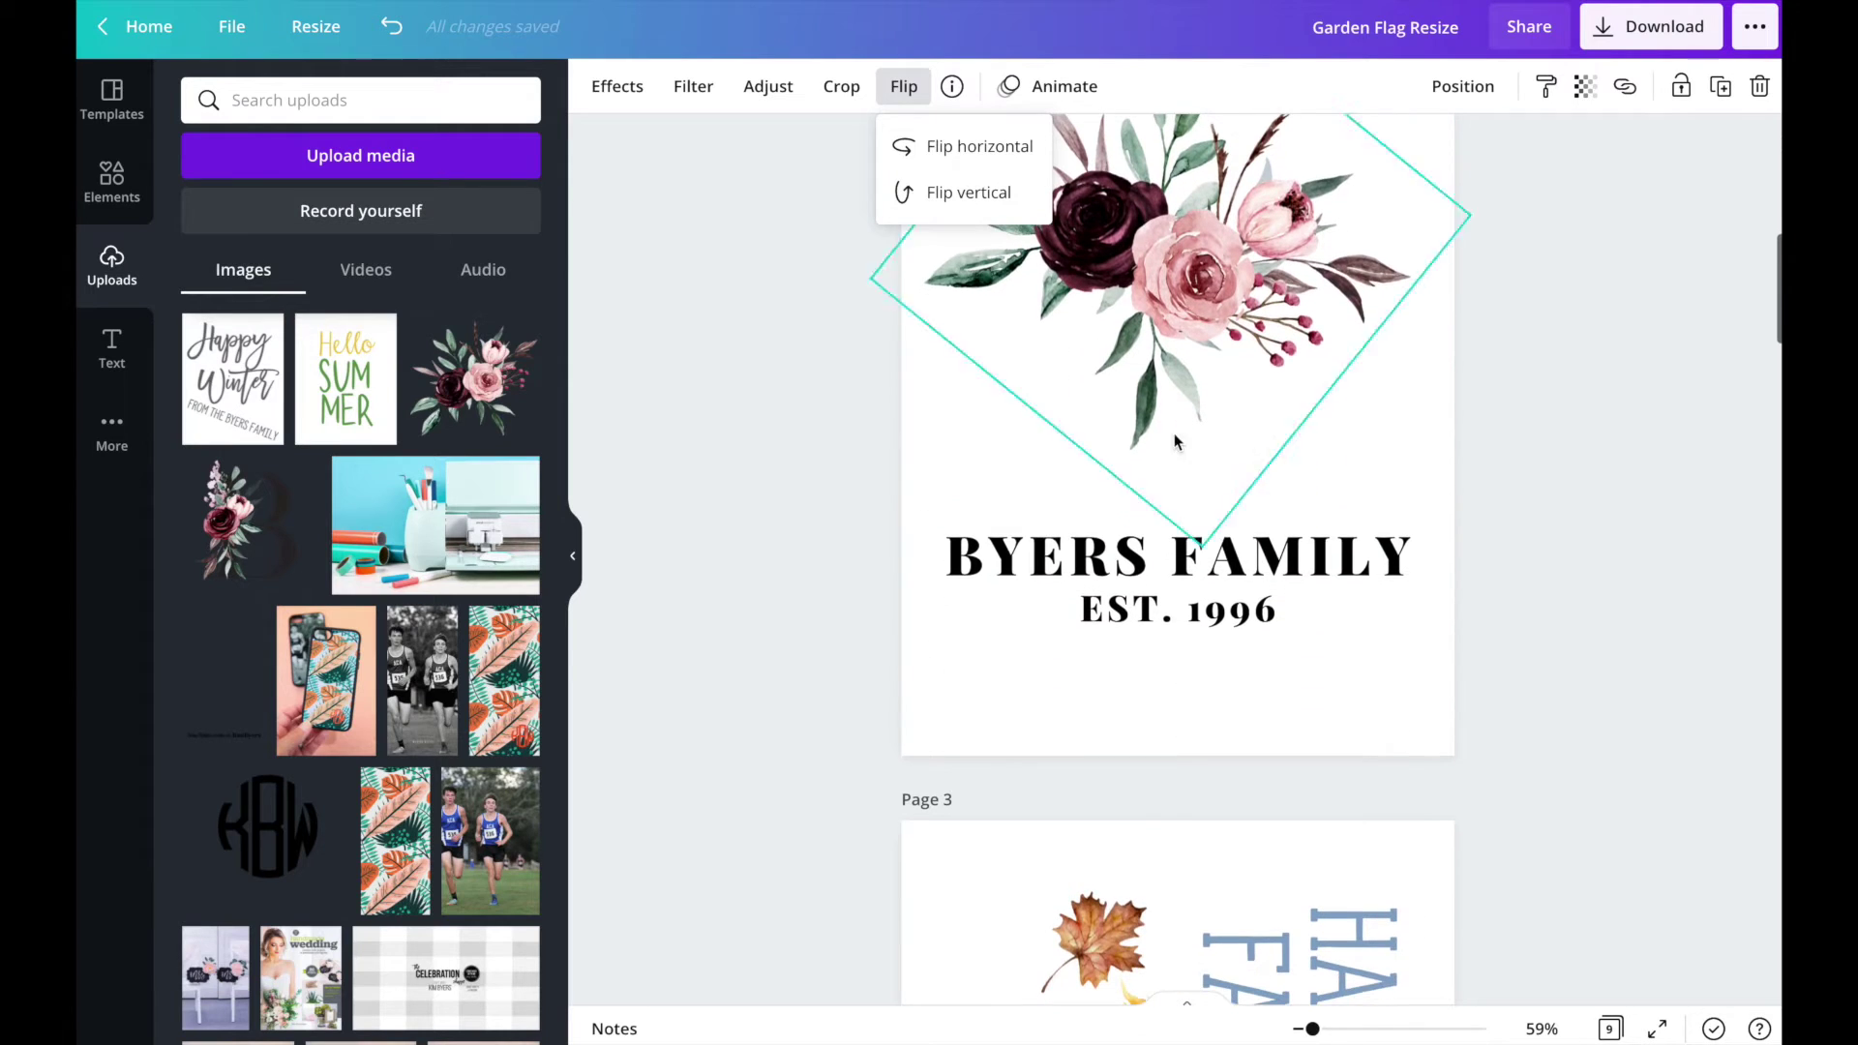
click(1048, 566)
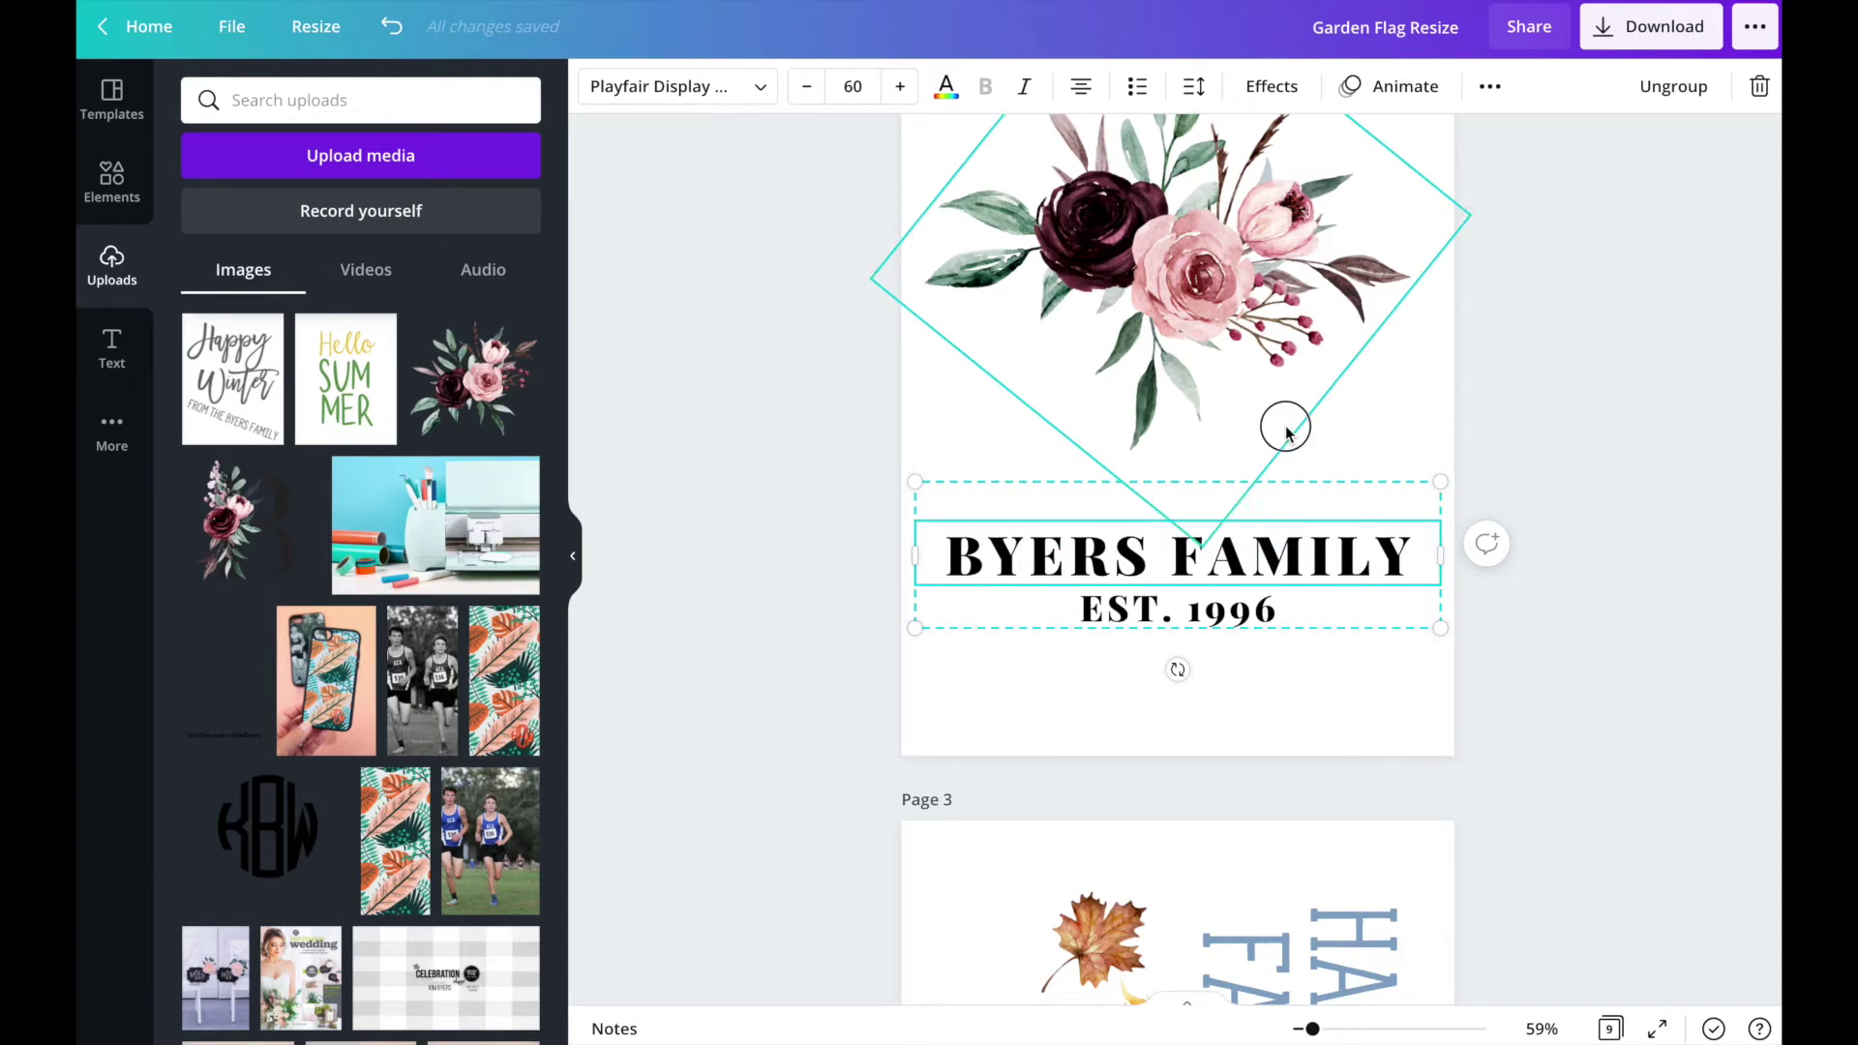
click(1287, 426)
click(1397, 471)
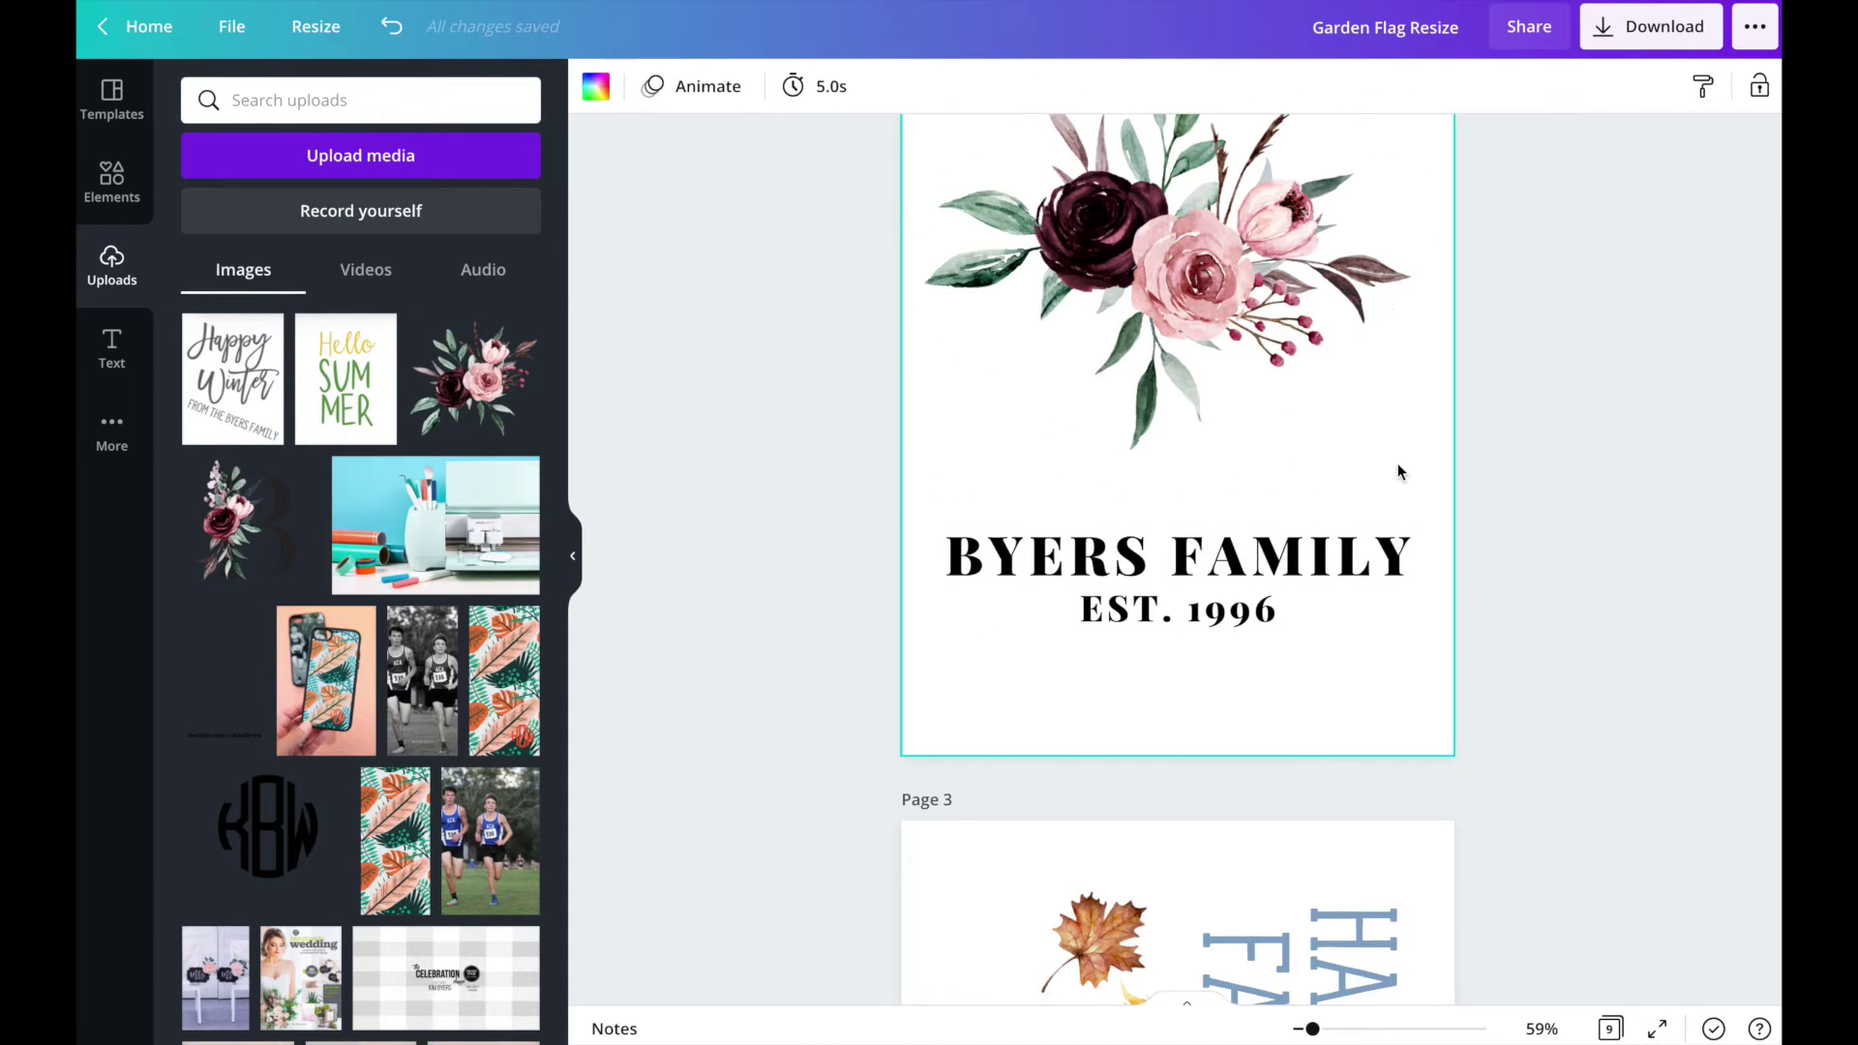
scroll(1403, 498, up, 2)
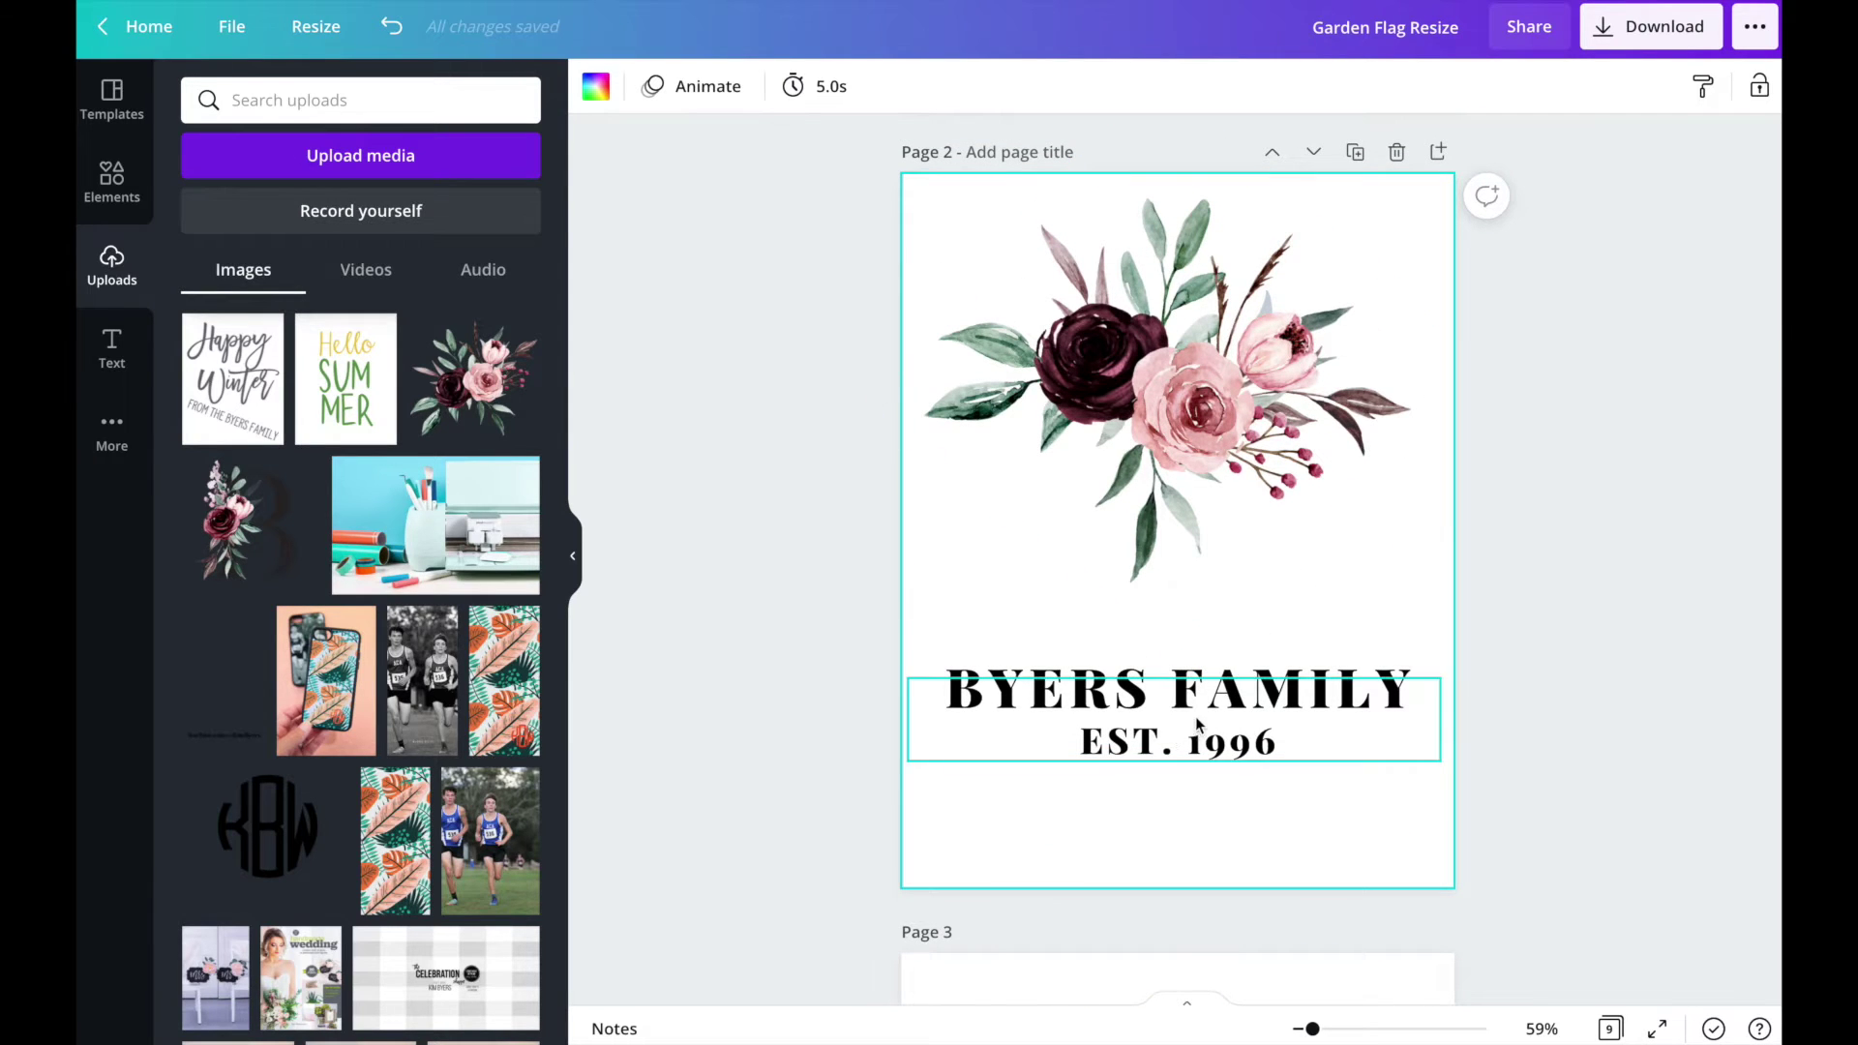
- Download only page 2 of the design as a PNG and dismiss the saved-design dialog
click(1616, 40)
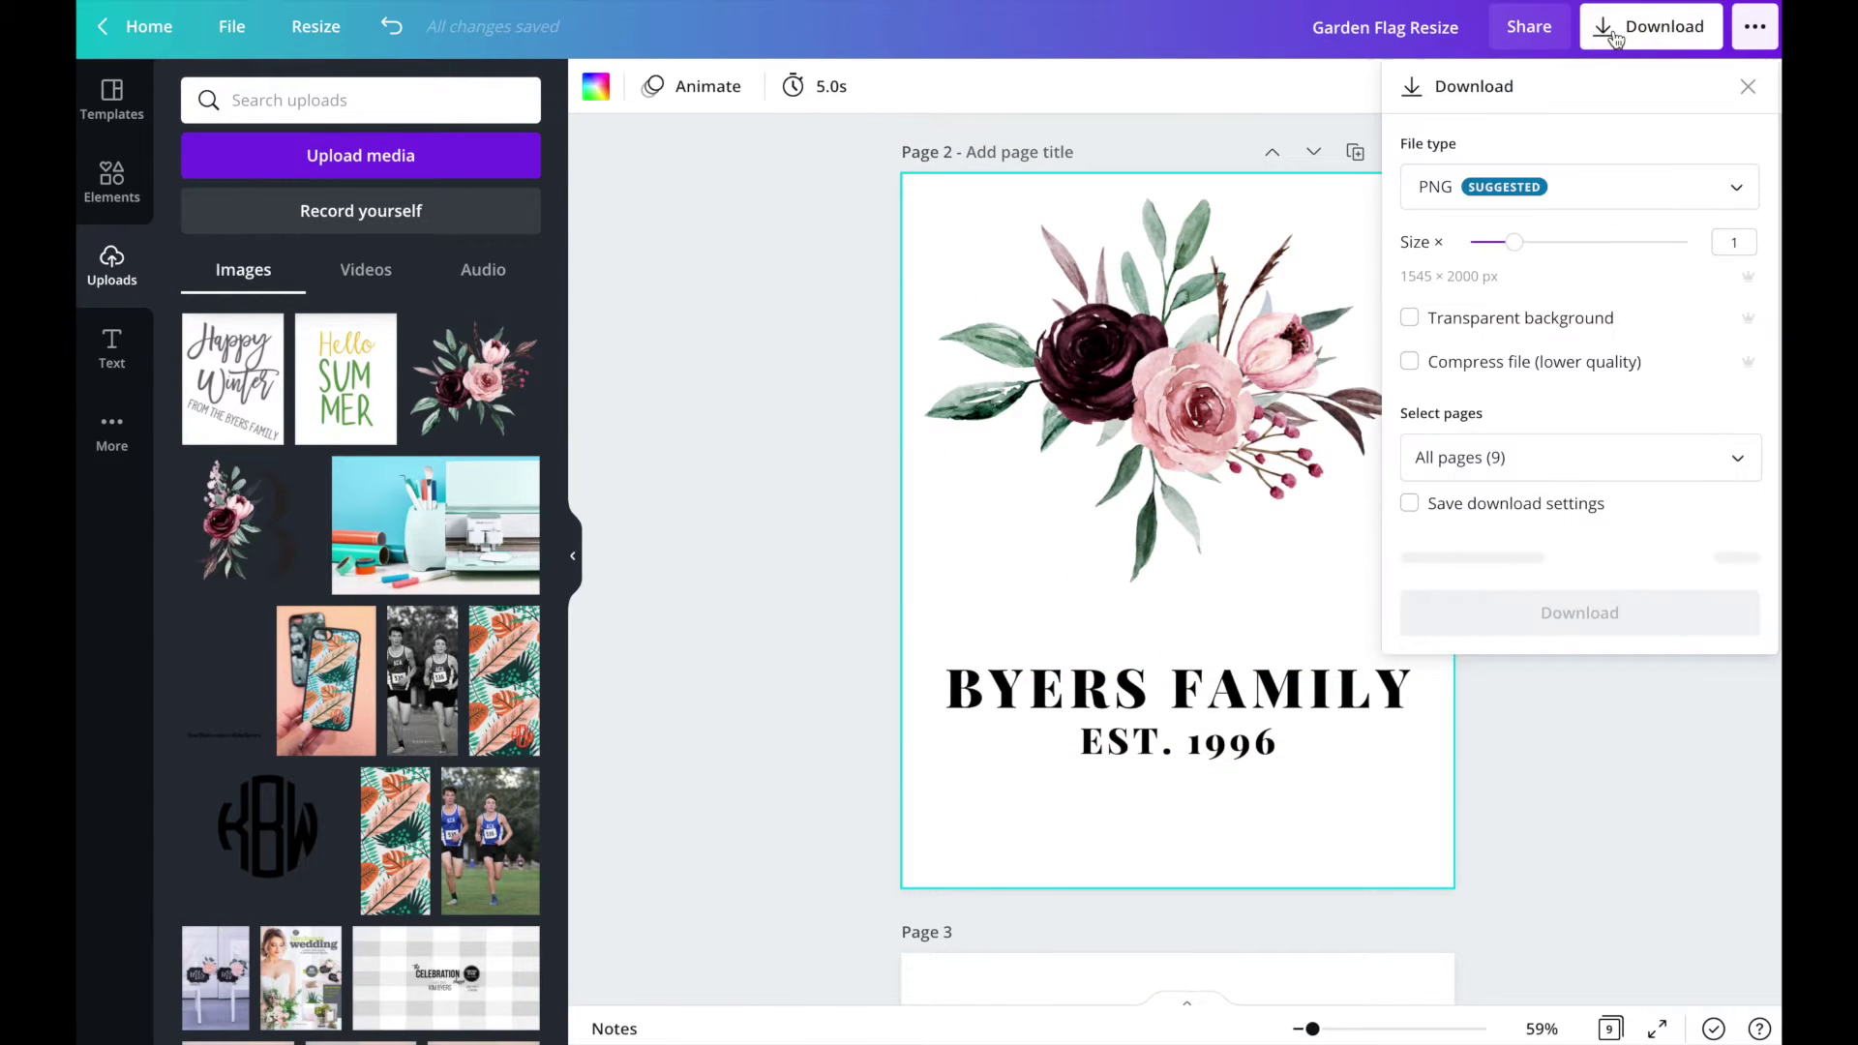
click(1463, 463)
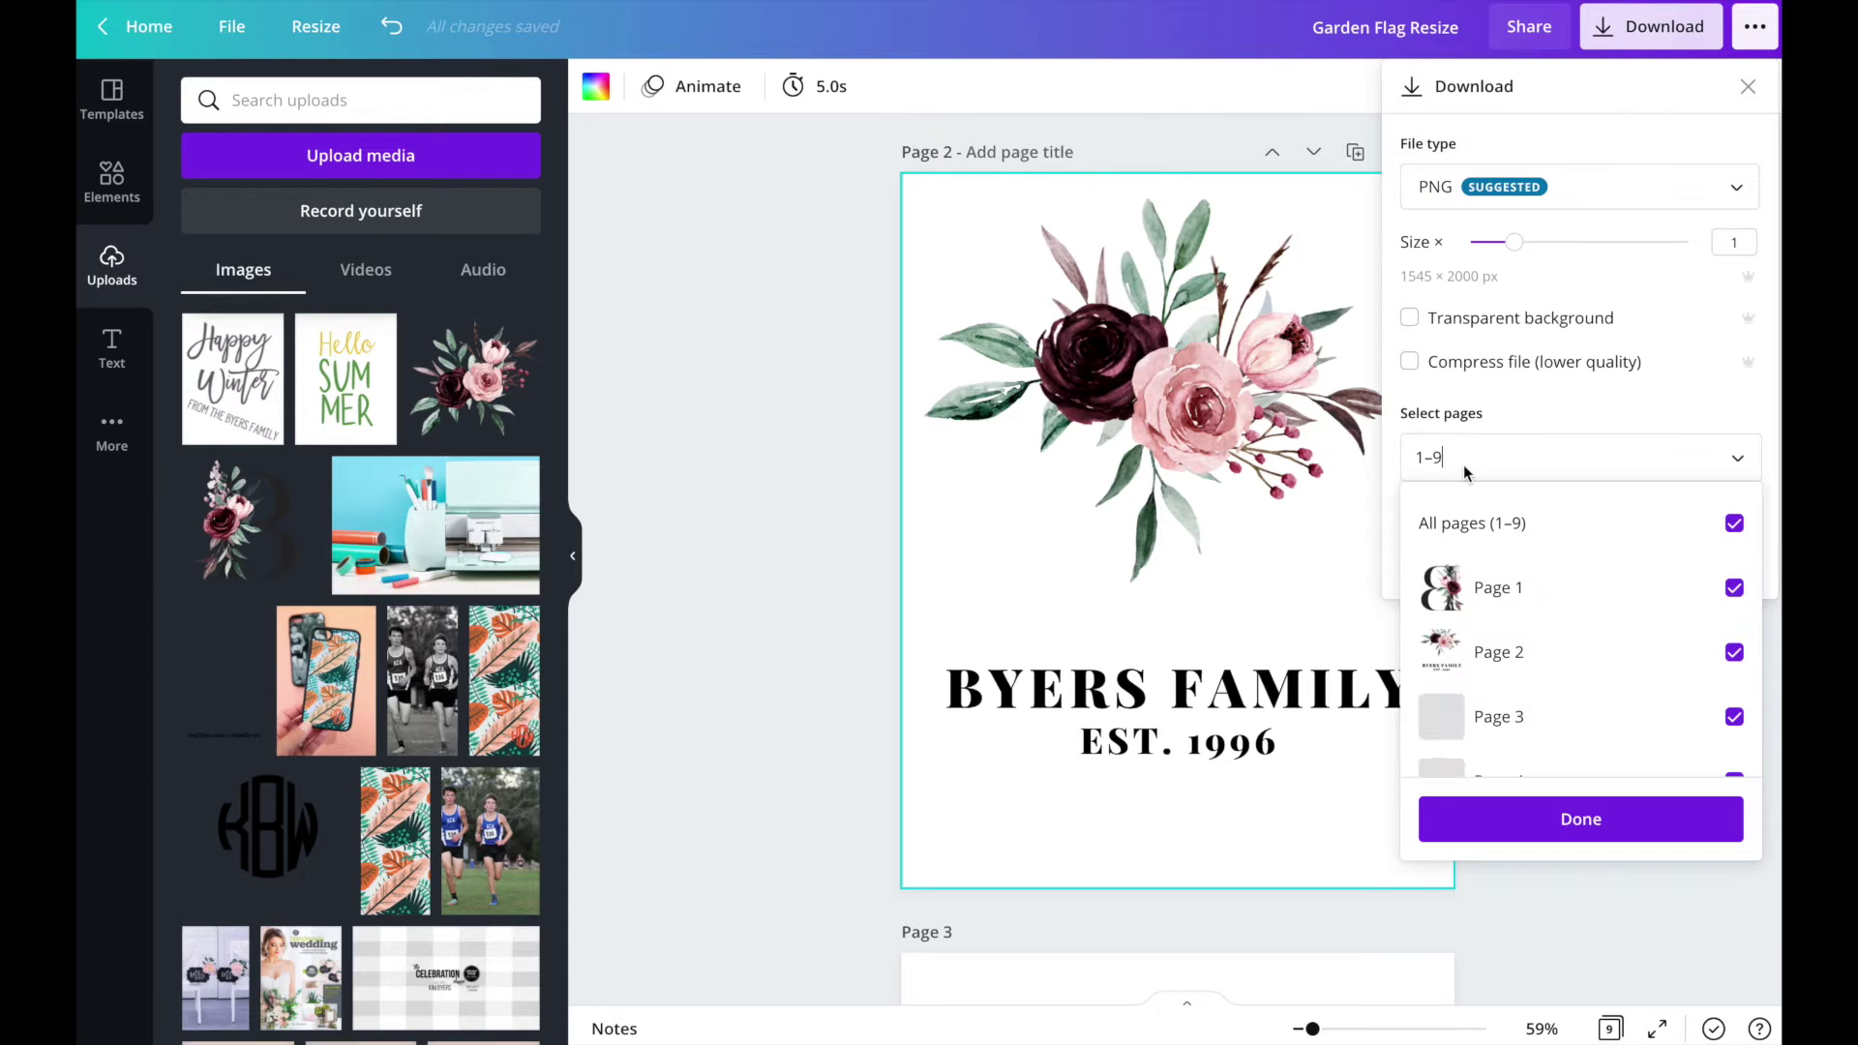
click(1483, 524)
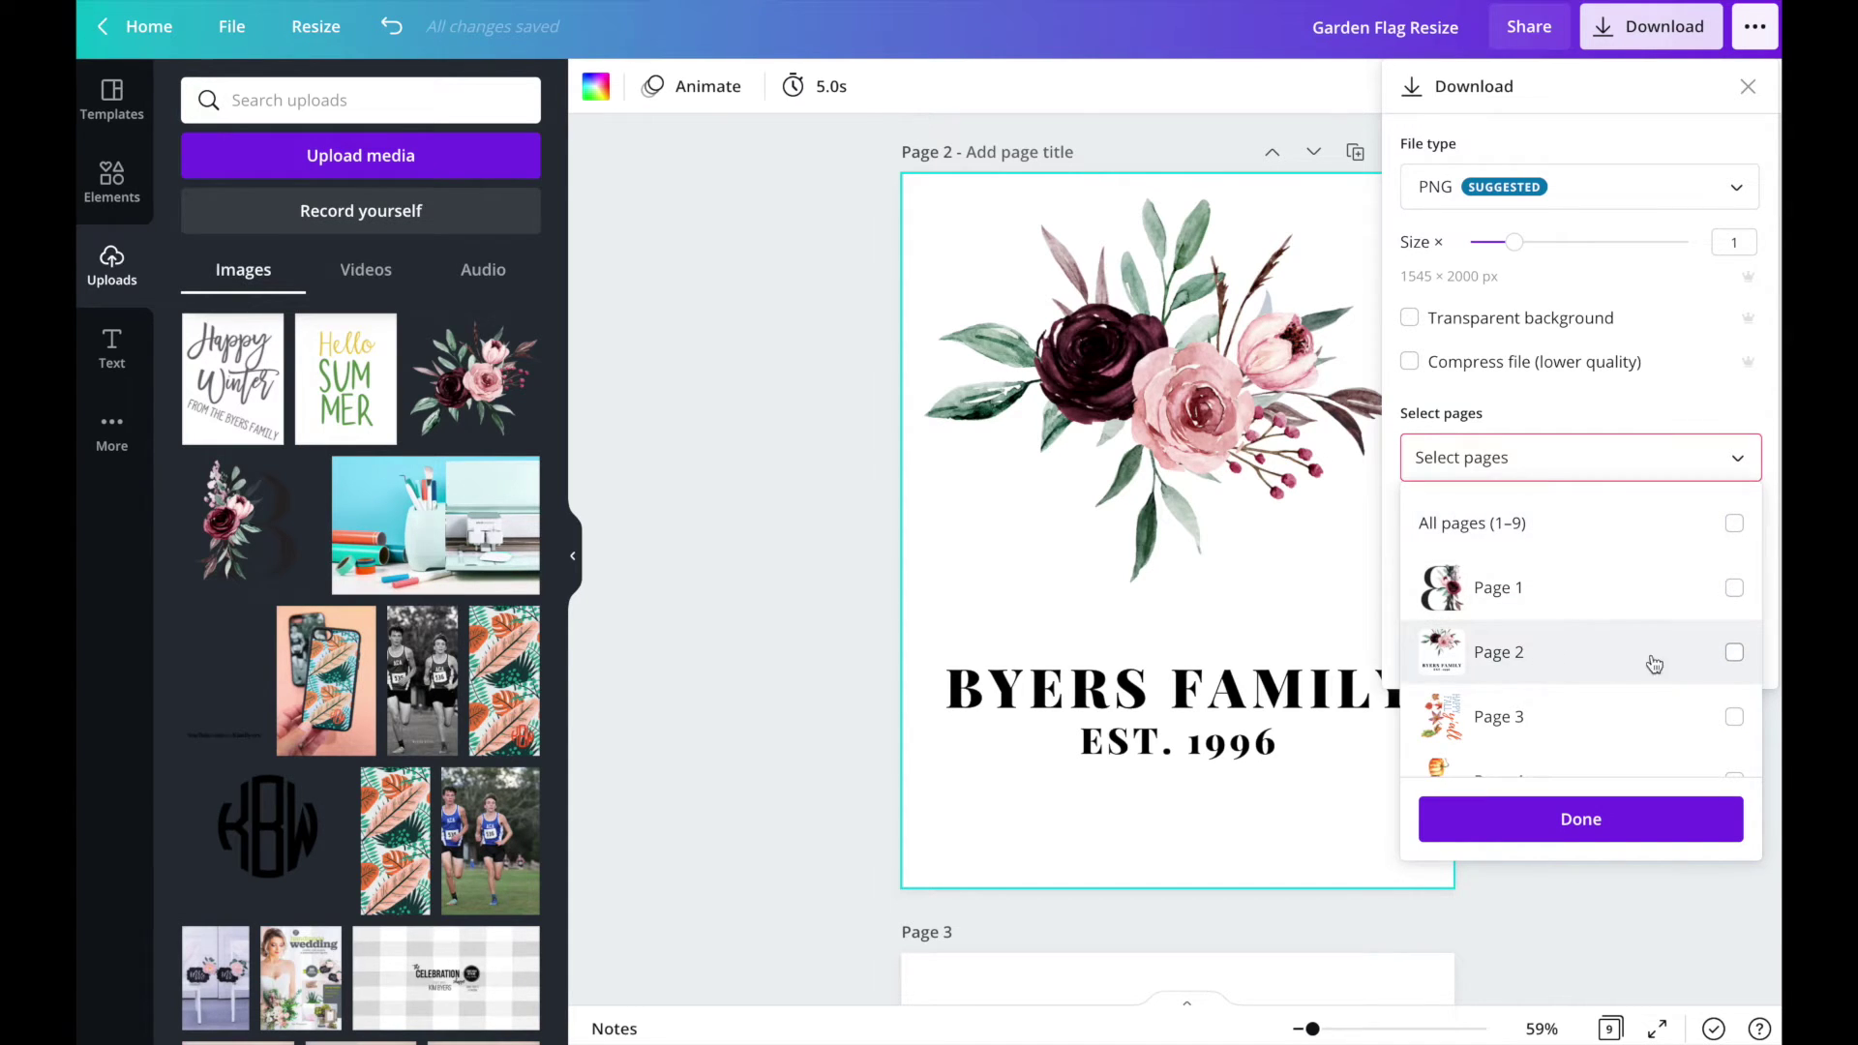
click(1731, 662)
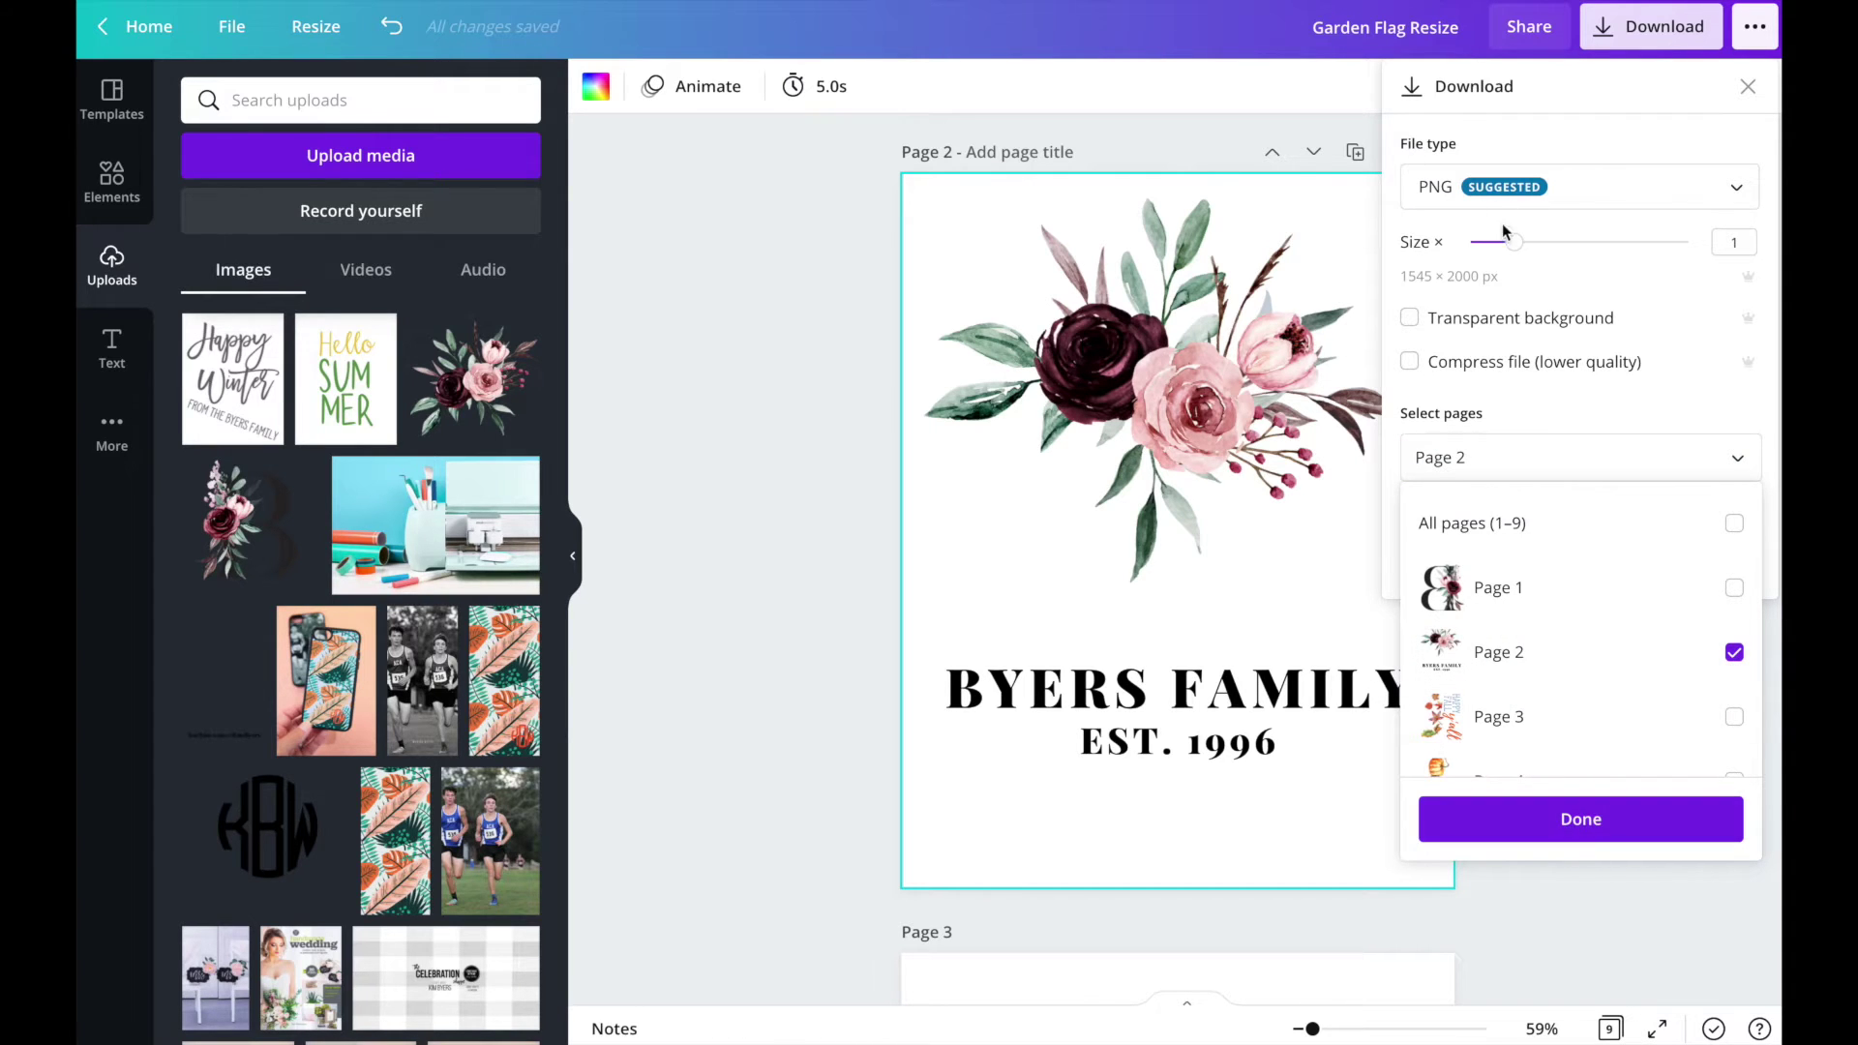
click(1599, 820)
click(1589, 557)
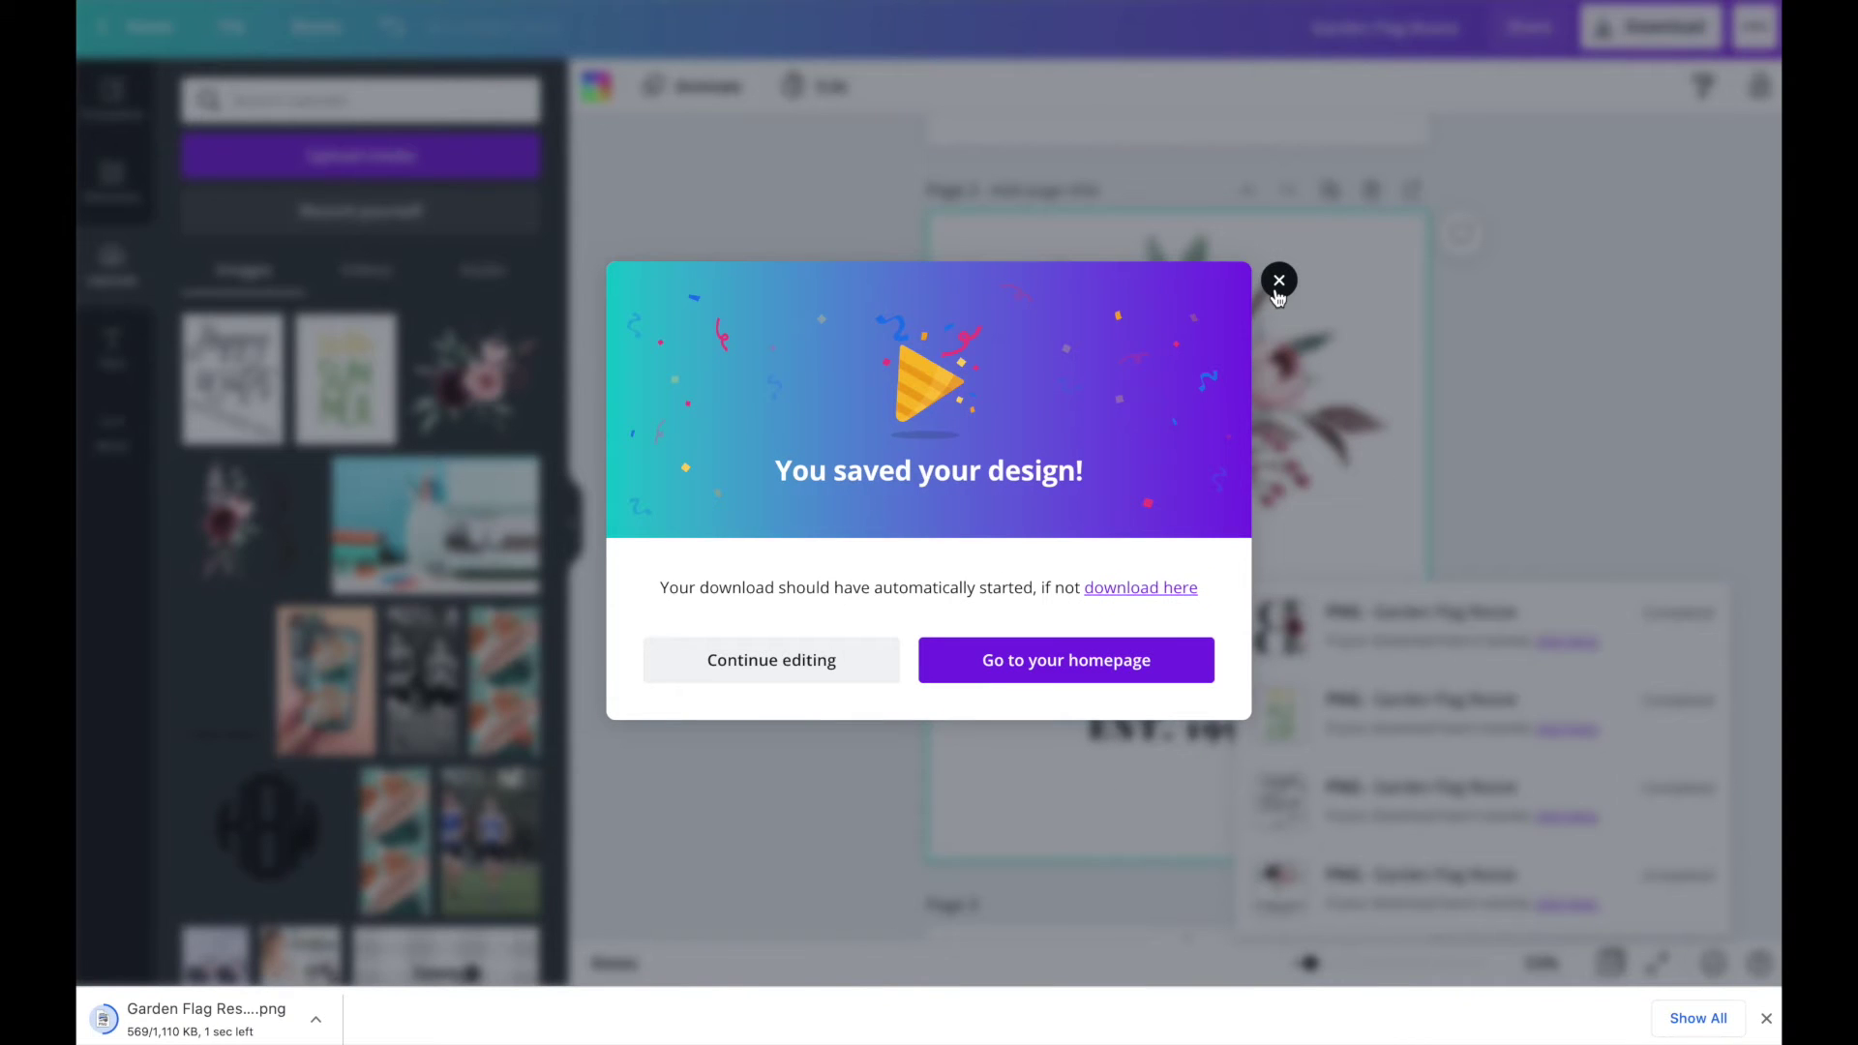
click(1278, 281)
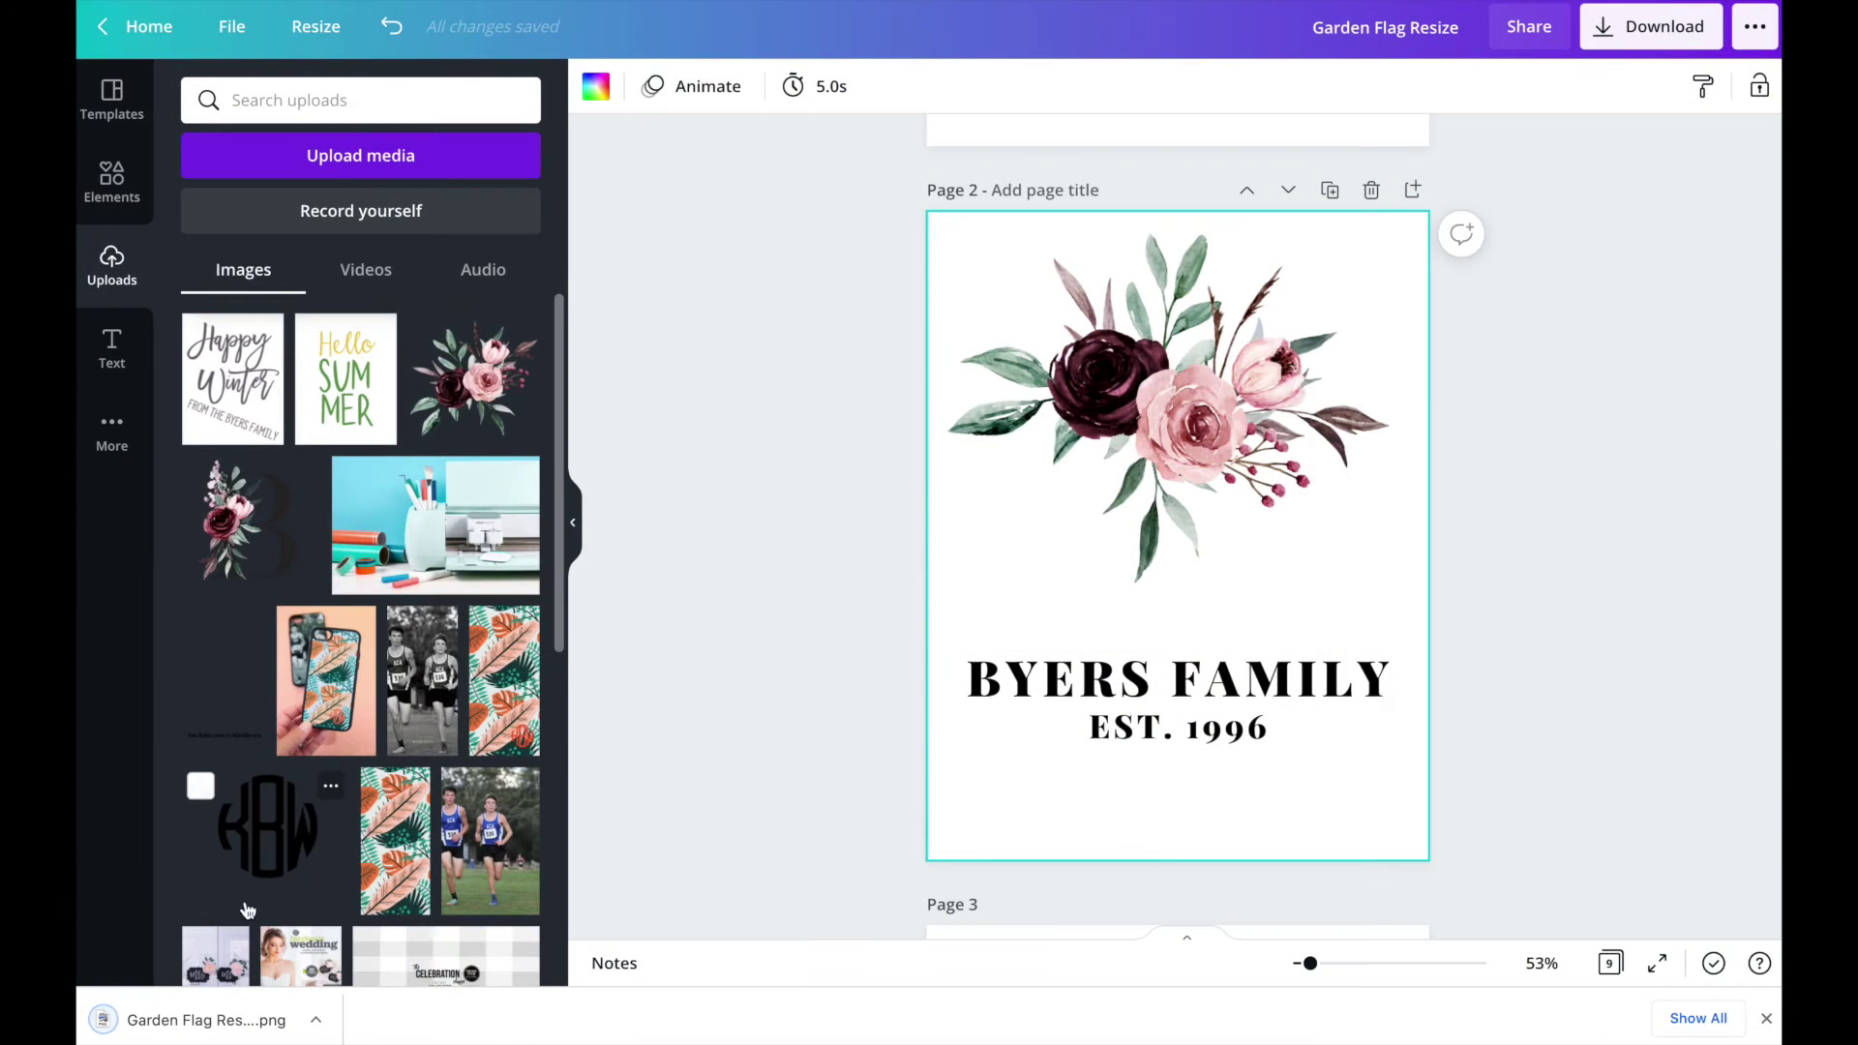
- Open the downloaded page 2 PNG and check its file name and save location
click(175, 1033)
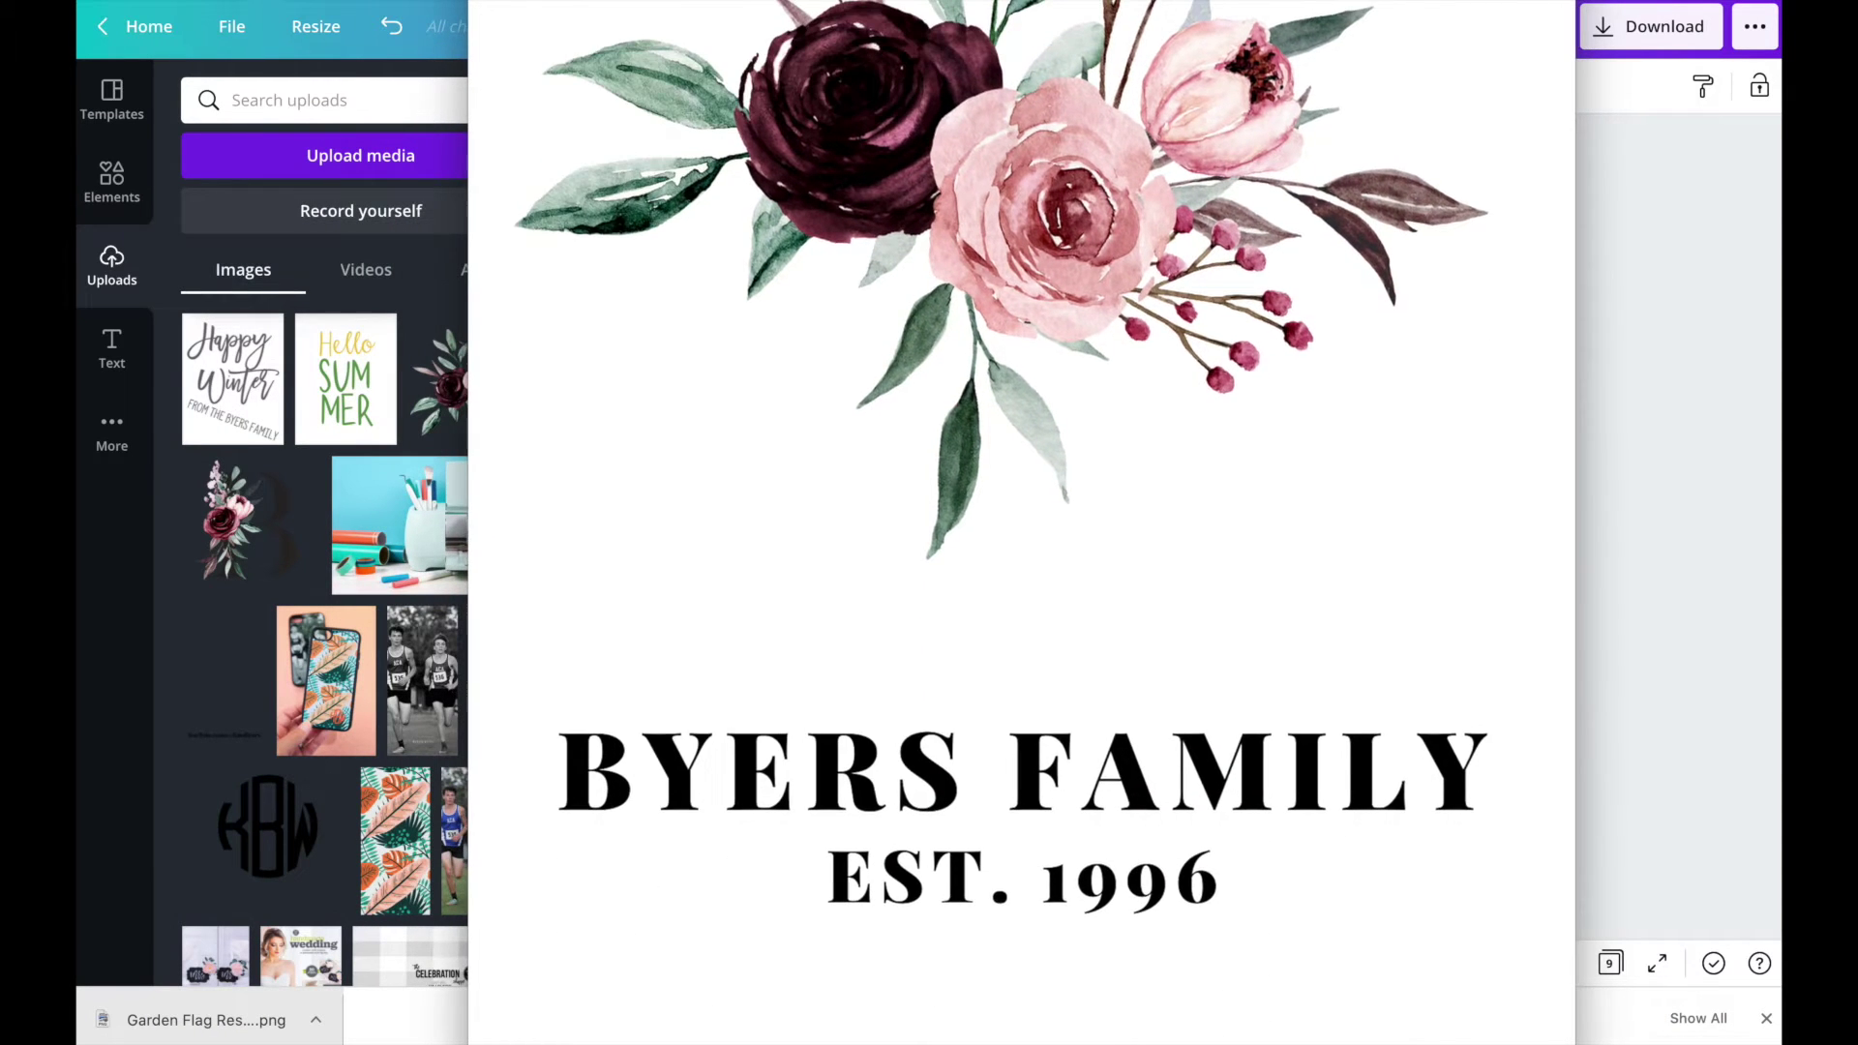
mouse_move(1016, 158)
mouse_down()
mouse_move(1015, 30)
mouse_move(1002, 145)
mouse_up()
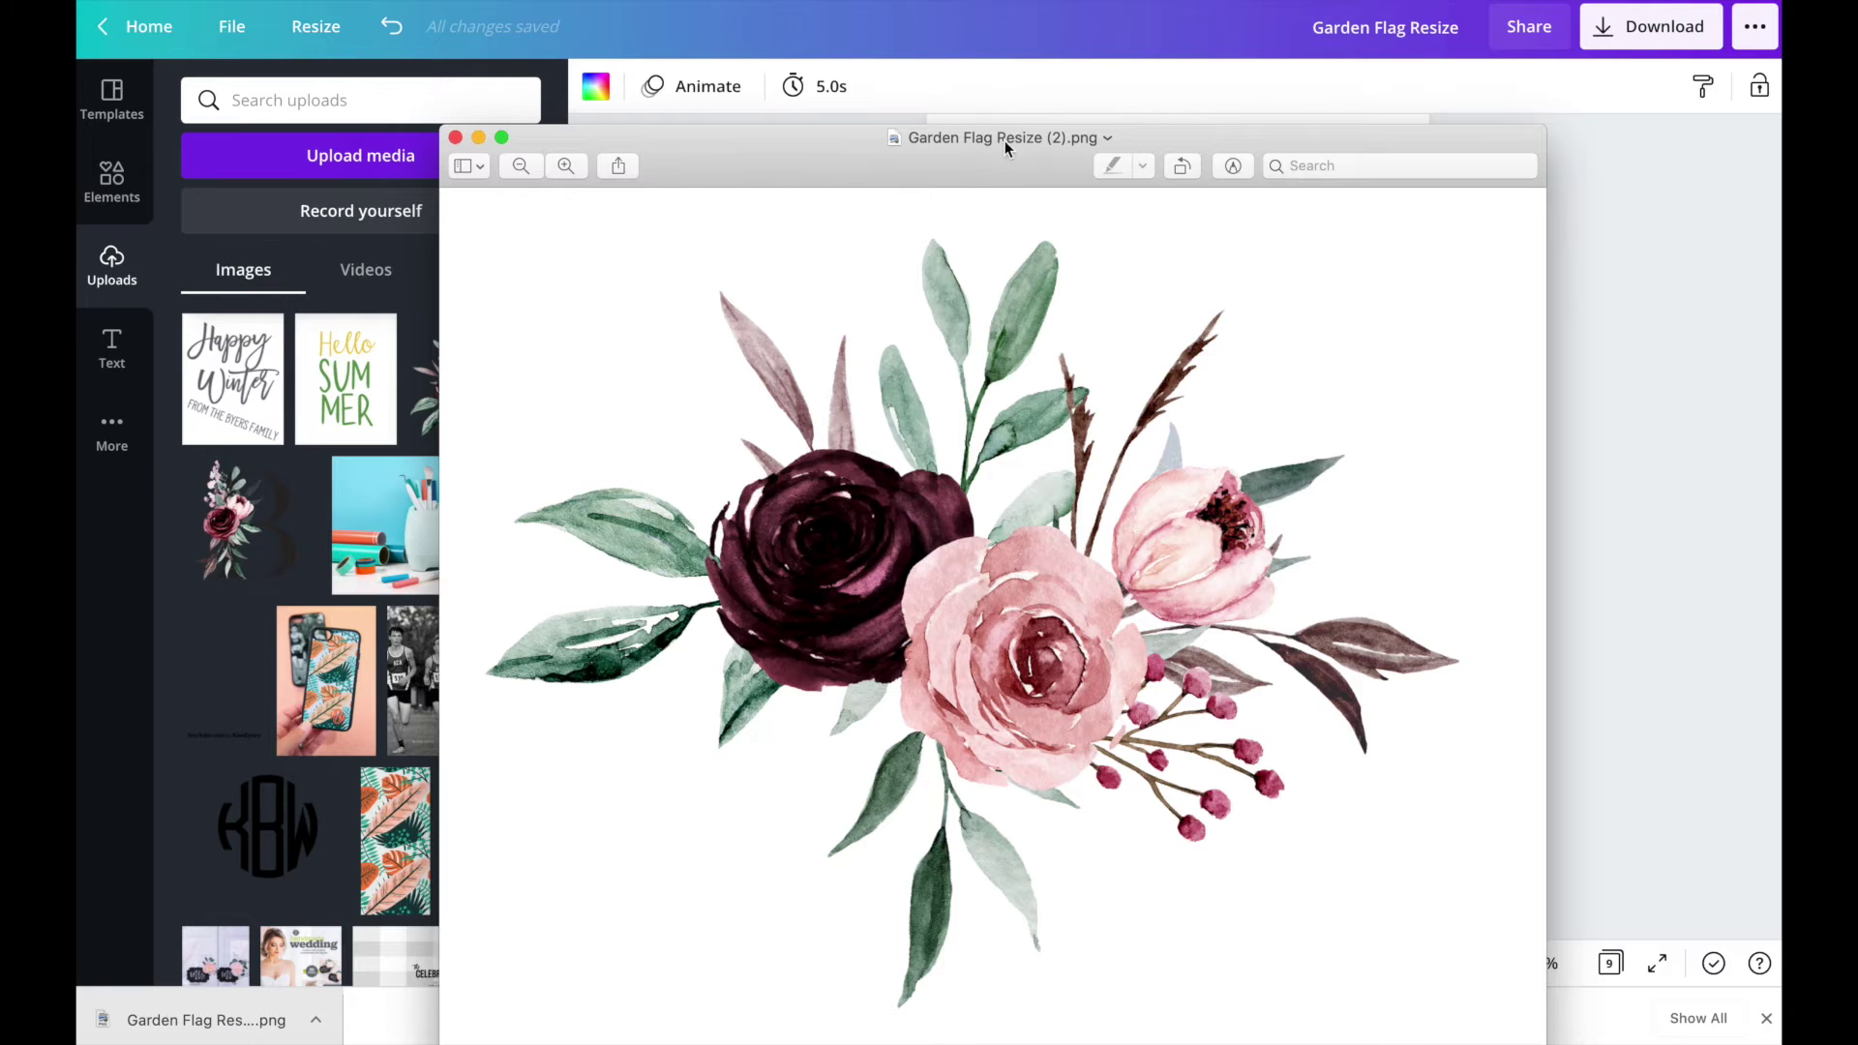
click(1109, 137)
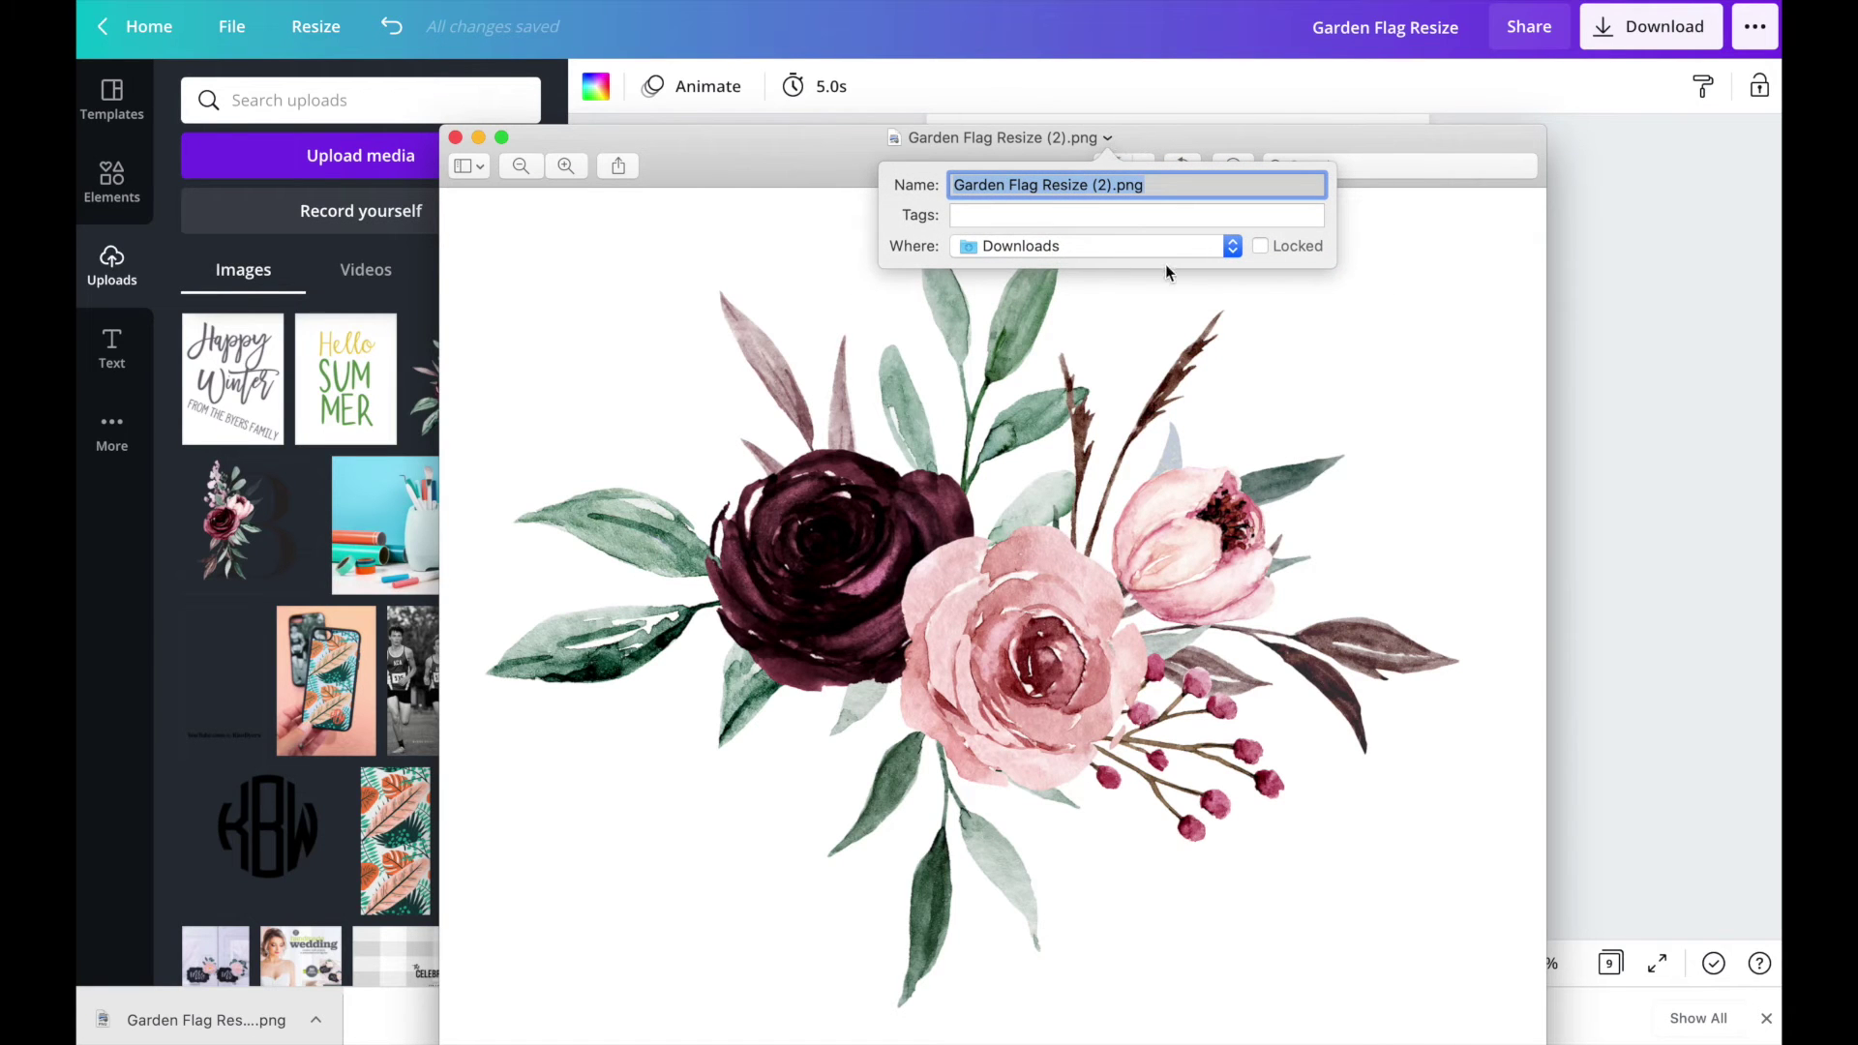
click(1588, 218)
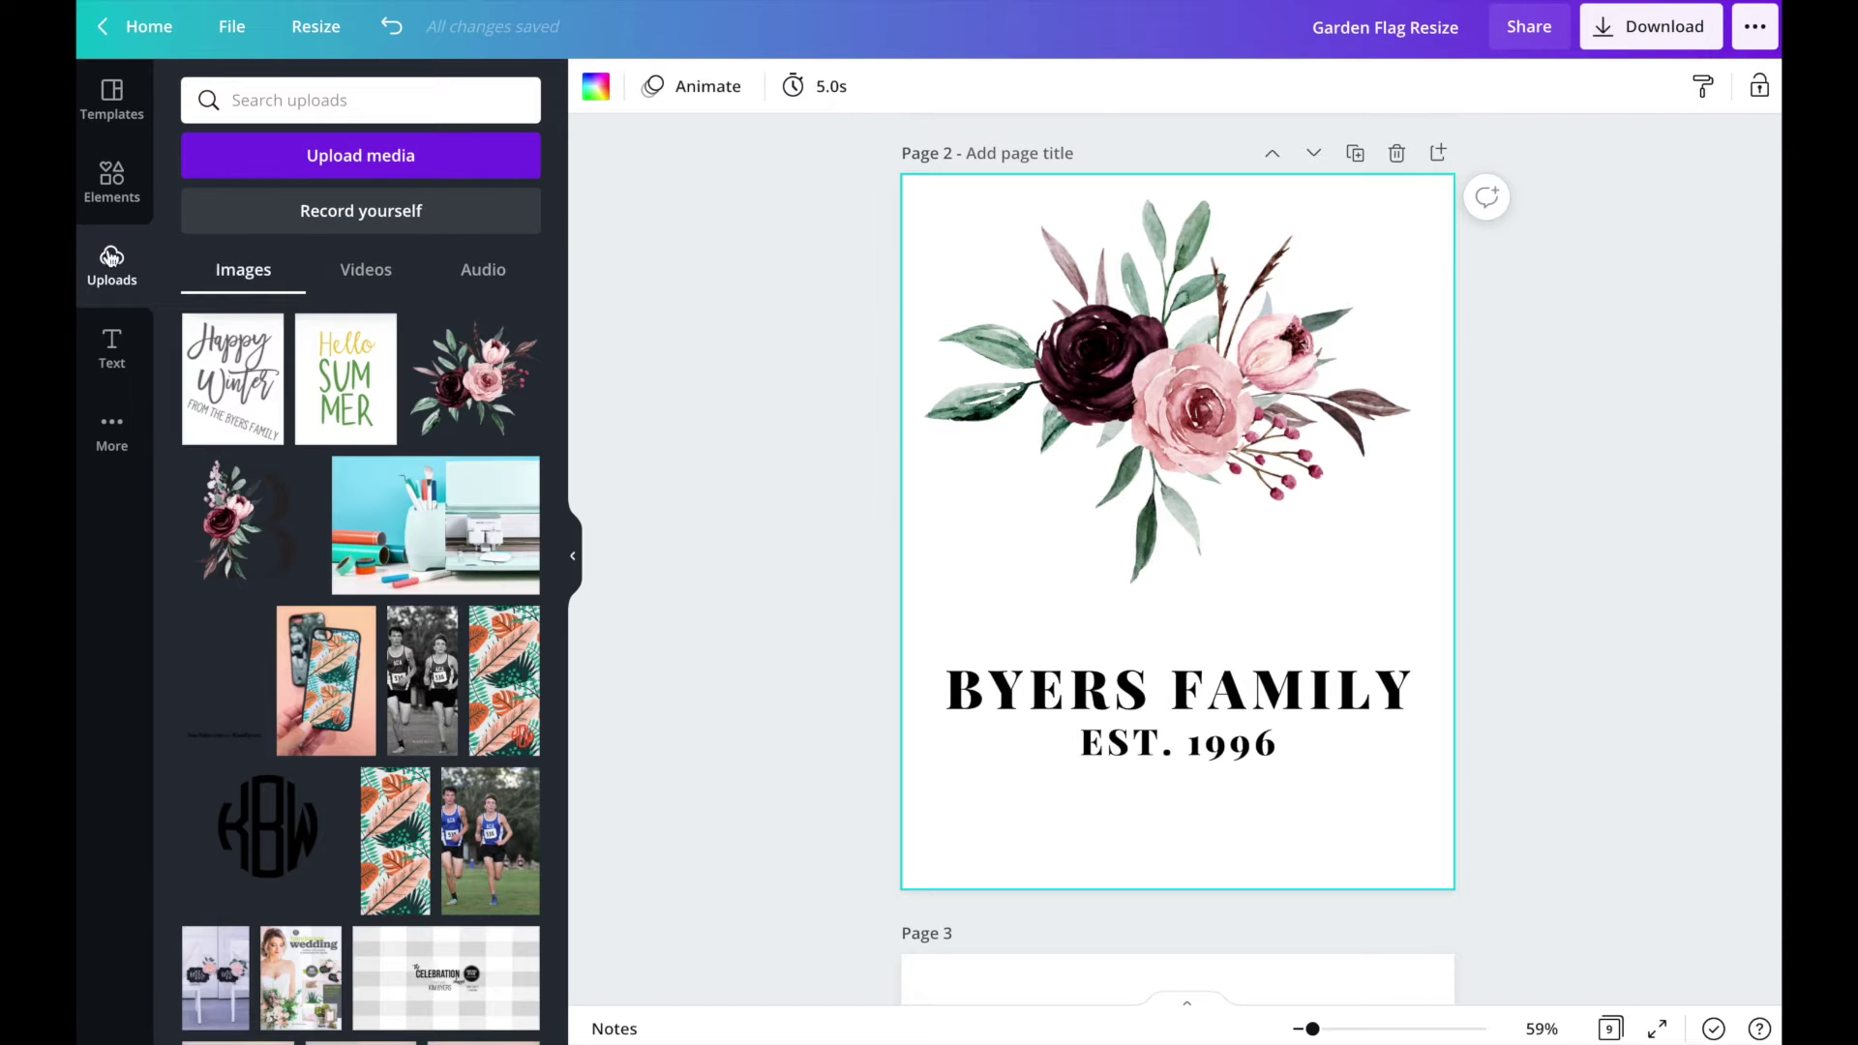
- Upload Garden Flag Resize (2).png from the Downloads folder and place the uploaded image on page 2
click(116, 200)
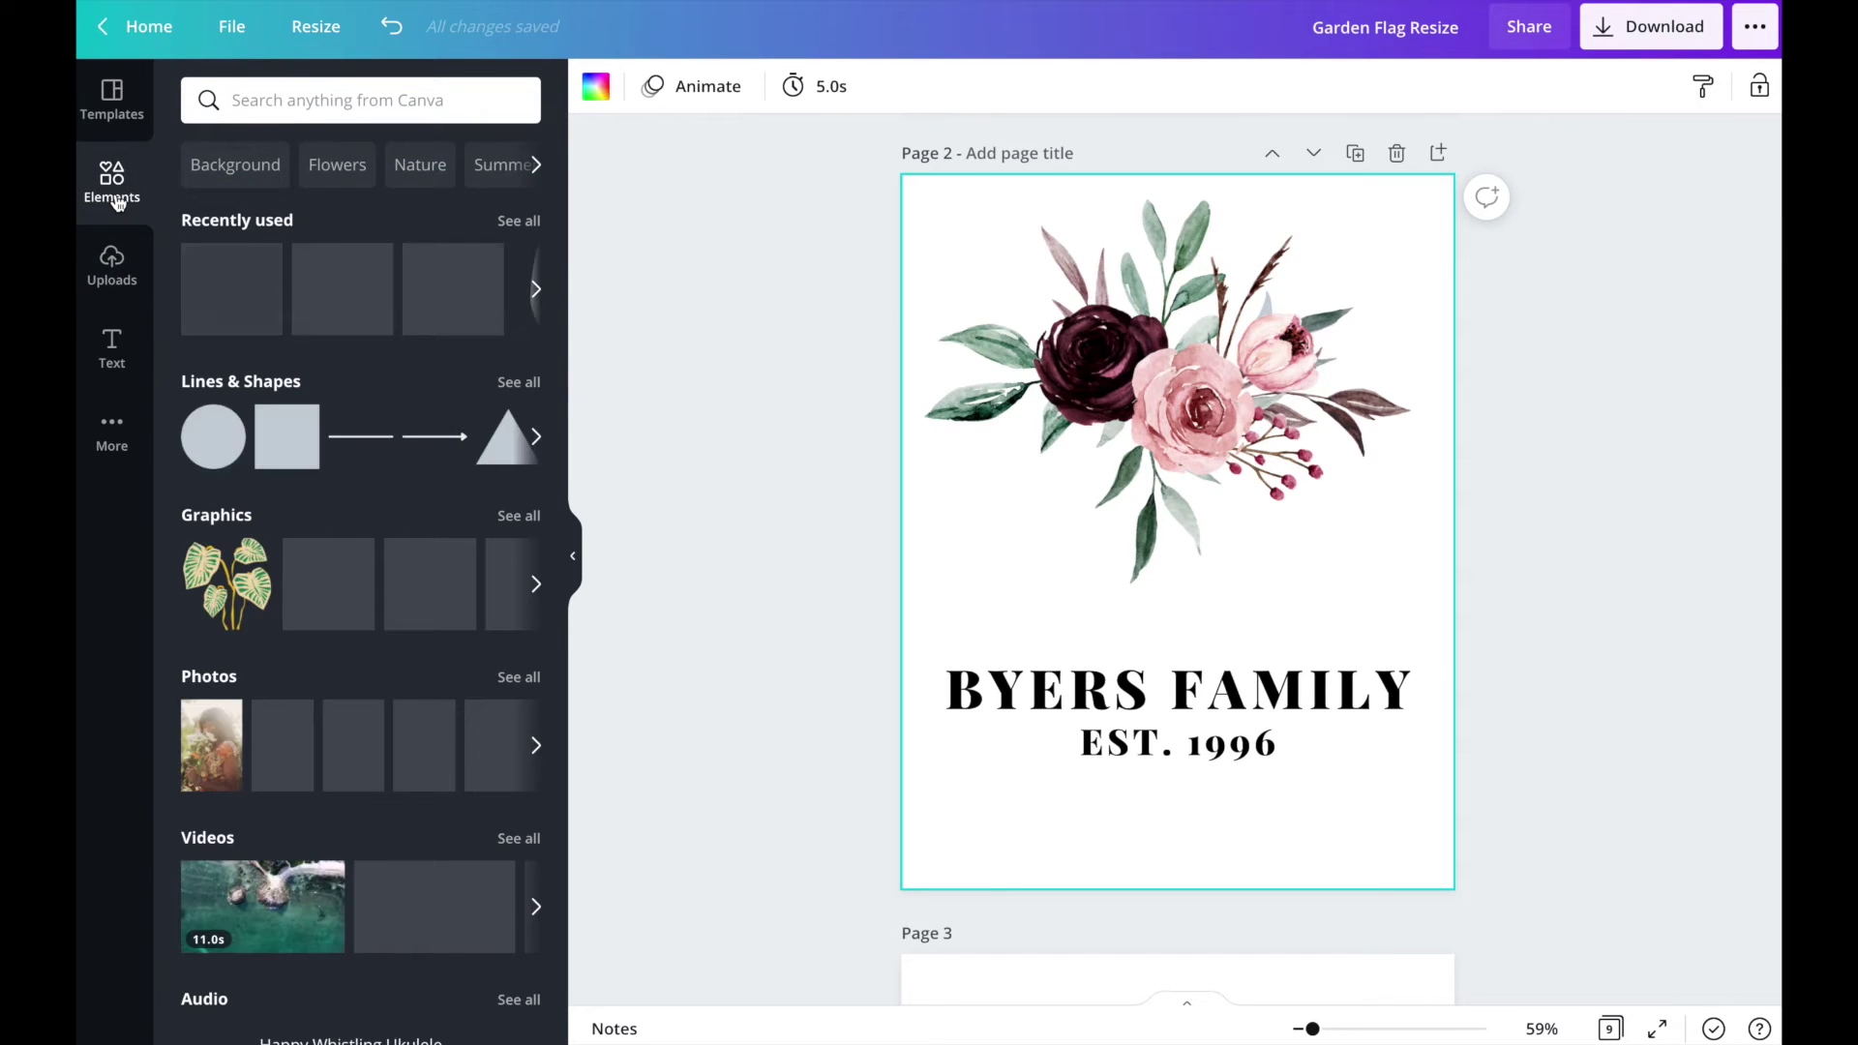
click(113, 257)
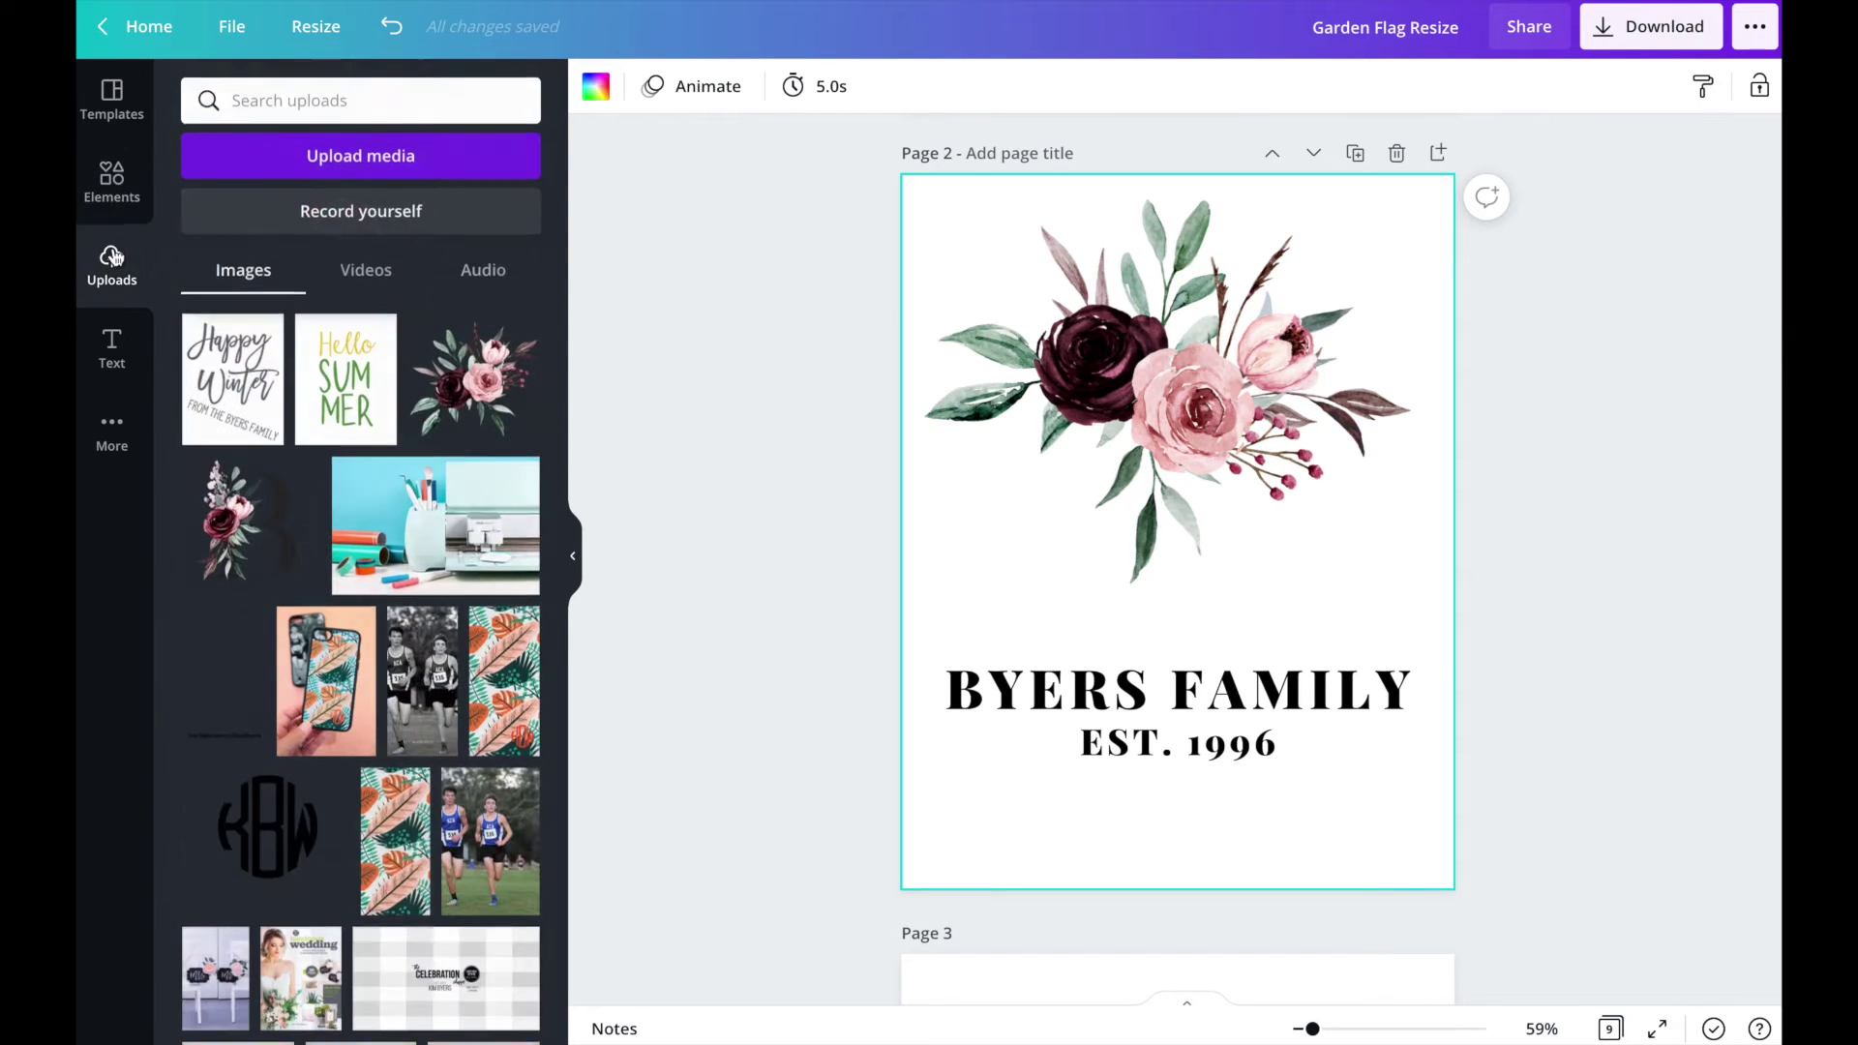
click(371, 156)
click(217, 226)
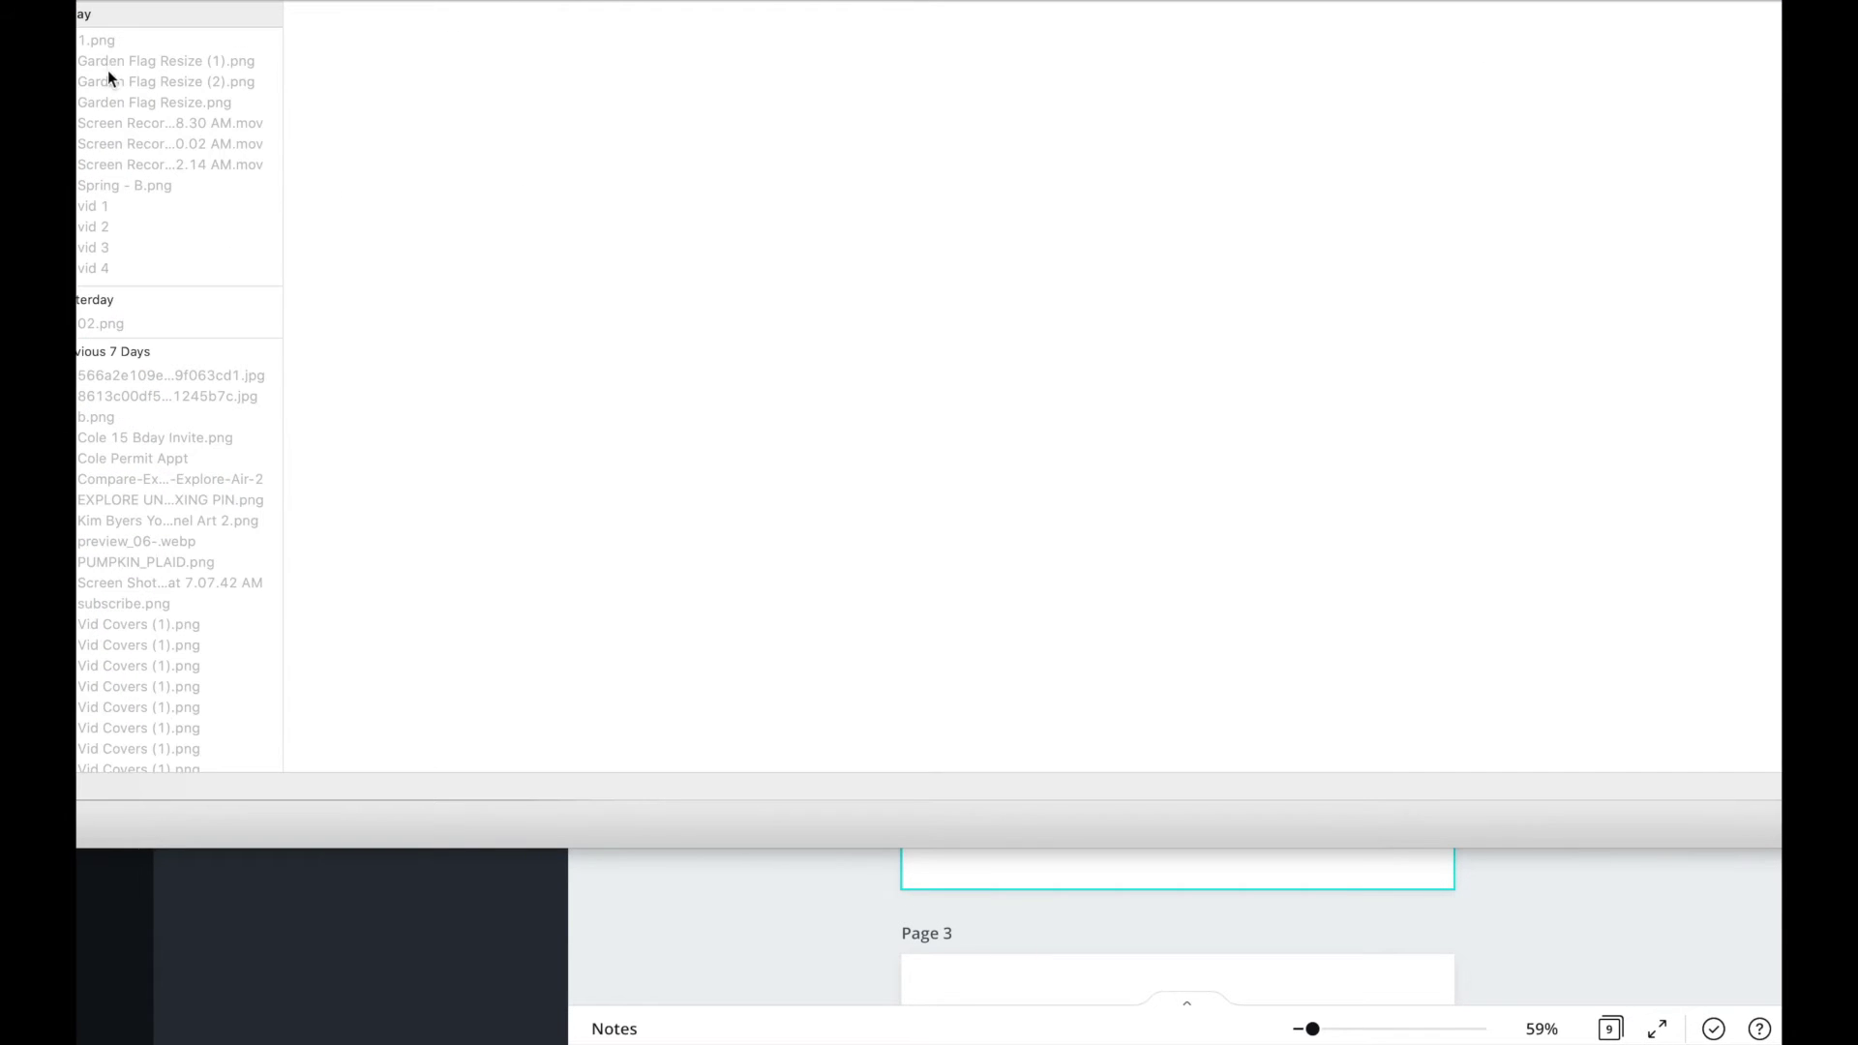
click(160, 84)
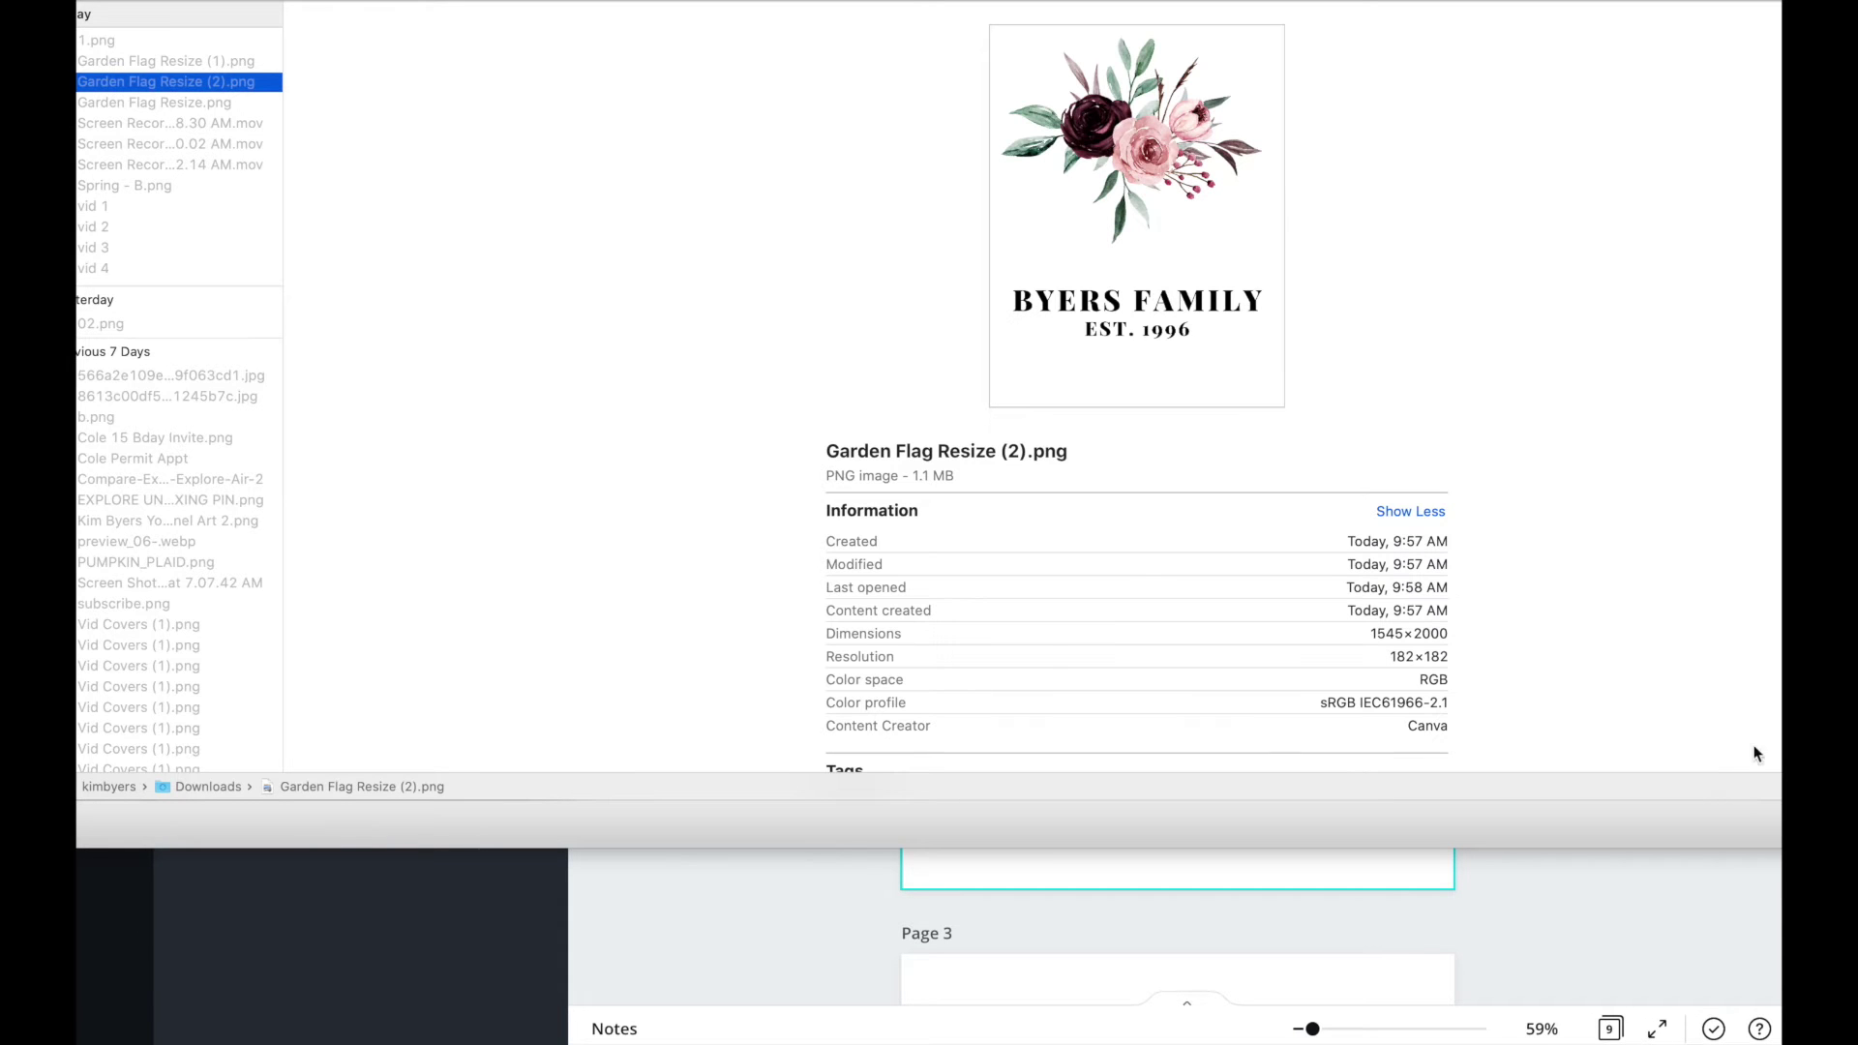
key(Return)
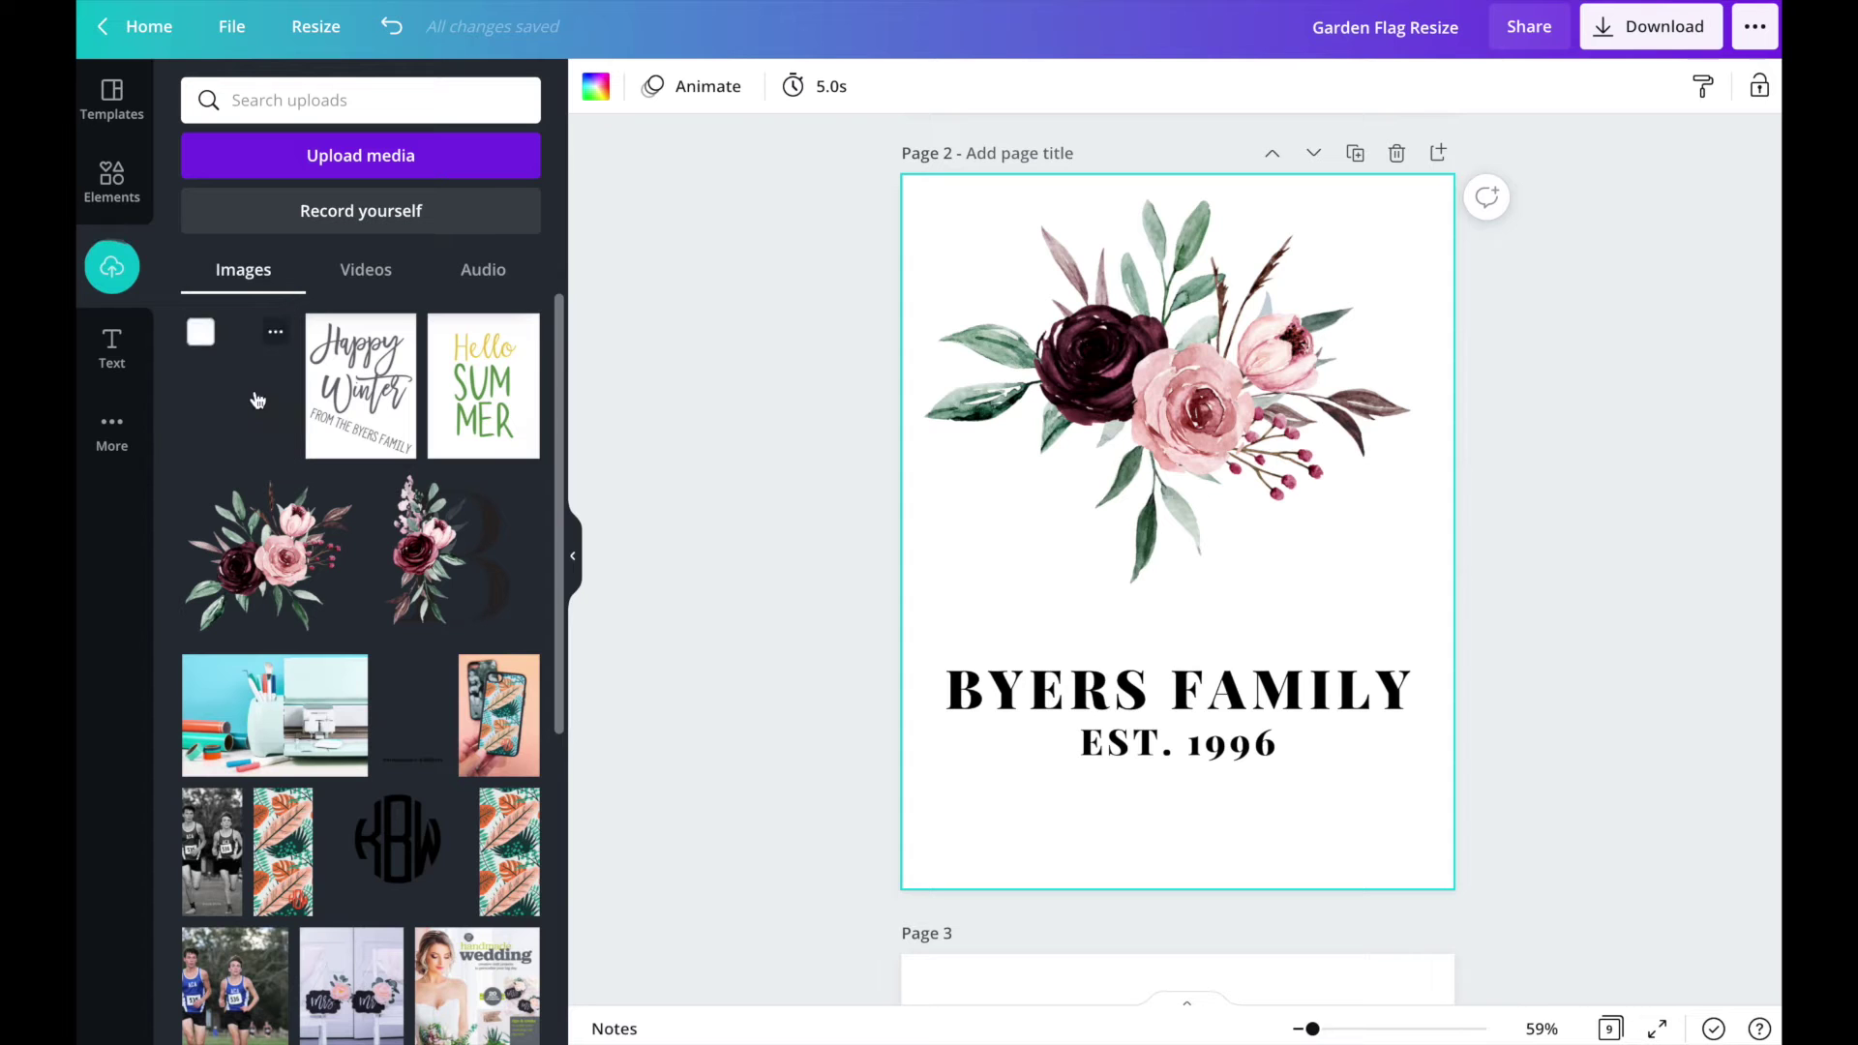
click(258, 400)
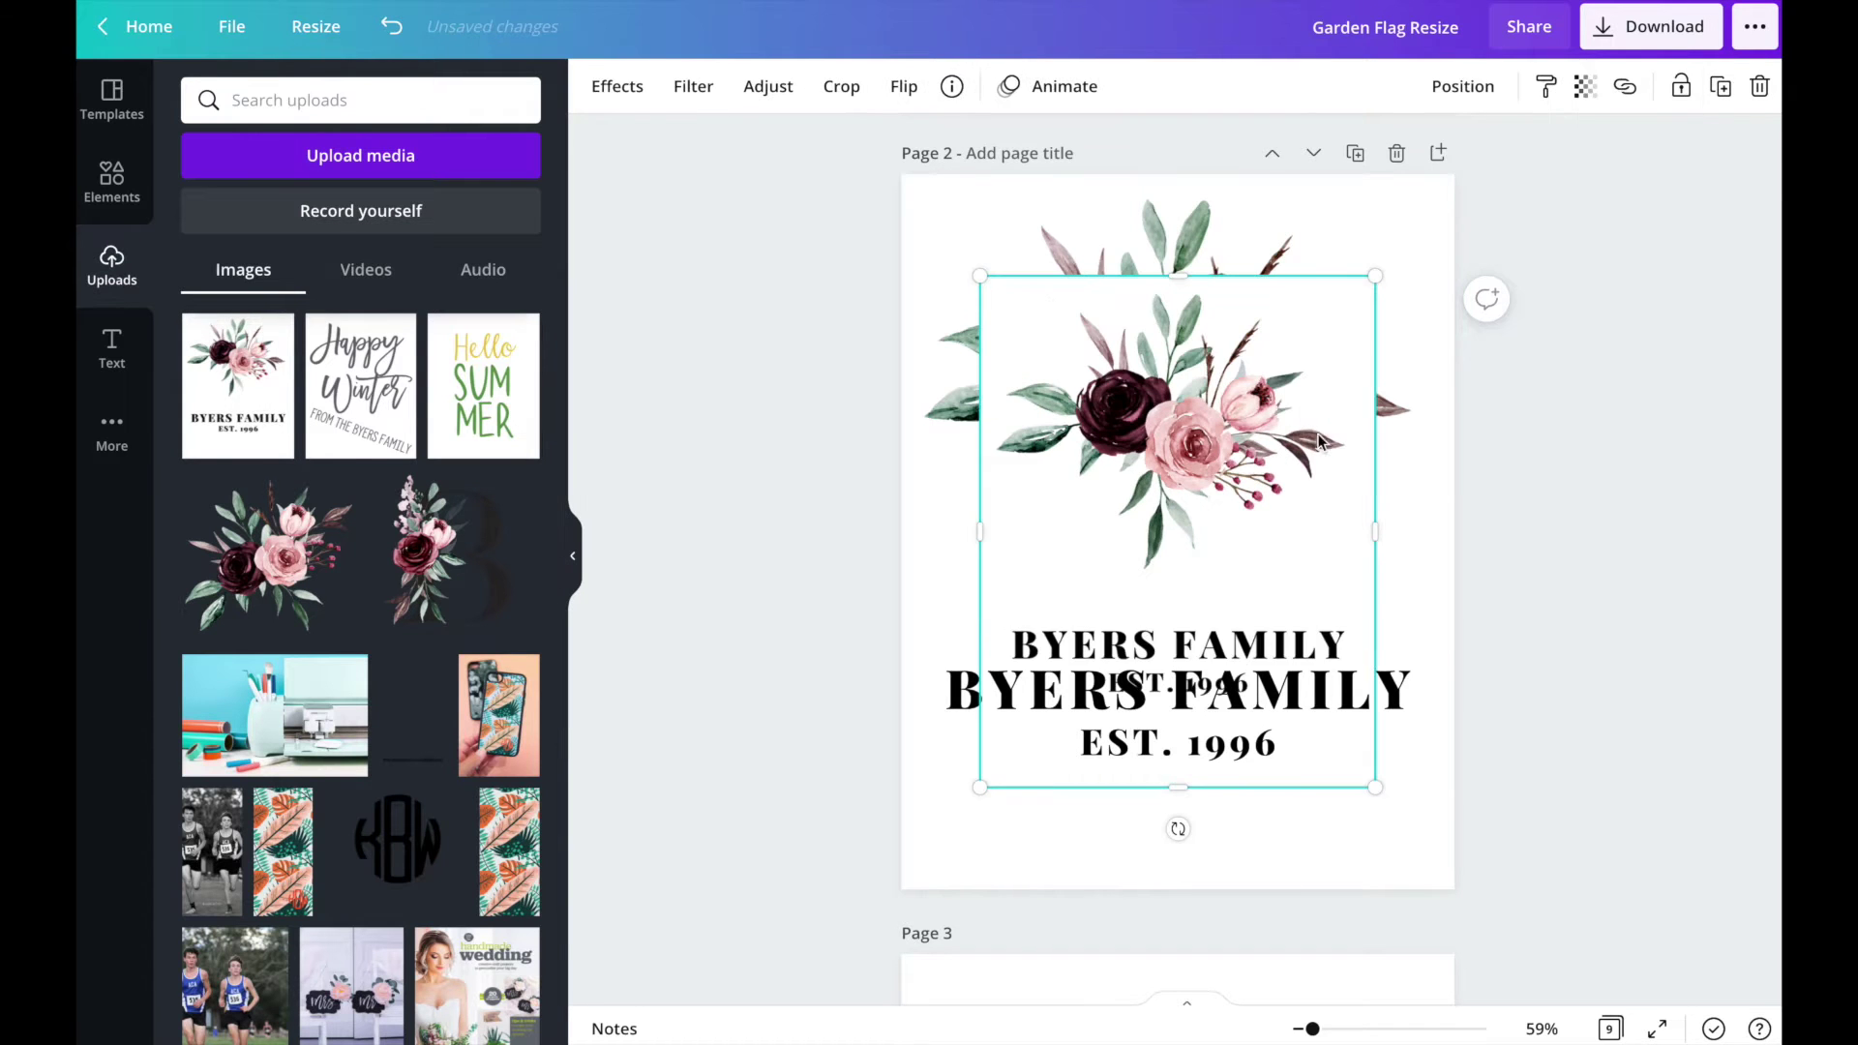
- Enlarge the uploaded image on page 2 to page size and delete the original bouquet, family name and EST. 1996 text
drag(1271, 405, 1417, 304)
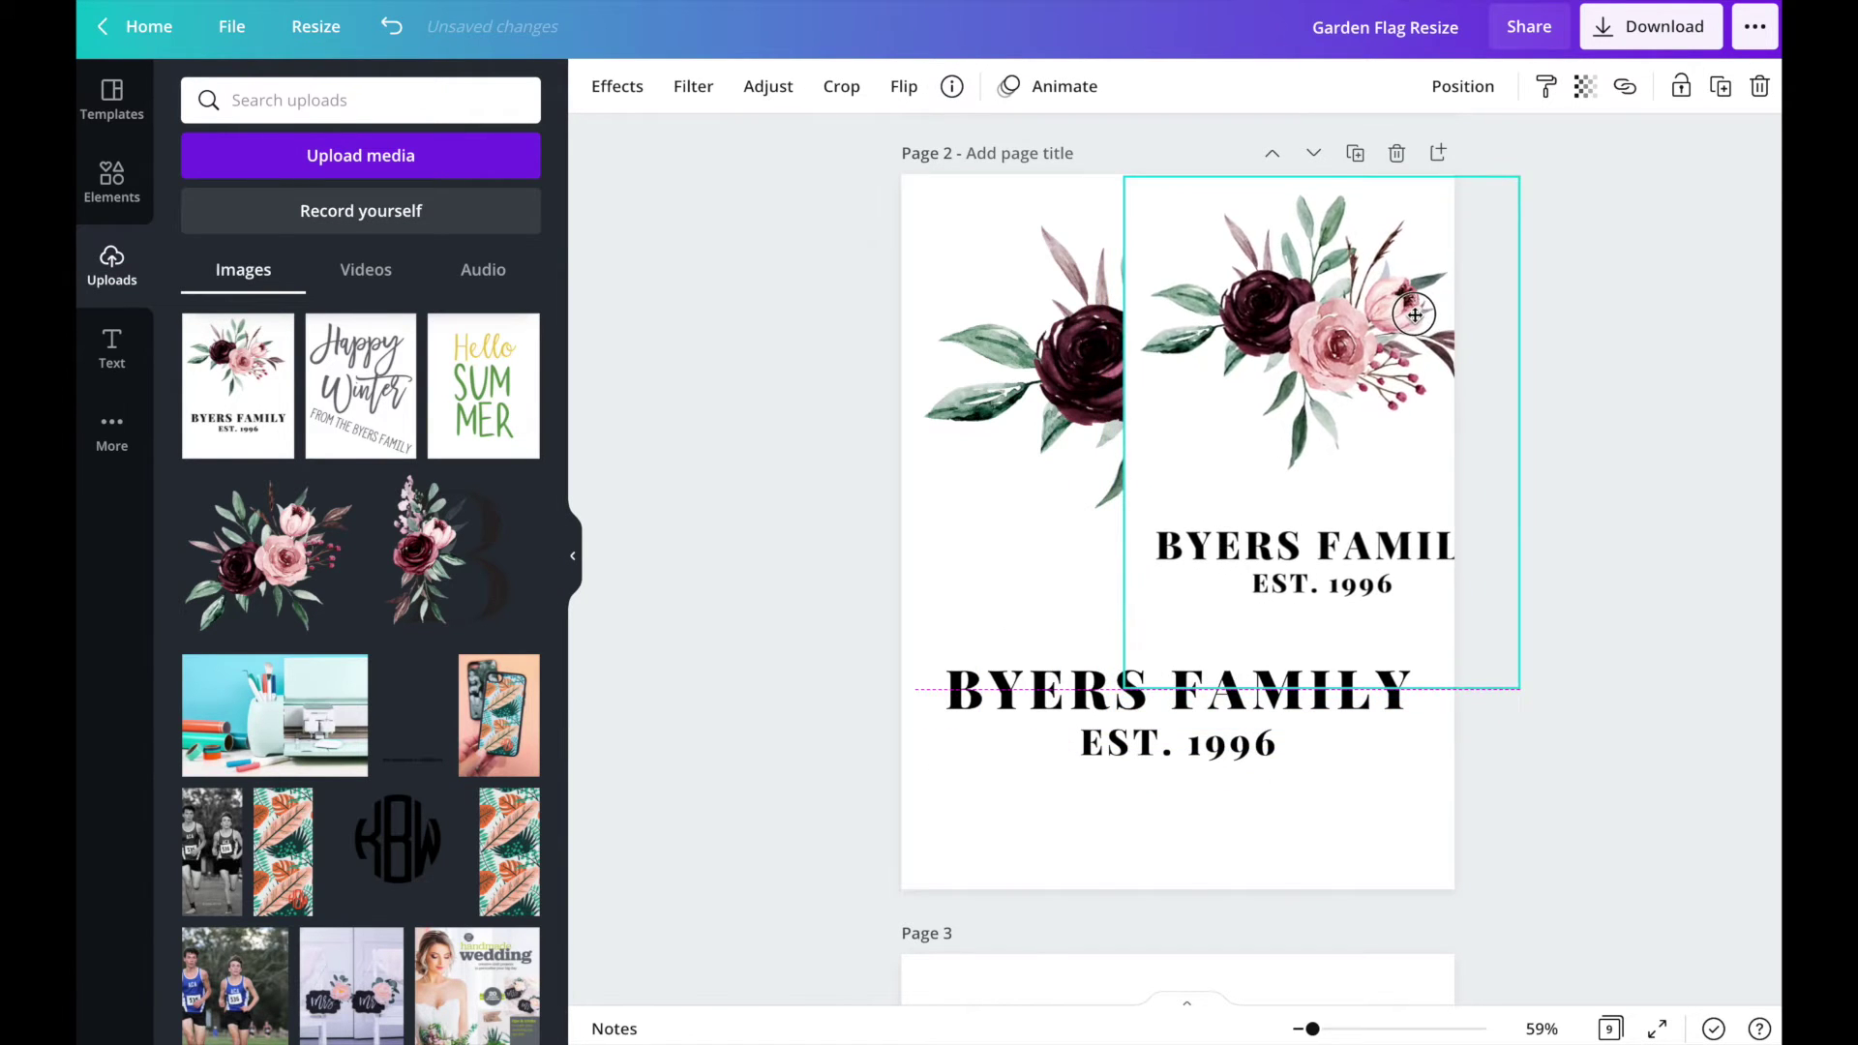
drag(1549, 723, 1681, 888)
click(1022, 385)
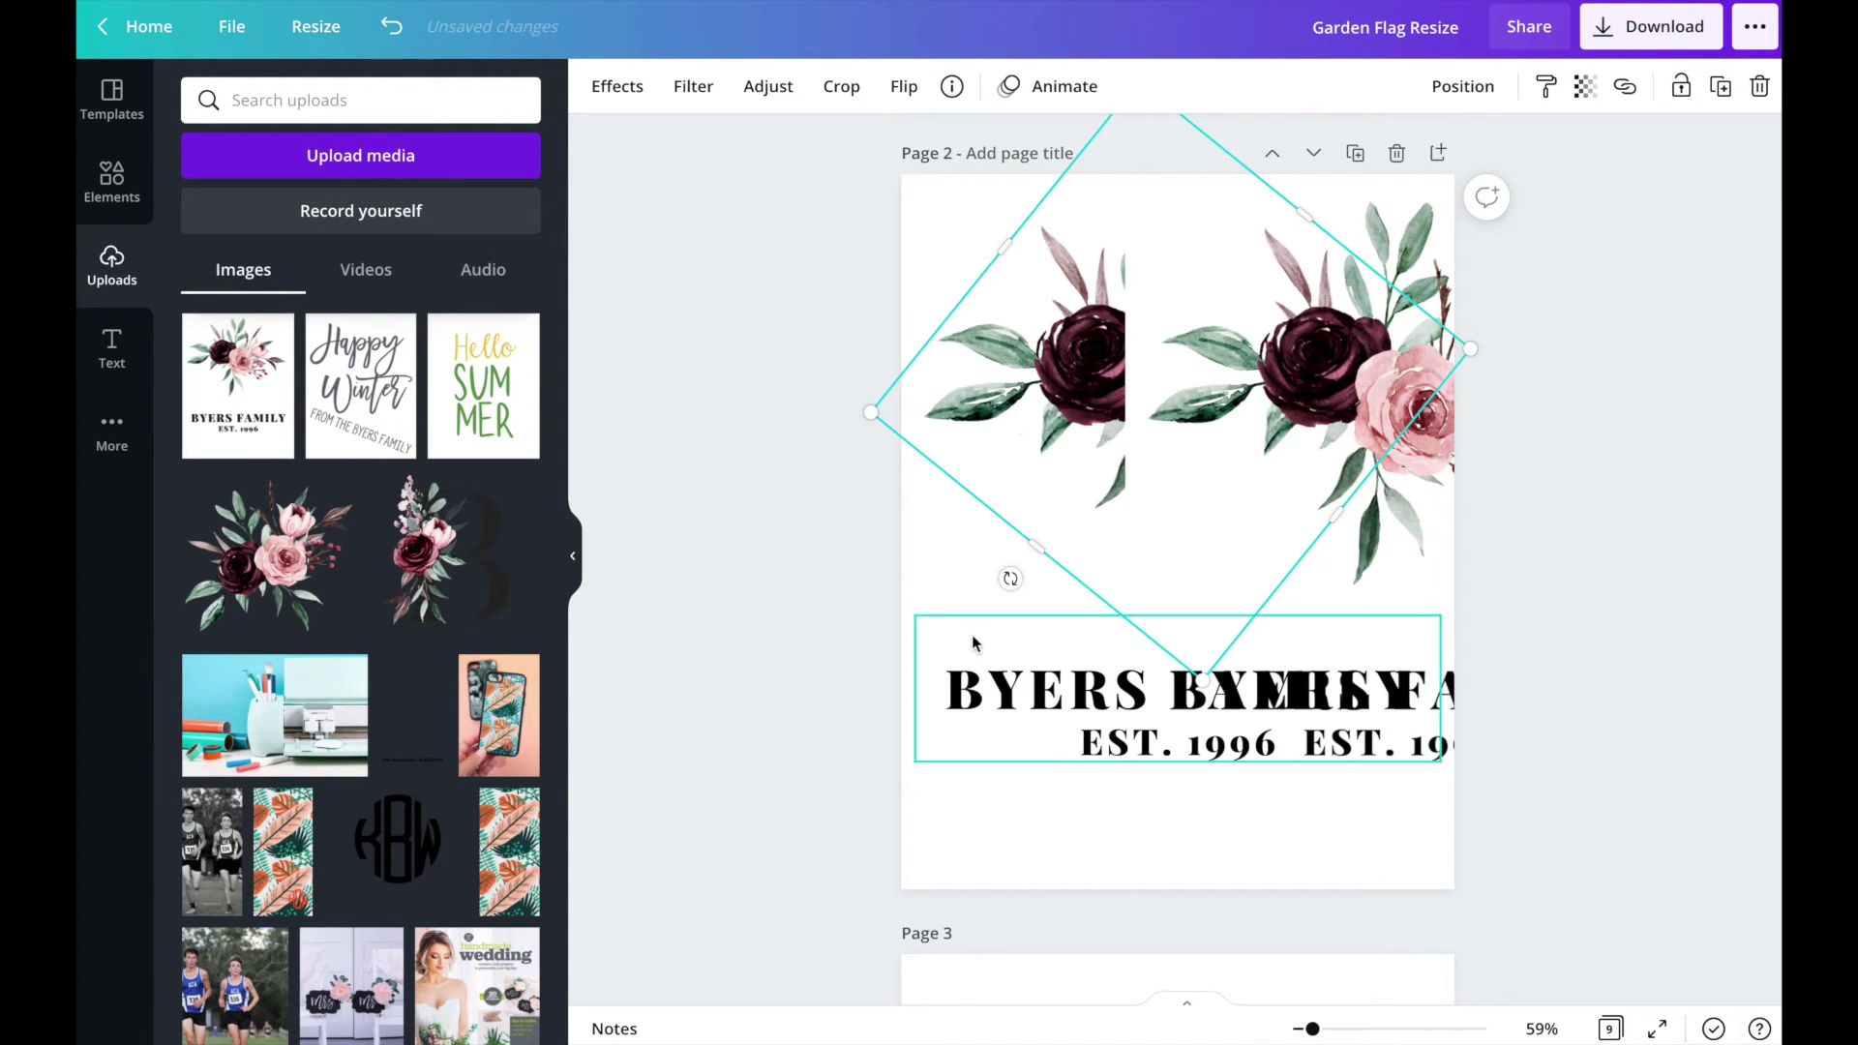
key(Delete)
click(962, 747)
drag(1373, 455, 1166, 455)
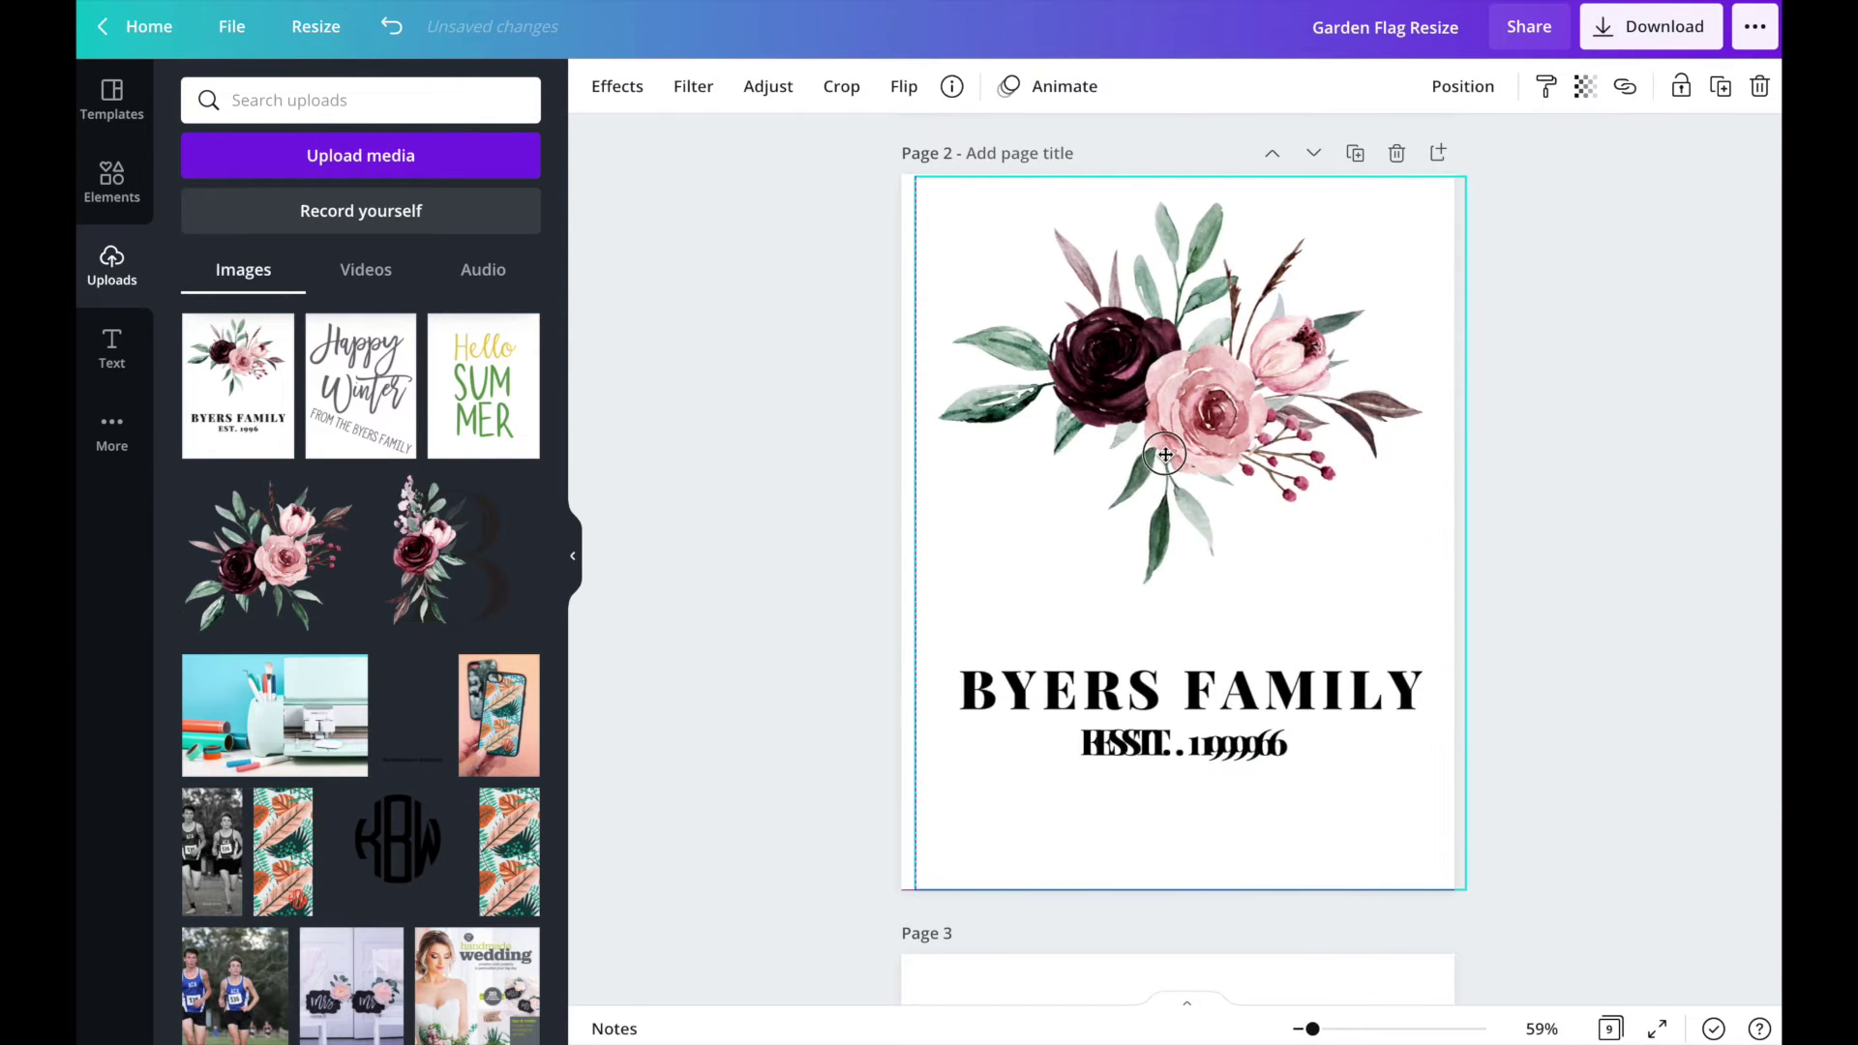
key(ctrl+z)
click(1139, 745)
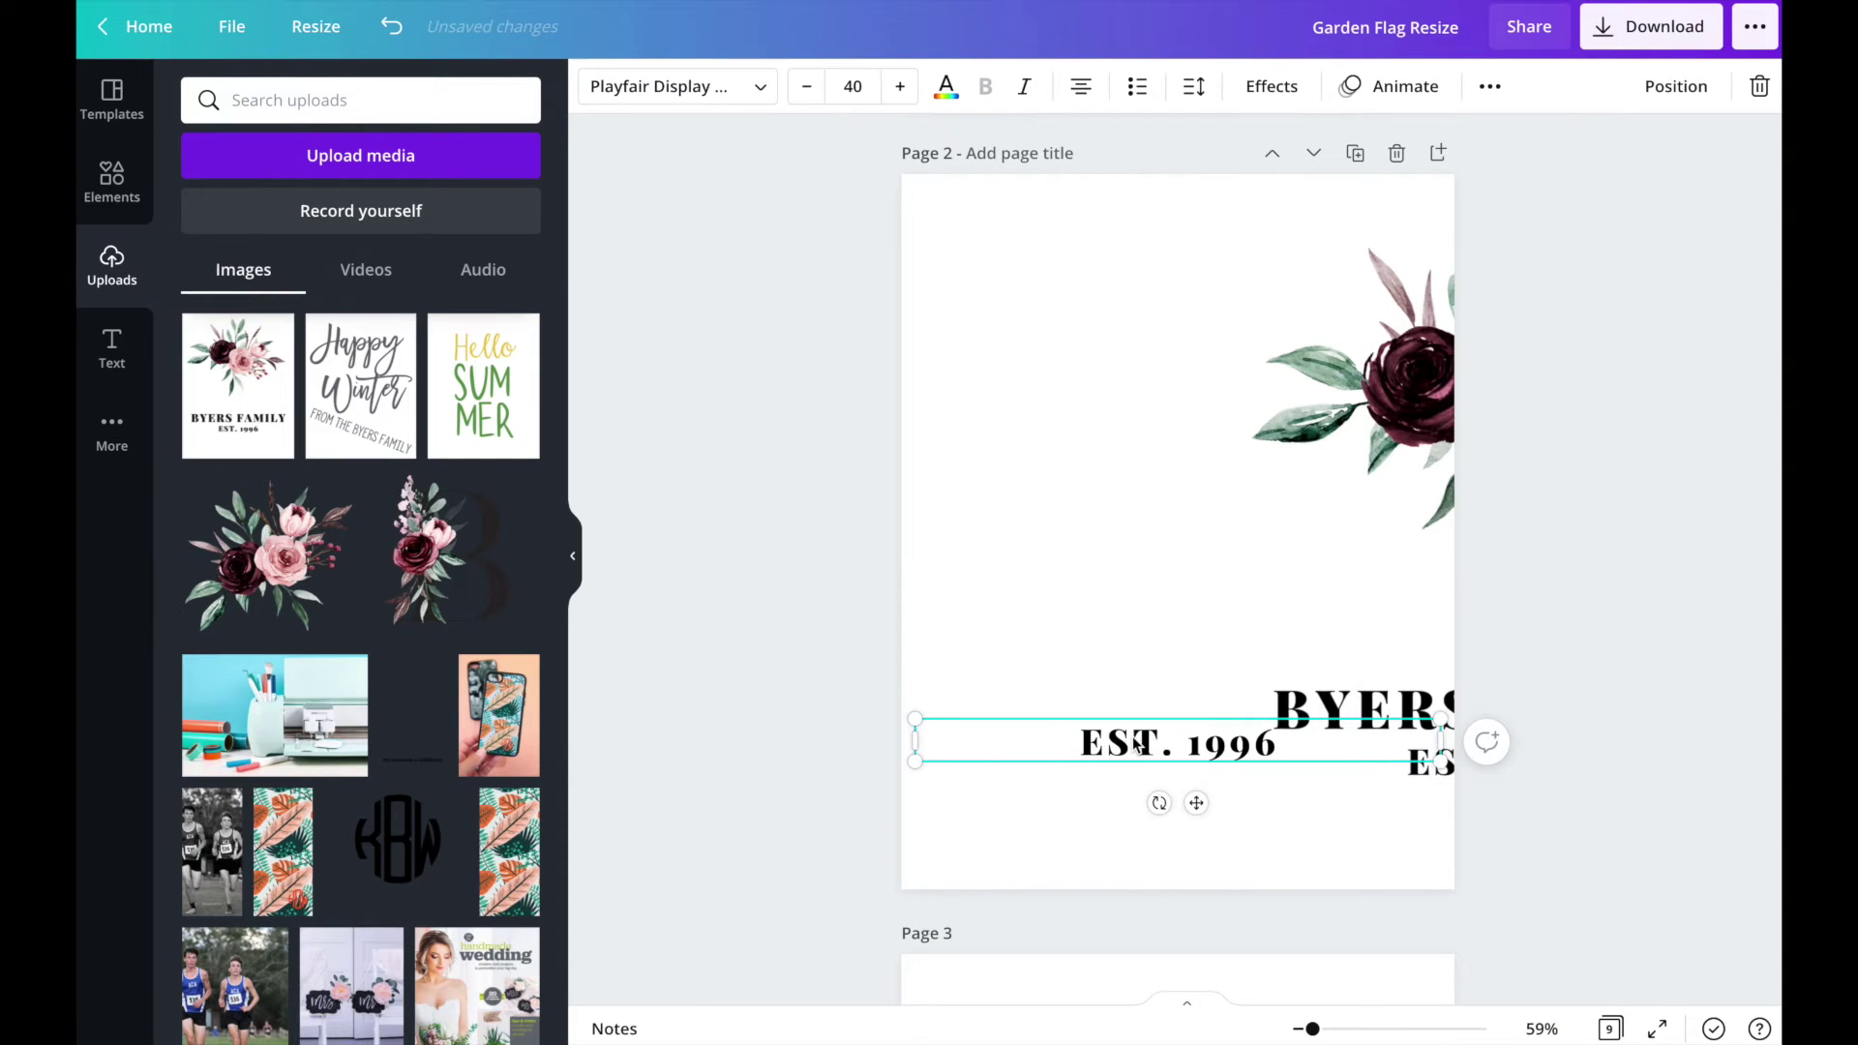
key(Escape)
- Align the enlarged image so it fills page 2 and flip it horizontally
drag(1451, 397, 1123, 389)
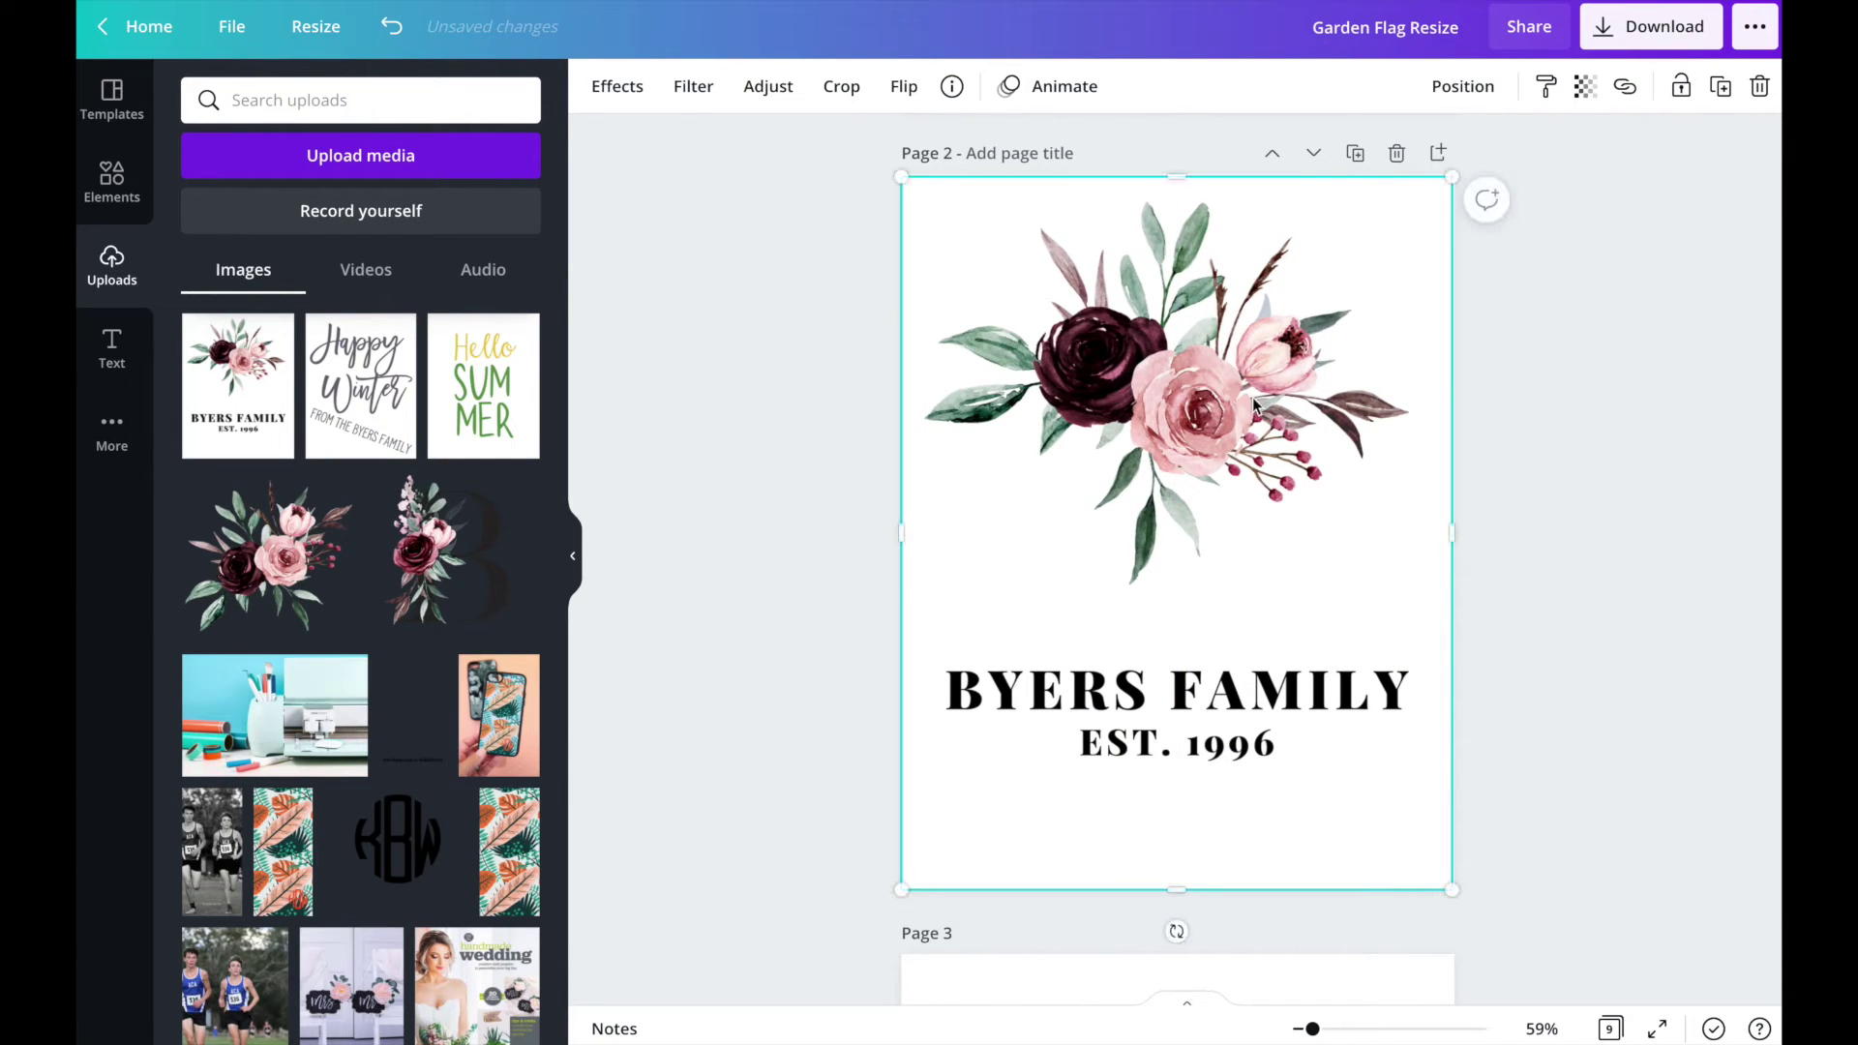
click(903, 86)
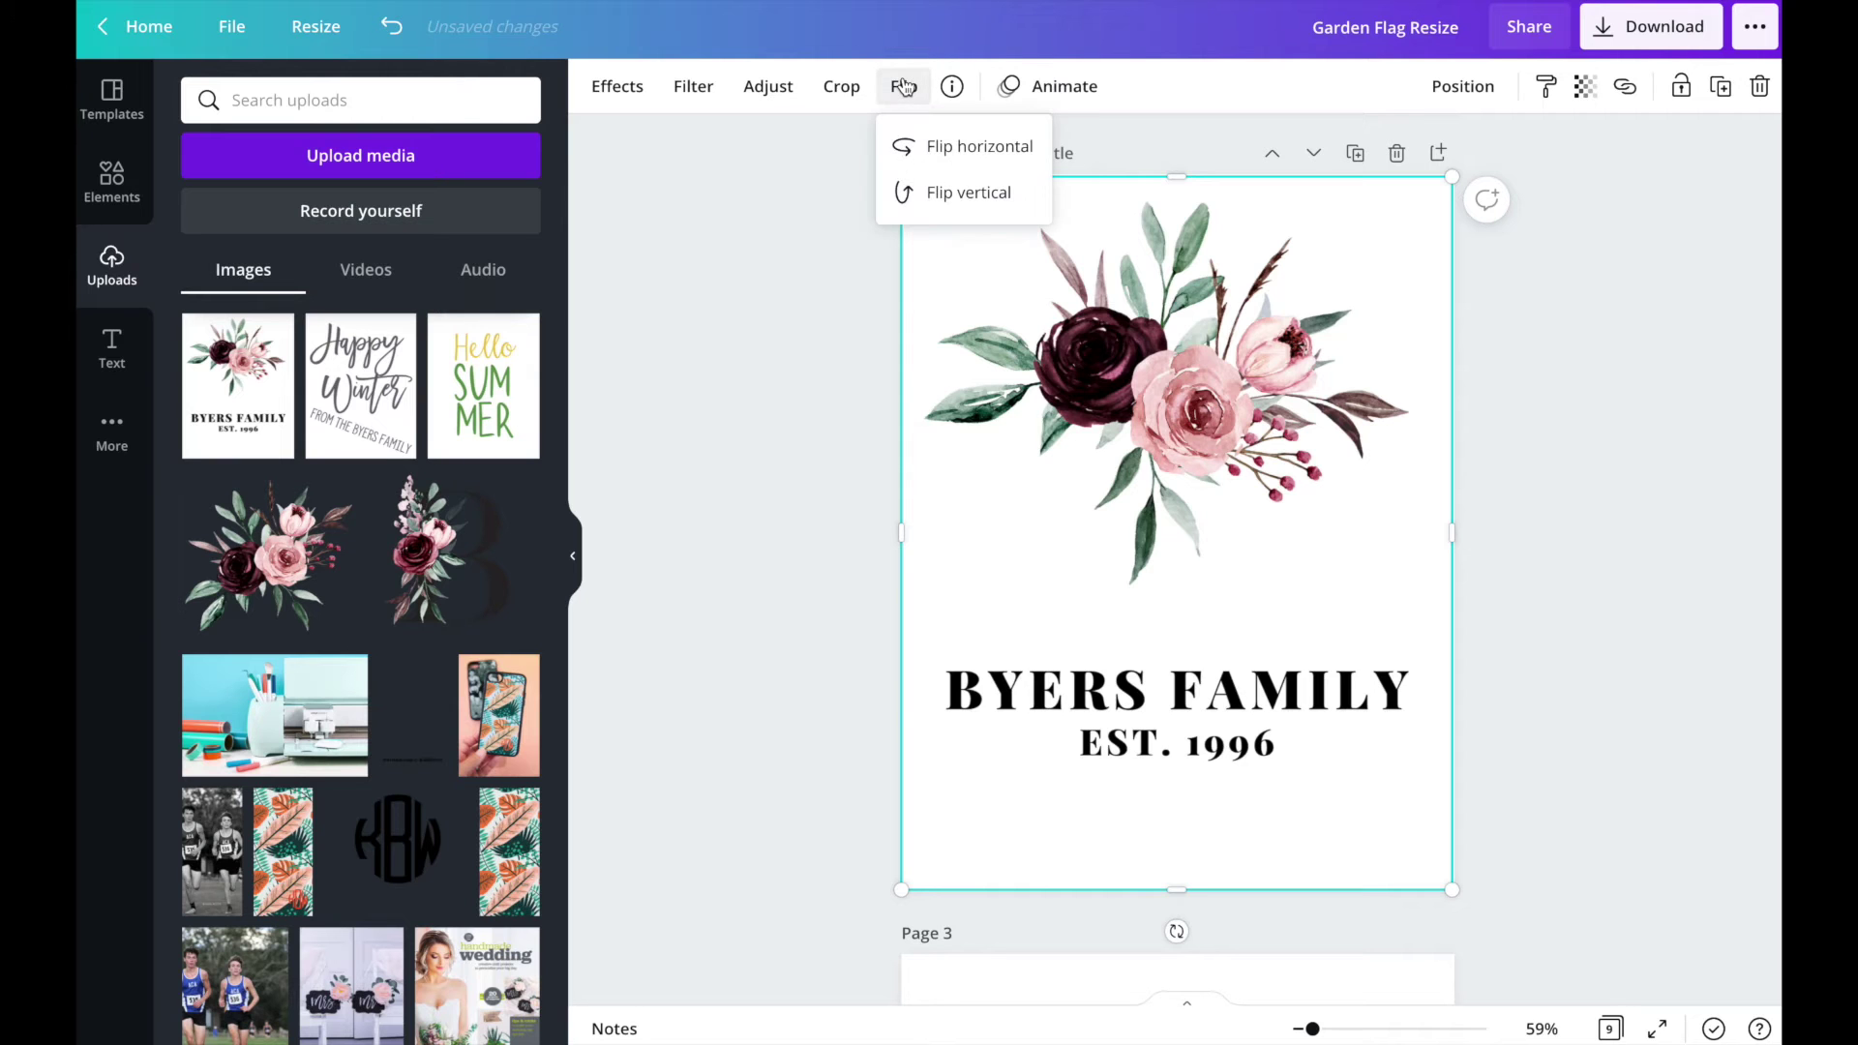
click(910, 146)
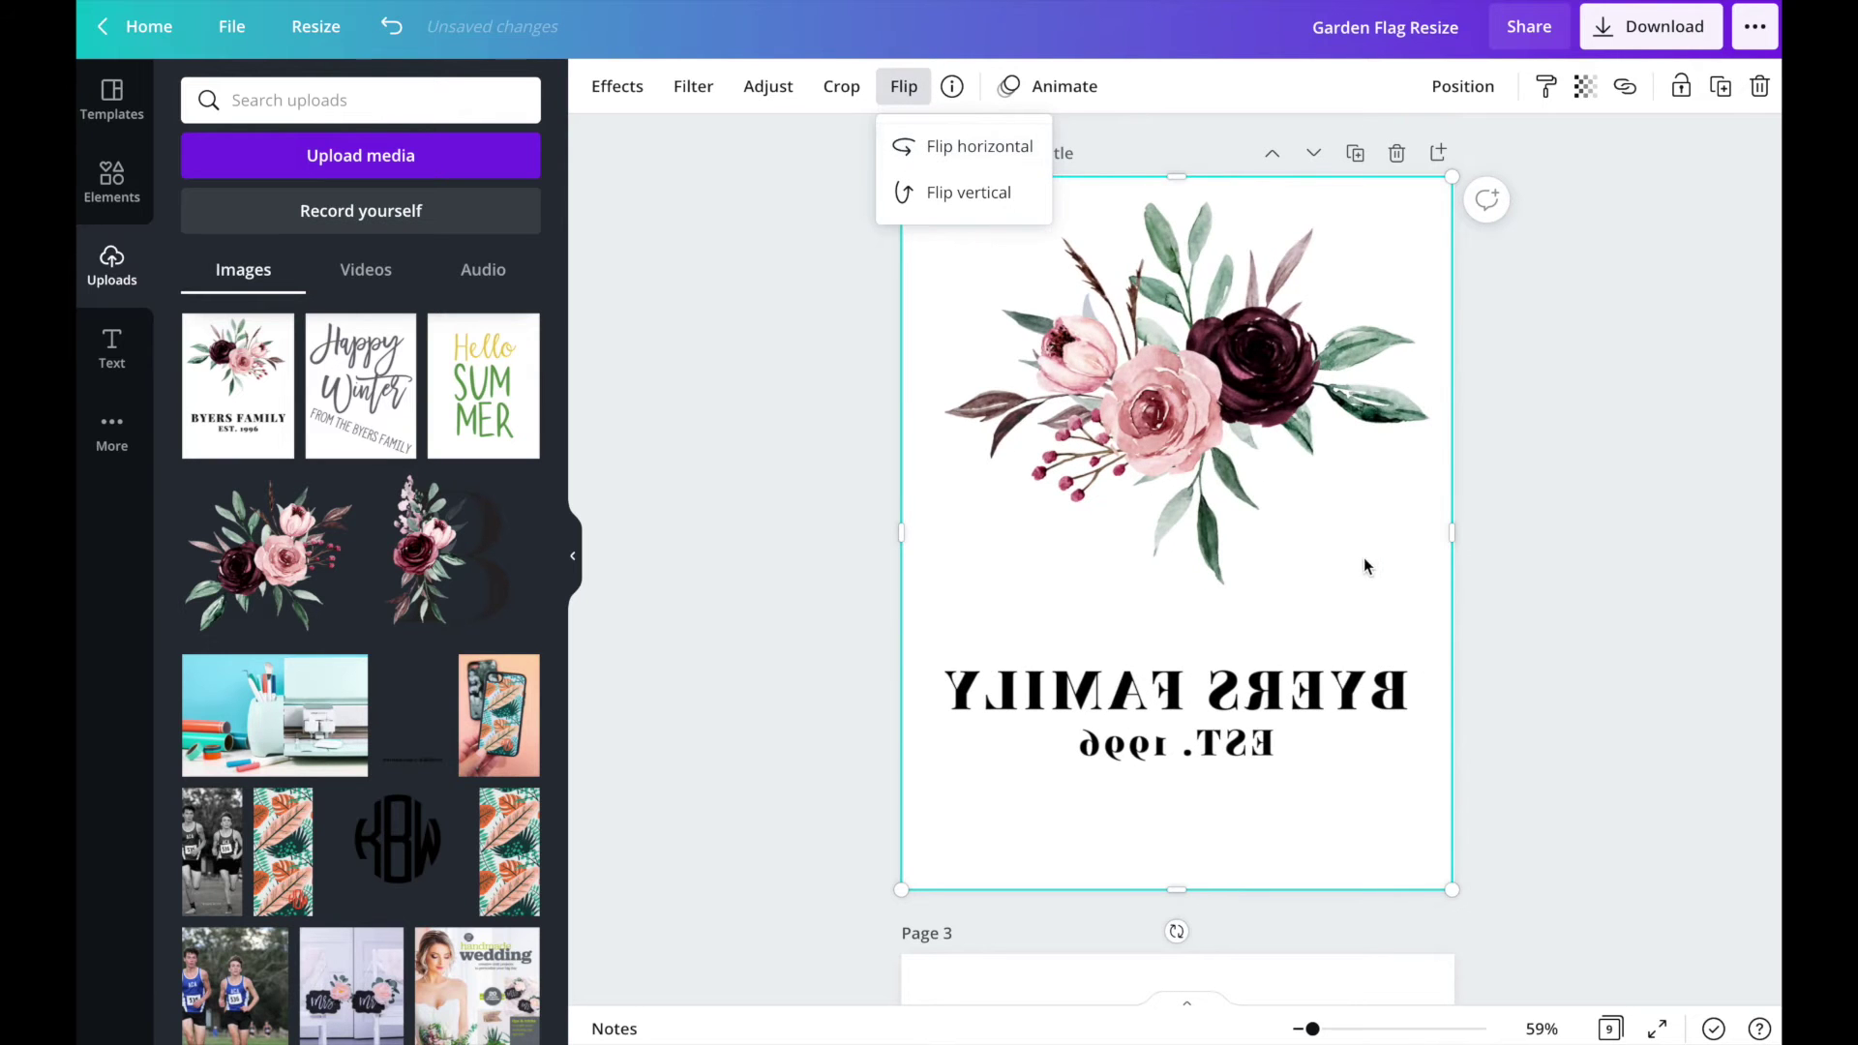
- Flip the winter letter B image with the sleeping fawn on page 6 horizontally
scroll(1364, 565, down, 5)
scroll(1365, 565, down, 7)
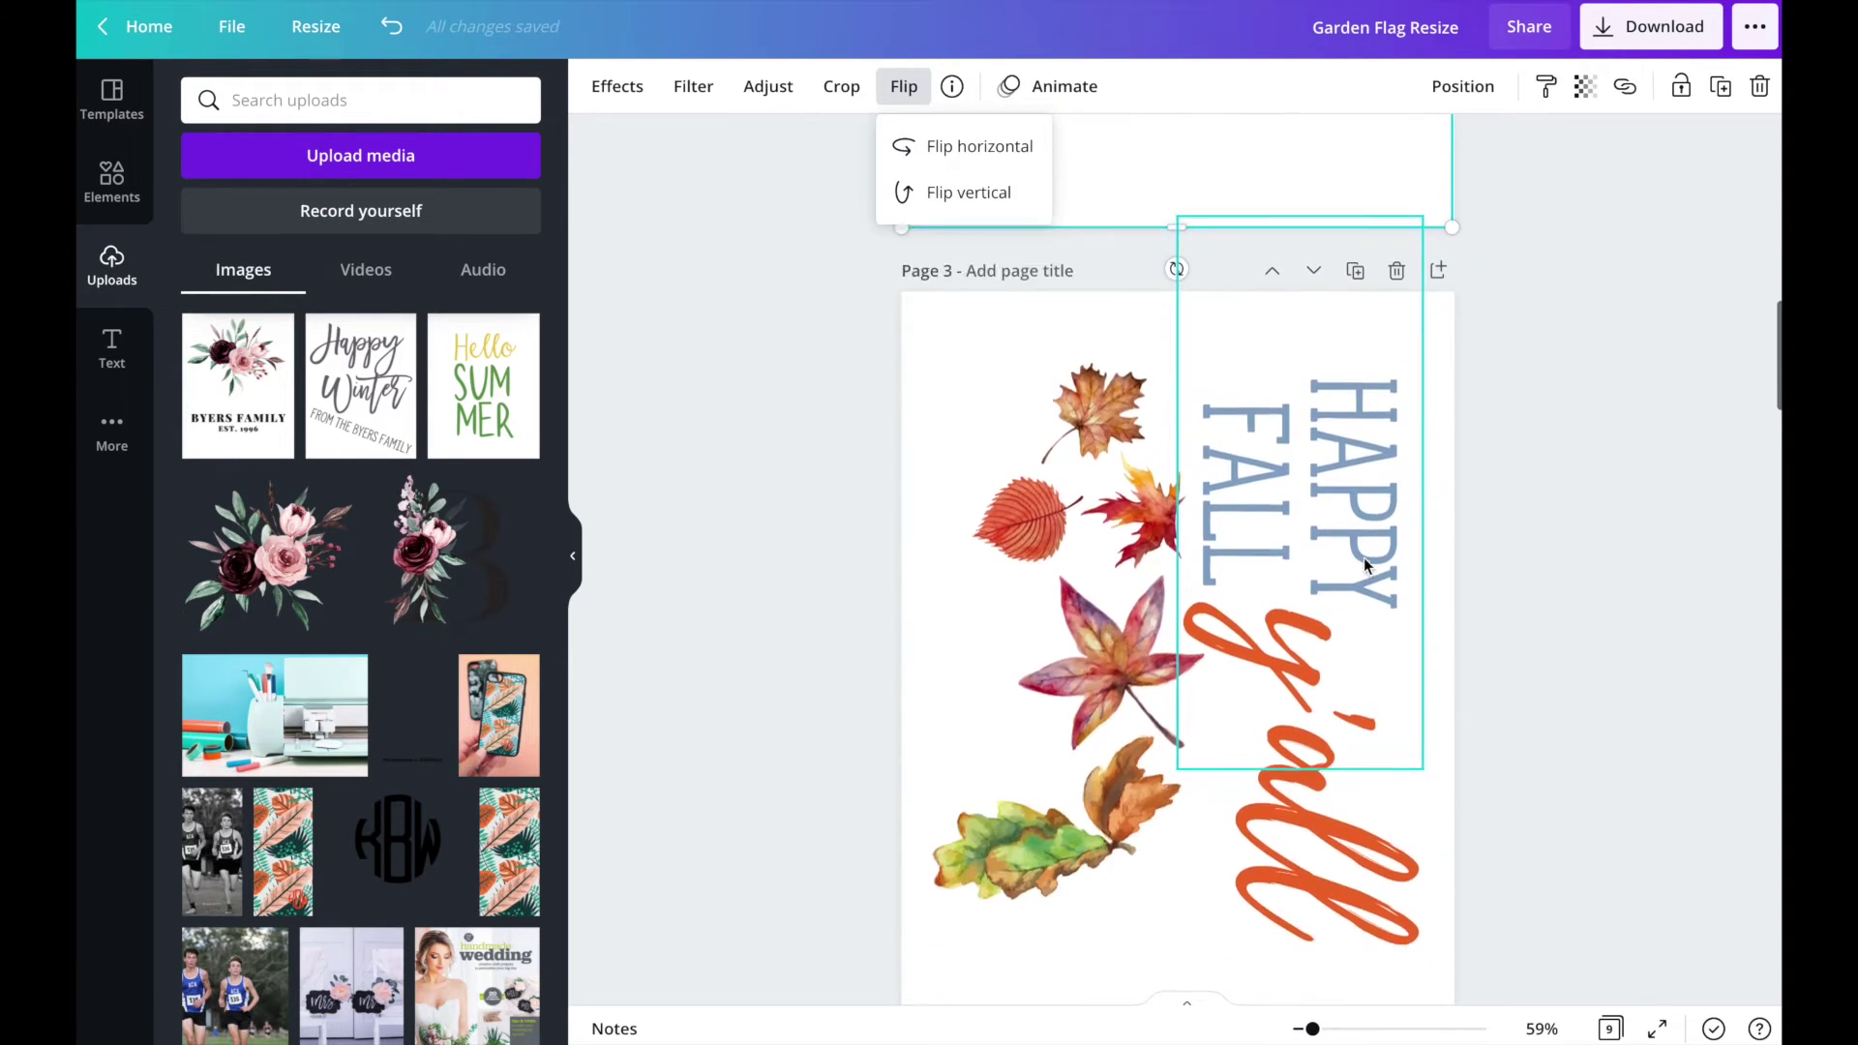
scroll(1433, 784, down, 7)
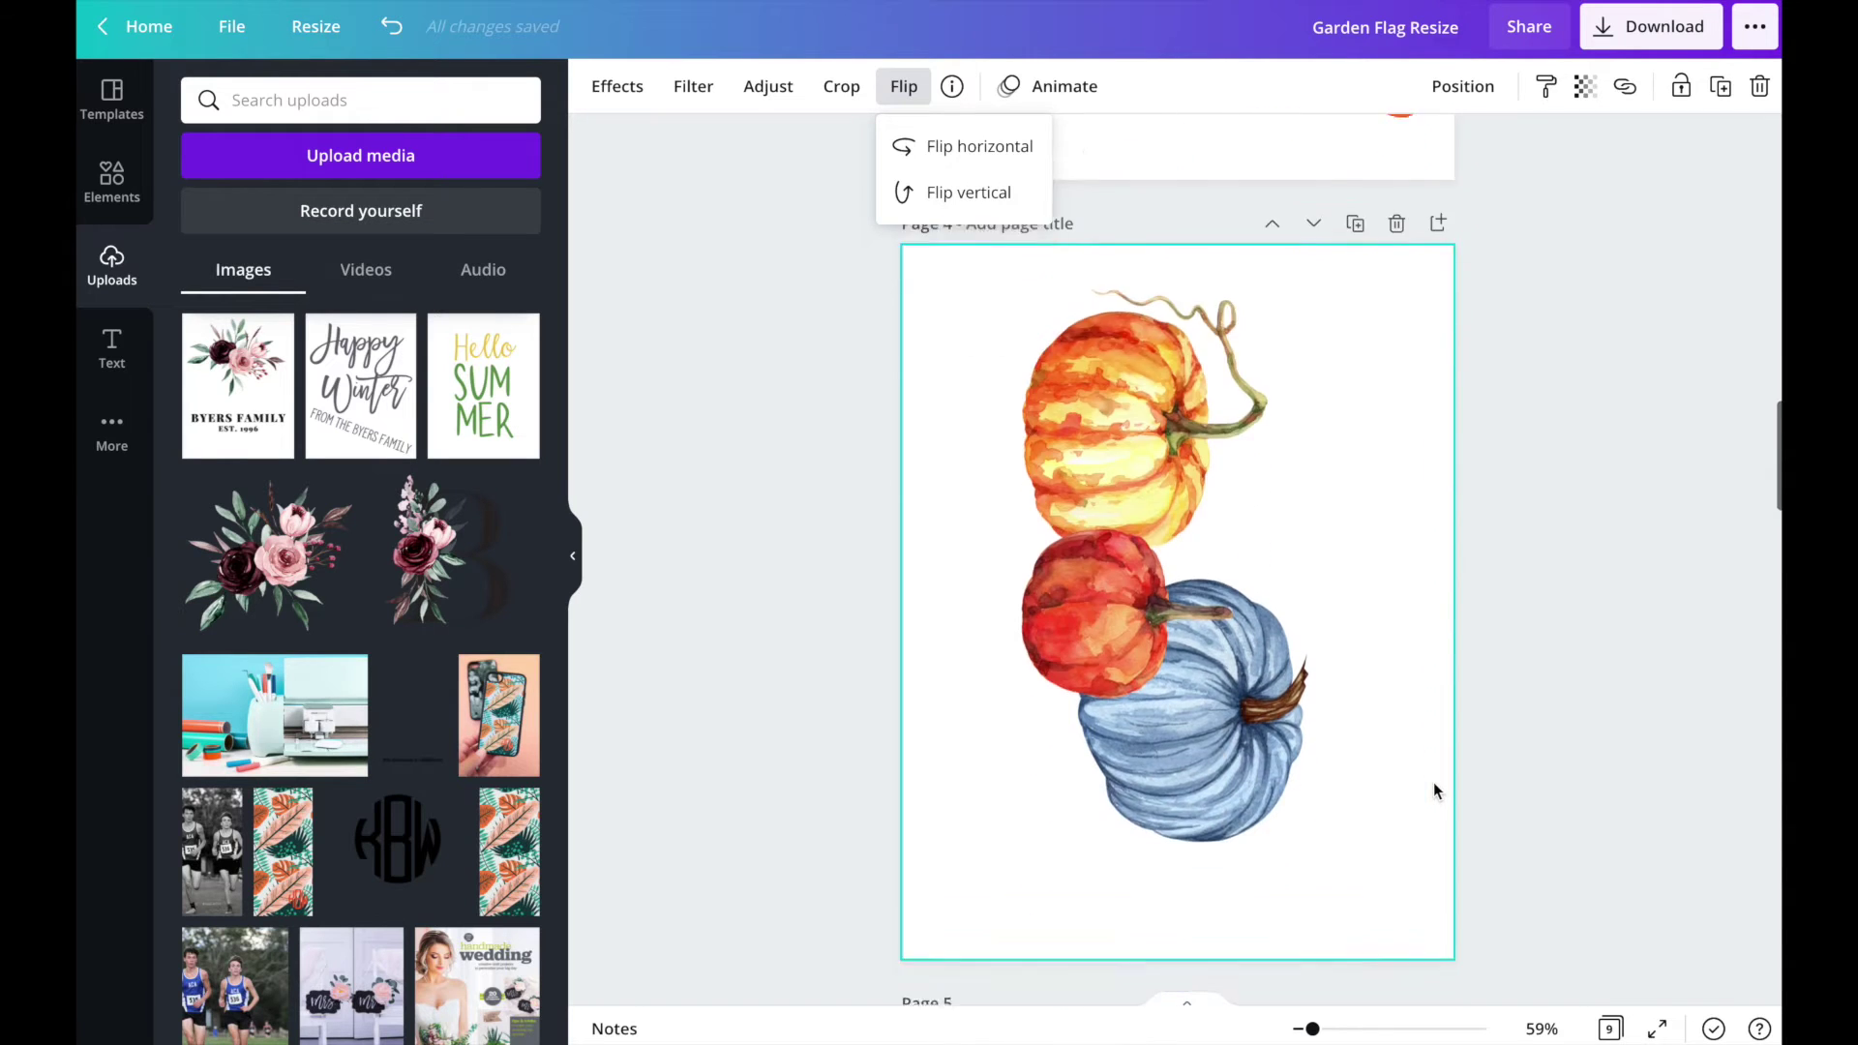
scroll(1433, 783, up, 12)
scroll(1434, 791, up, 20)
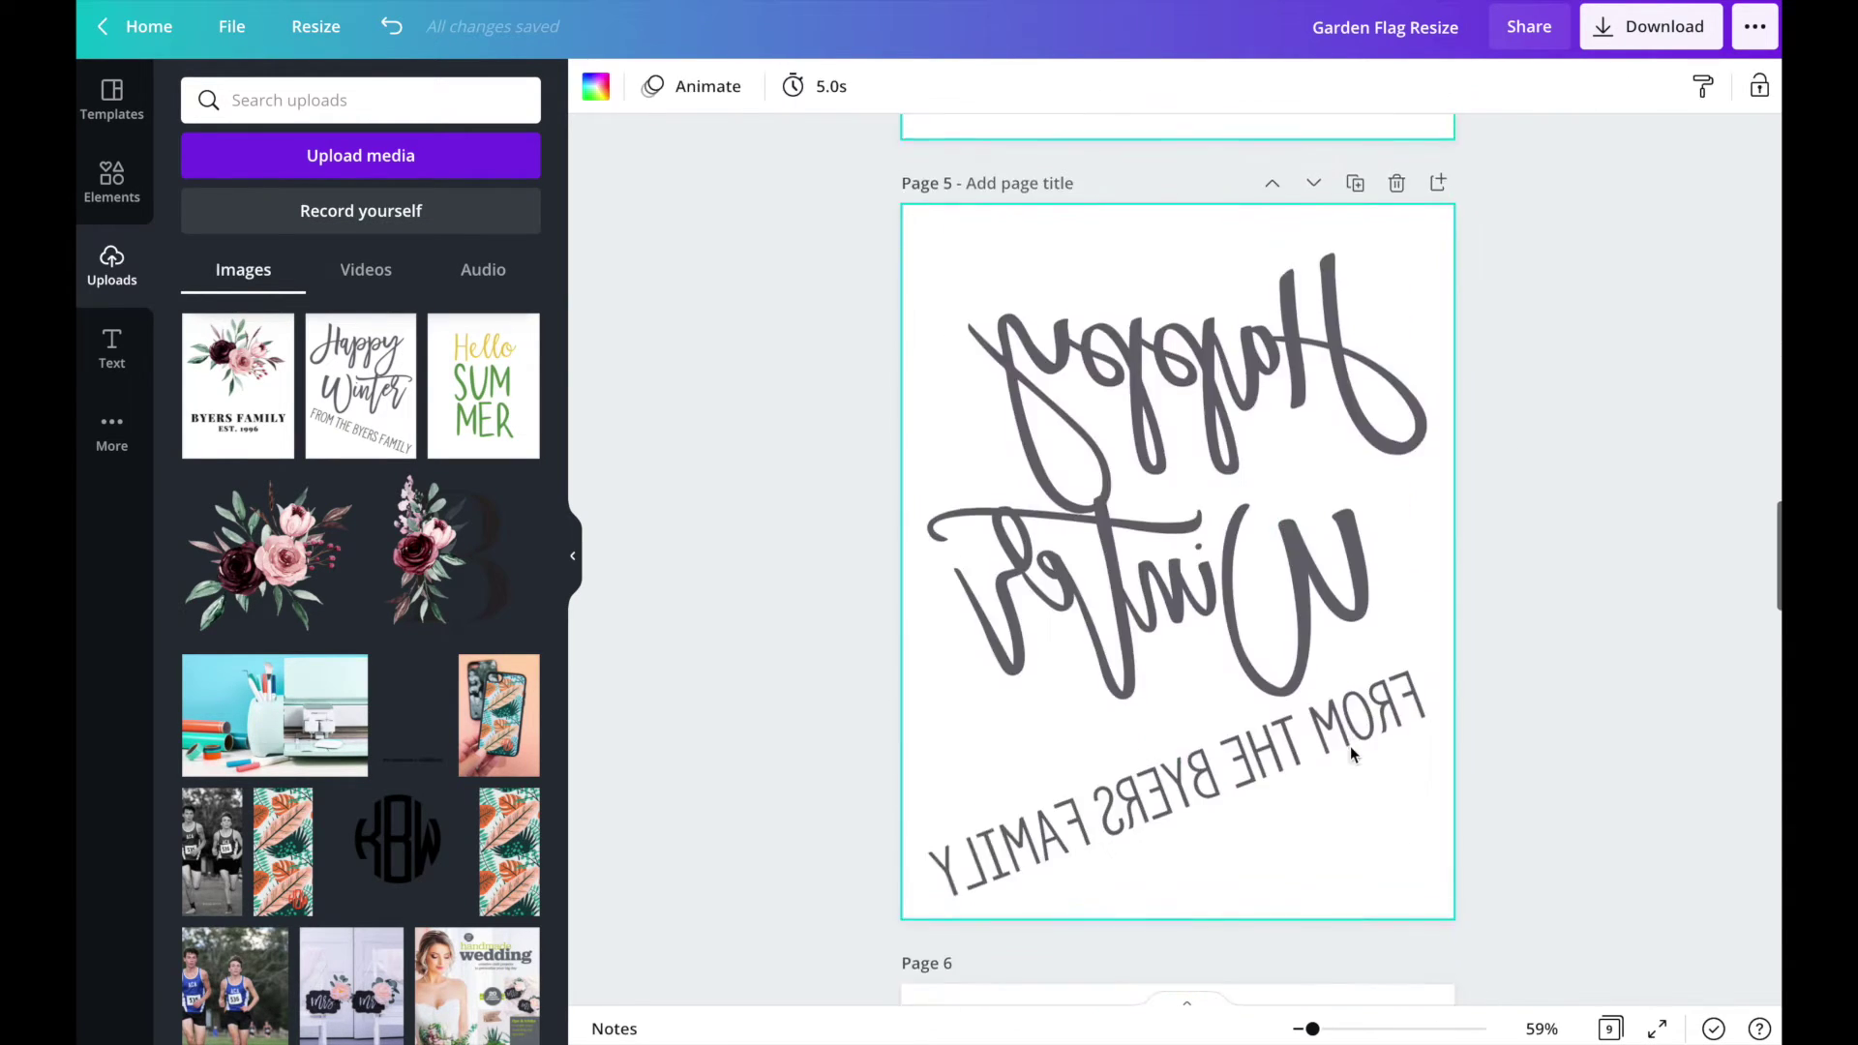
scroll(1352, 754, down, 9)
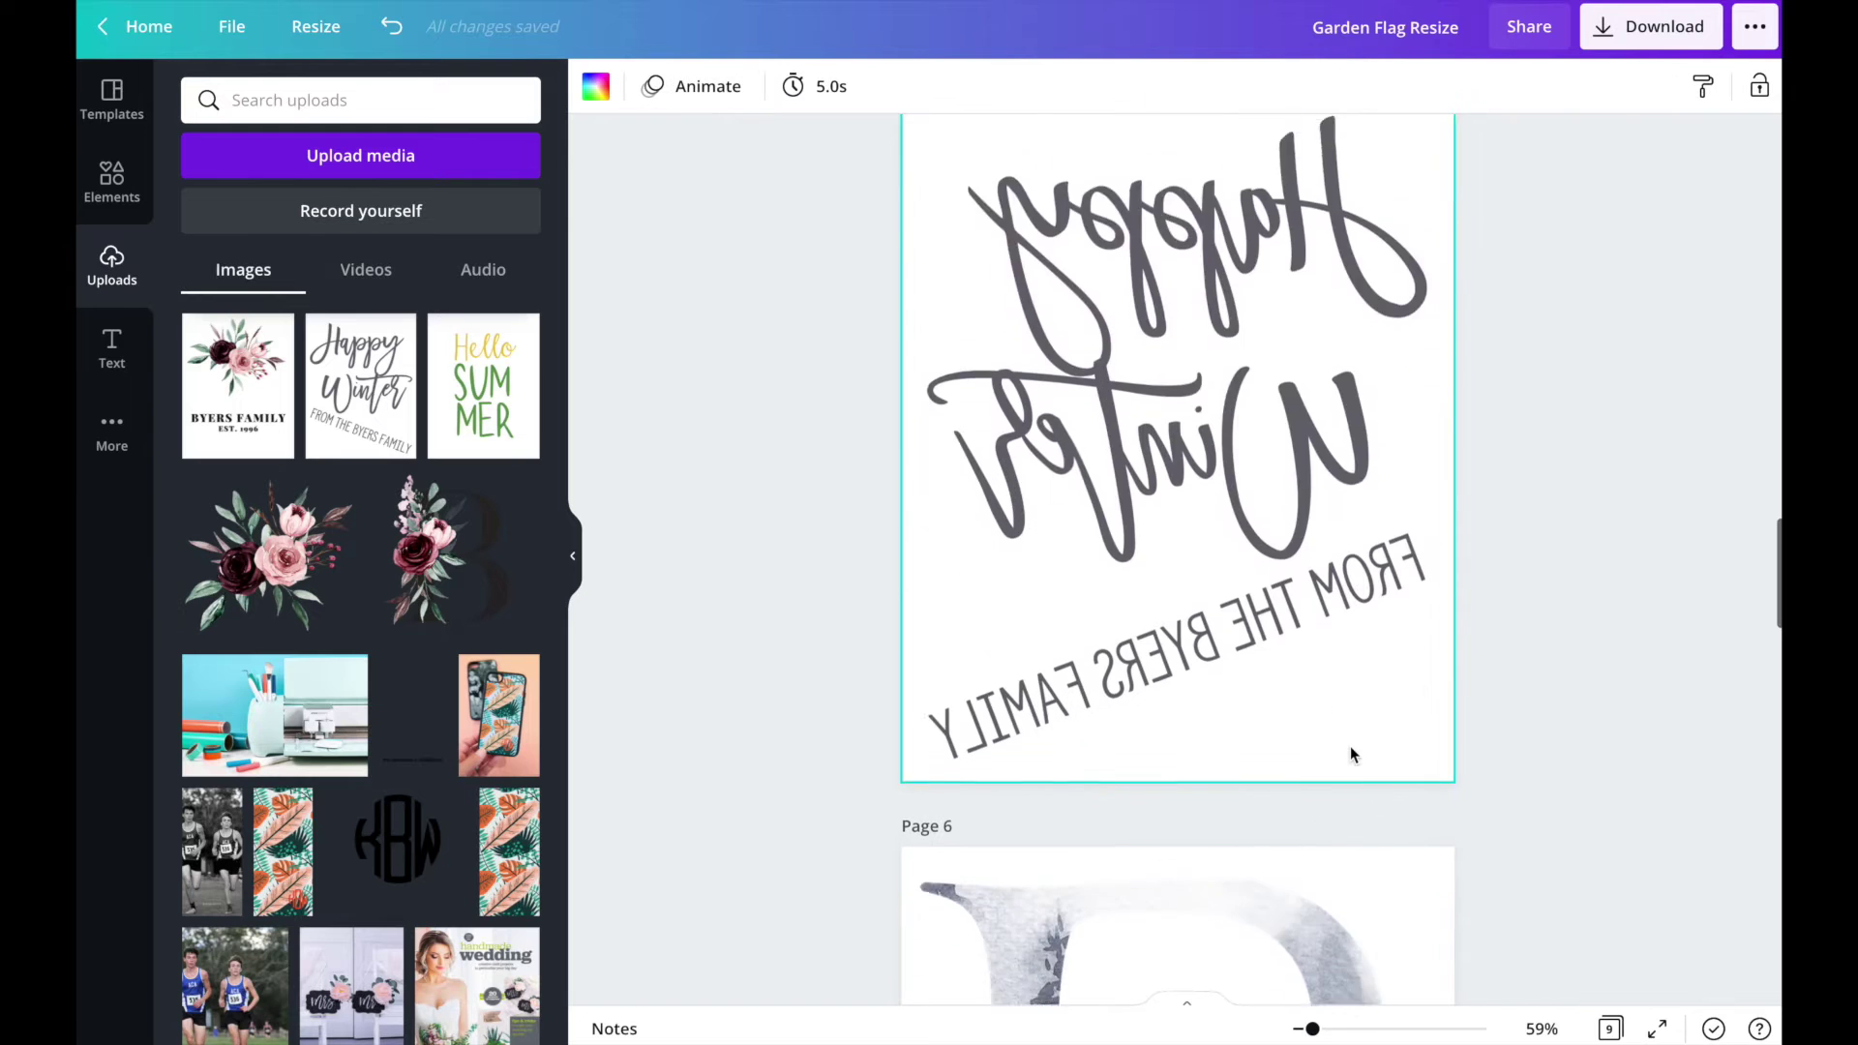
click(1328, 681)
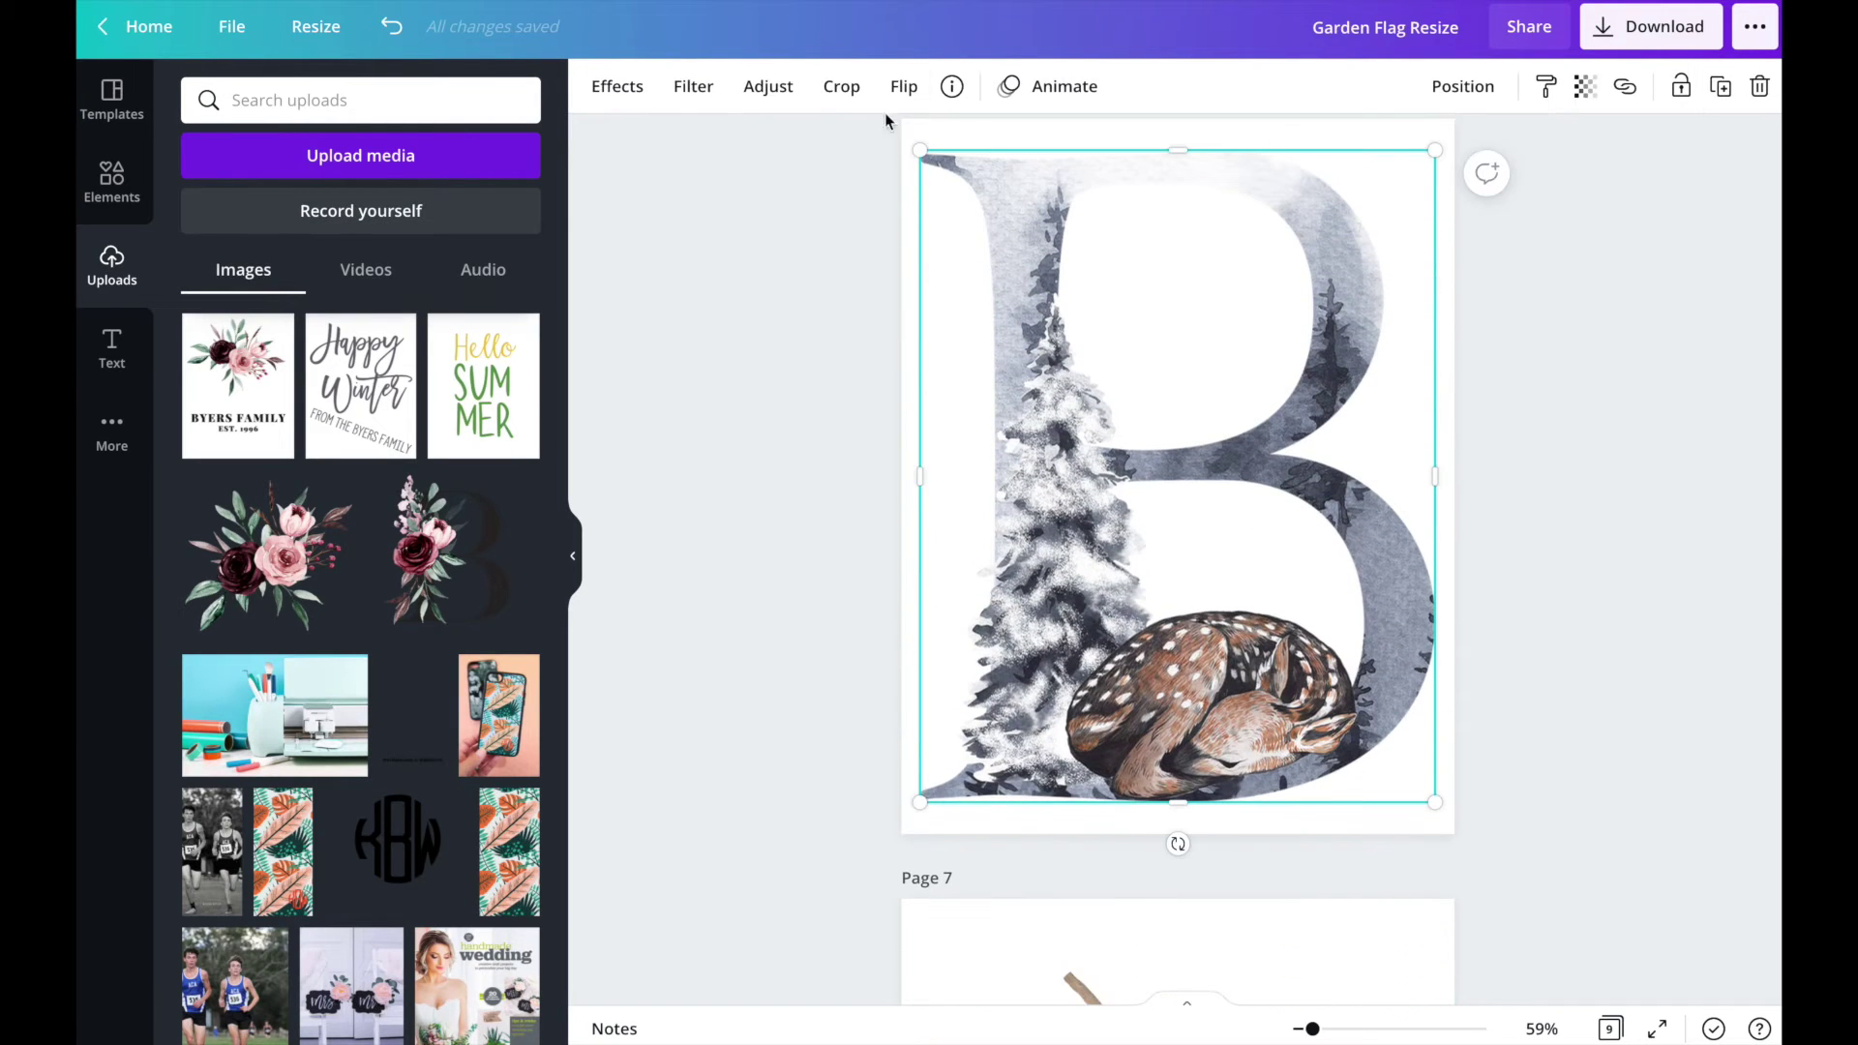
click(904, 86)
click(929, 153)
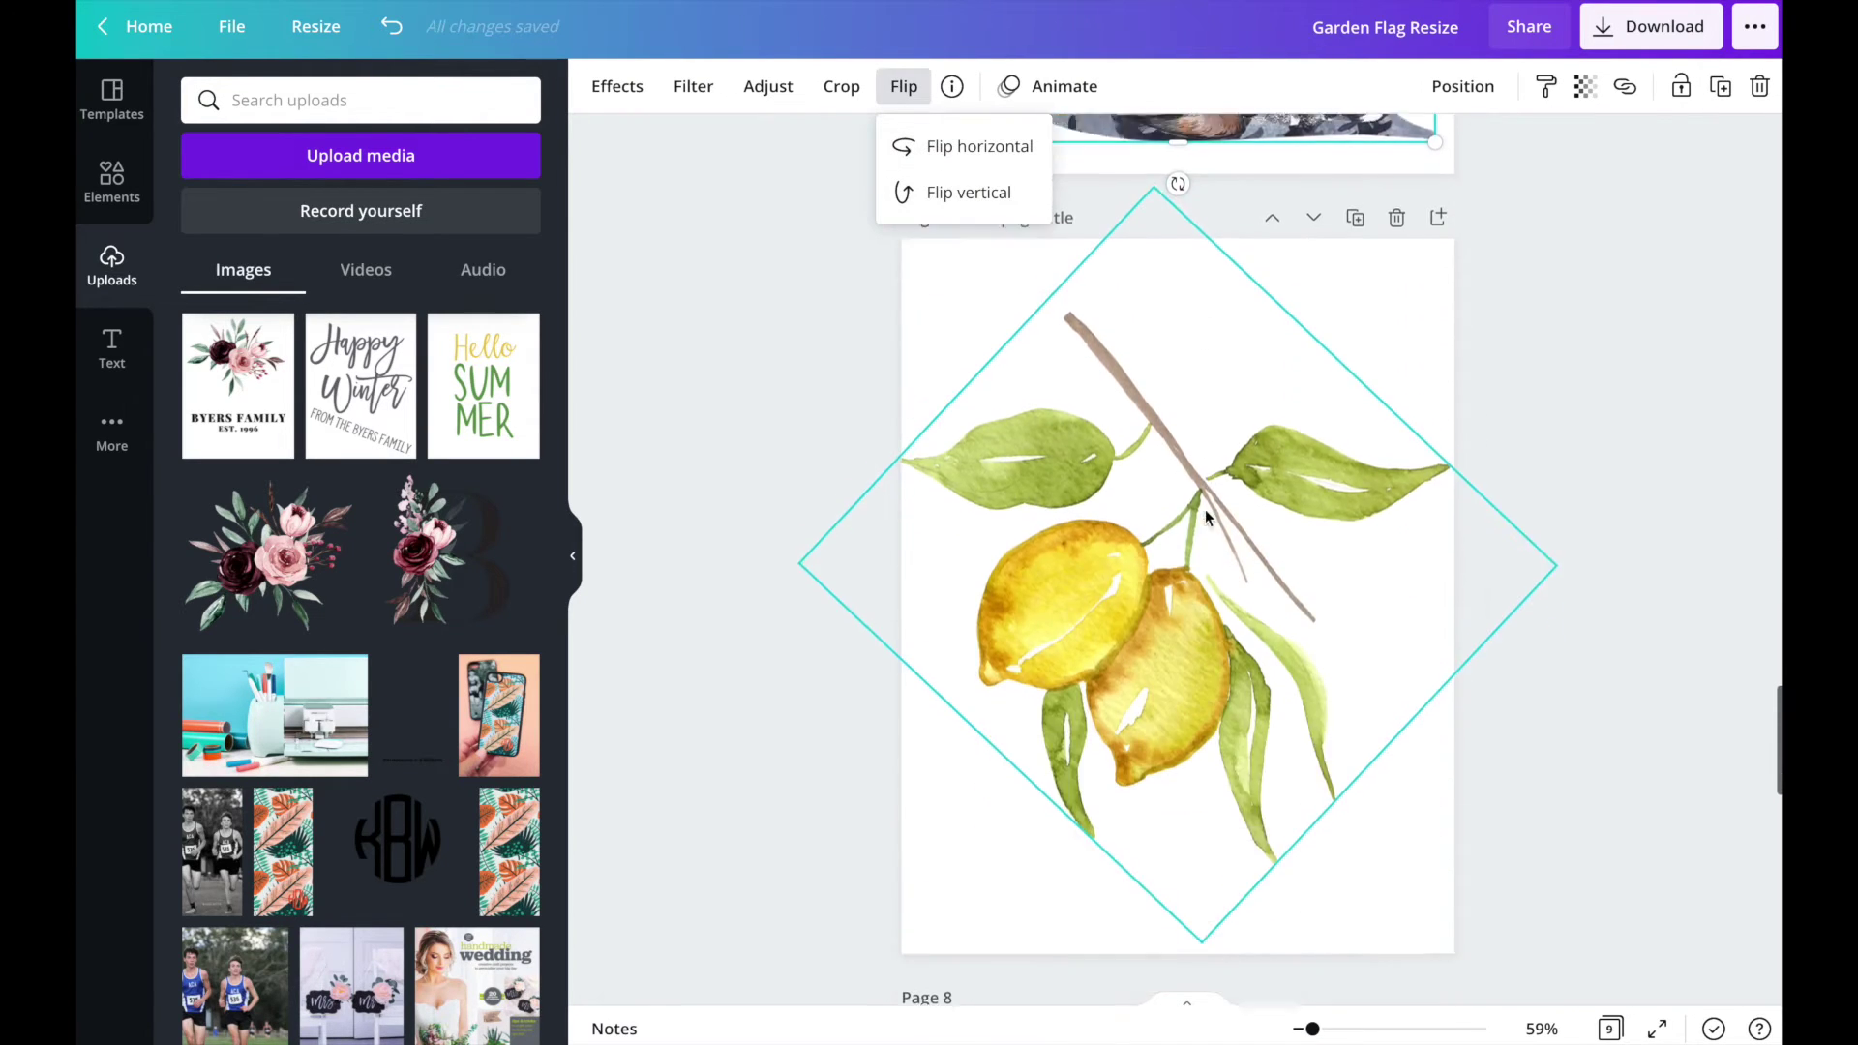
- Flip the lemon branch image on page 7 horizontally
scroll(1177, 561, down, 1)
click(904, 87)
click(910, 86)
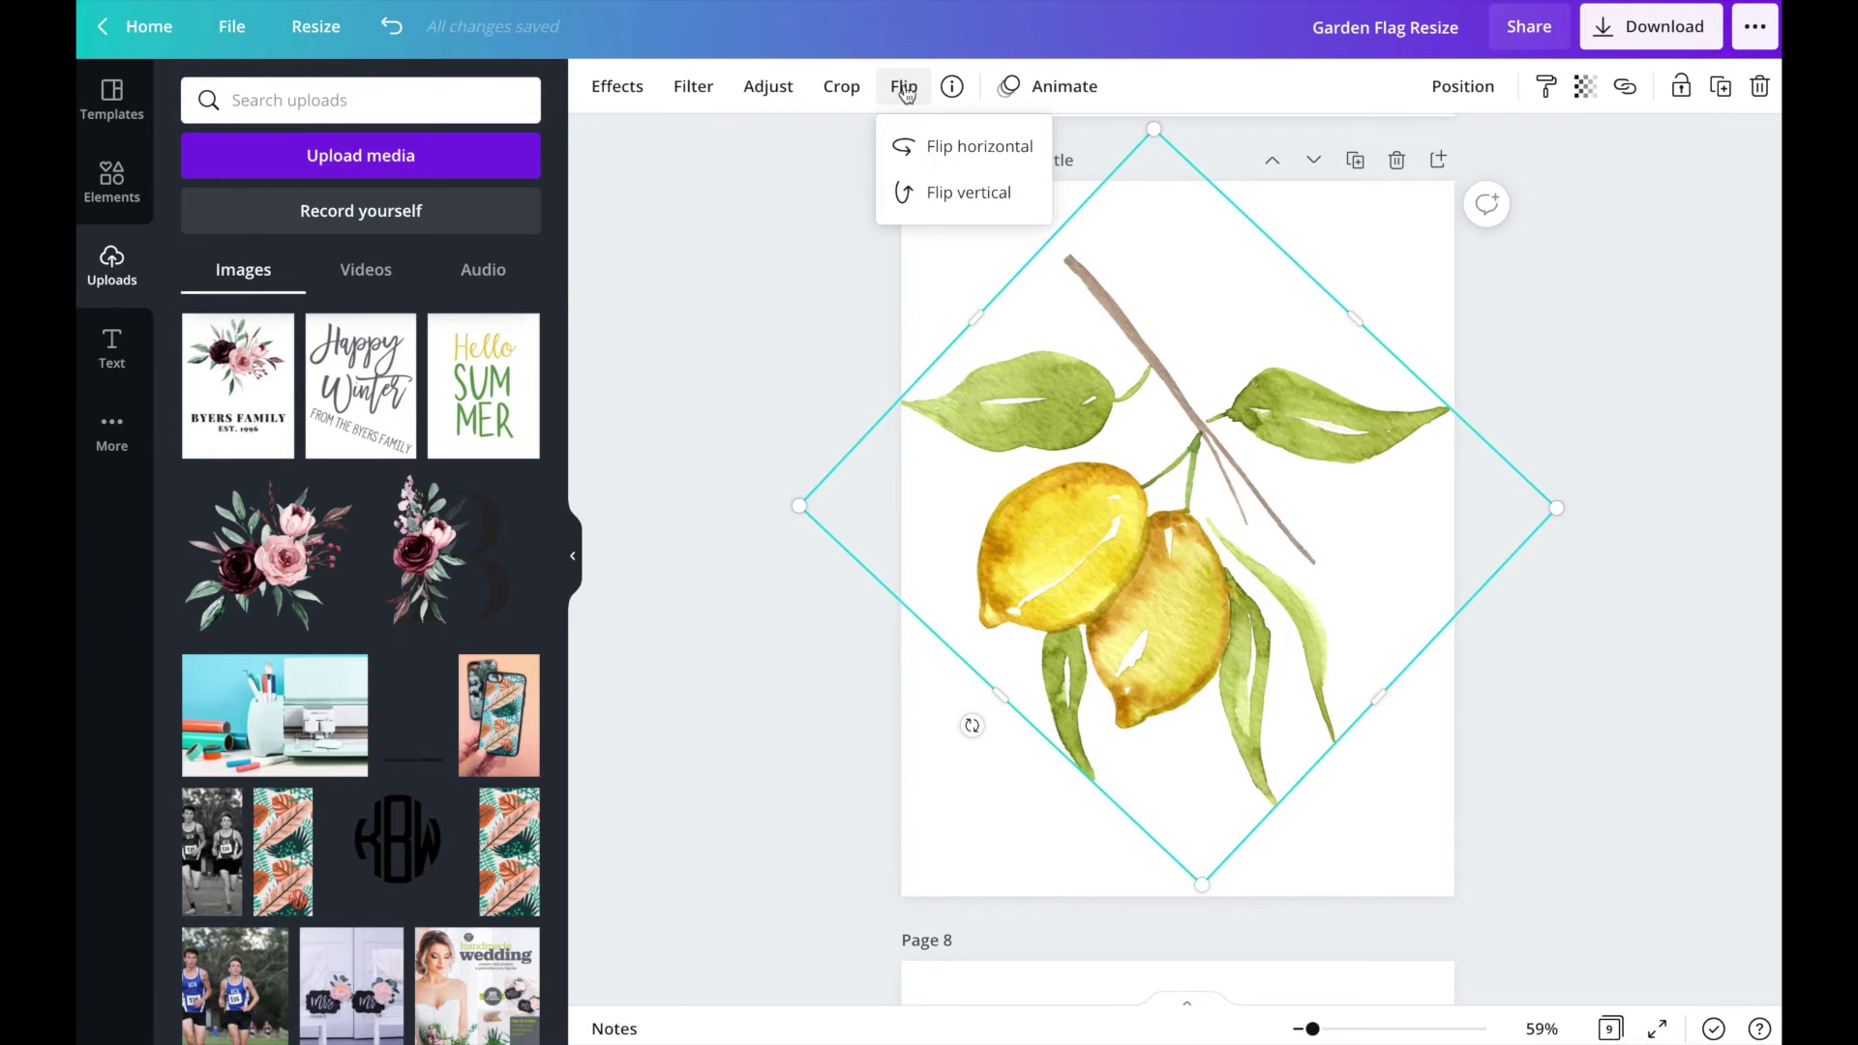
click(915, 146)
- Flip the lemonade glass and the umbrella on page 9 horizontally, each as a separate element
scroll(1277, 750, down, 8)
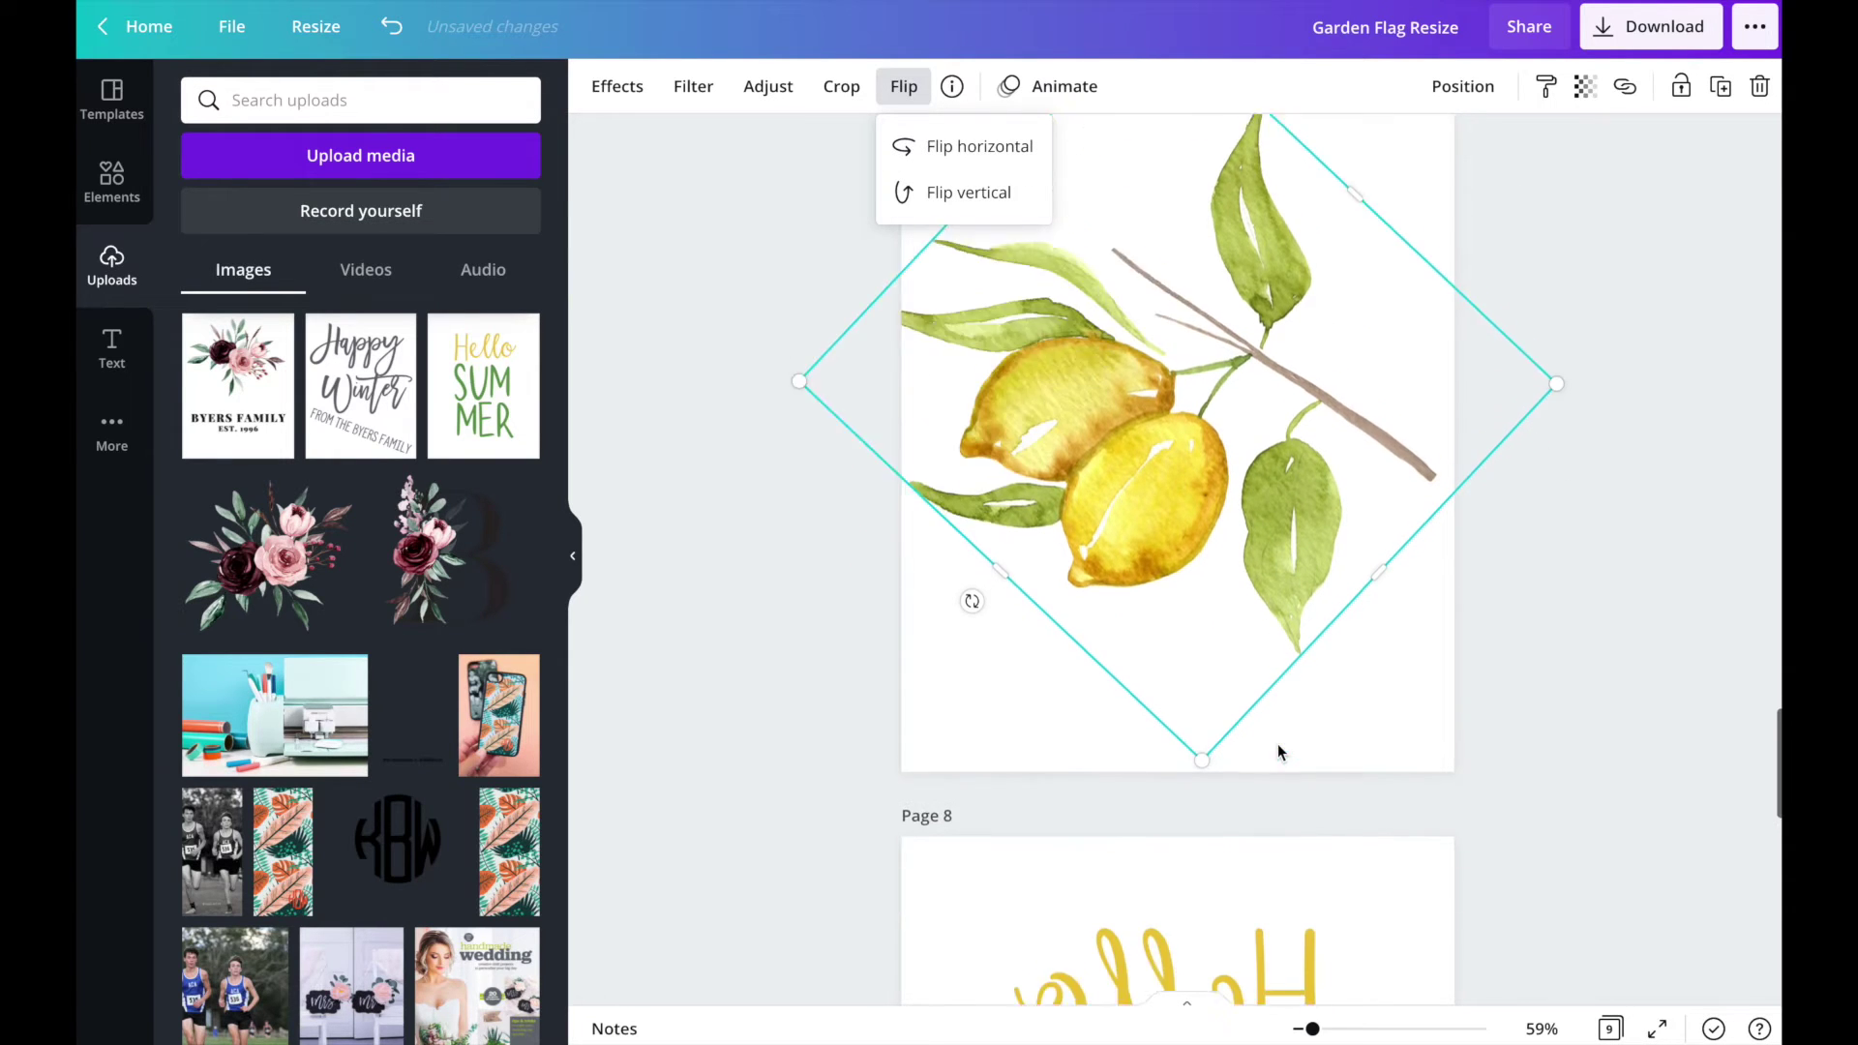
scroll(1277, 750, down, 7)
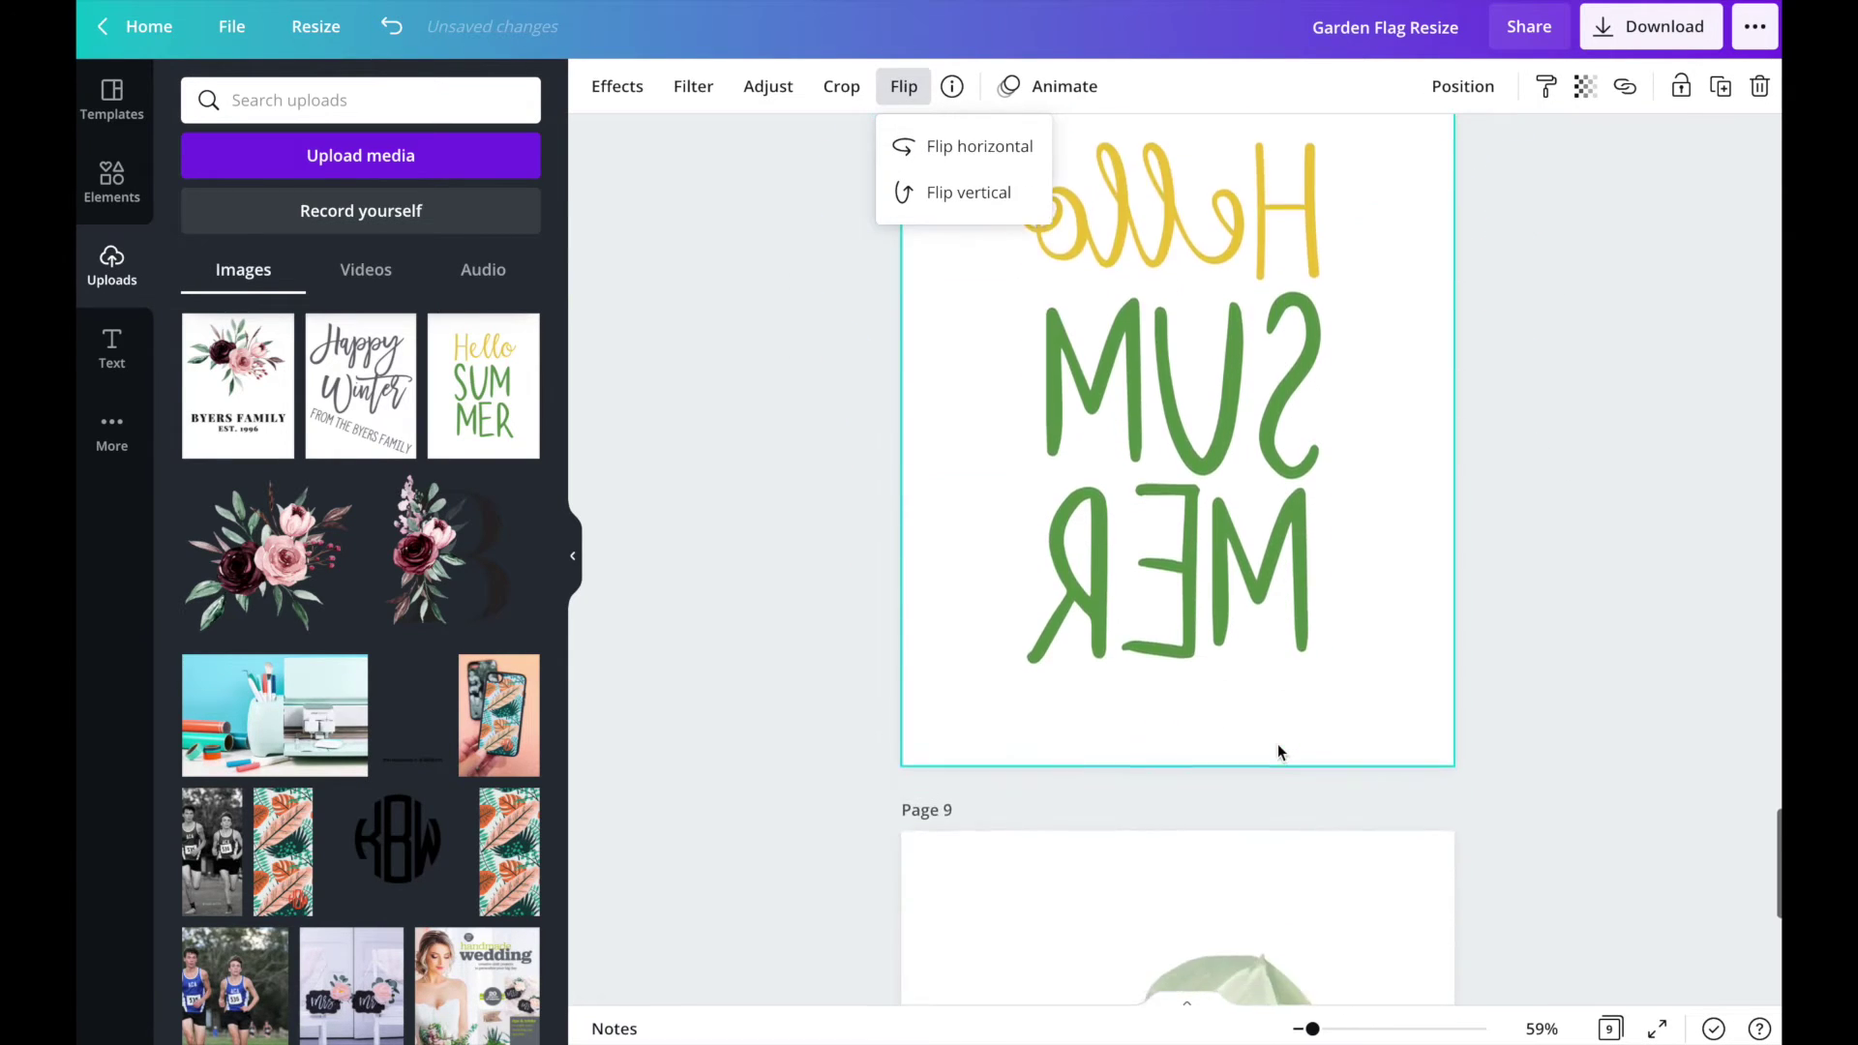
scroll(1278, 751, down, 1)
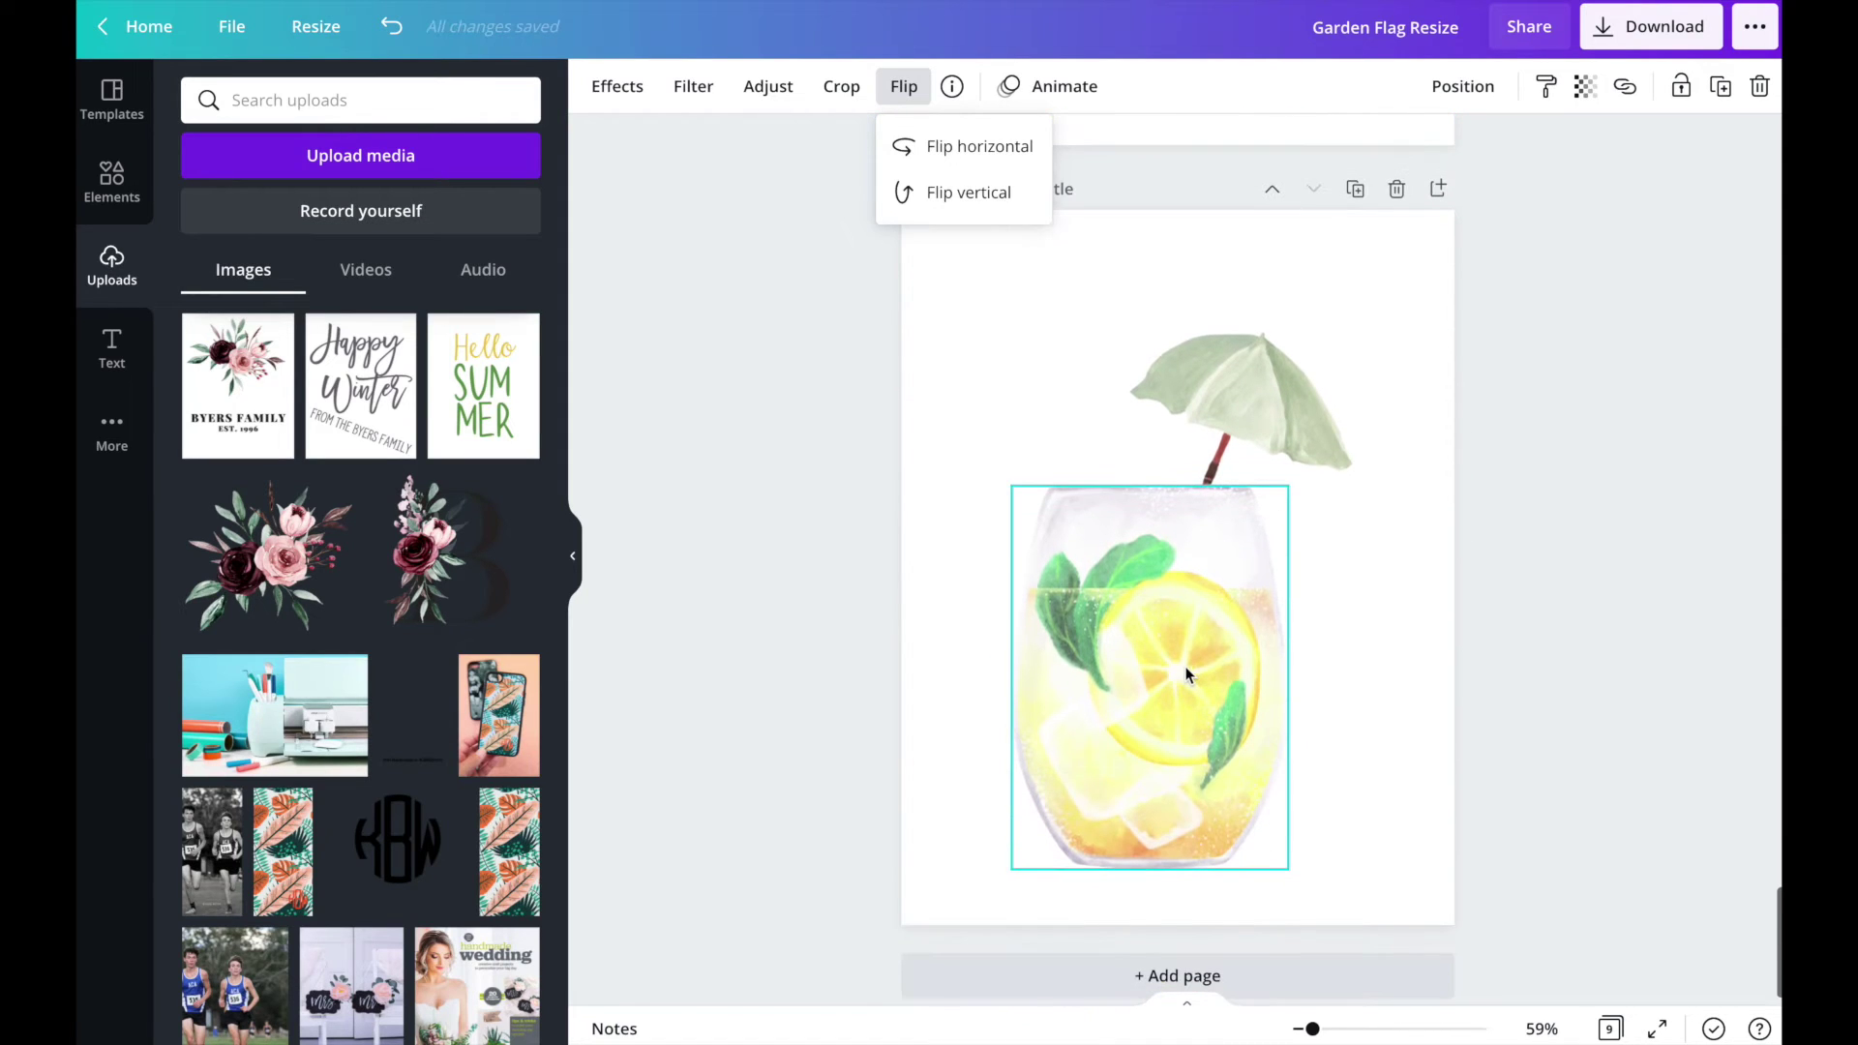
click(1183, 666)
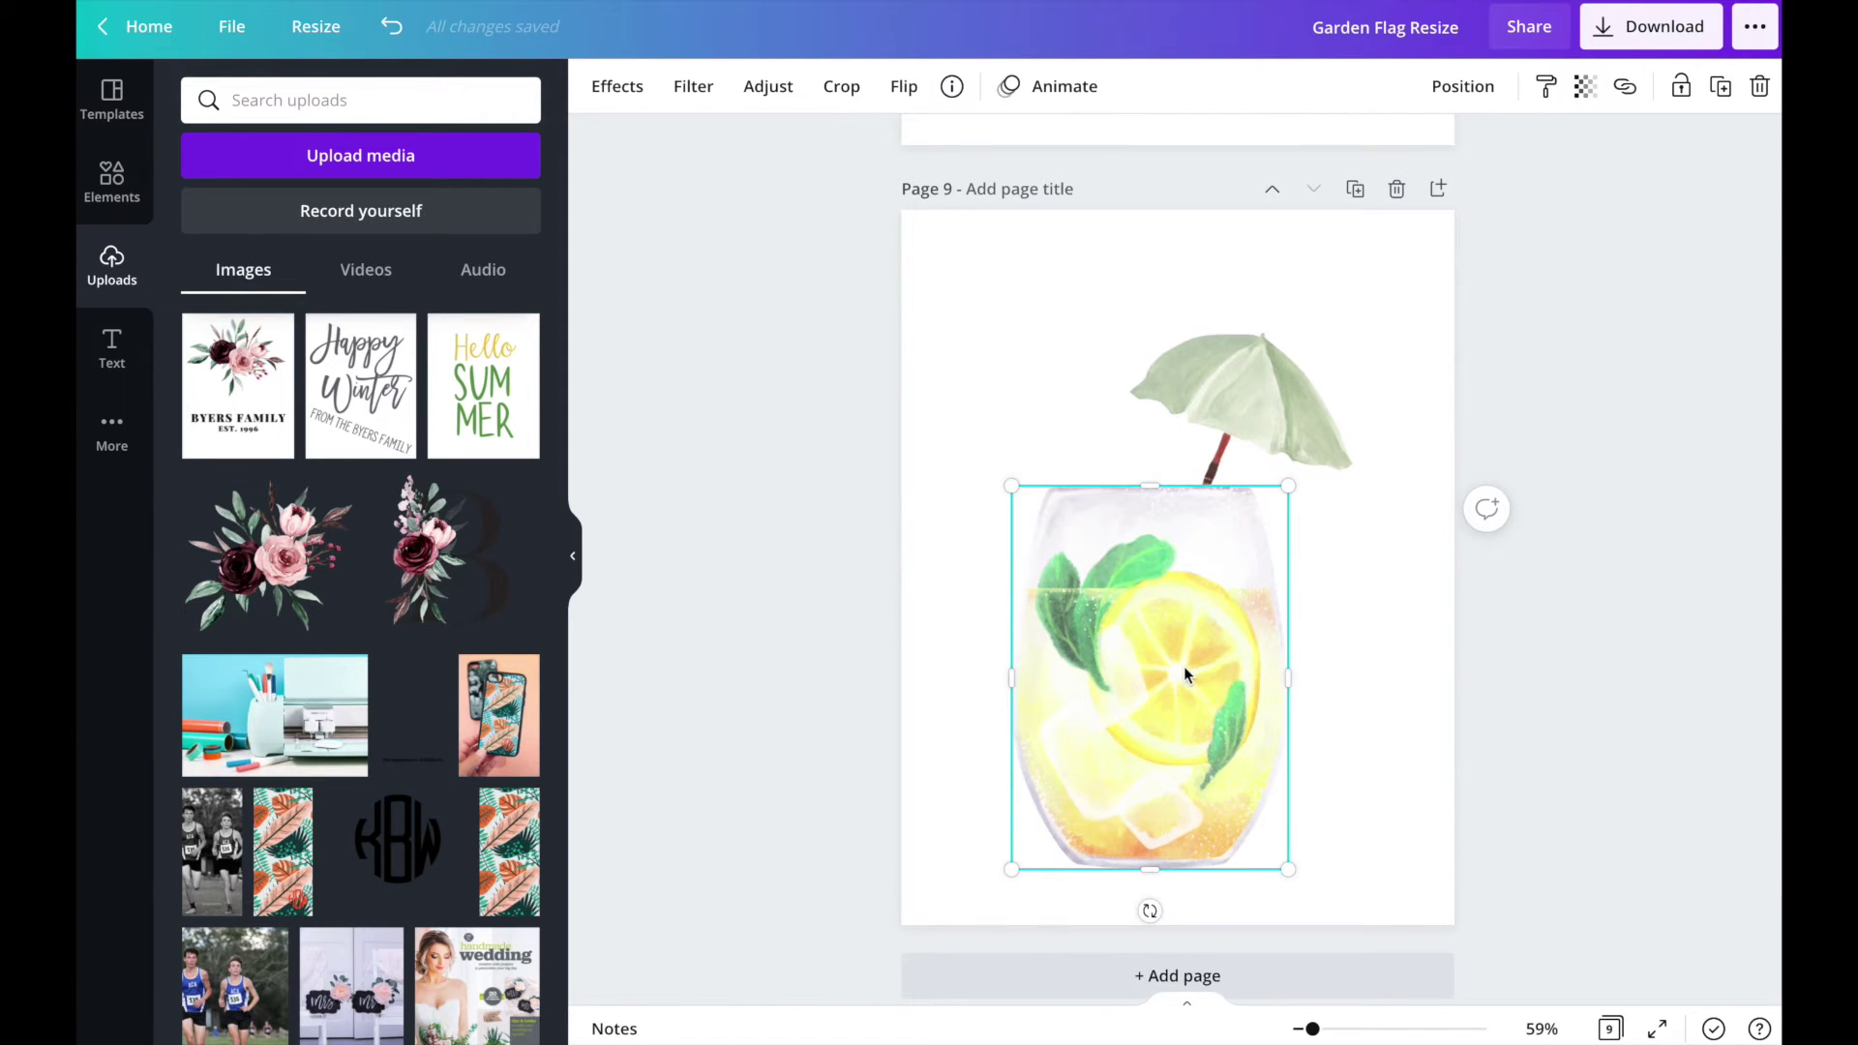
click(904, 86)
click(915, 146)
click(1181, 305)
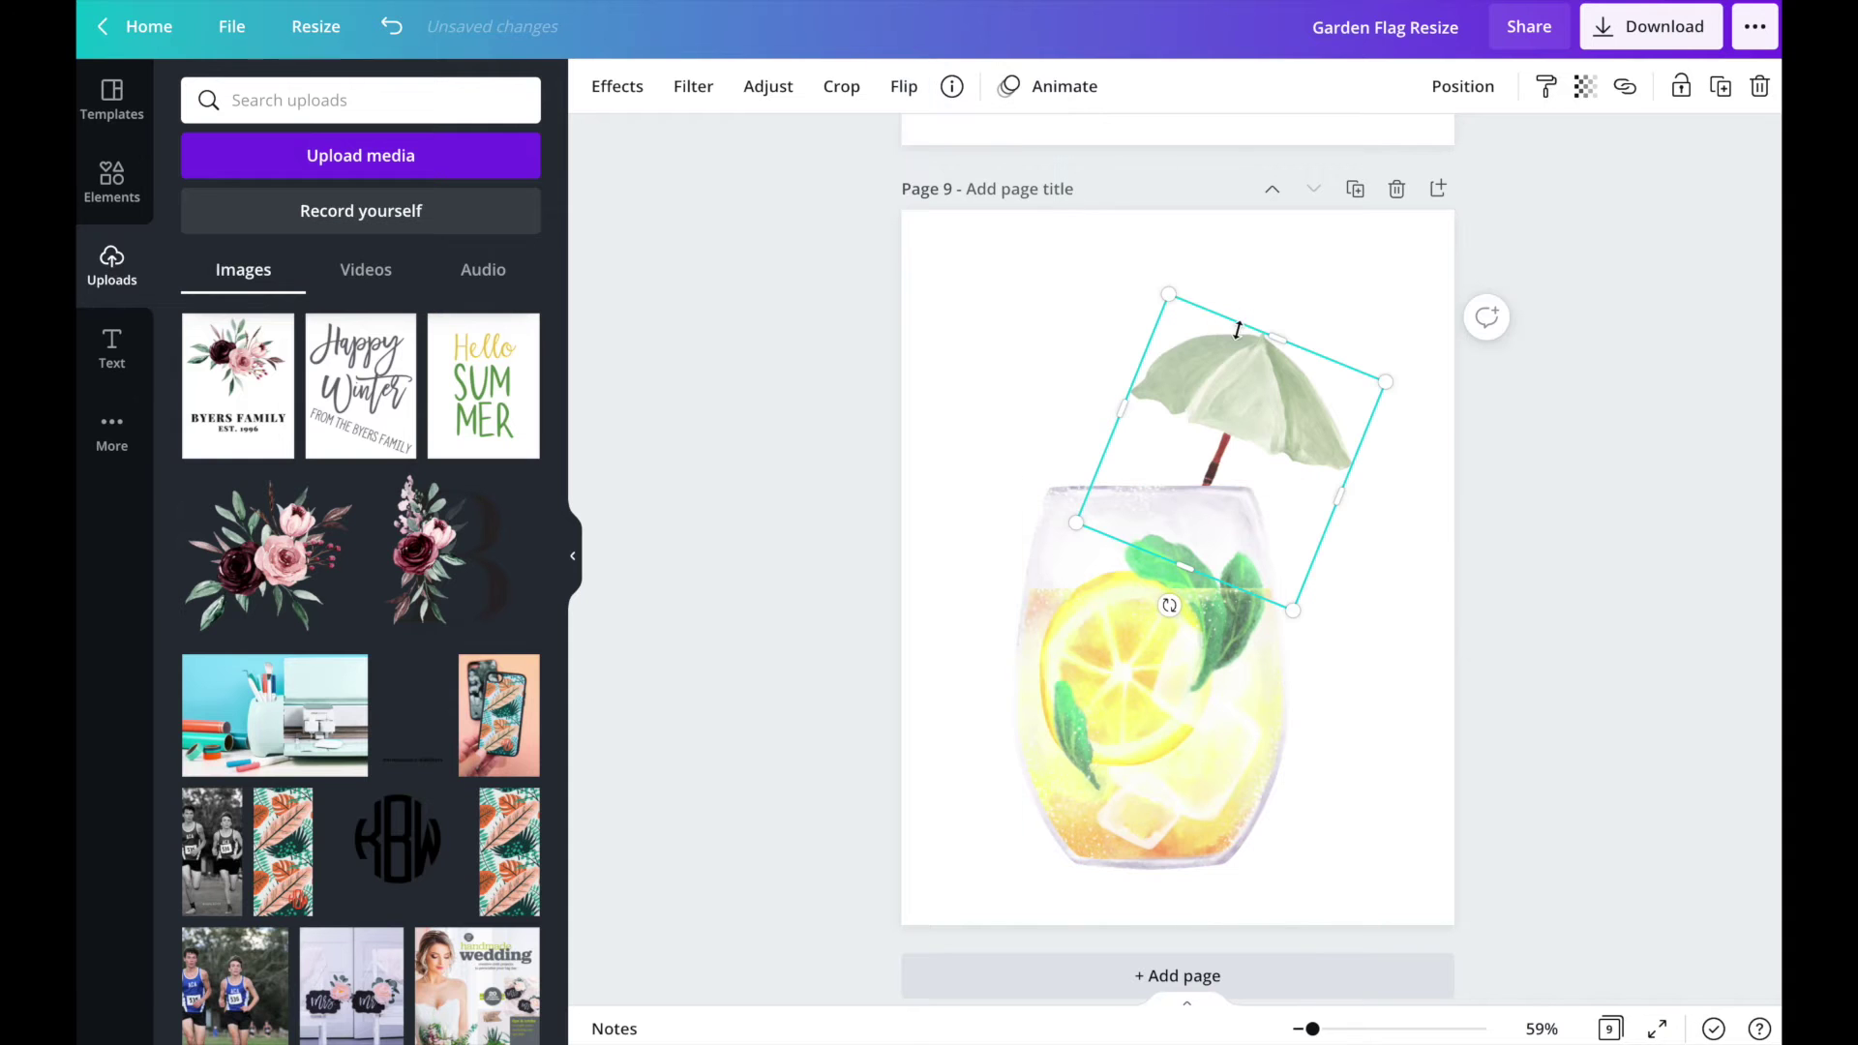
click(904, 86)
click(917, 147)
scroll(1198, 587, down, 1)
scroll(1198, 588, up, 5)
scroll(1198, 588, up, 5)
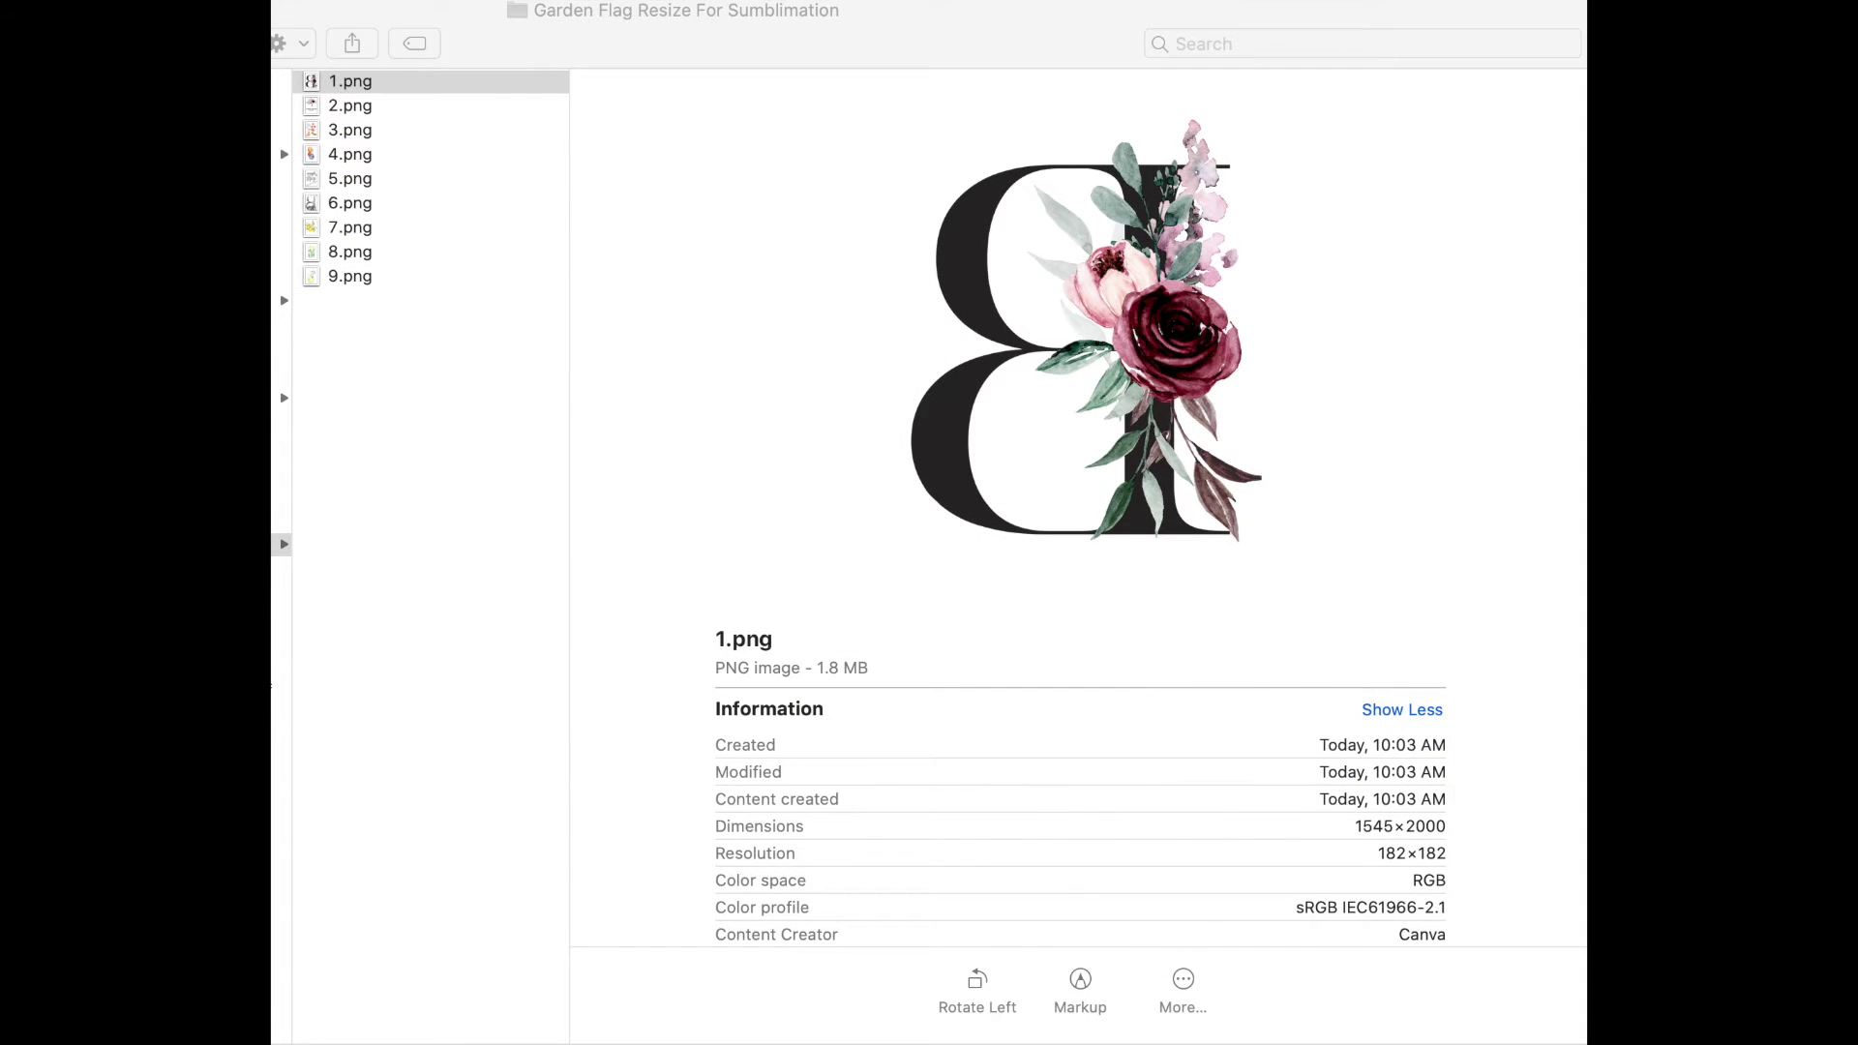
- Open the exported 1.png in Preview and set its print preset to Photo on Matte Paper
key(super+o)
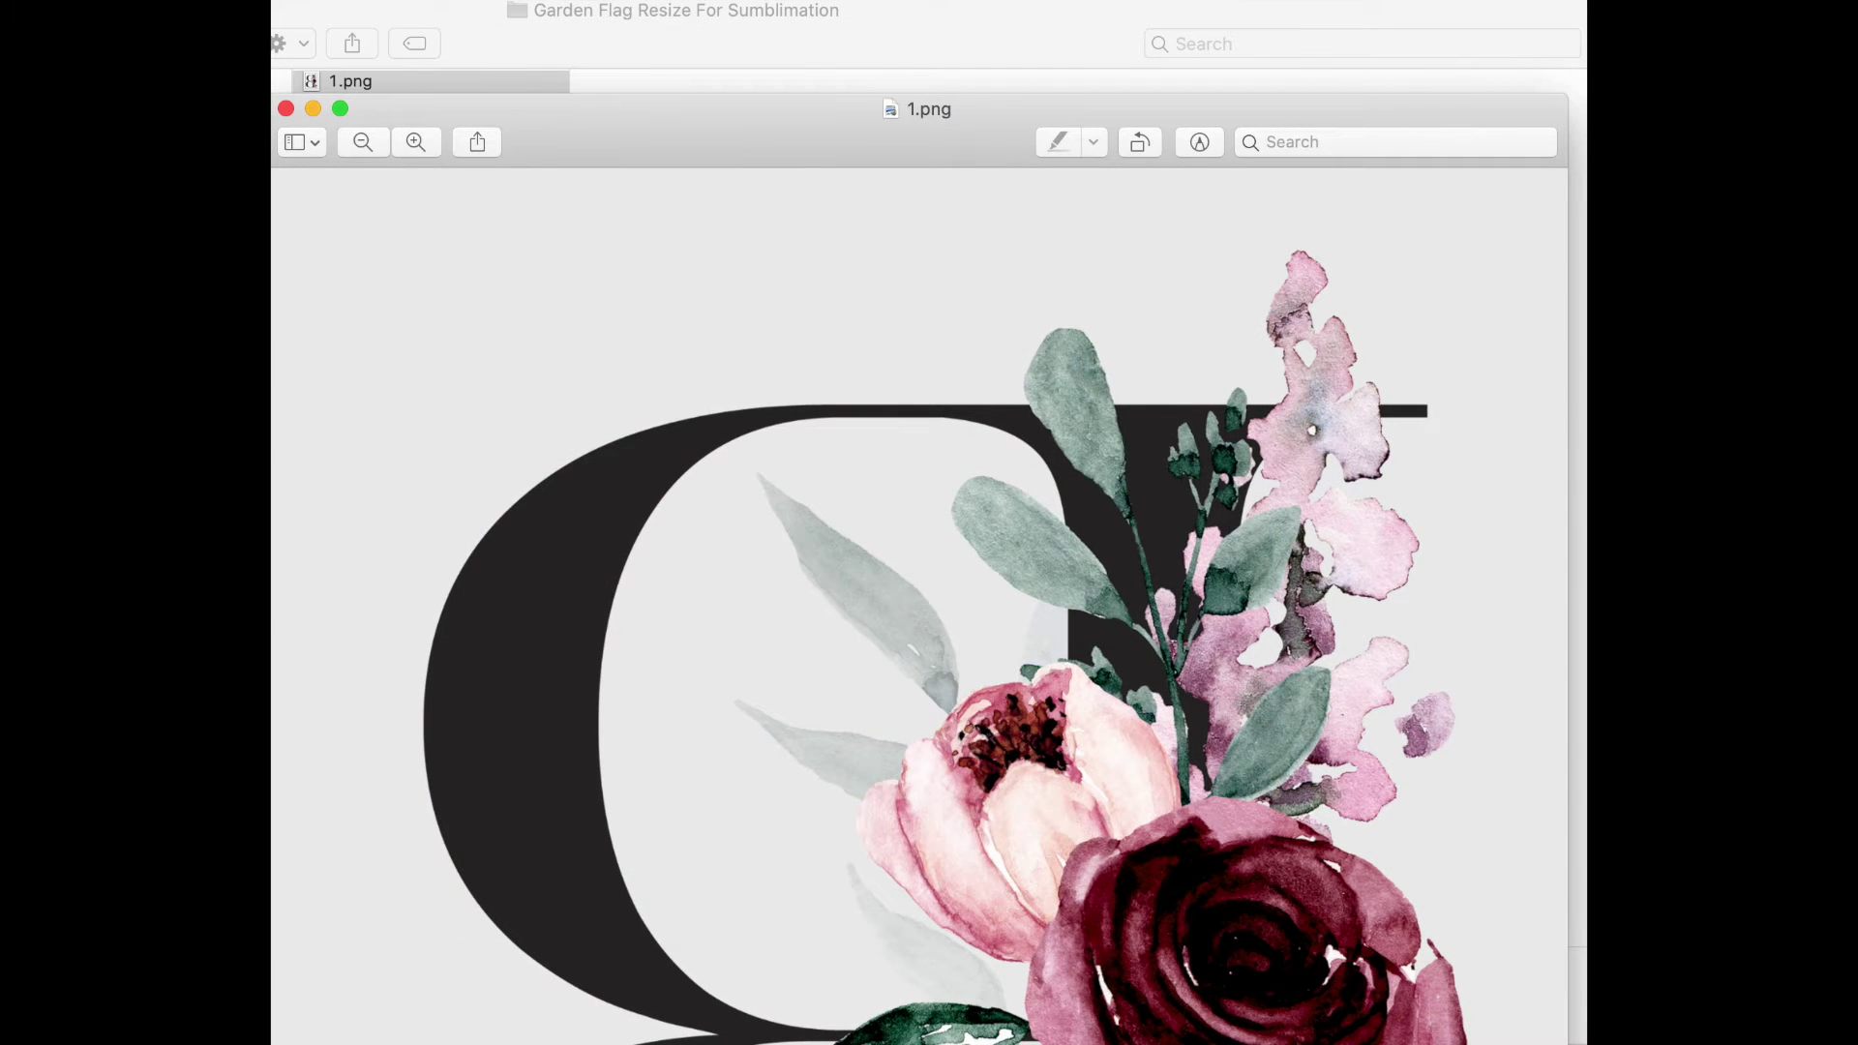
key(super+p)
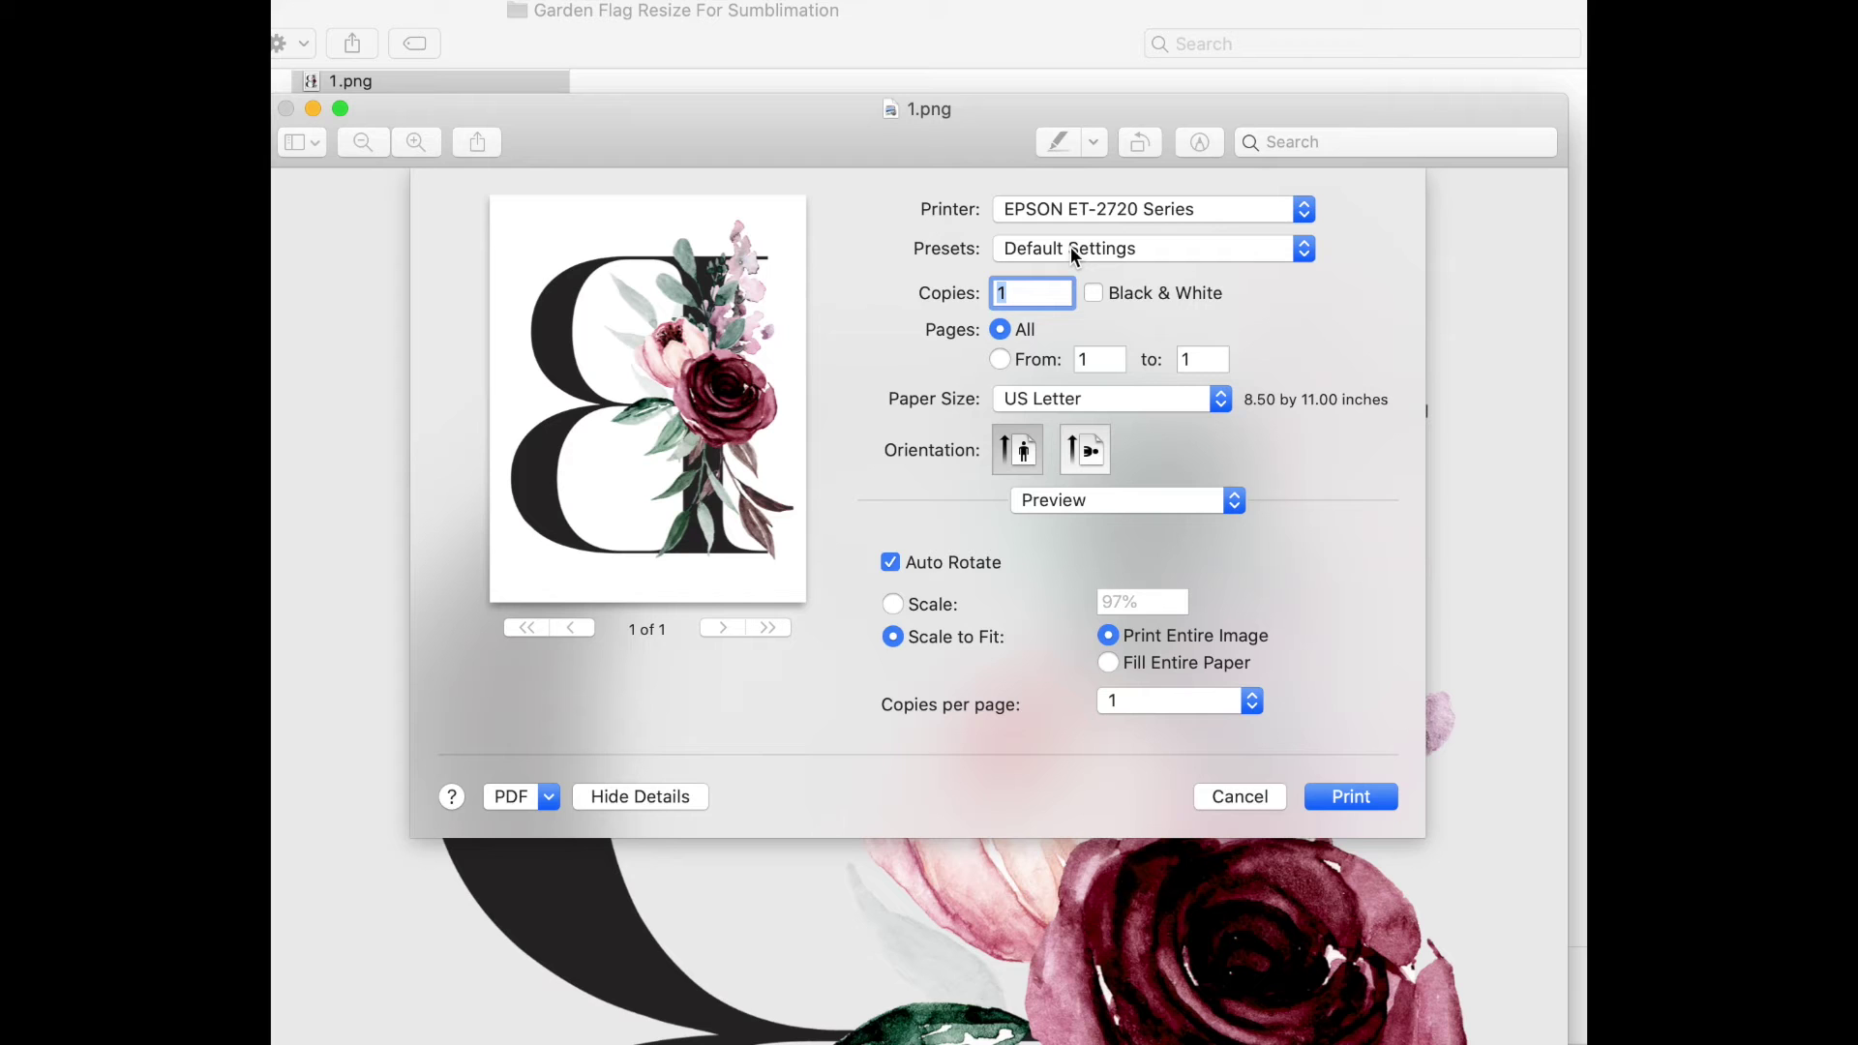
click(1302, 248)
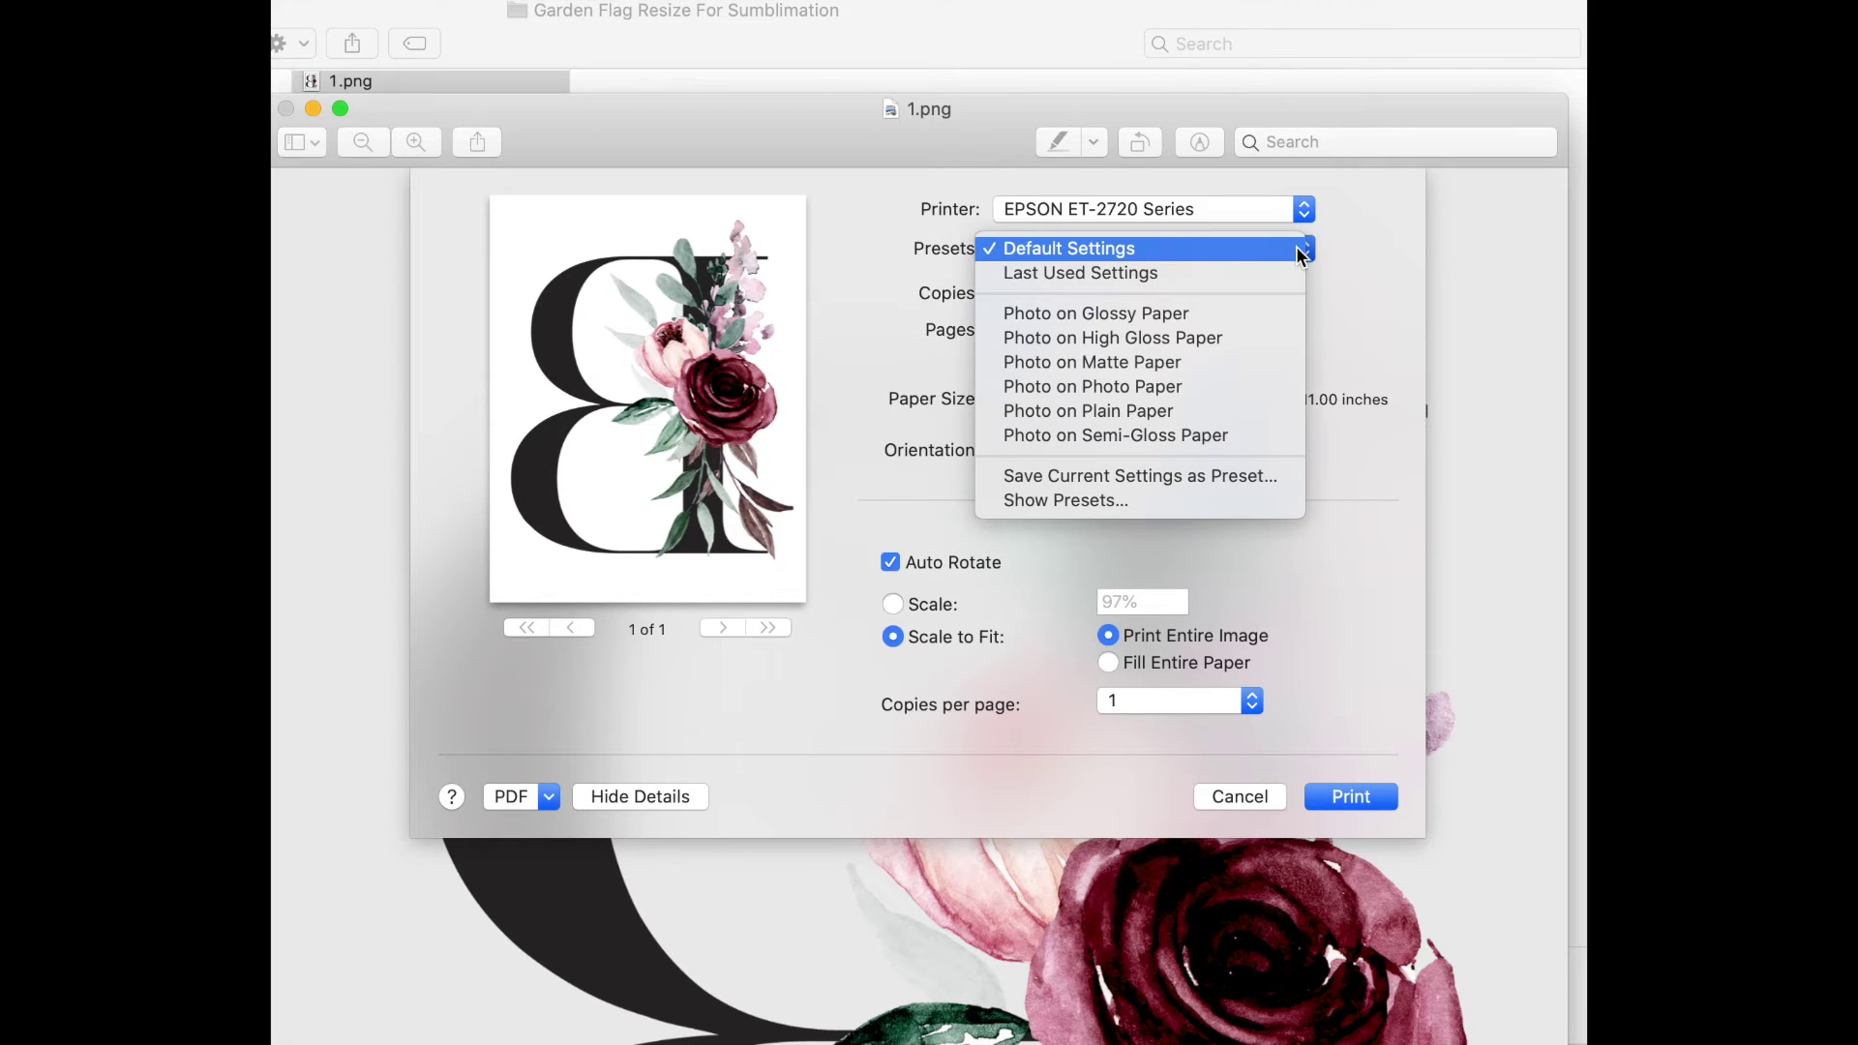
click(1066, 375)
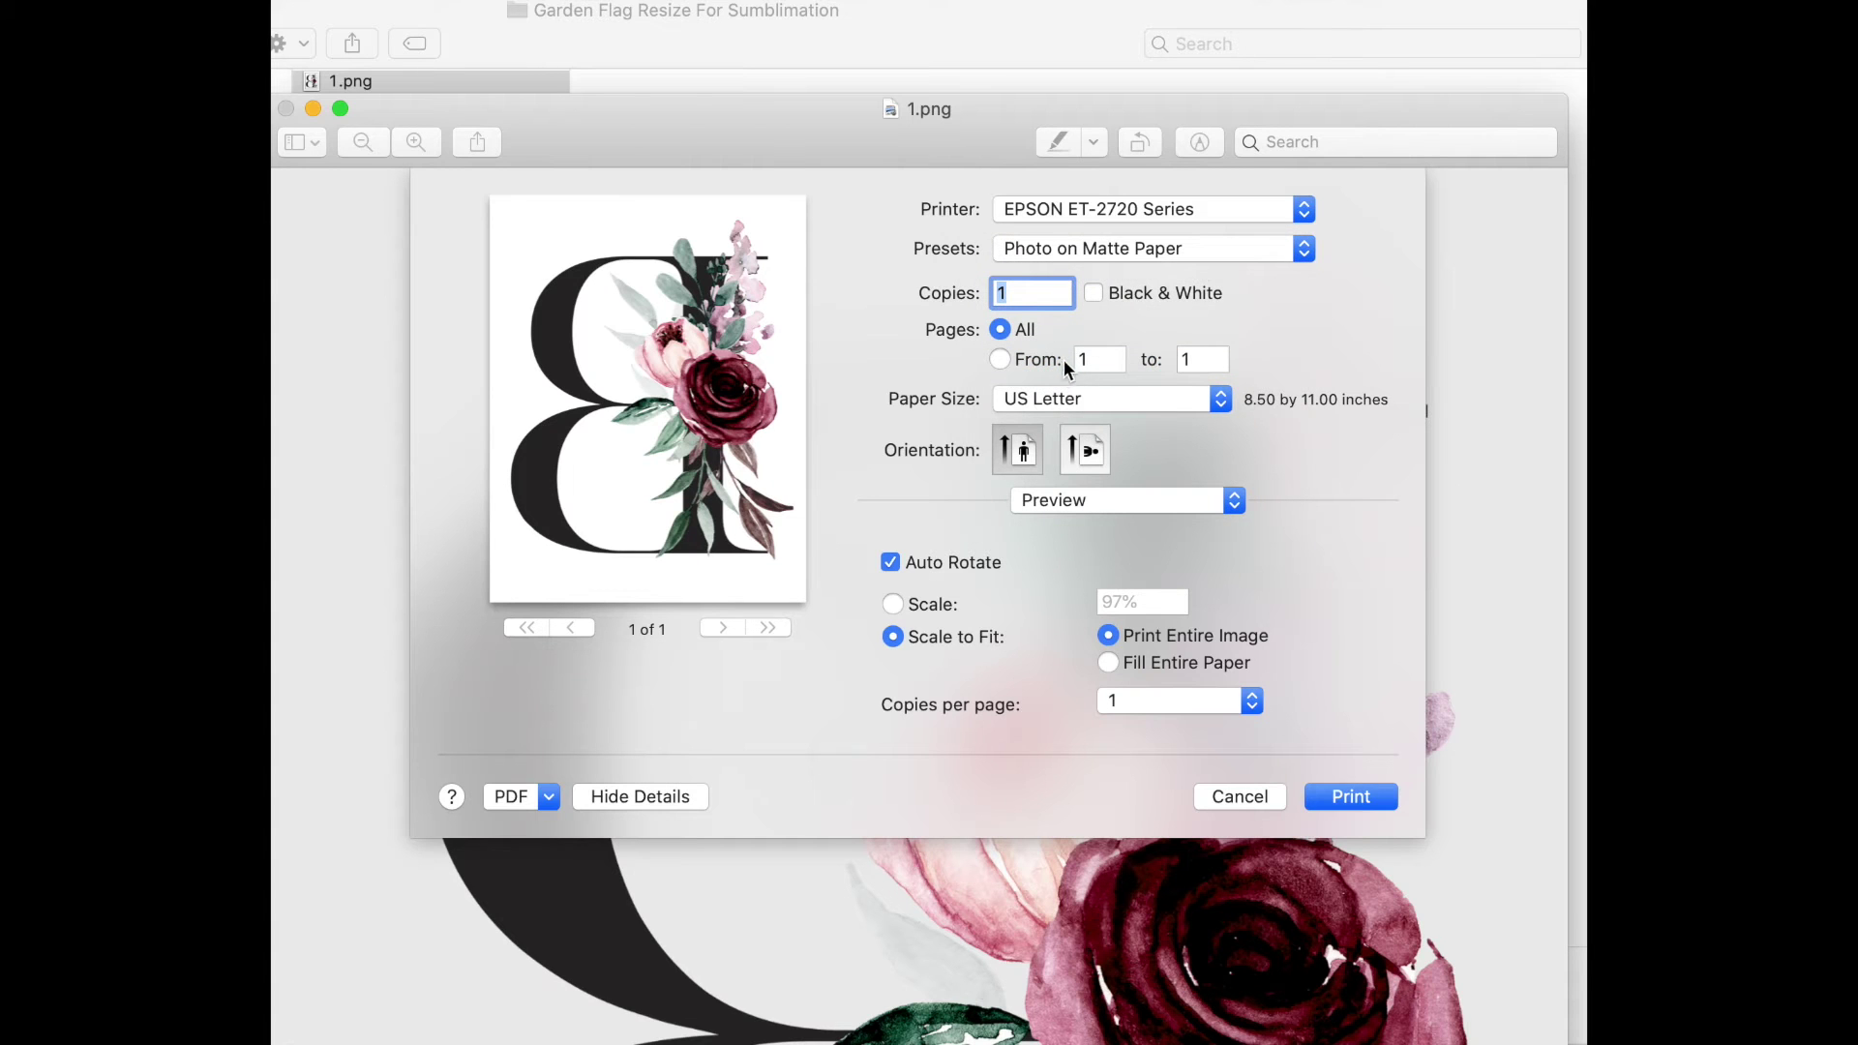